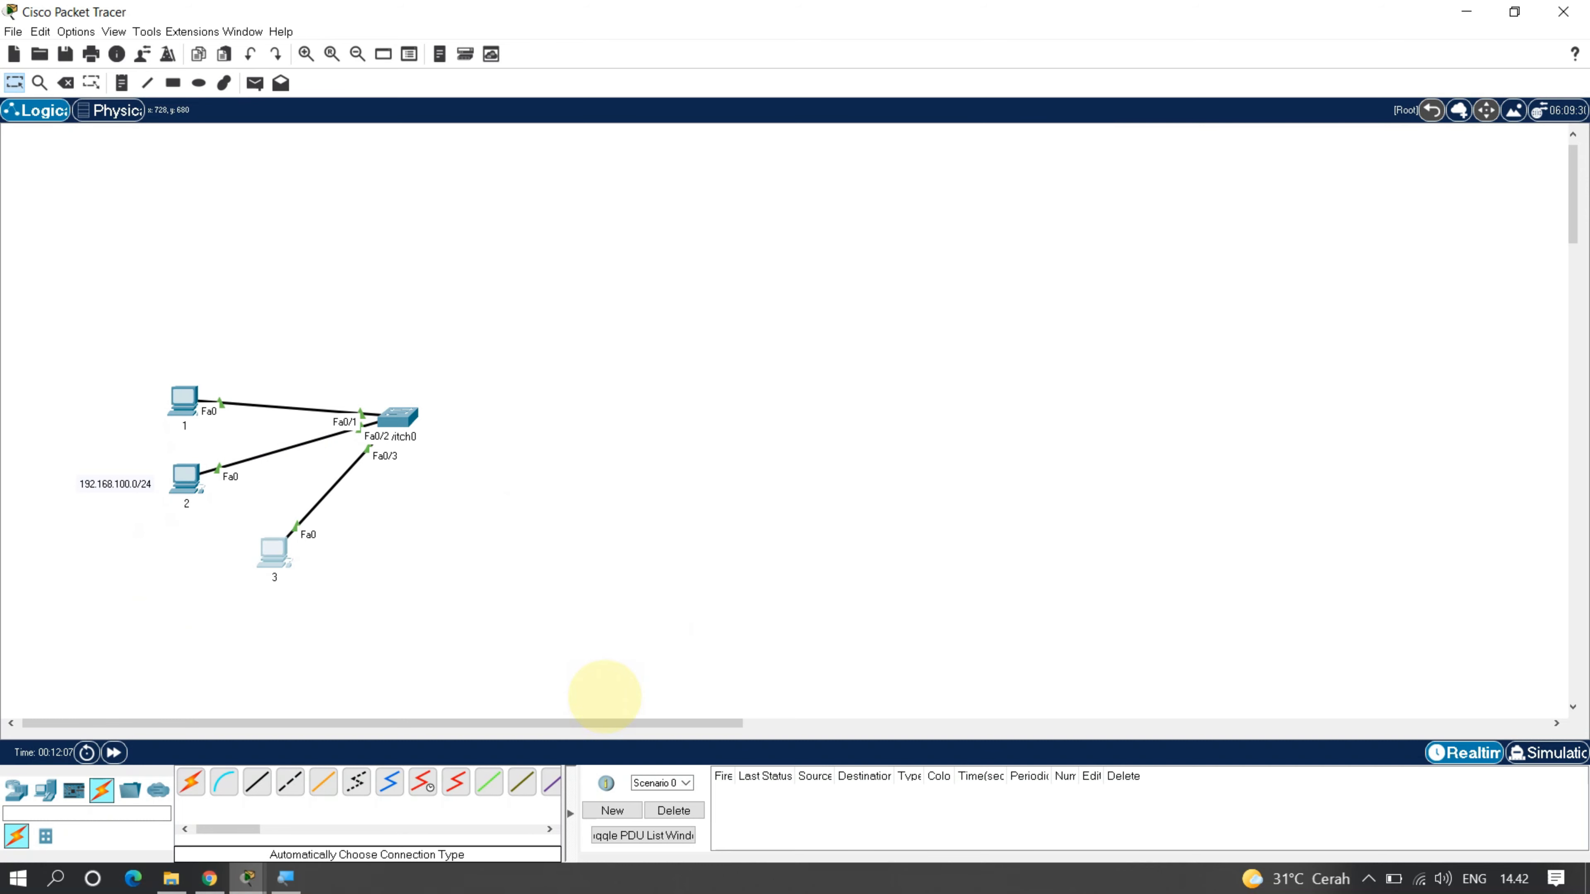
Try to send a simple PDU from PC 1 to the switch
key(p)
click(188, 402)
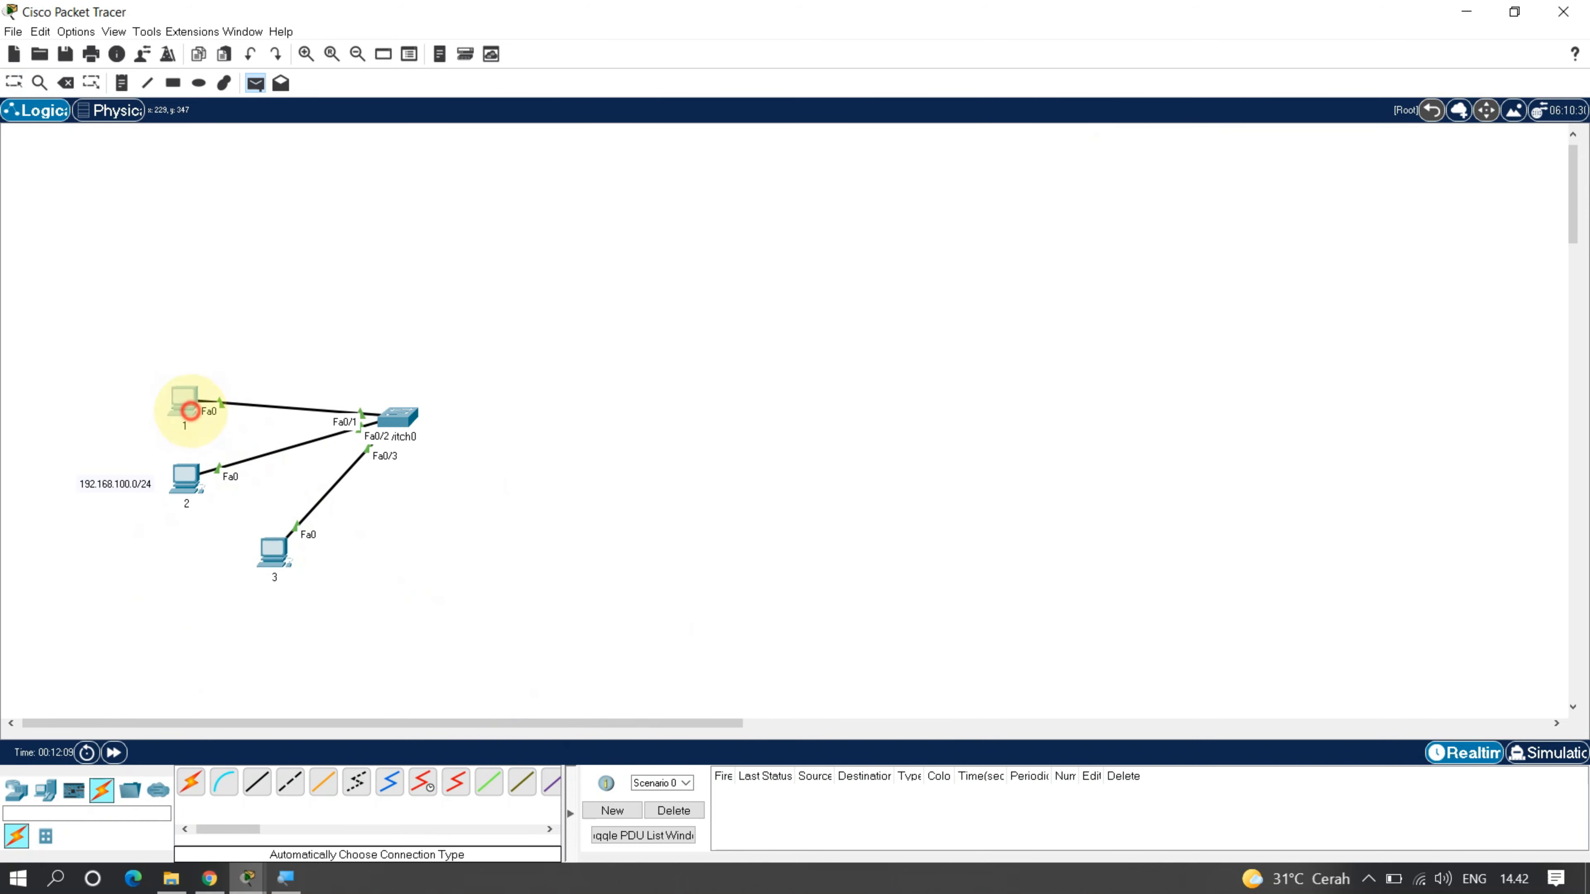
click(376, 422)
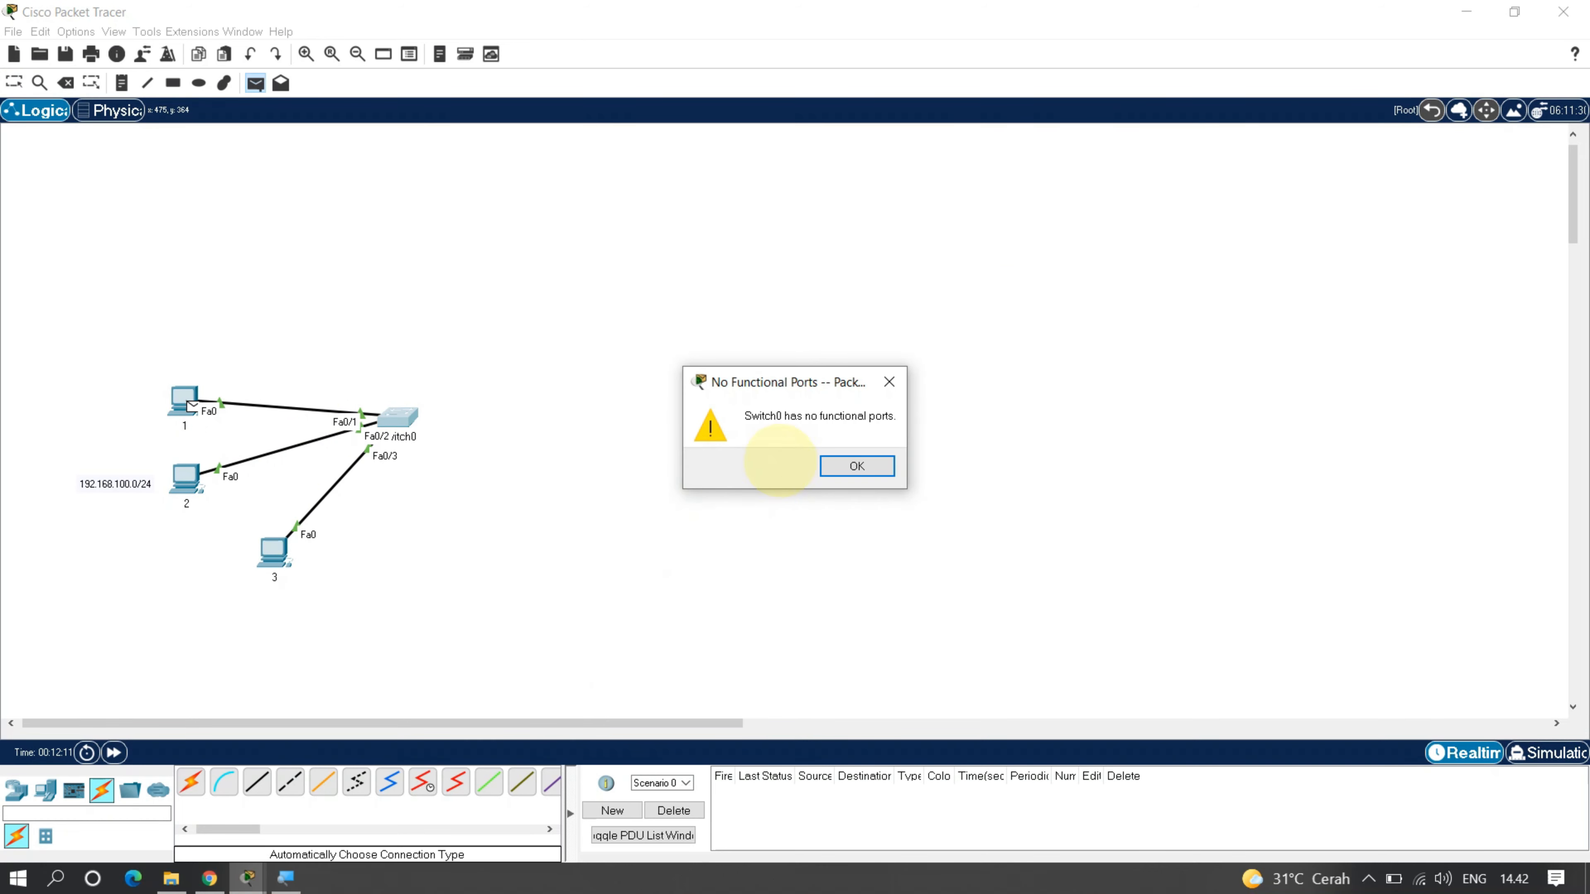
click(856, 466)
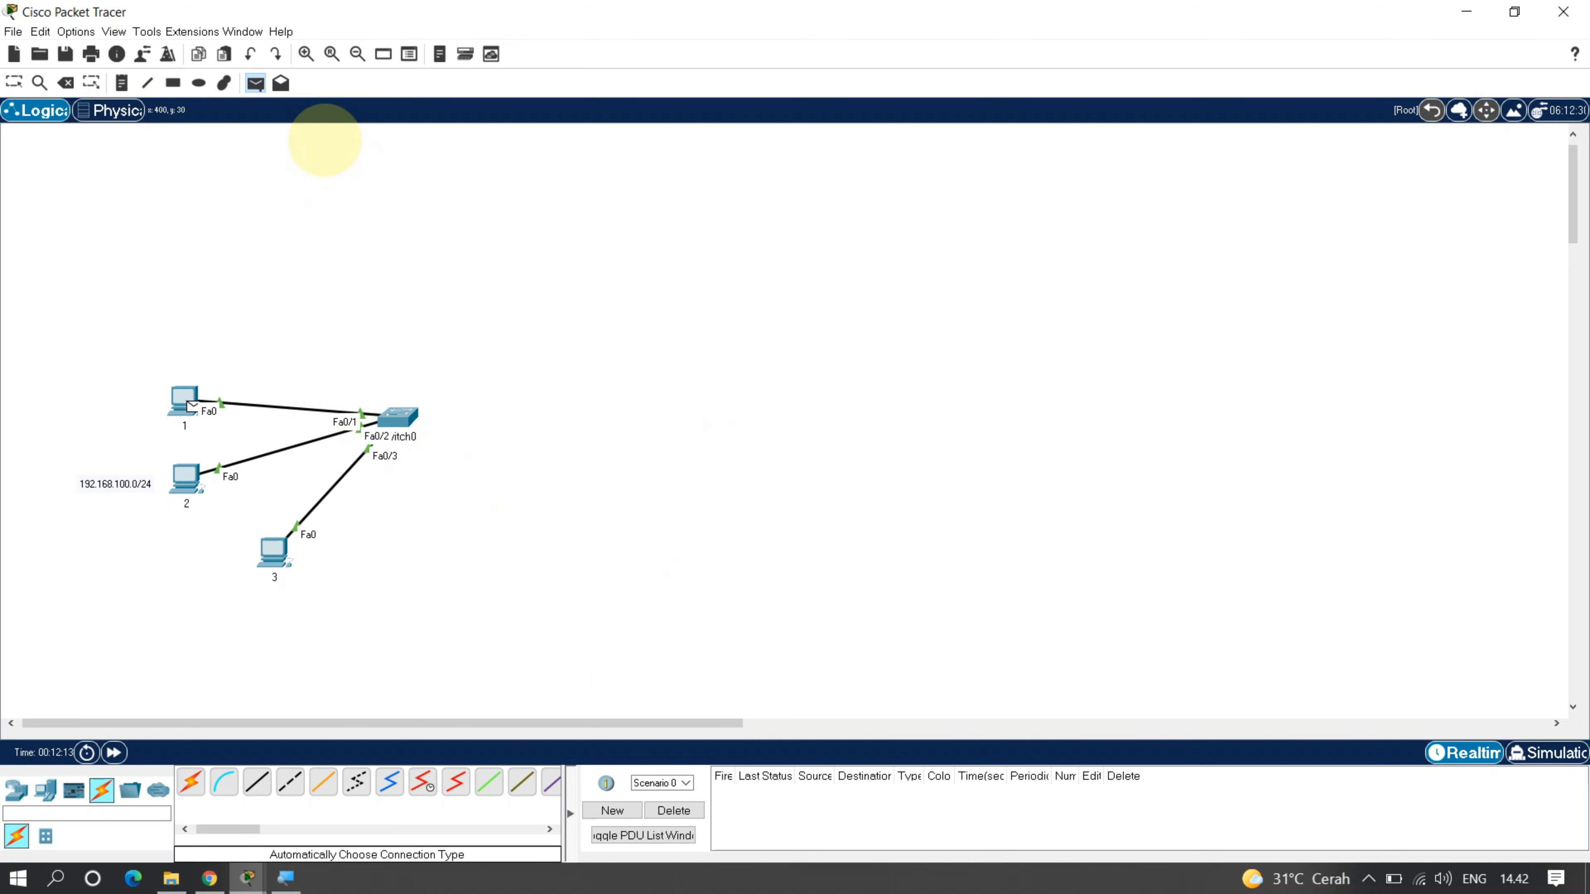
Send a simple PDU from PC 1 to PC 2 to test their connectivity
click(305, 53)
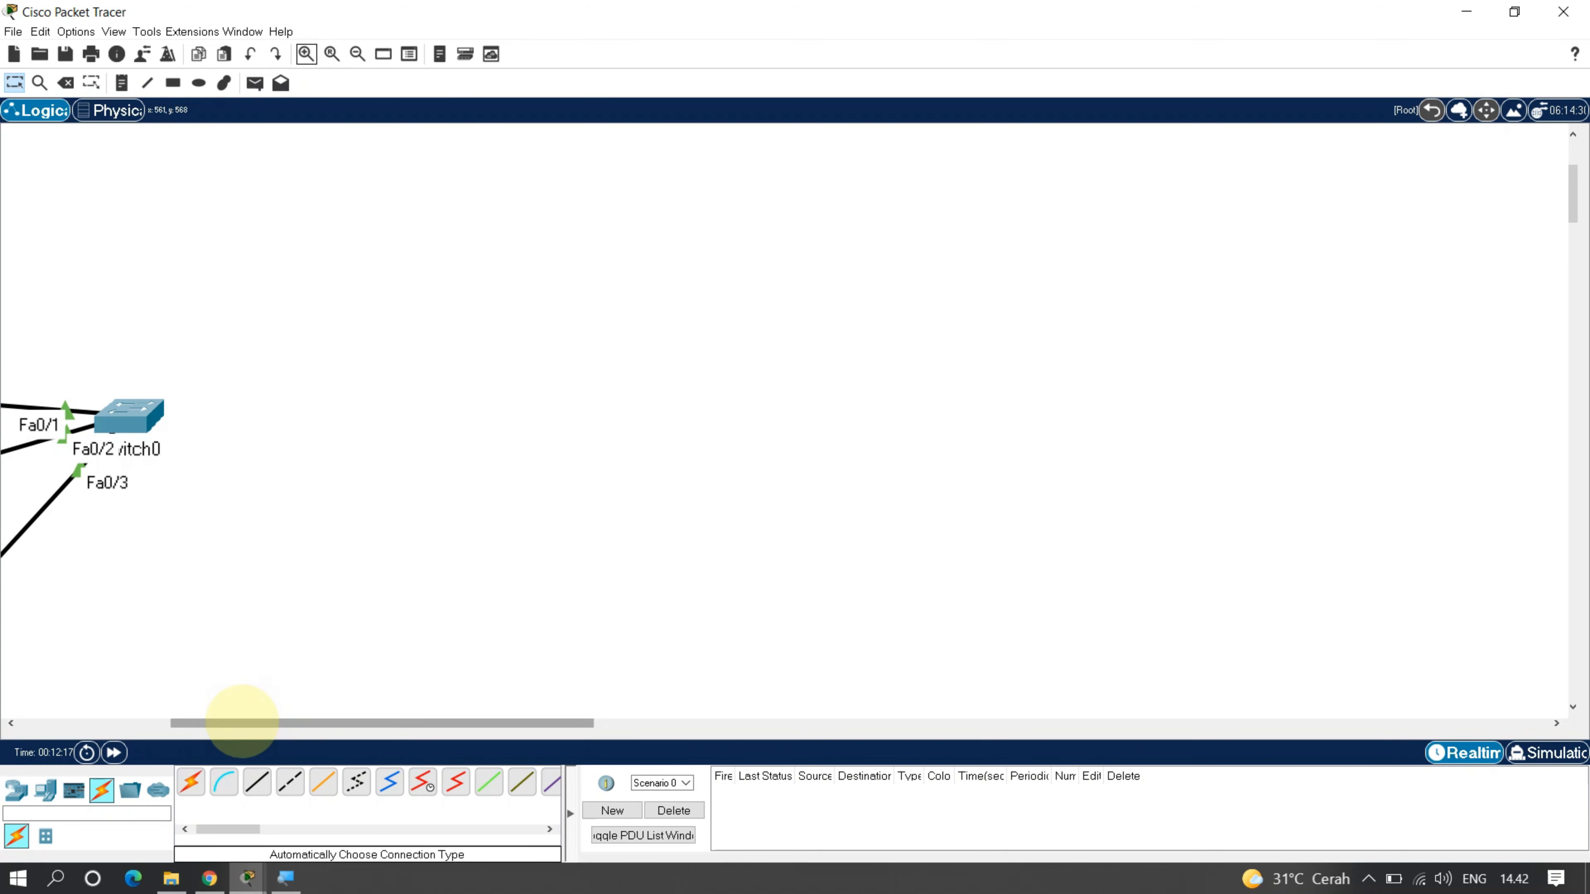
drag(241, 723, 79, 724)
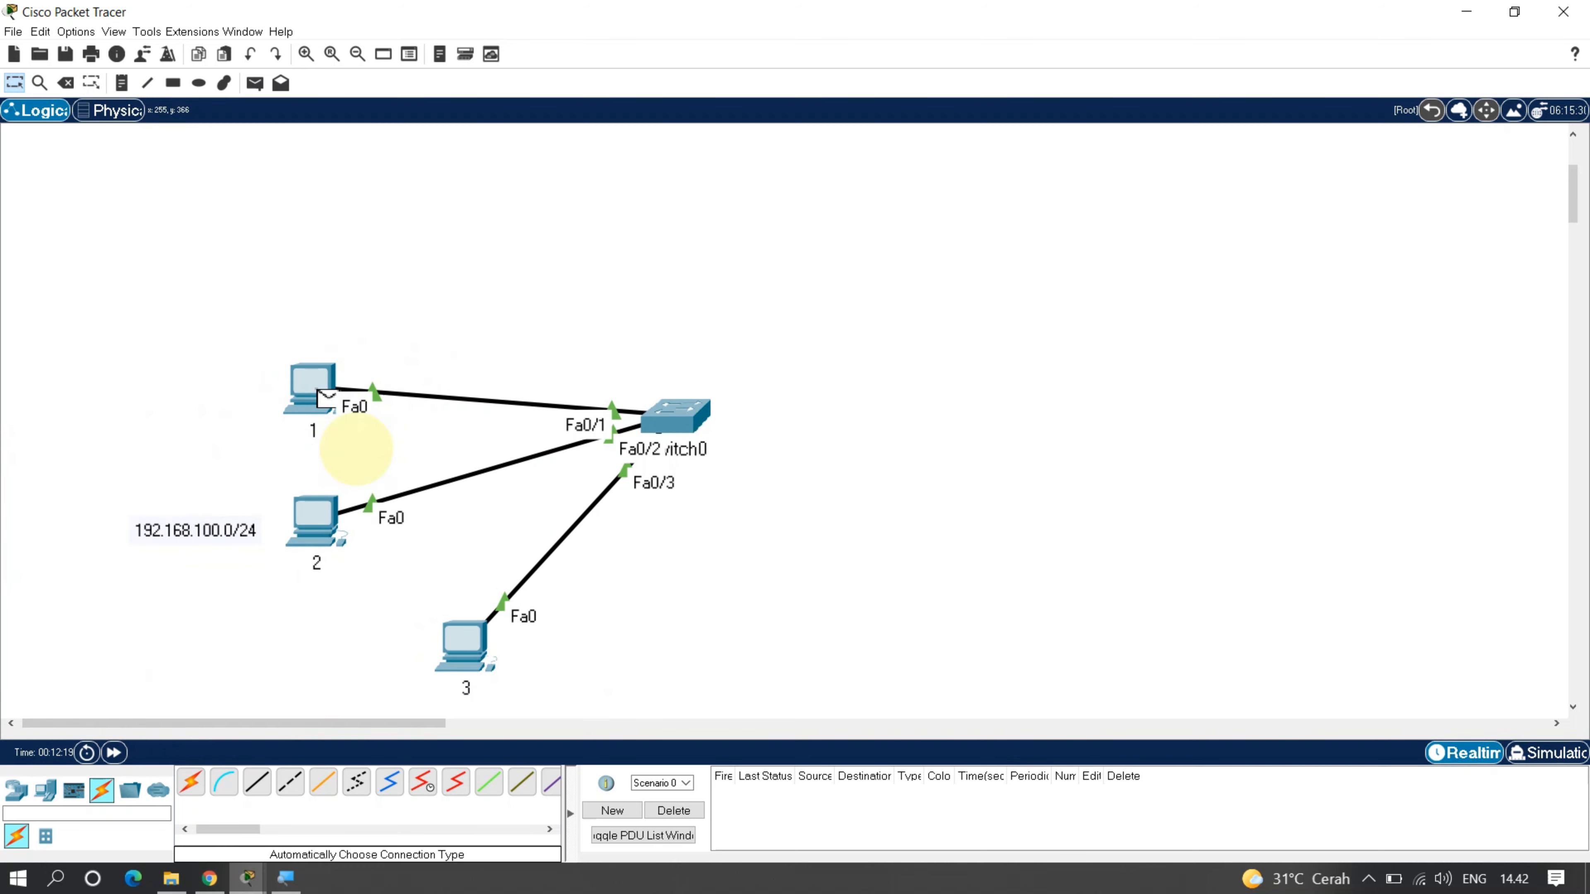
click(322, 516)
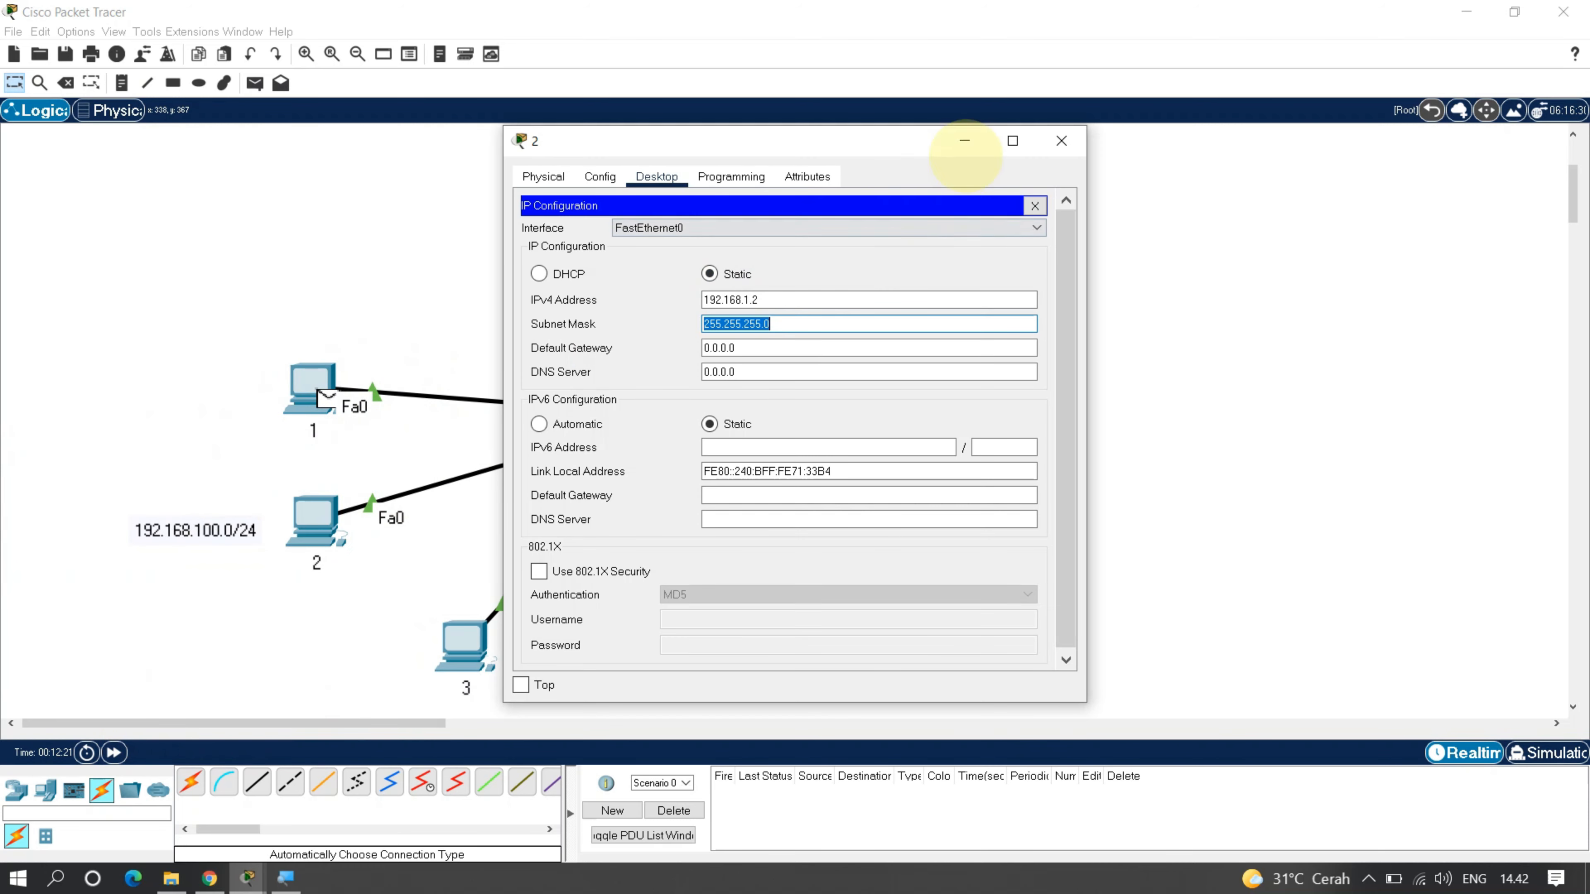
click(1061, 141)
key(p)
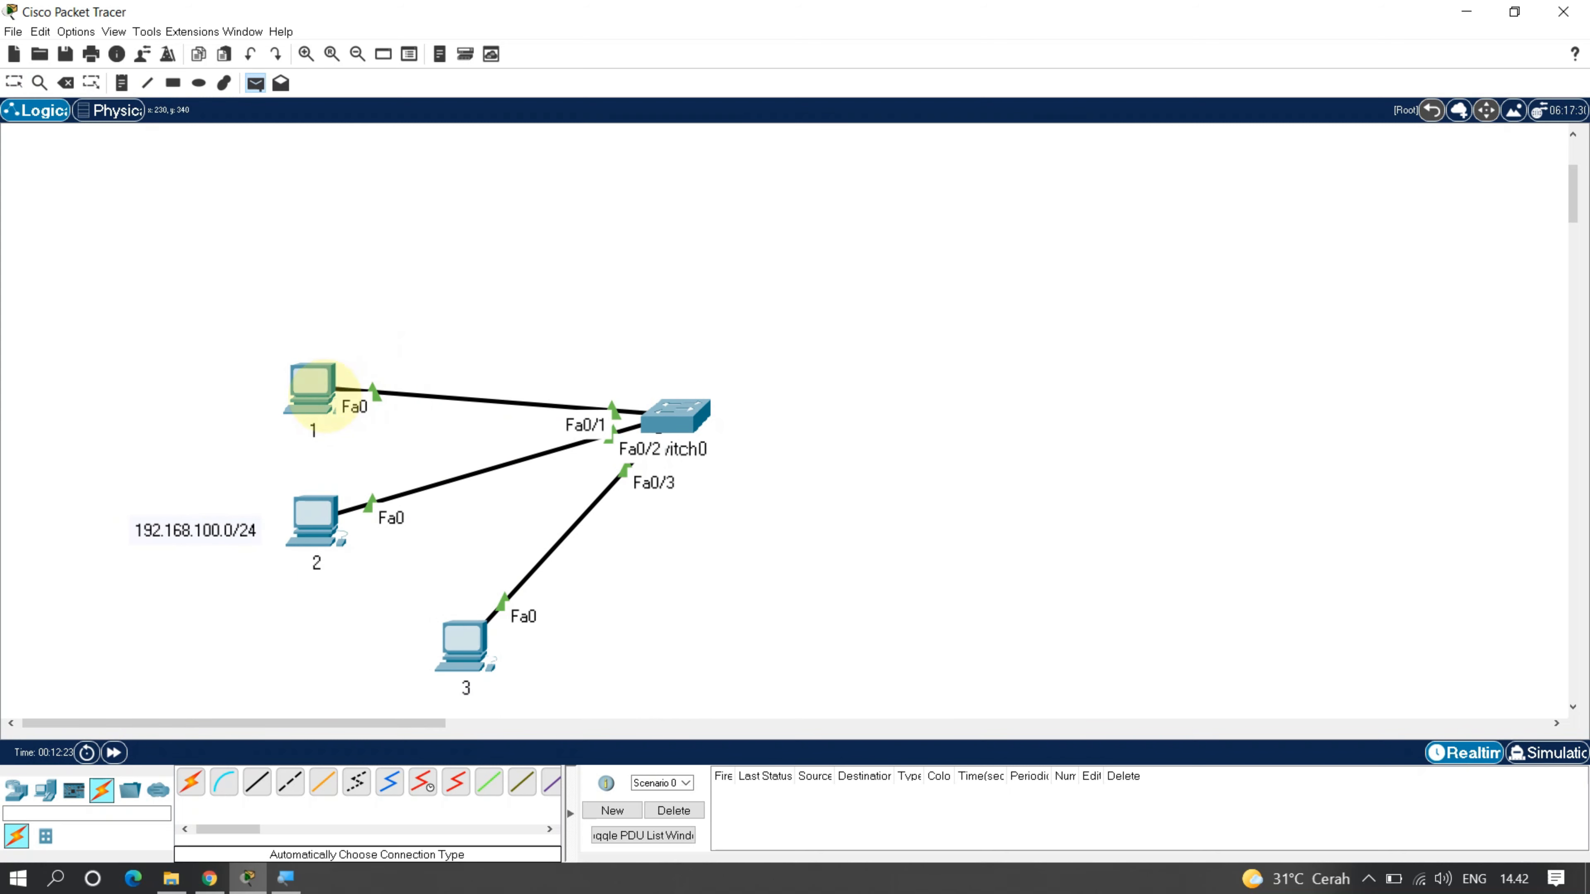
click(313, 519)
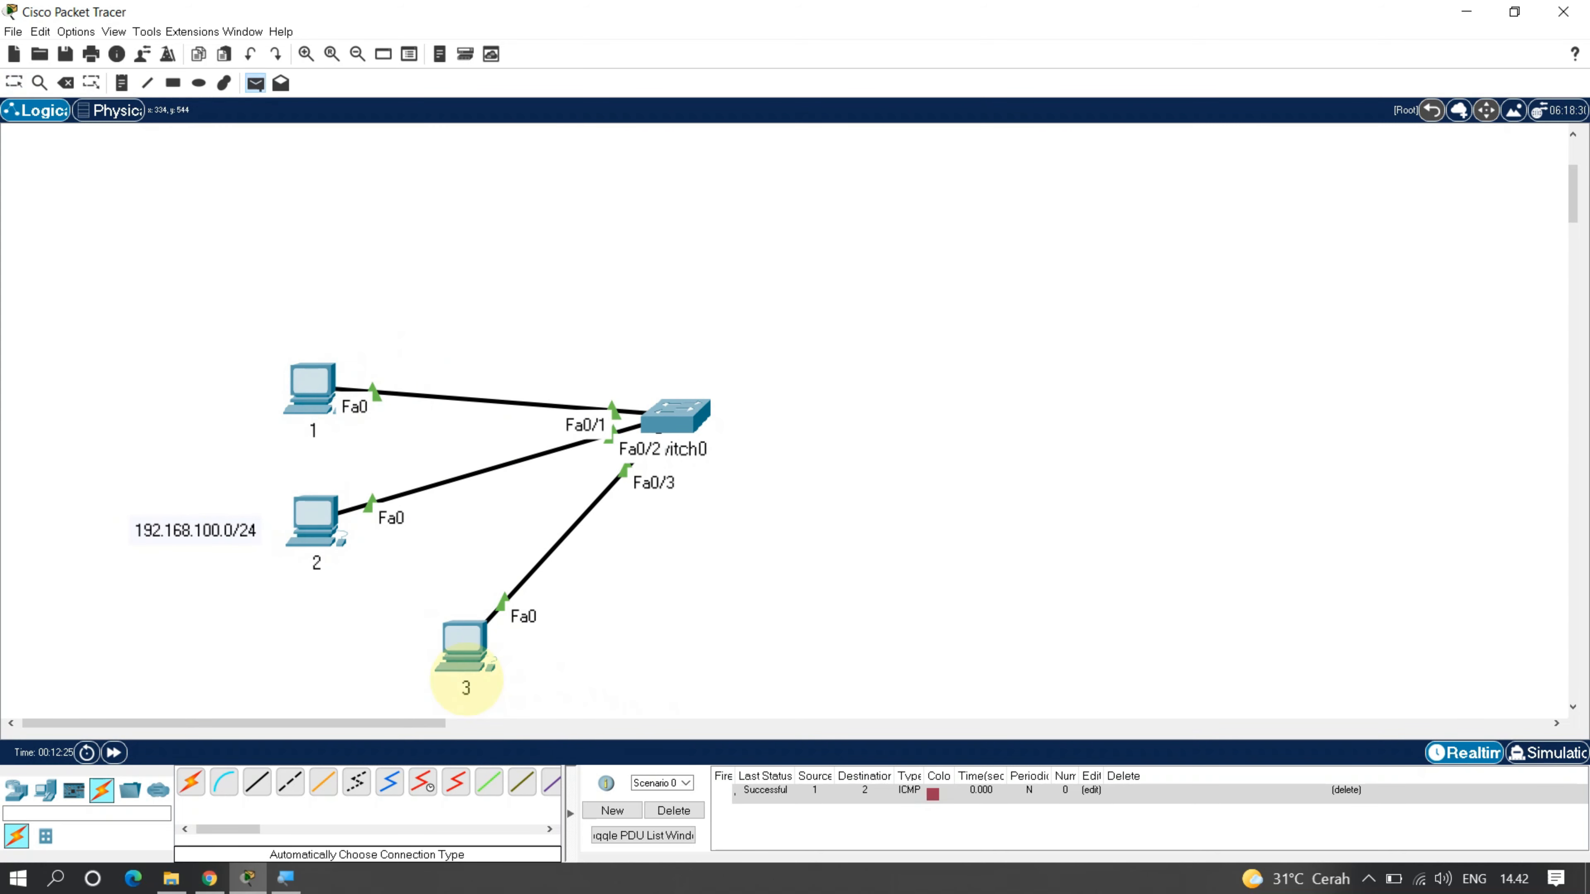
Send a simple PDU from PC 3 to PC 2 to test their connectivity
click(471, 663)
click(316, 526)
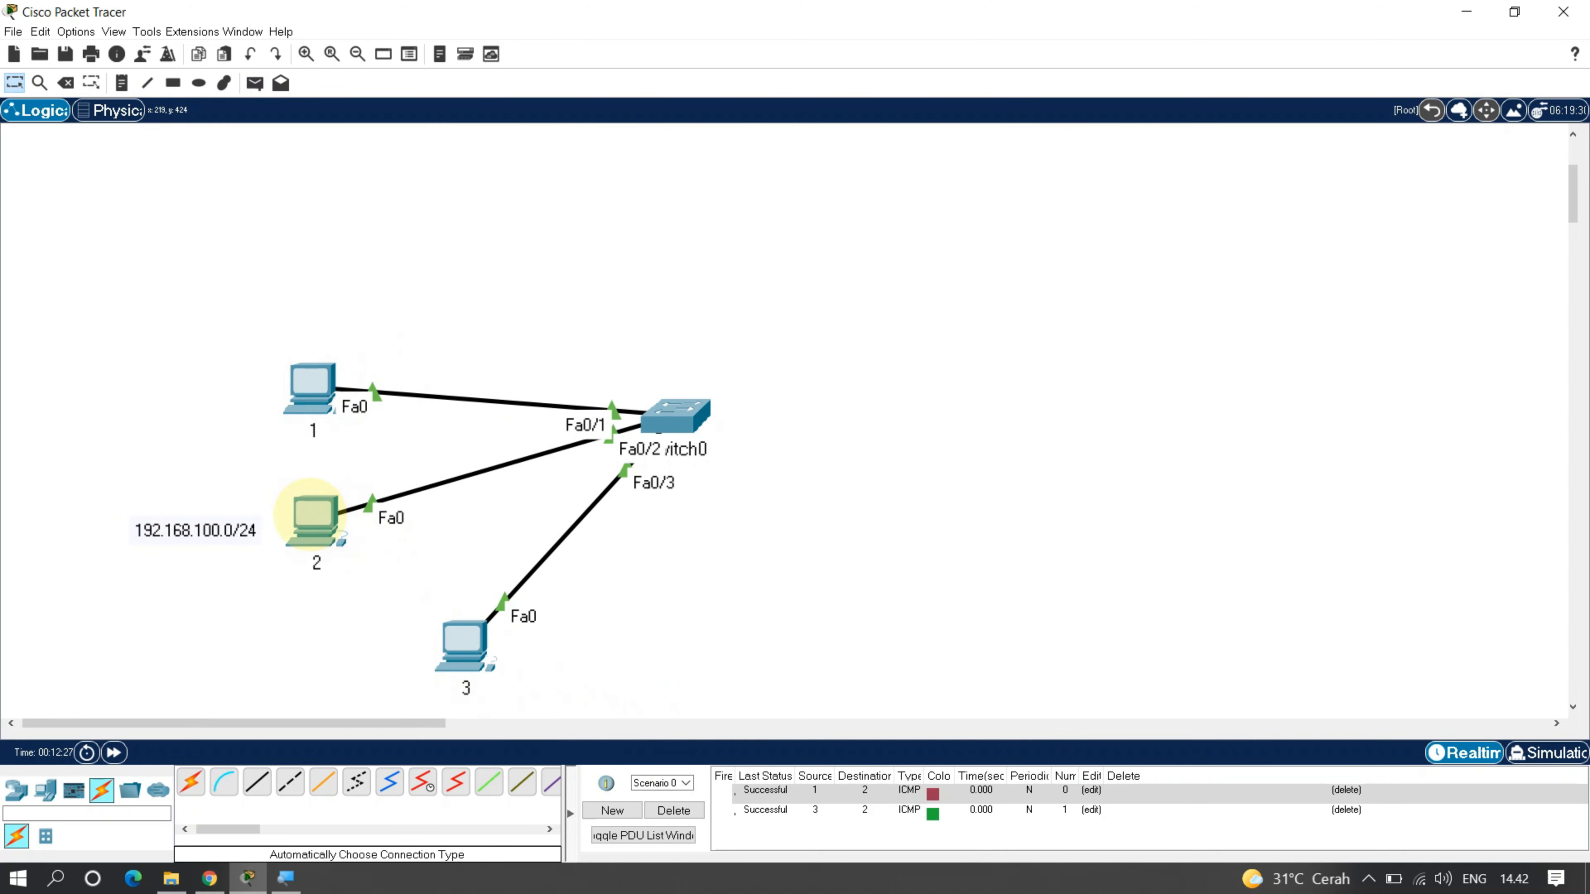
key(Escape)
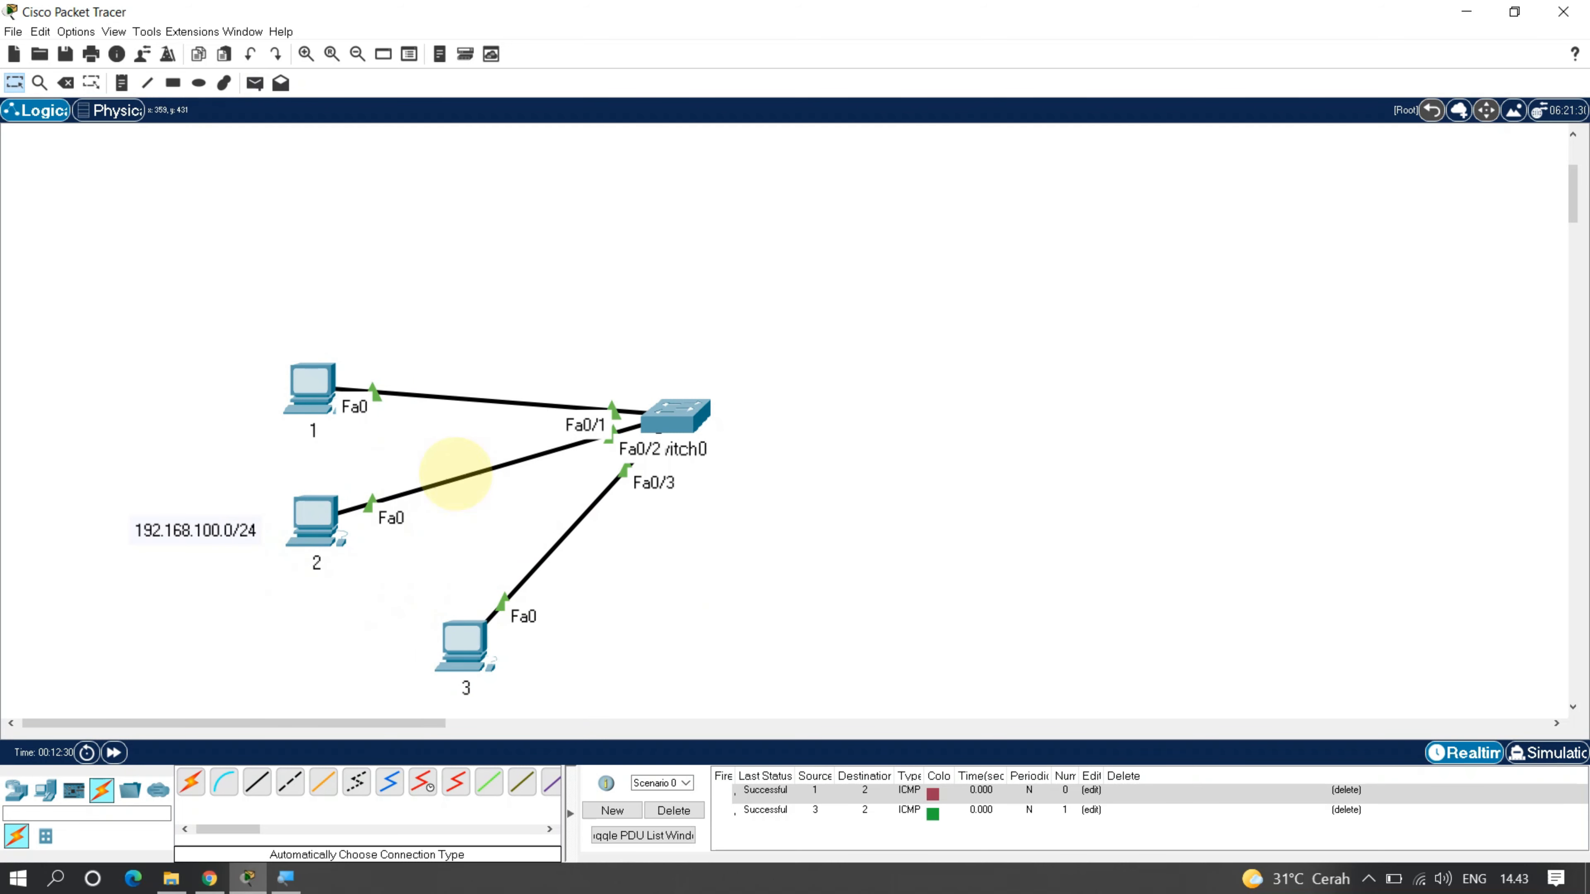
Move the 192.168.100.0/24 network label to just below PC 2
mouse_move(303, 537)
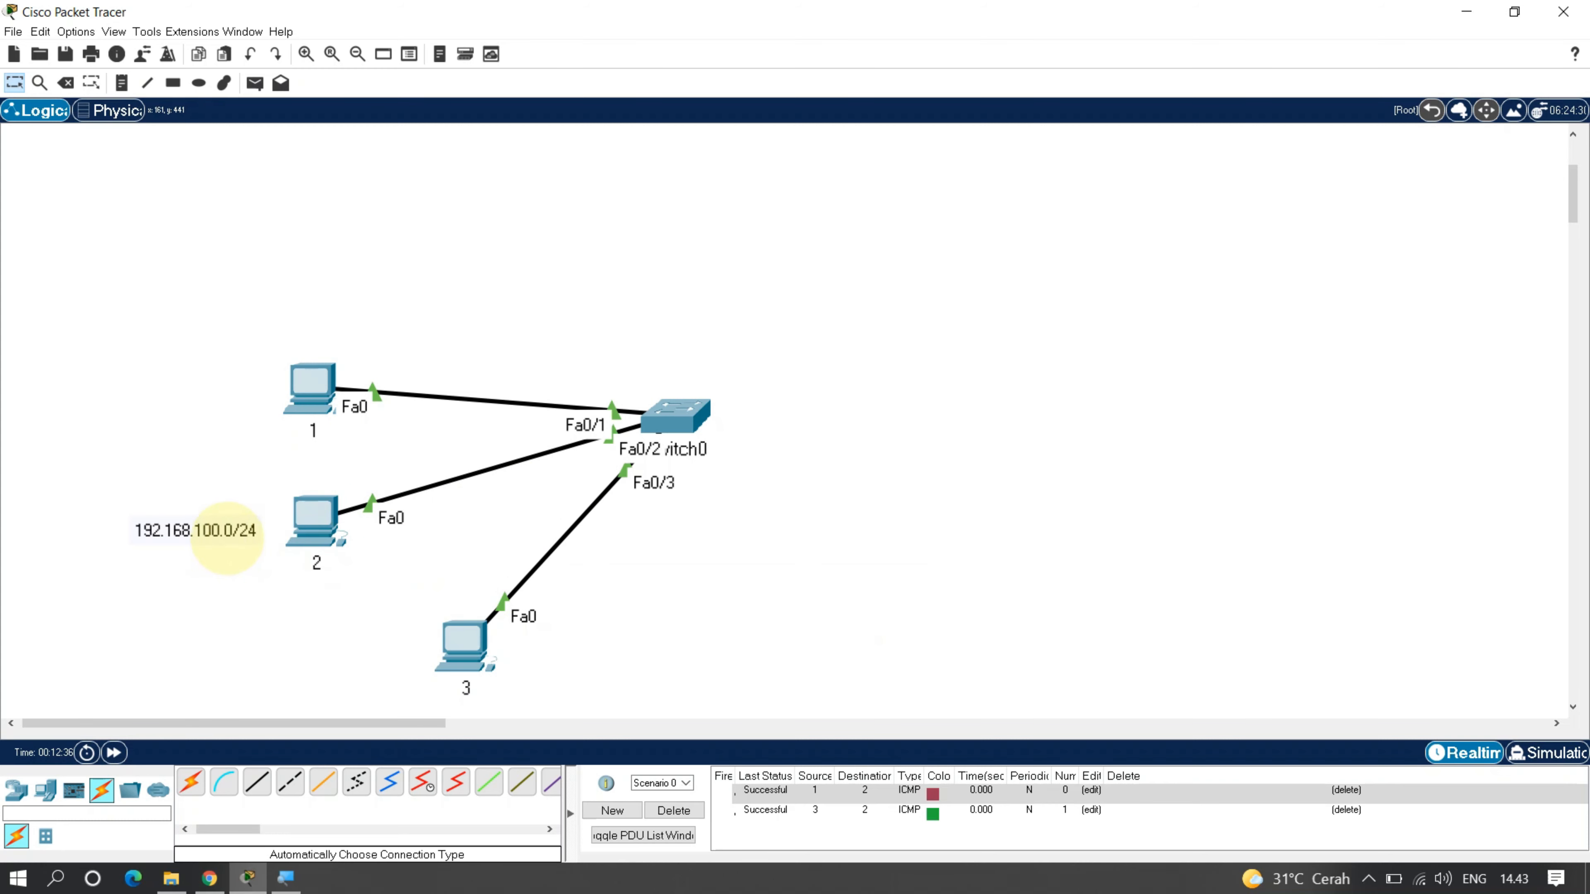
drag(227, 539, 307, 593)
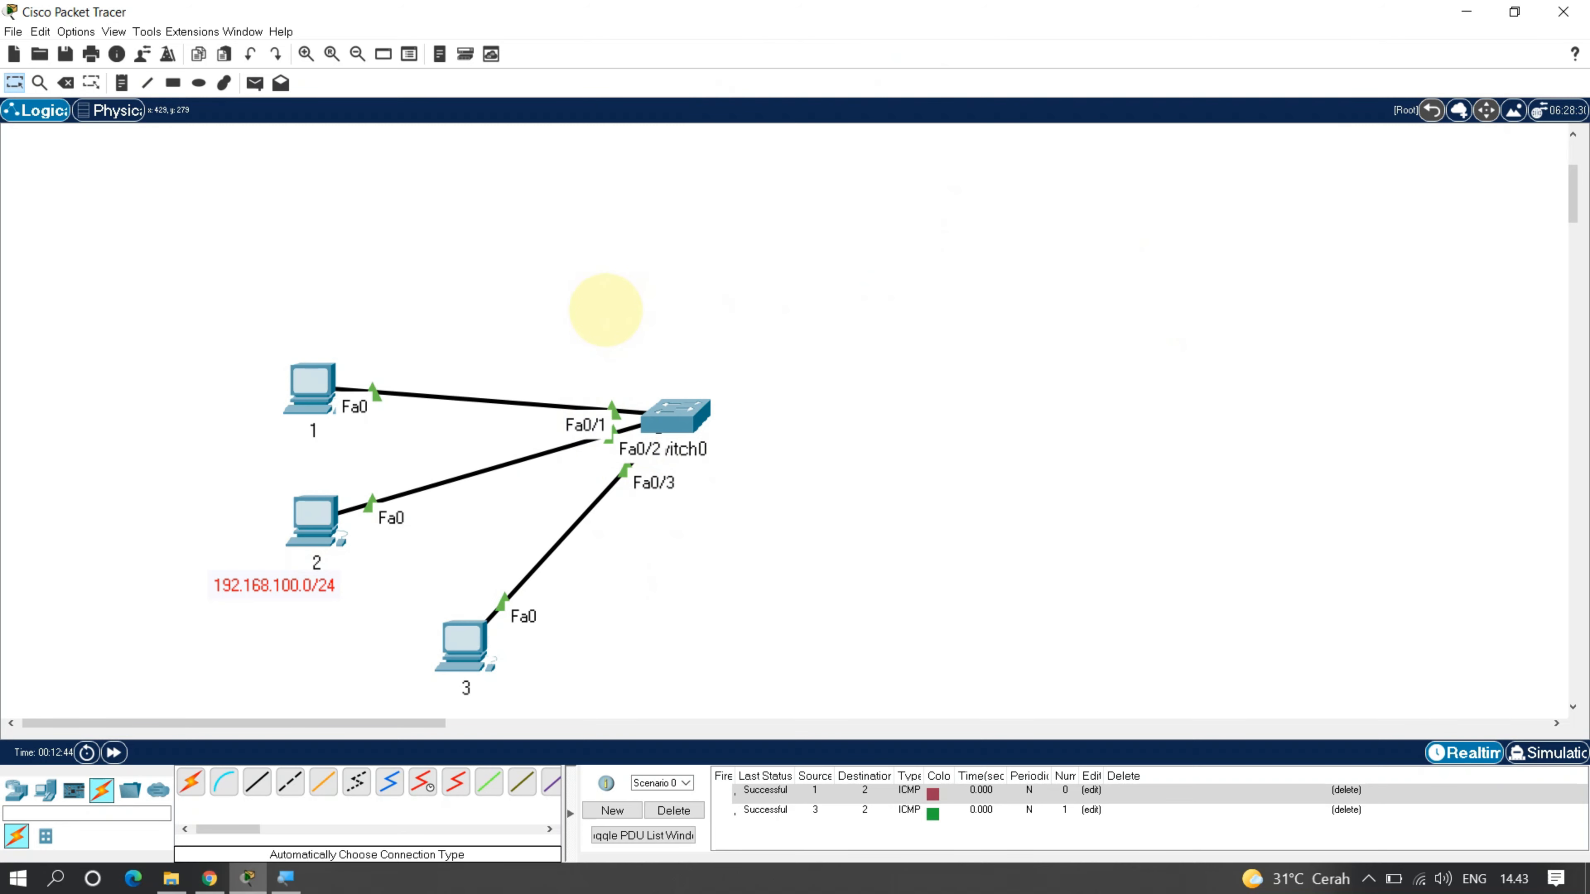
Switch to the PDF presentation in the browser and go to the table of VLAN names, IDs and IP addresses
click(211, 880)
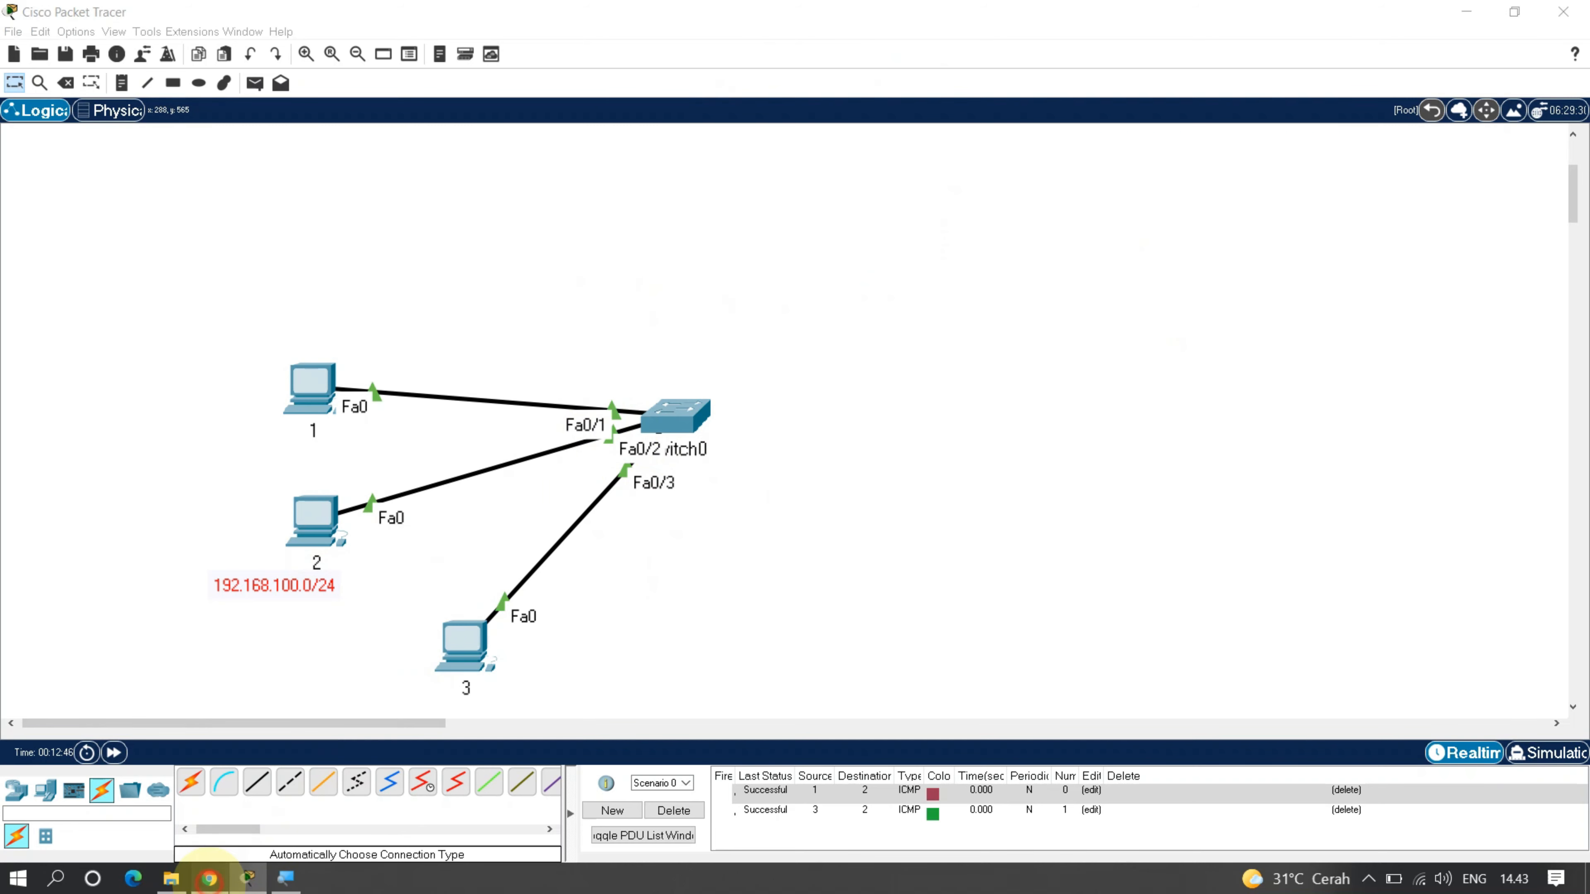
scroll(251, 678, down, 1)
scroll(181, 689, down, 10)
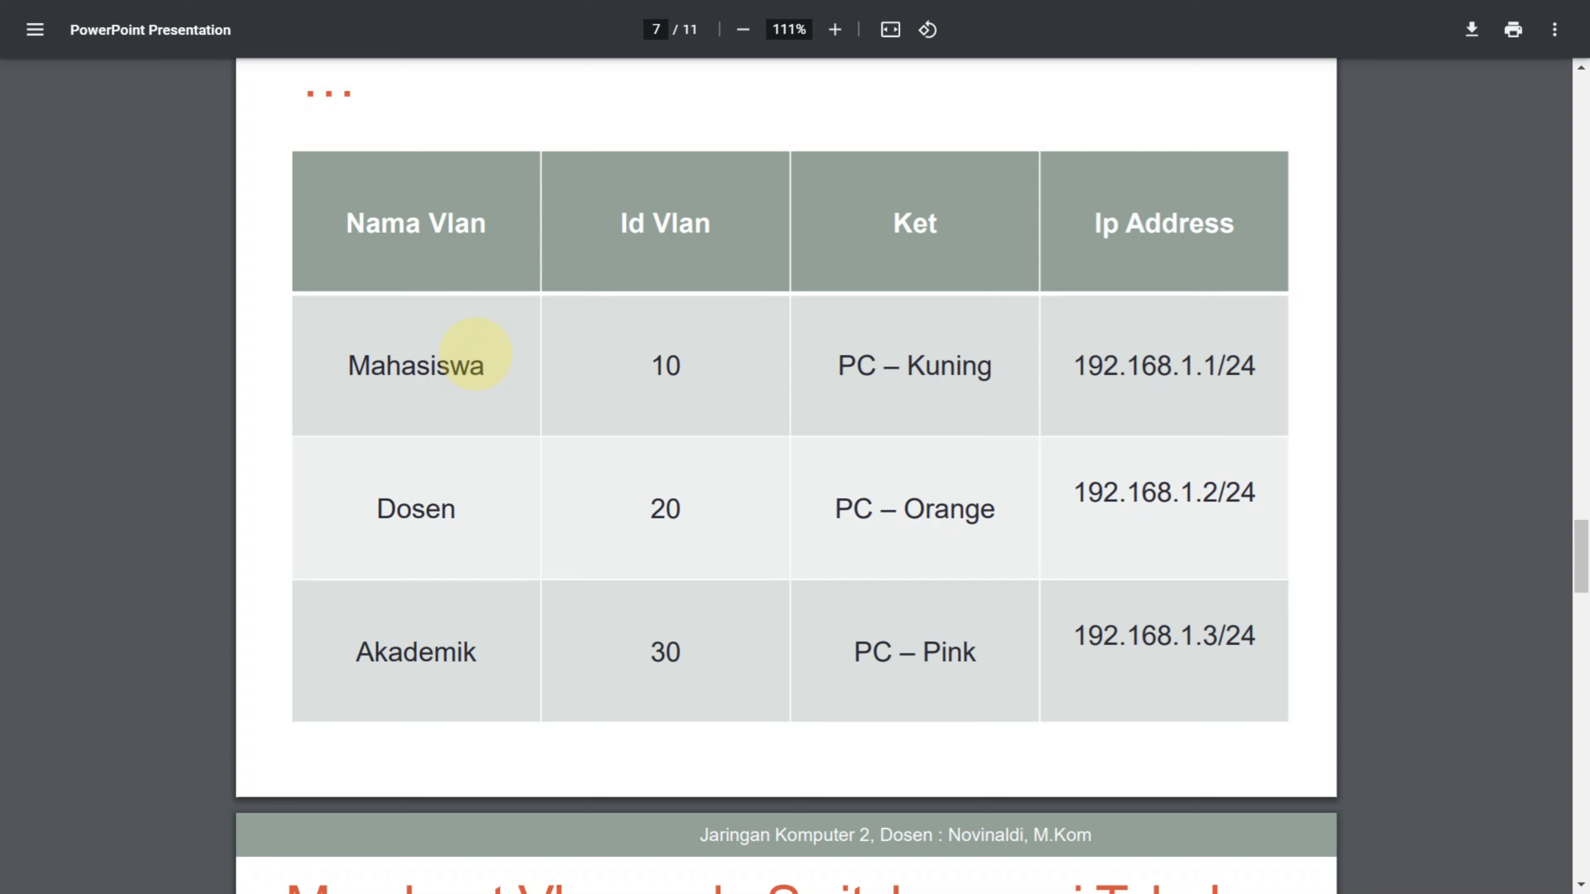
Return to Packet Tracer and connect PC 3 to the switch's Console port with a console cable
key(alt+Tab)
click(665, 423)
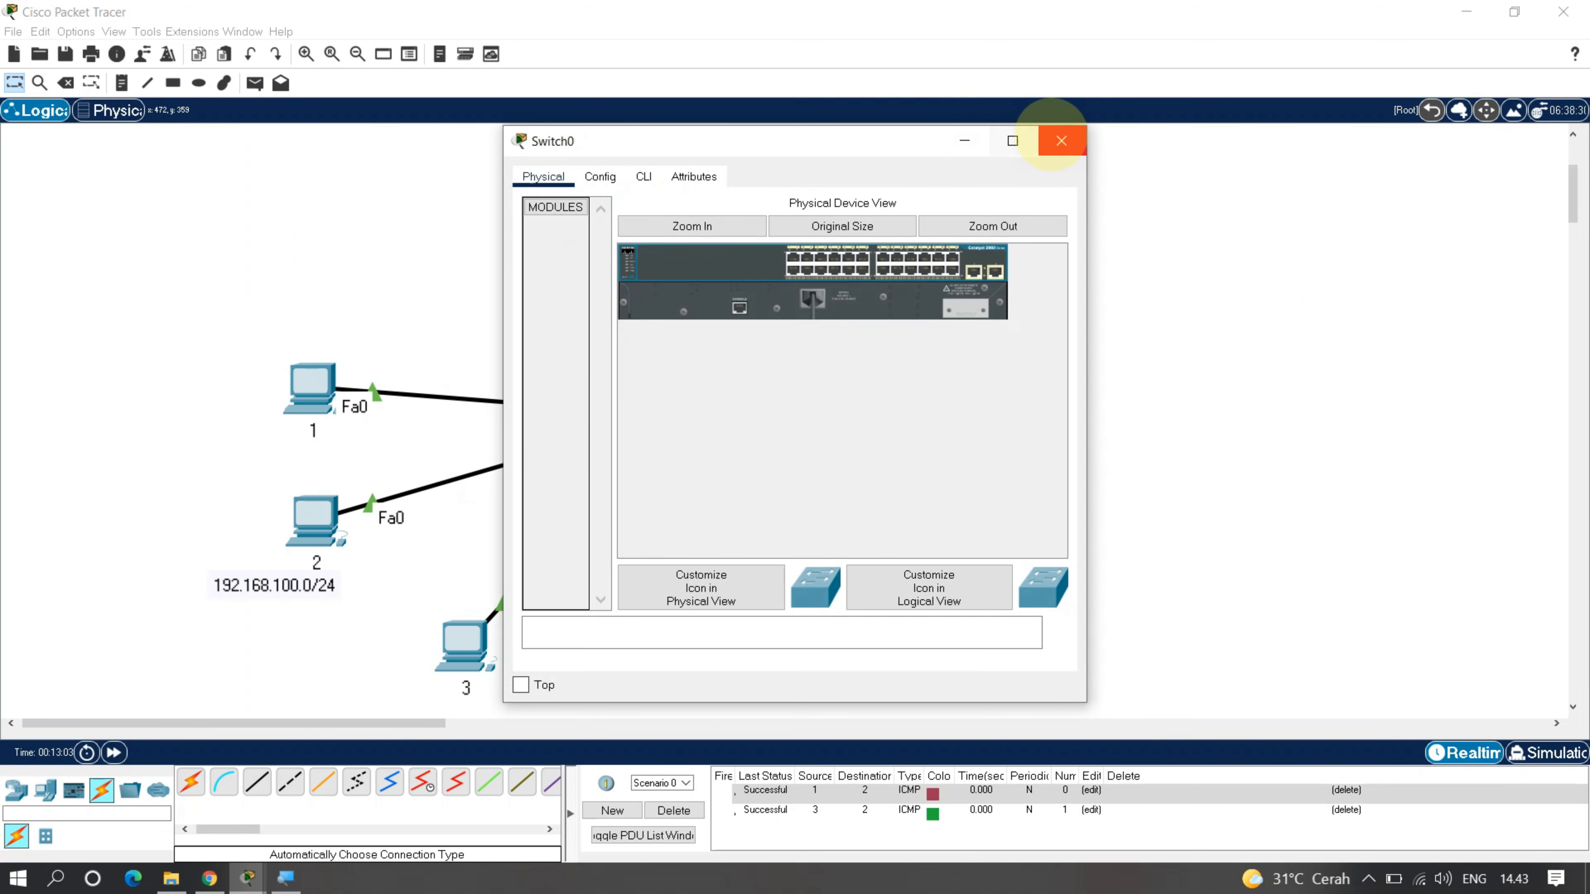
click(1062, 140)
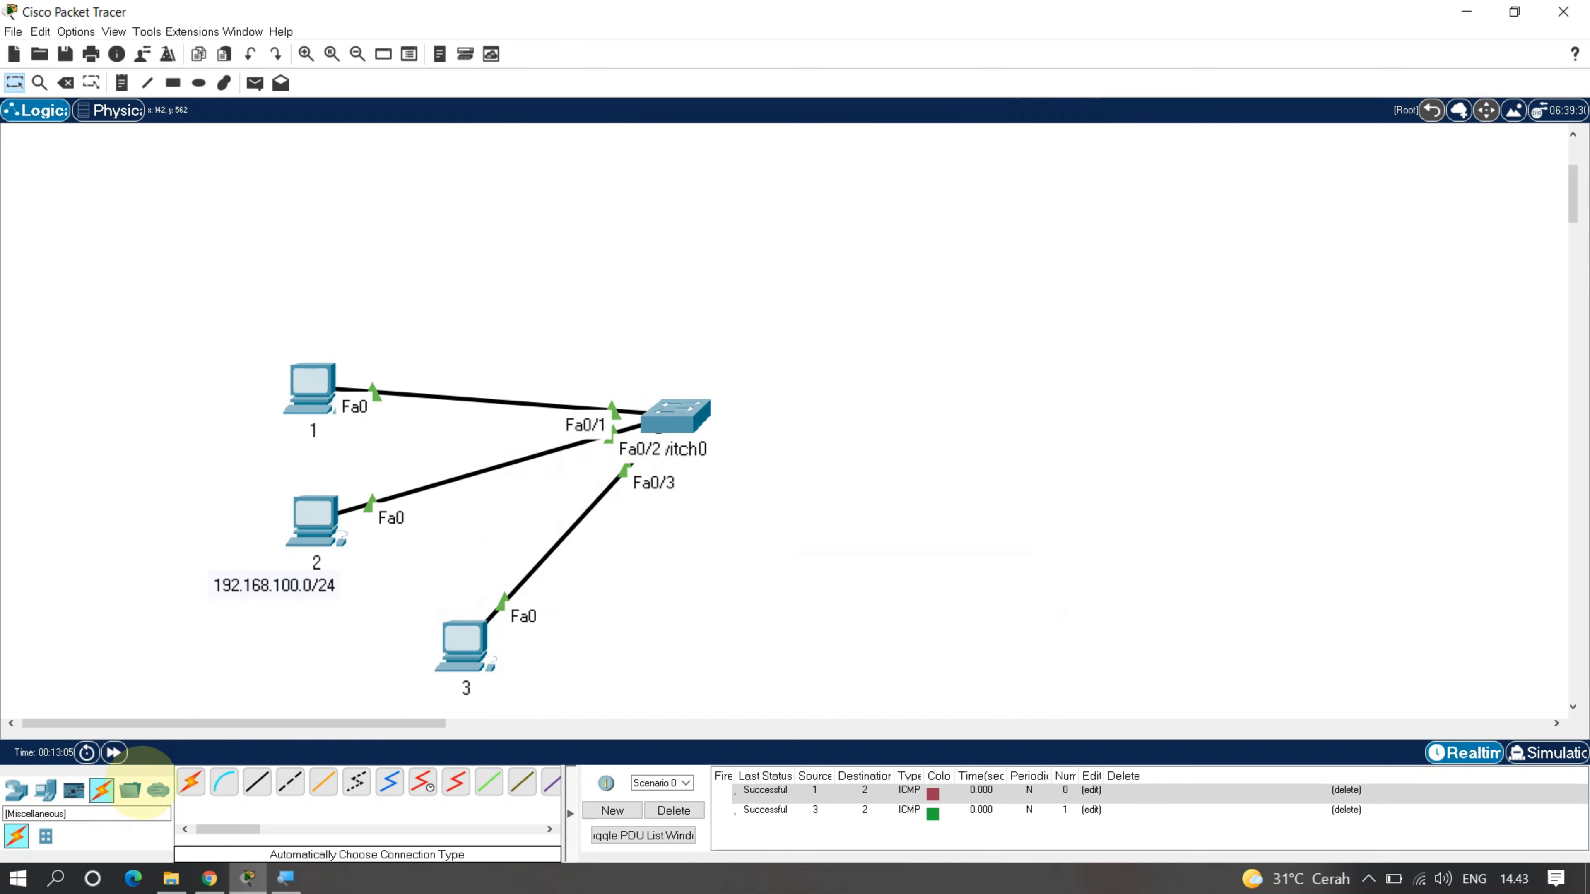
click(223, 782)
click(455, 661)
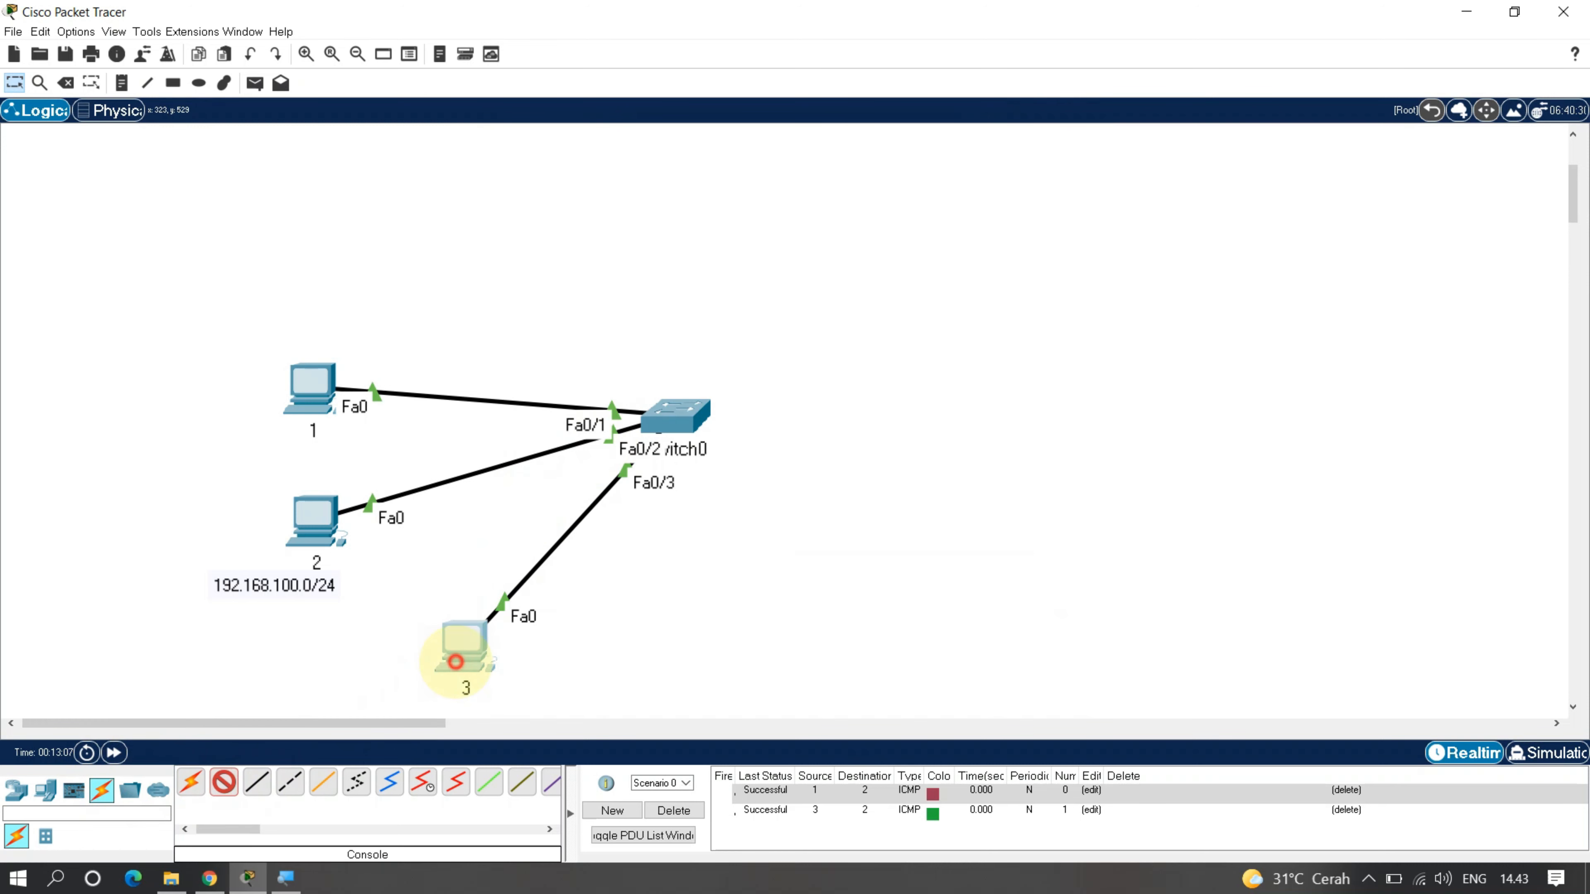
click(494, 668)
click(673, 446)
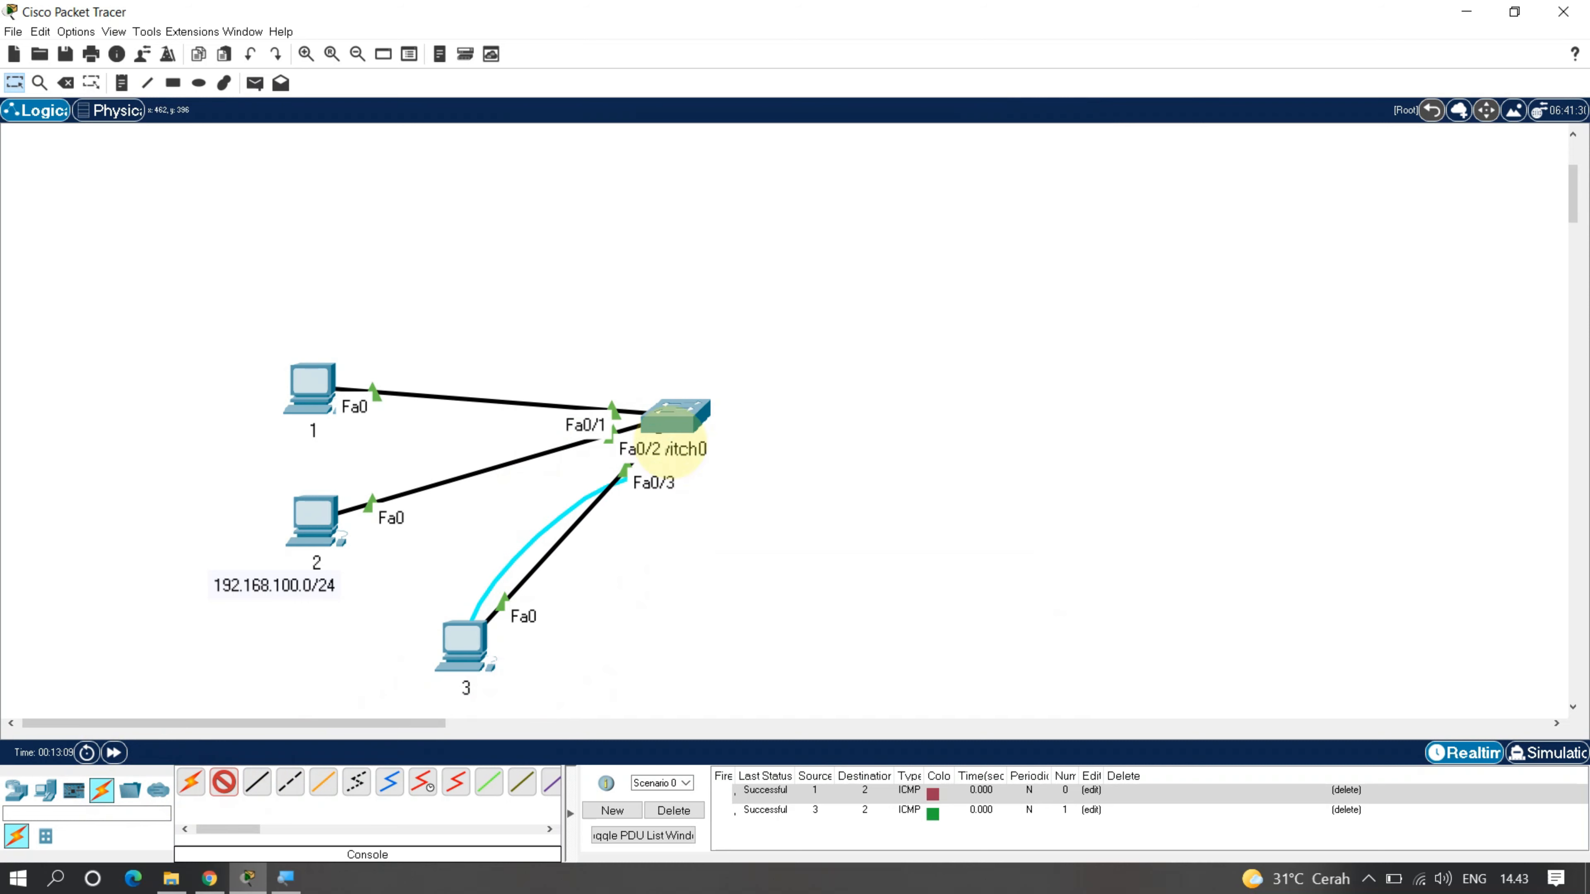
click(673, 446)
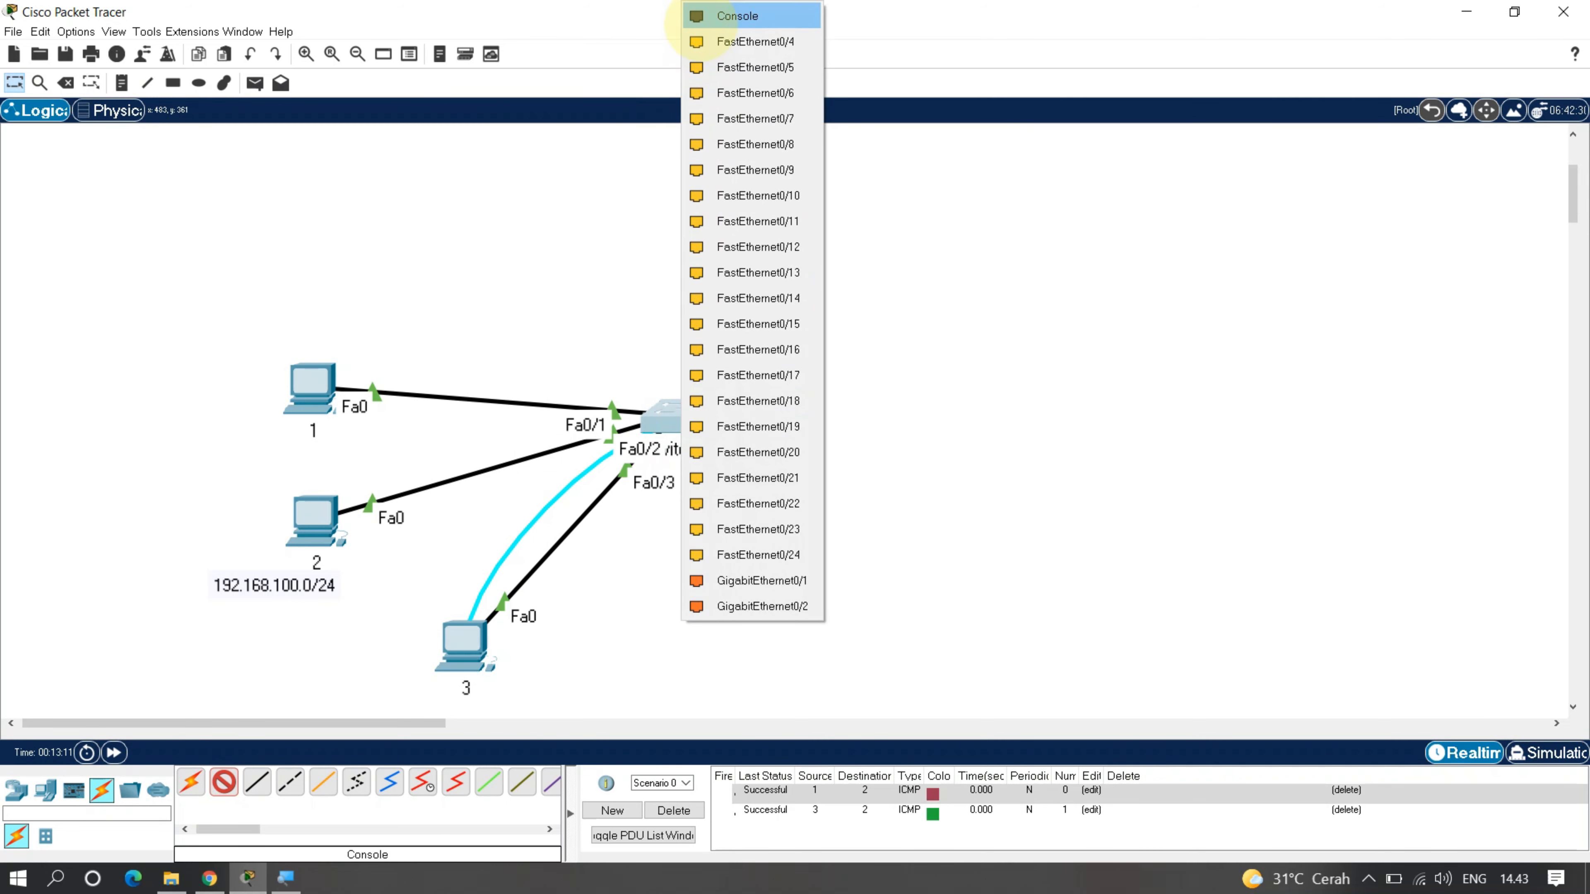
click(711, 18)
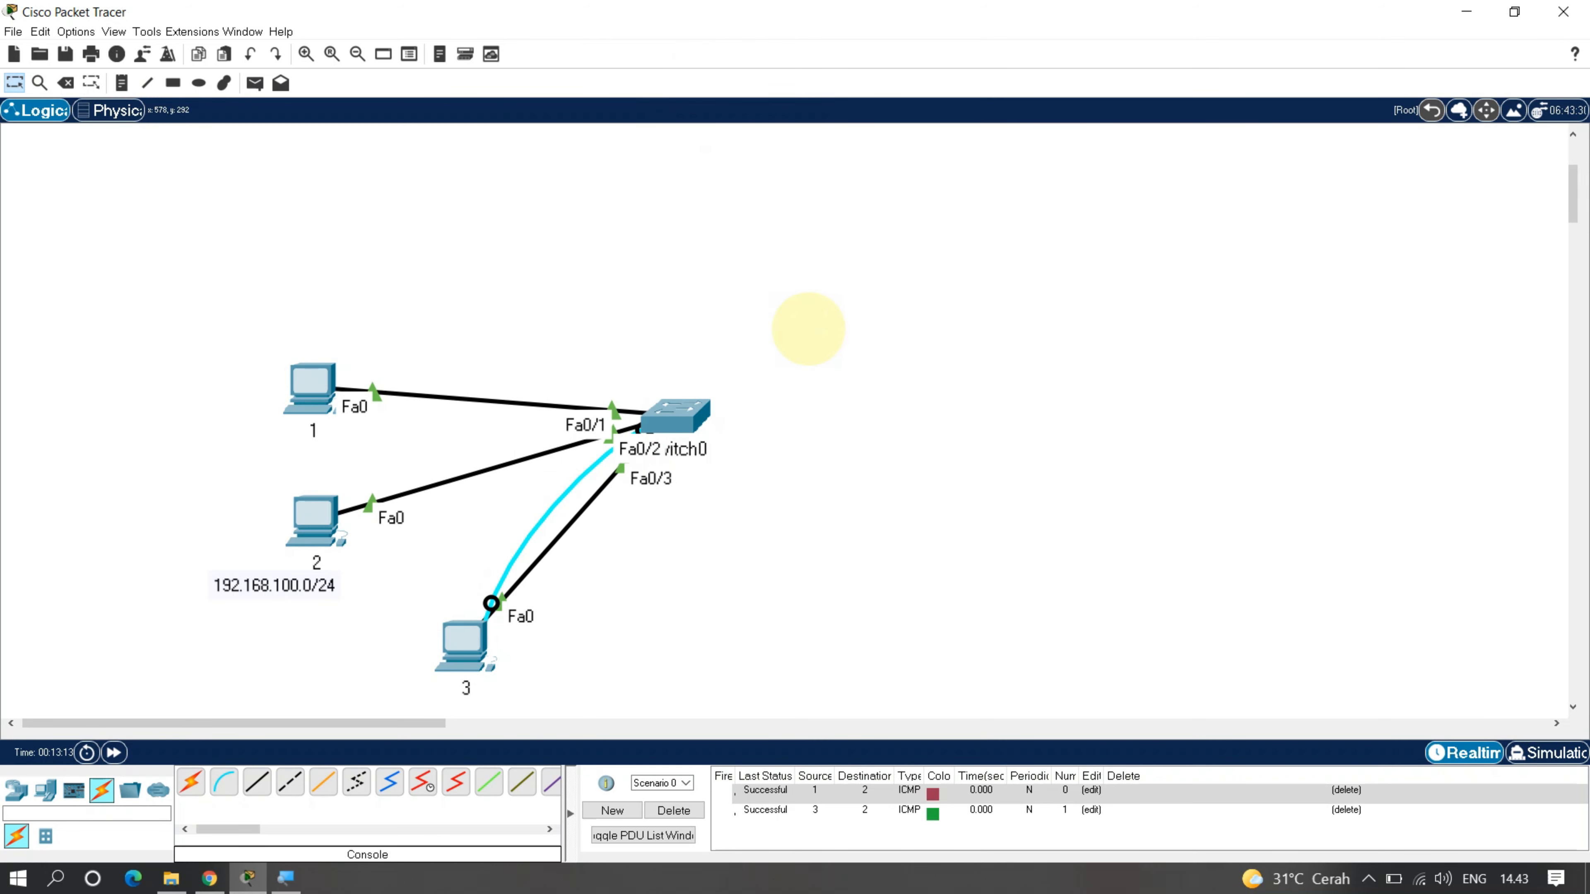
Open the switch's command line interface and start the console session
click(679, 412)
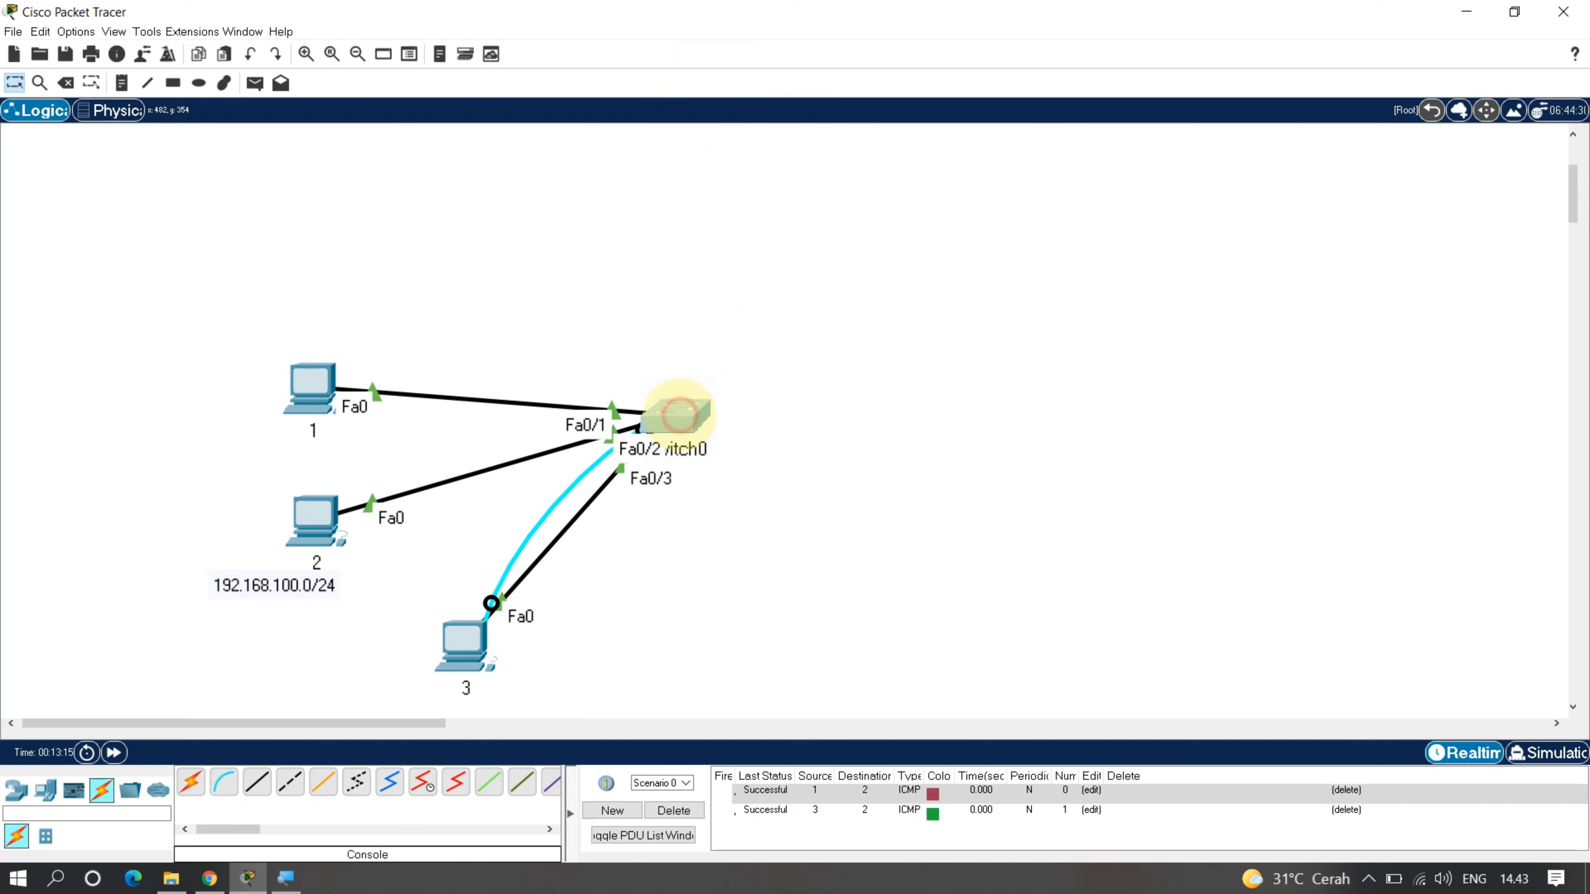
click(645, 179)
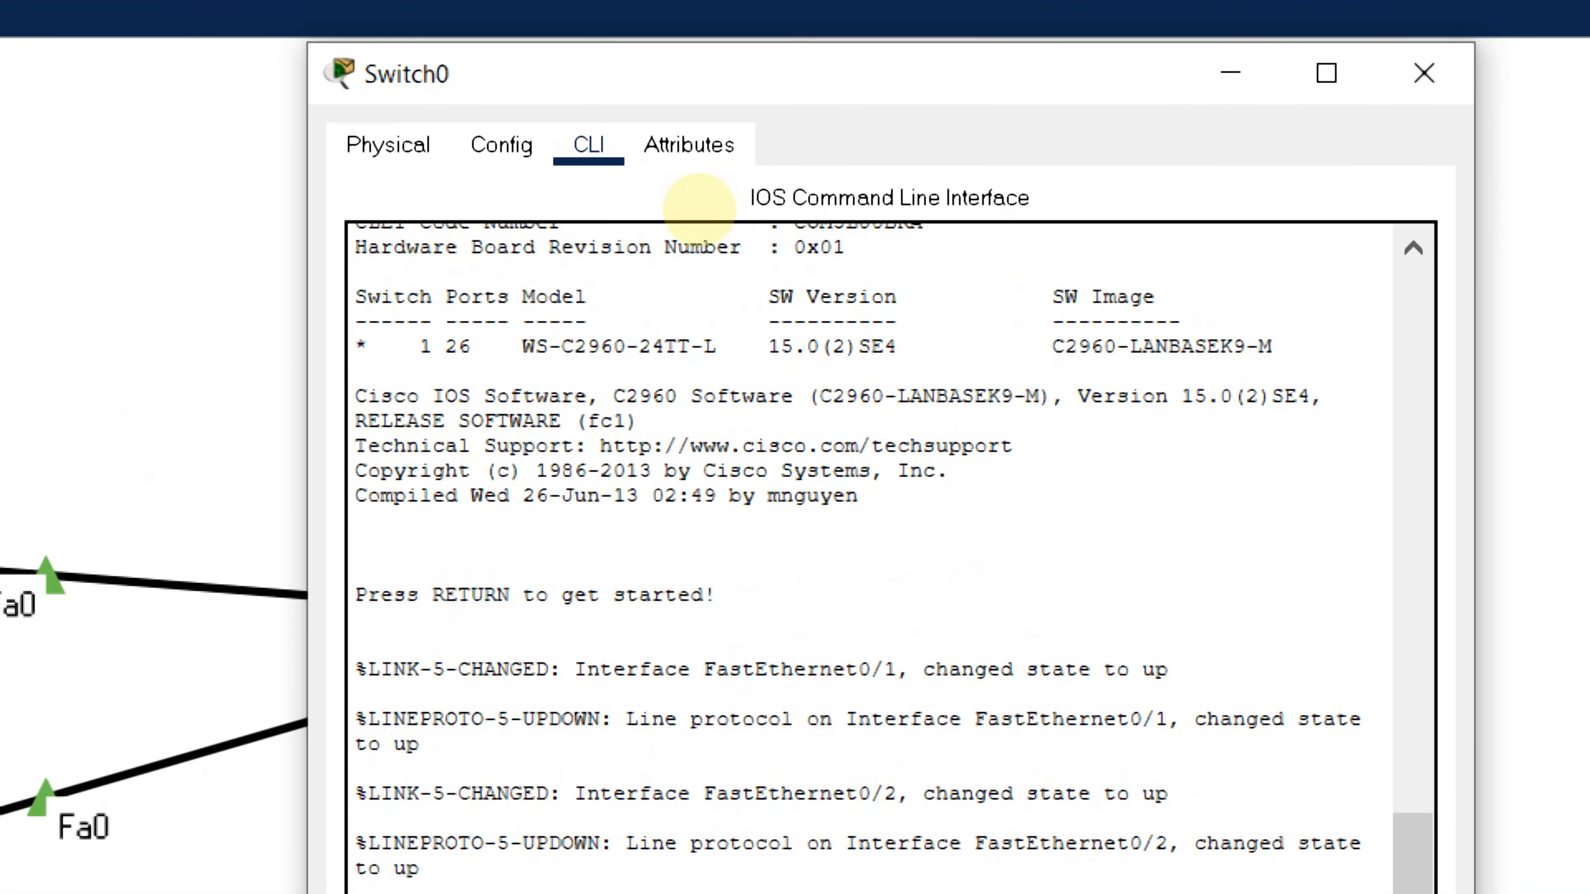
click(595, 818)
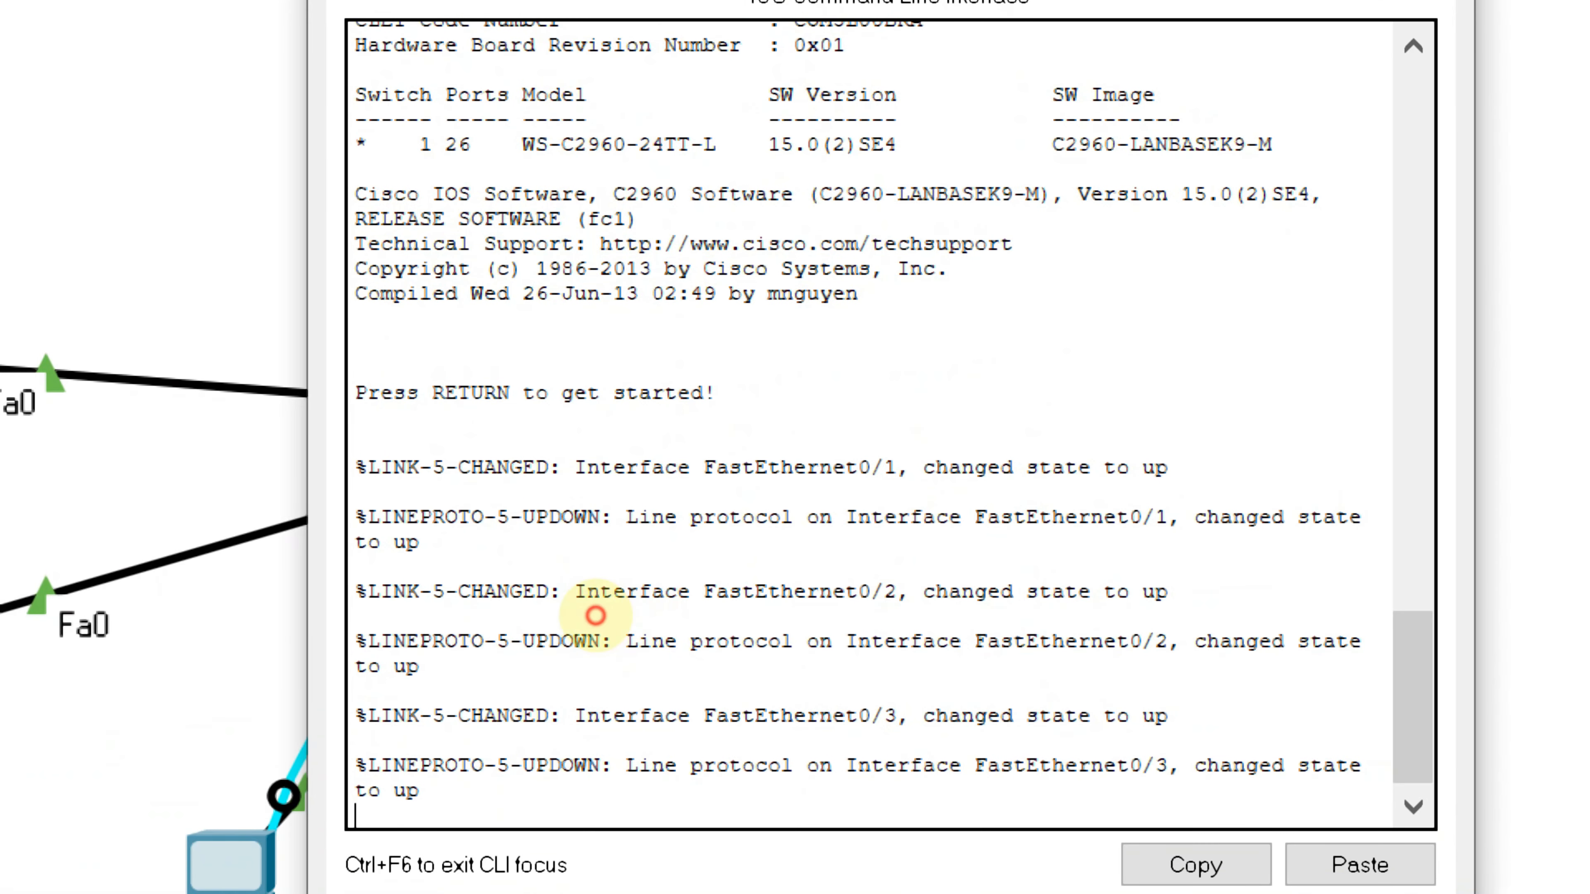
key(Return)
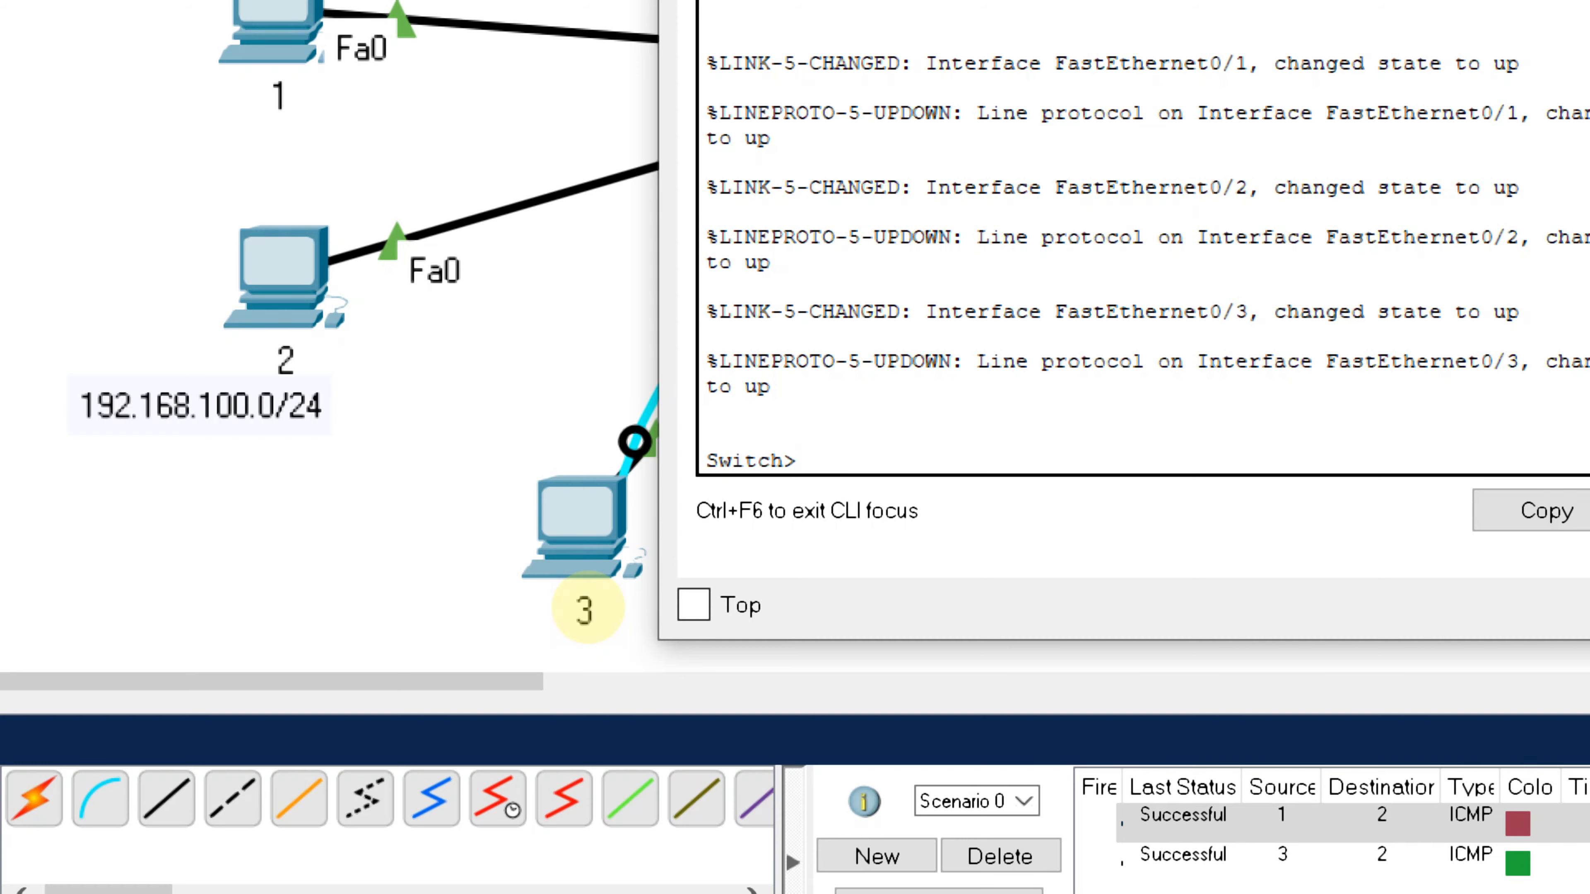
Enter privileged mode with en and global configuration mode with conf t on the switch
text(en)
key(Return)
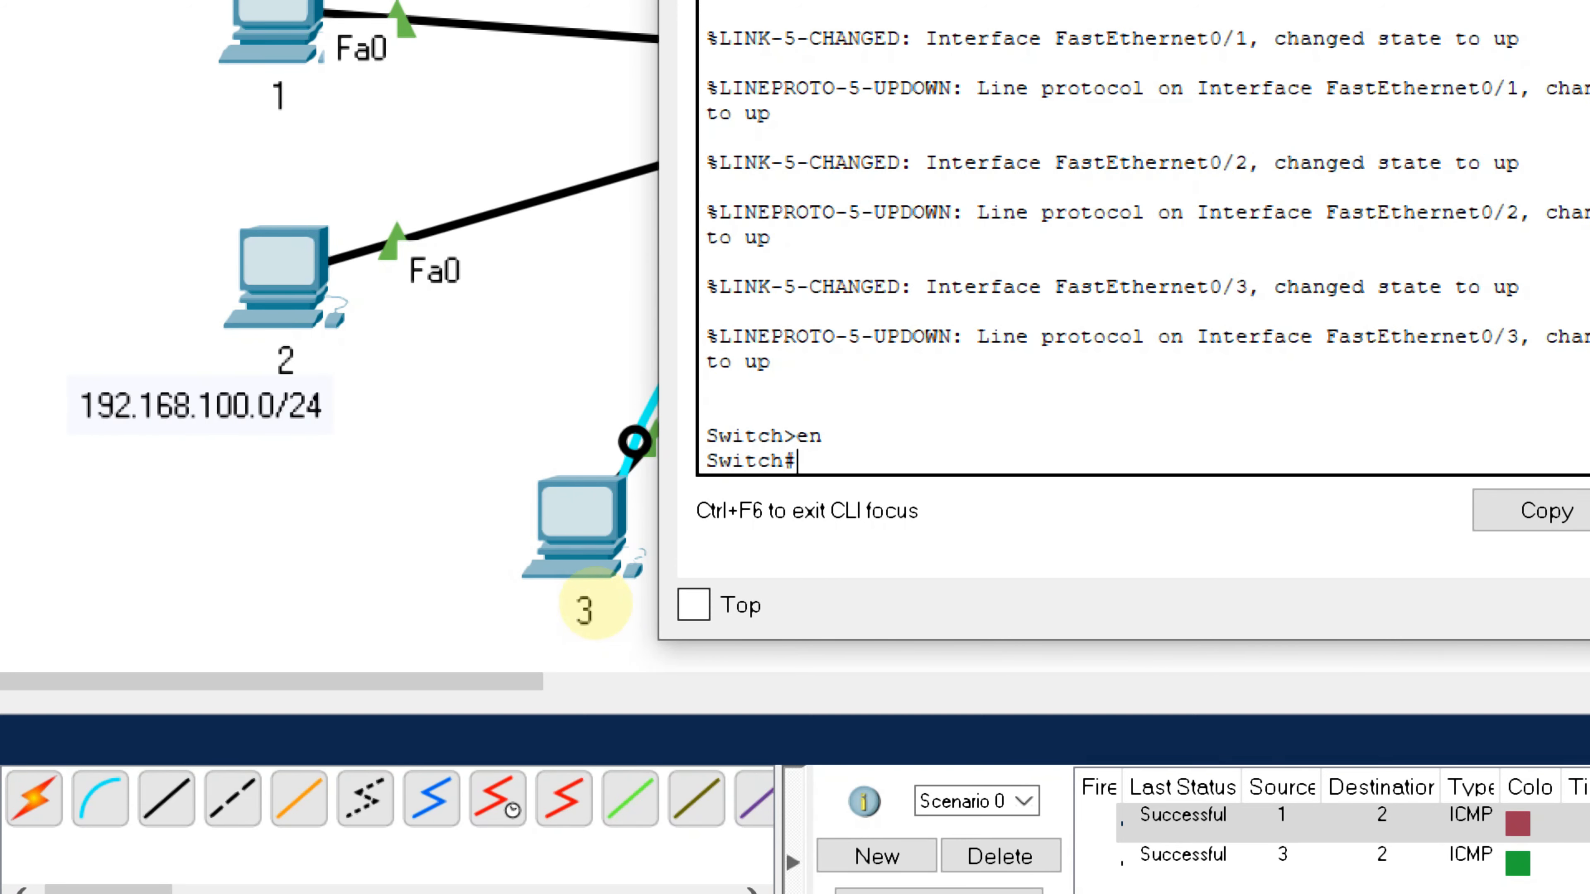
text(conf t)
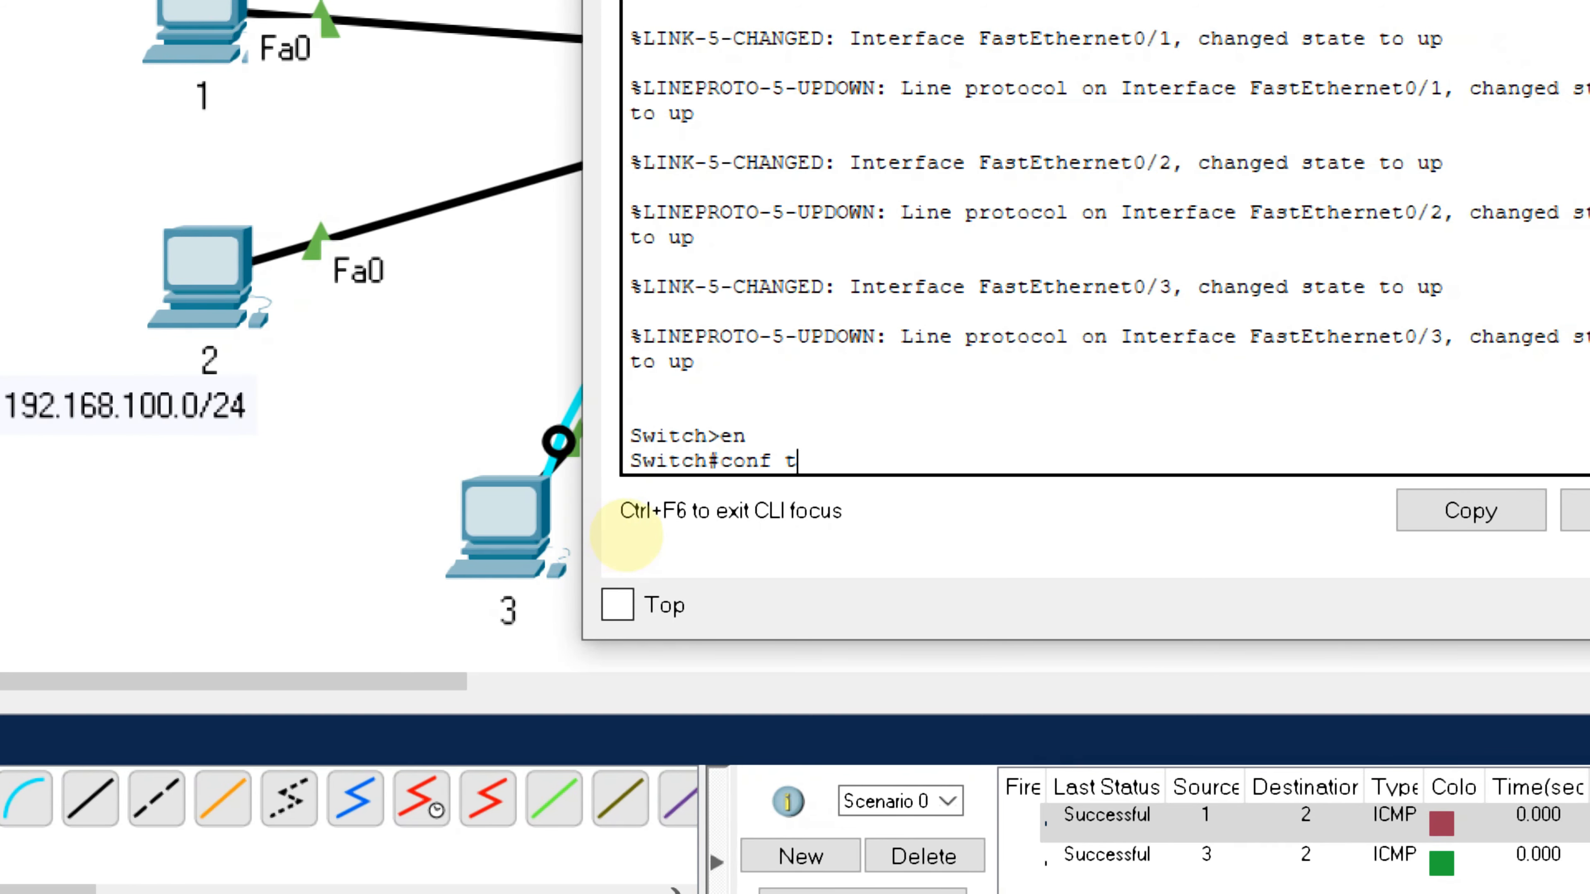
key(Return)
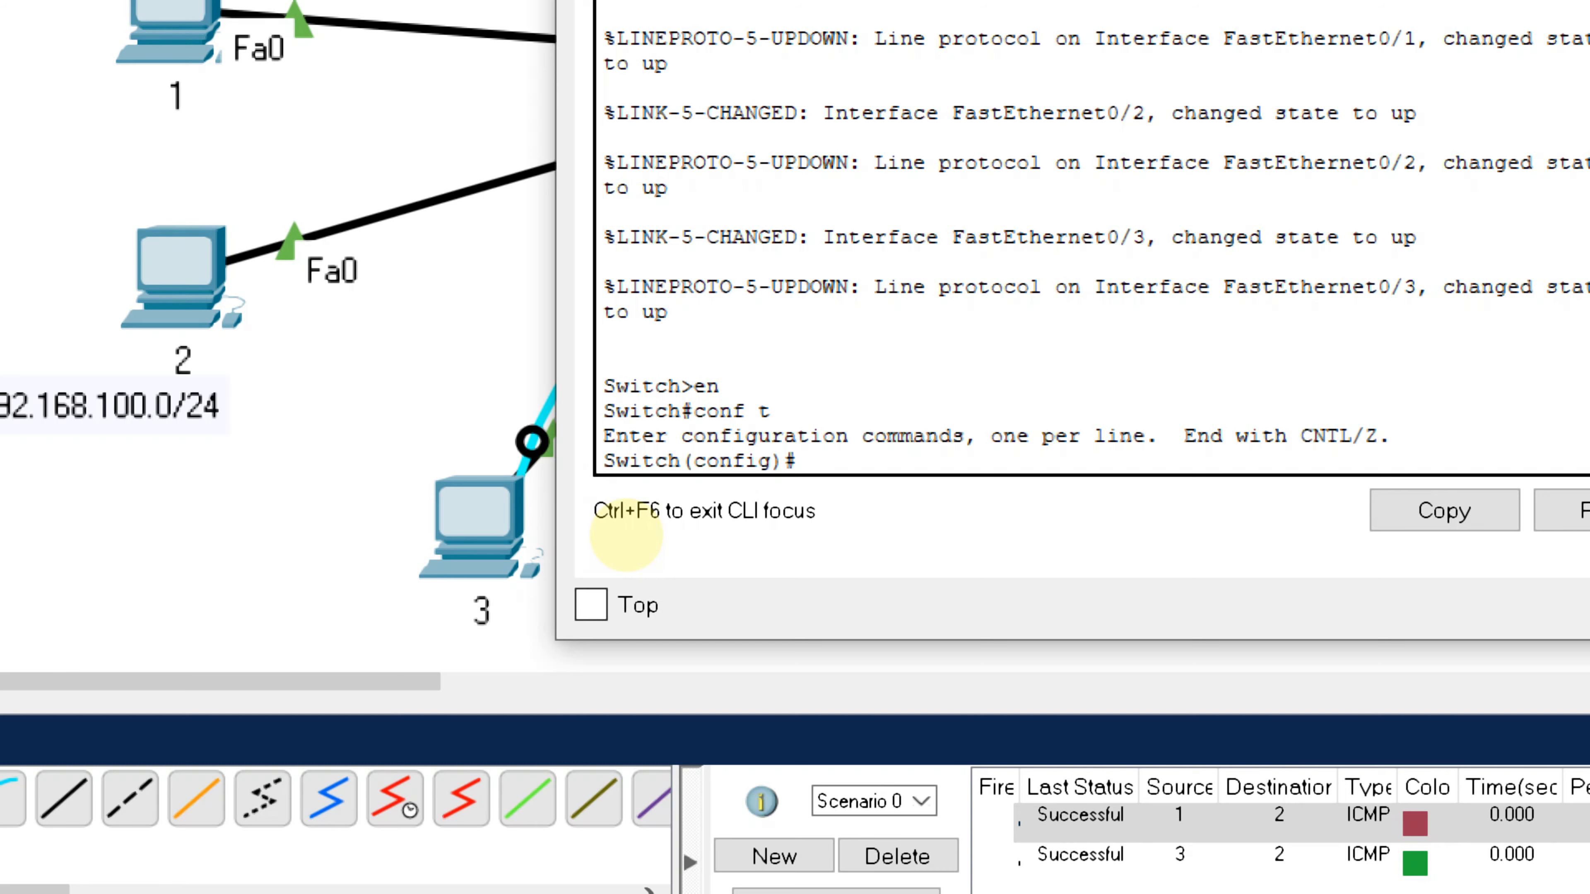
Look up the allowed VLAN ID range with vlan ? and clear the leftover command text
text(vlan )
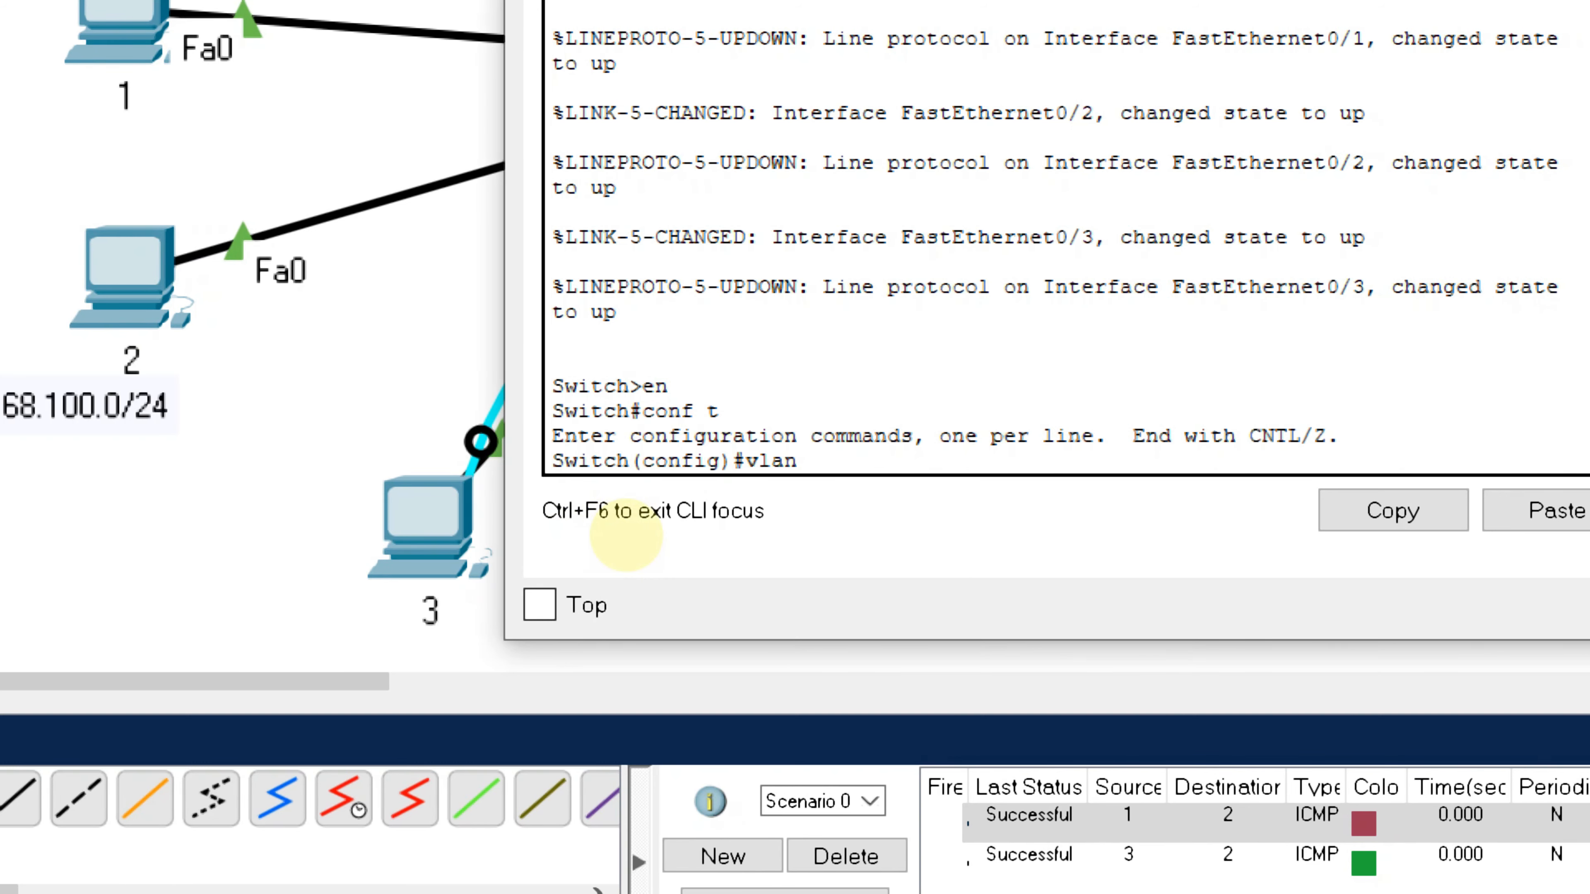
text(?)
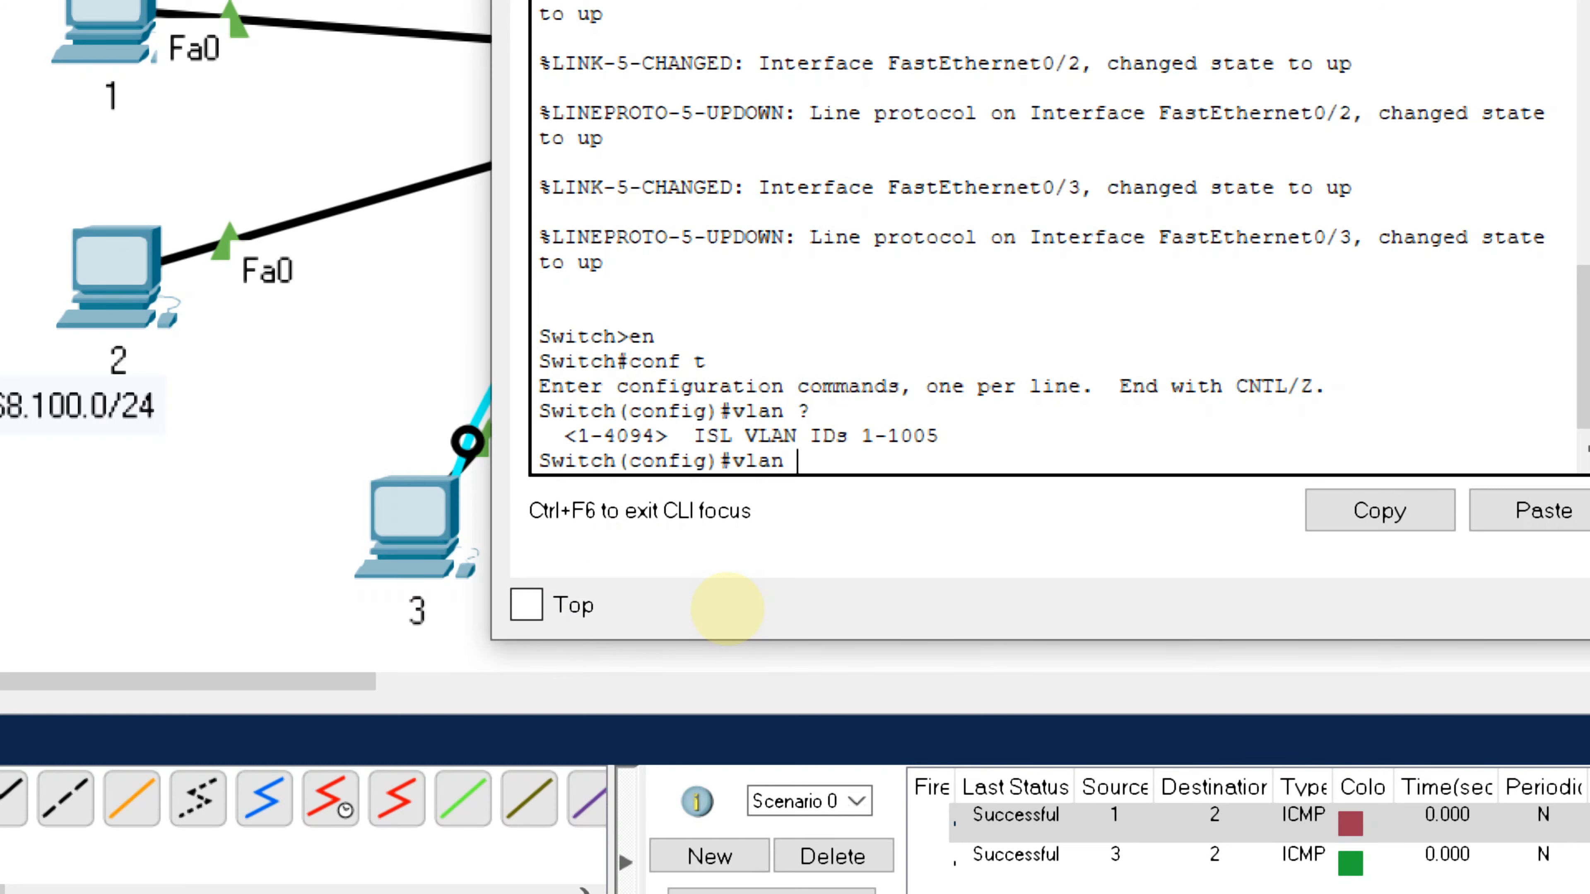
key(BackSpace)
key(BackSpace)
key(BackSpace)
key(BackSpace)
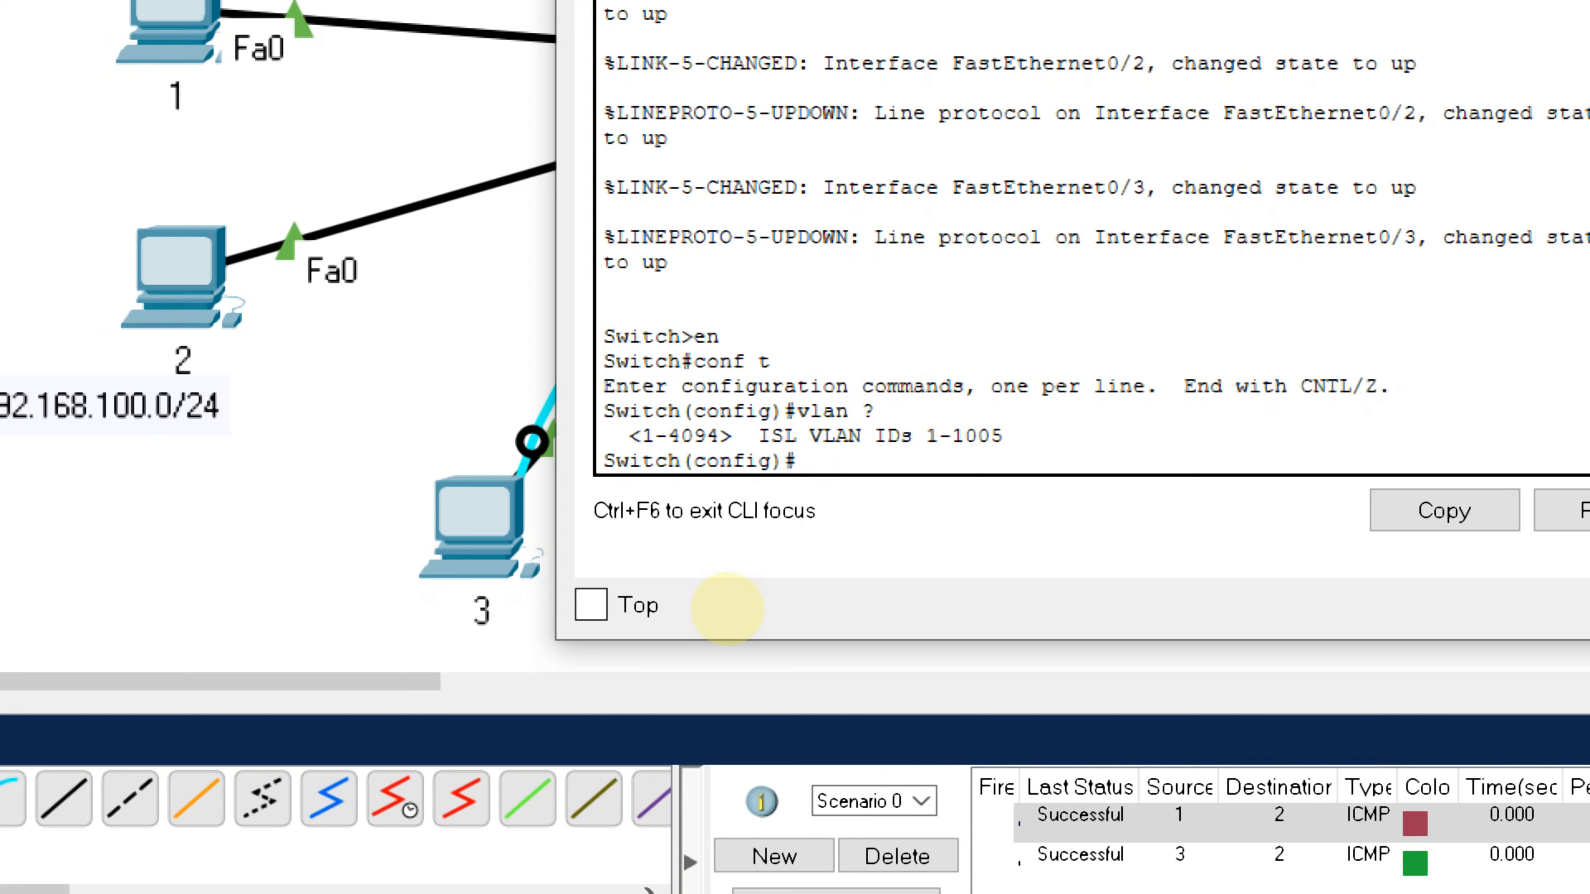
Leave the switch's global configuration mode with the ex command
text(exut)
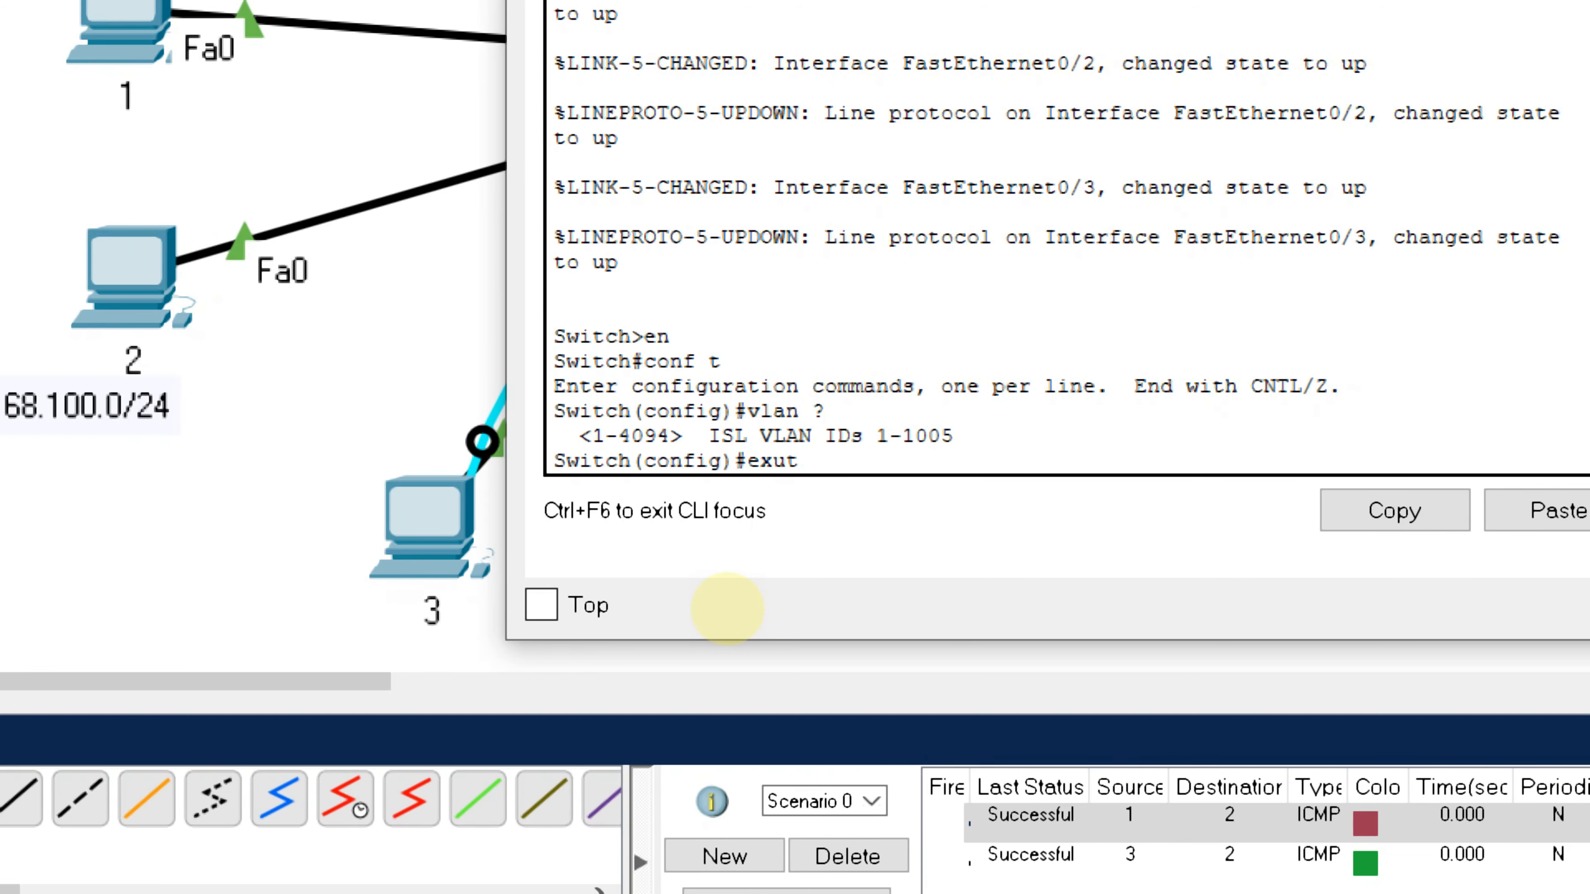
key(BackSpace)
key(BackSpace)
key(Return)
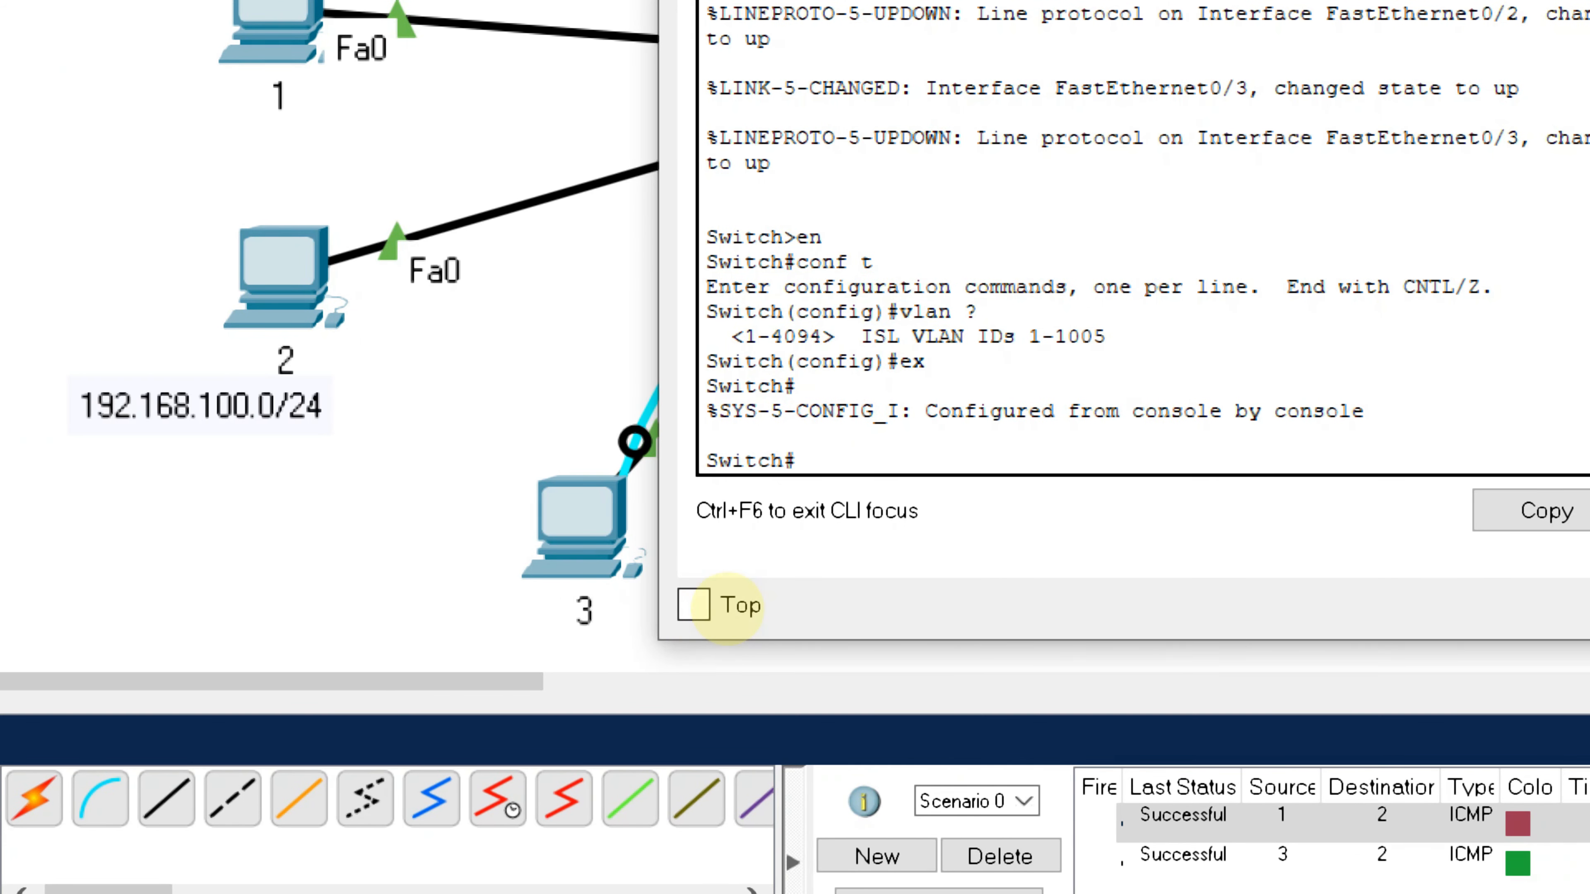
Display the switch's existing VLANs and port assignments with show vlan brief
text(show vlan)
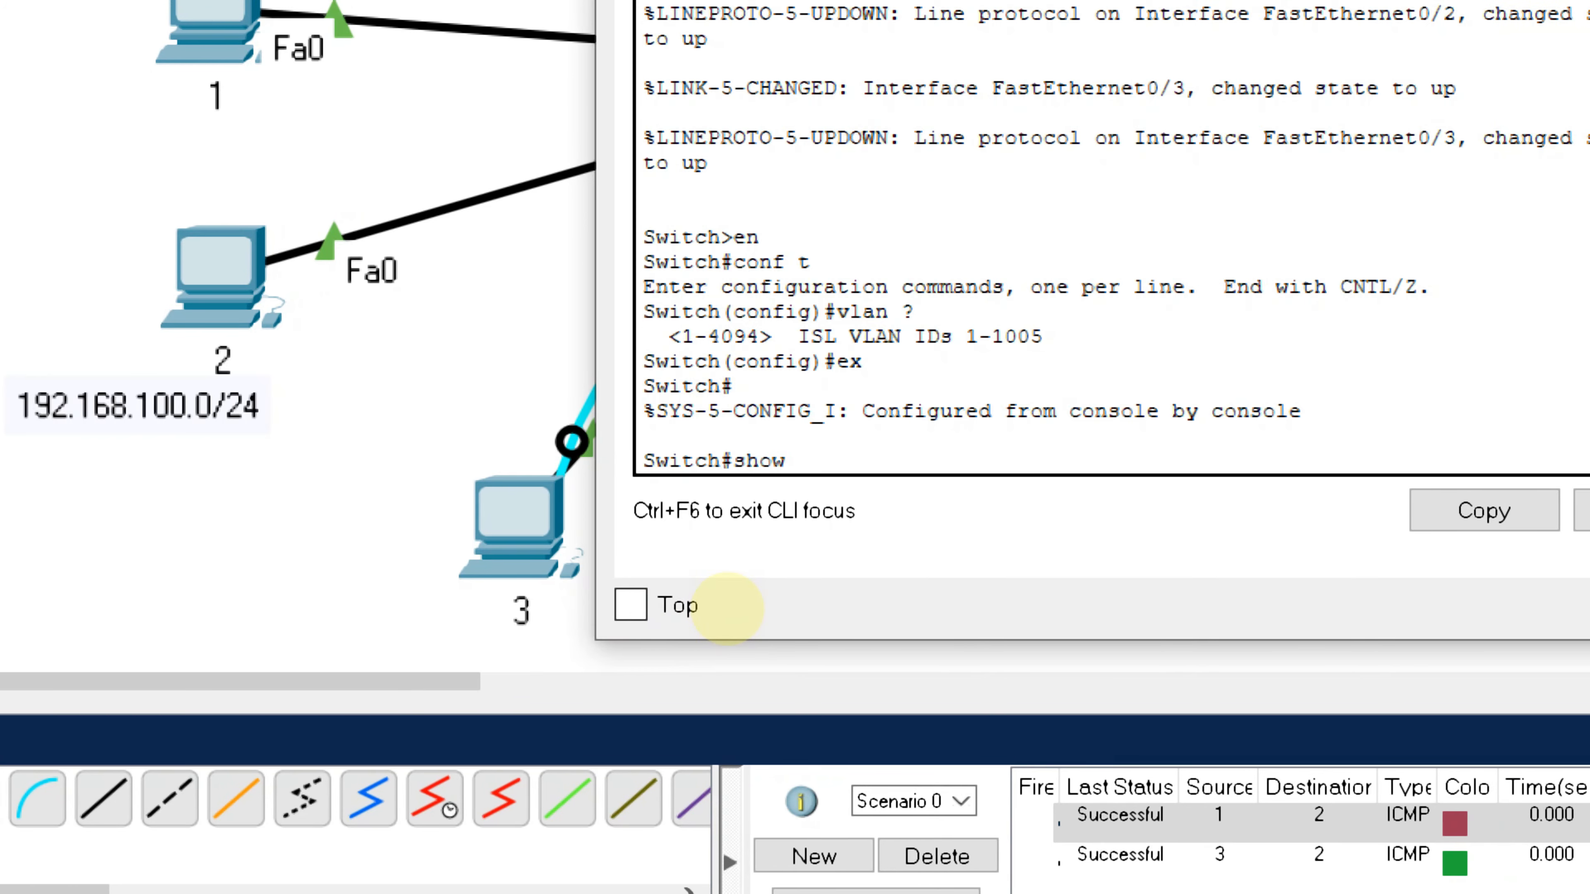
text( brief)
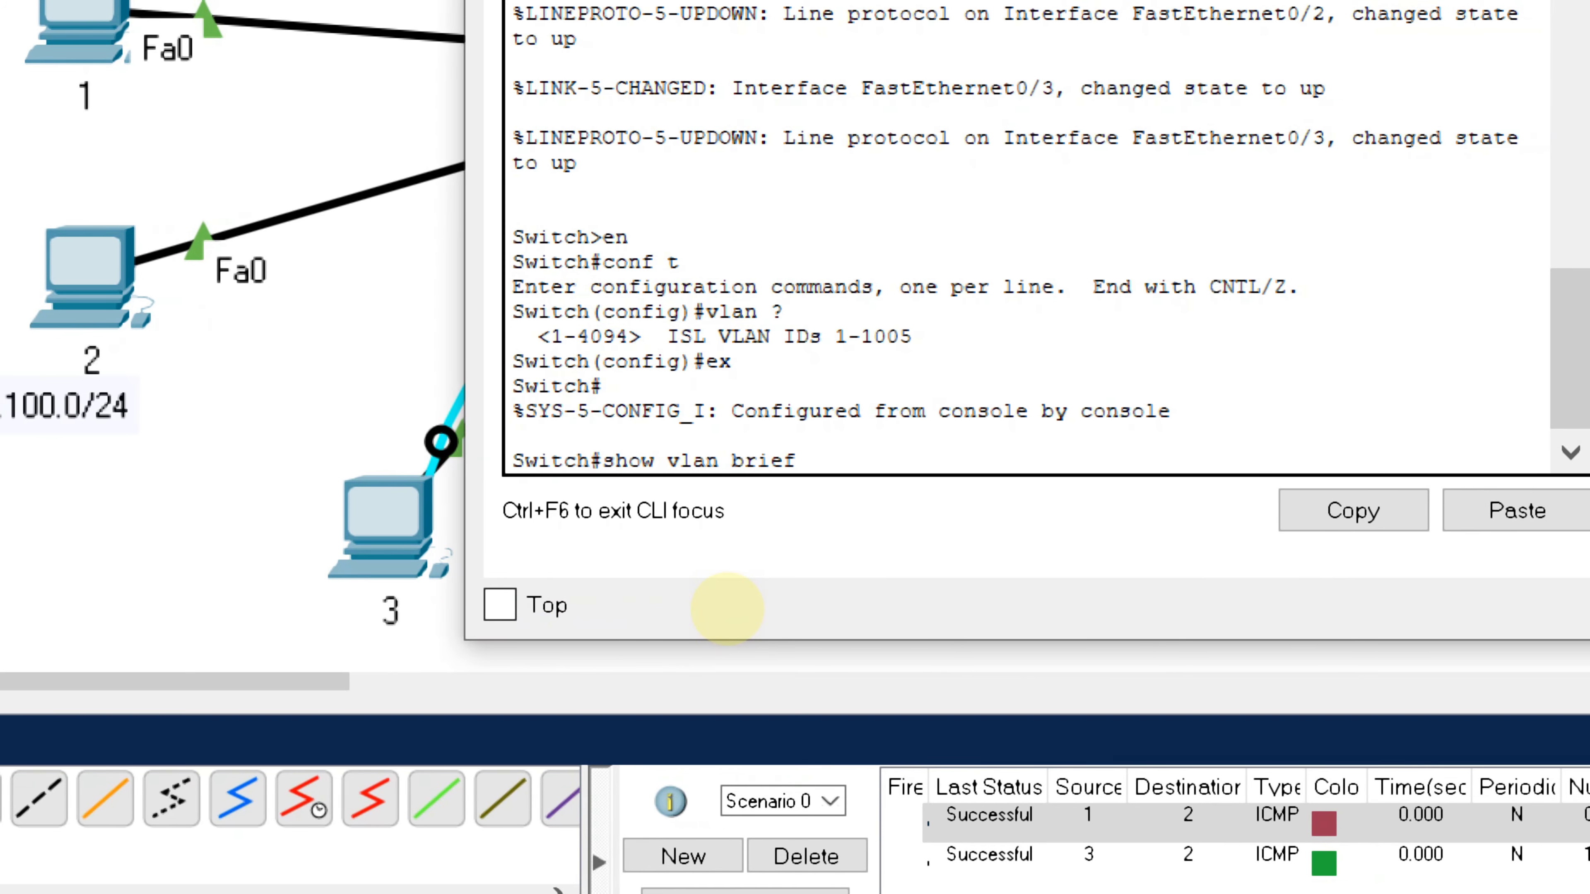
key(Return)
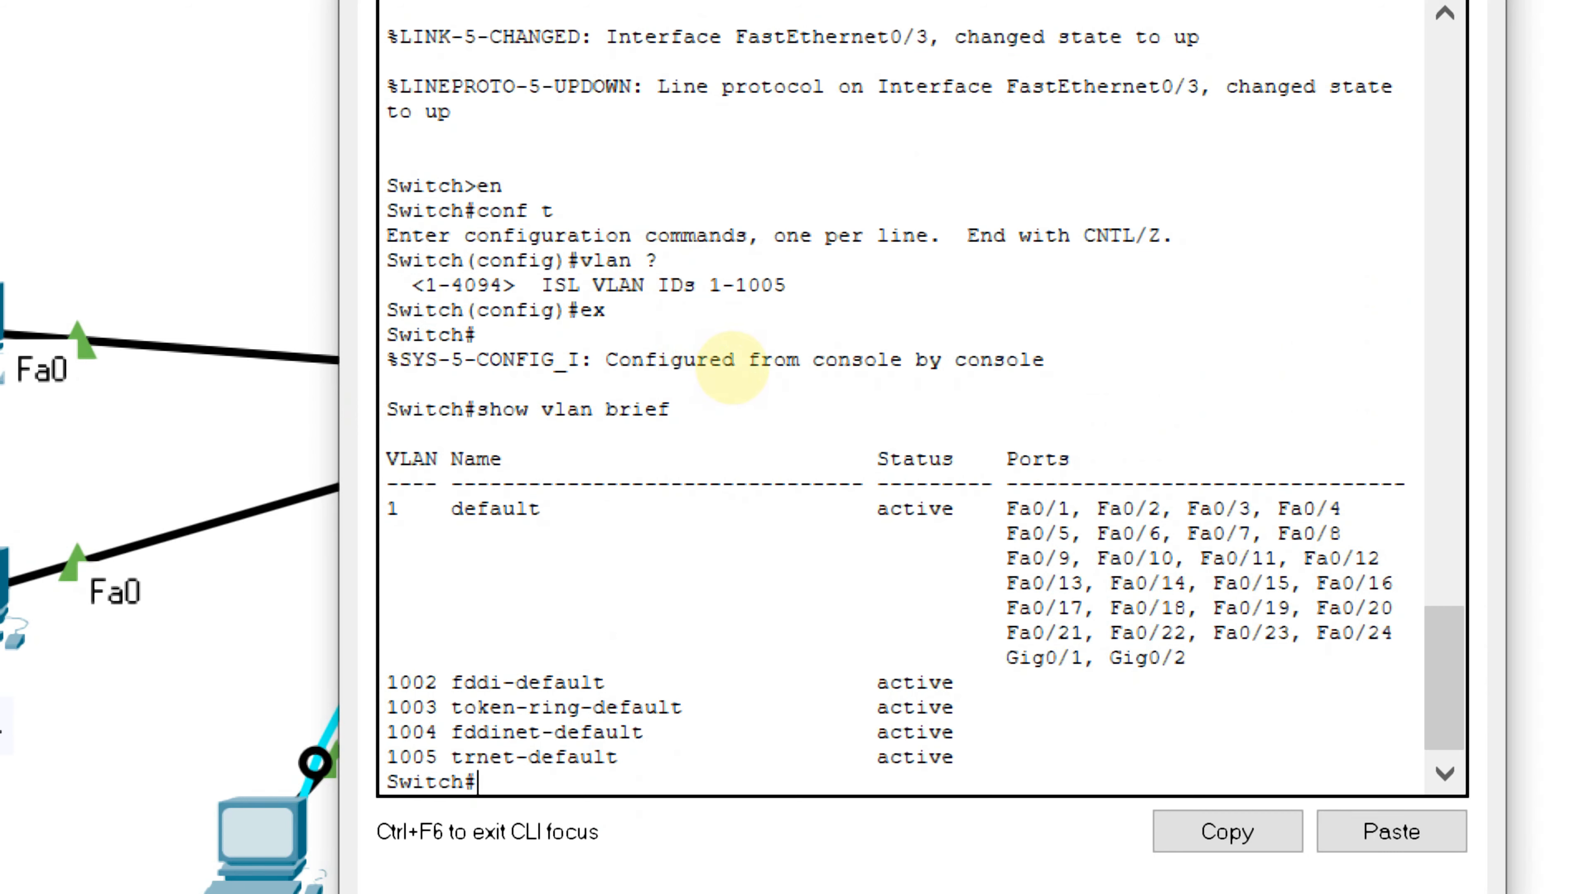
Check the VLAN names and IDs in the PDF slide's table and return to the switch's command line in Packet Tracer
click(570, 611)
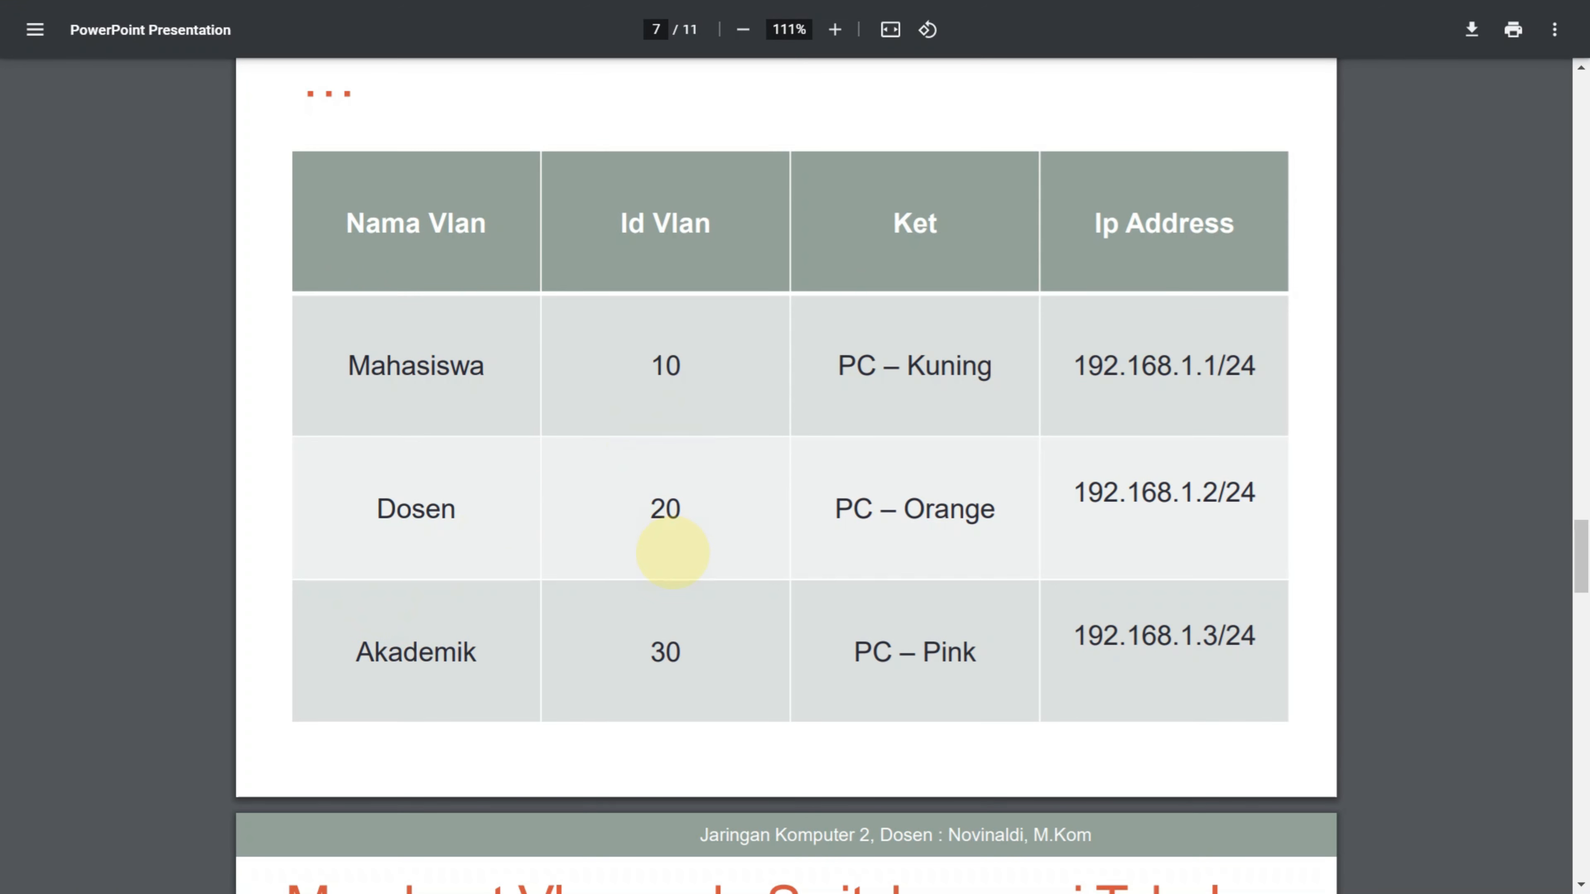
key(alt+Tab)
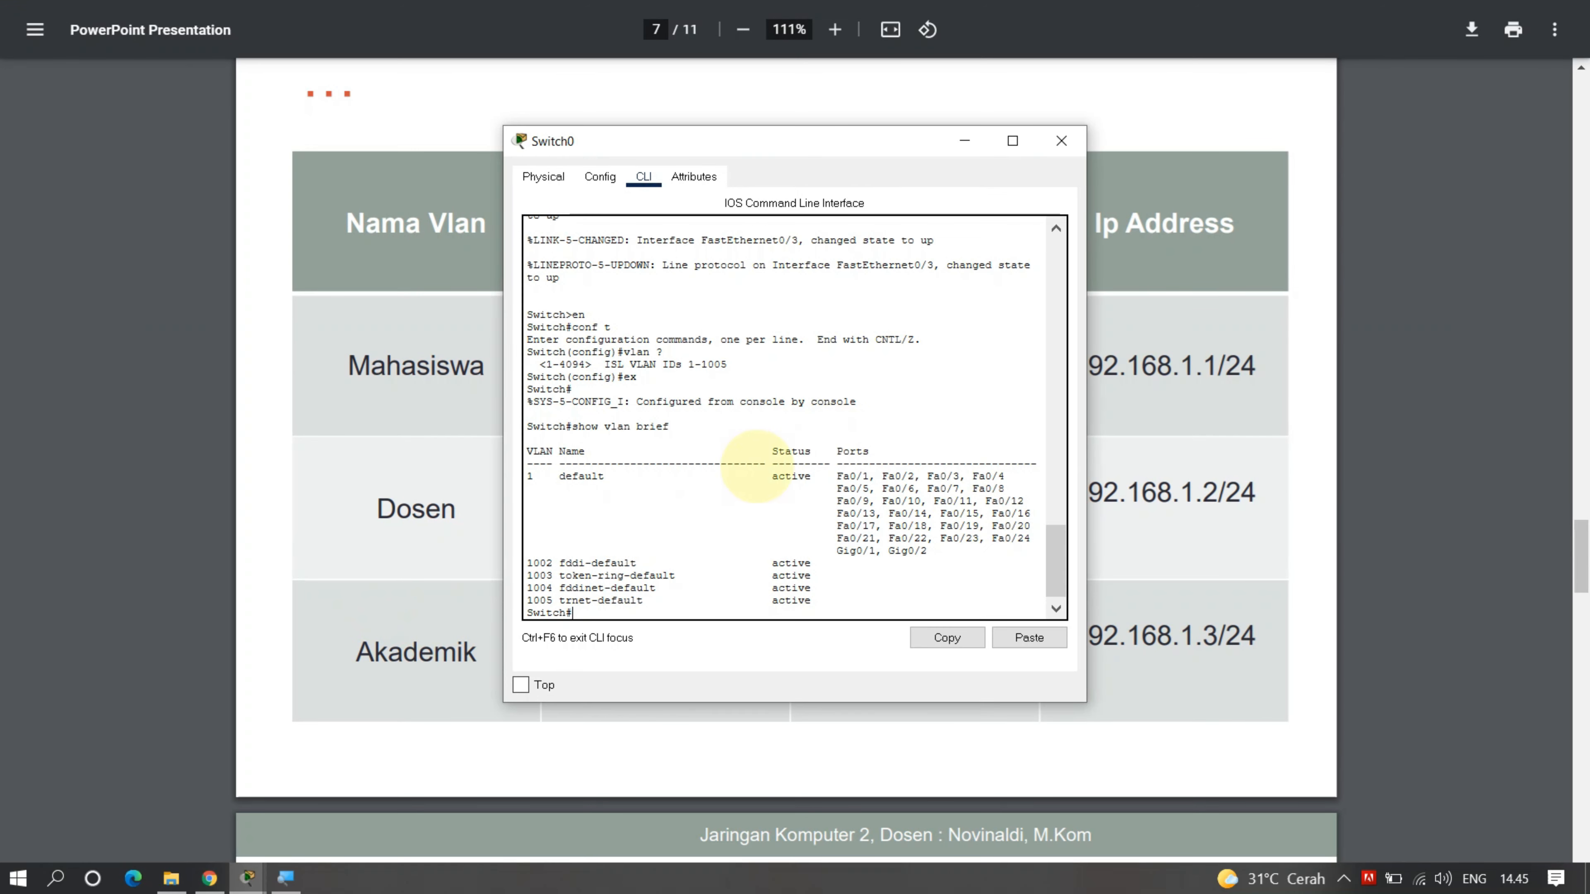
key(alt+Tab)
click(701, 435)
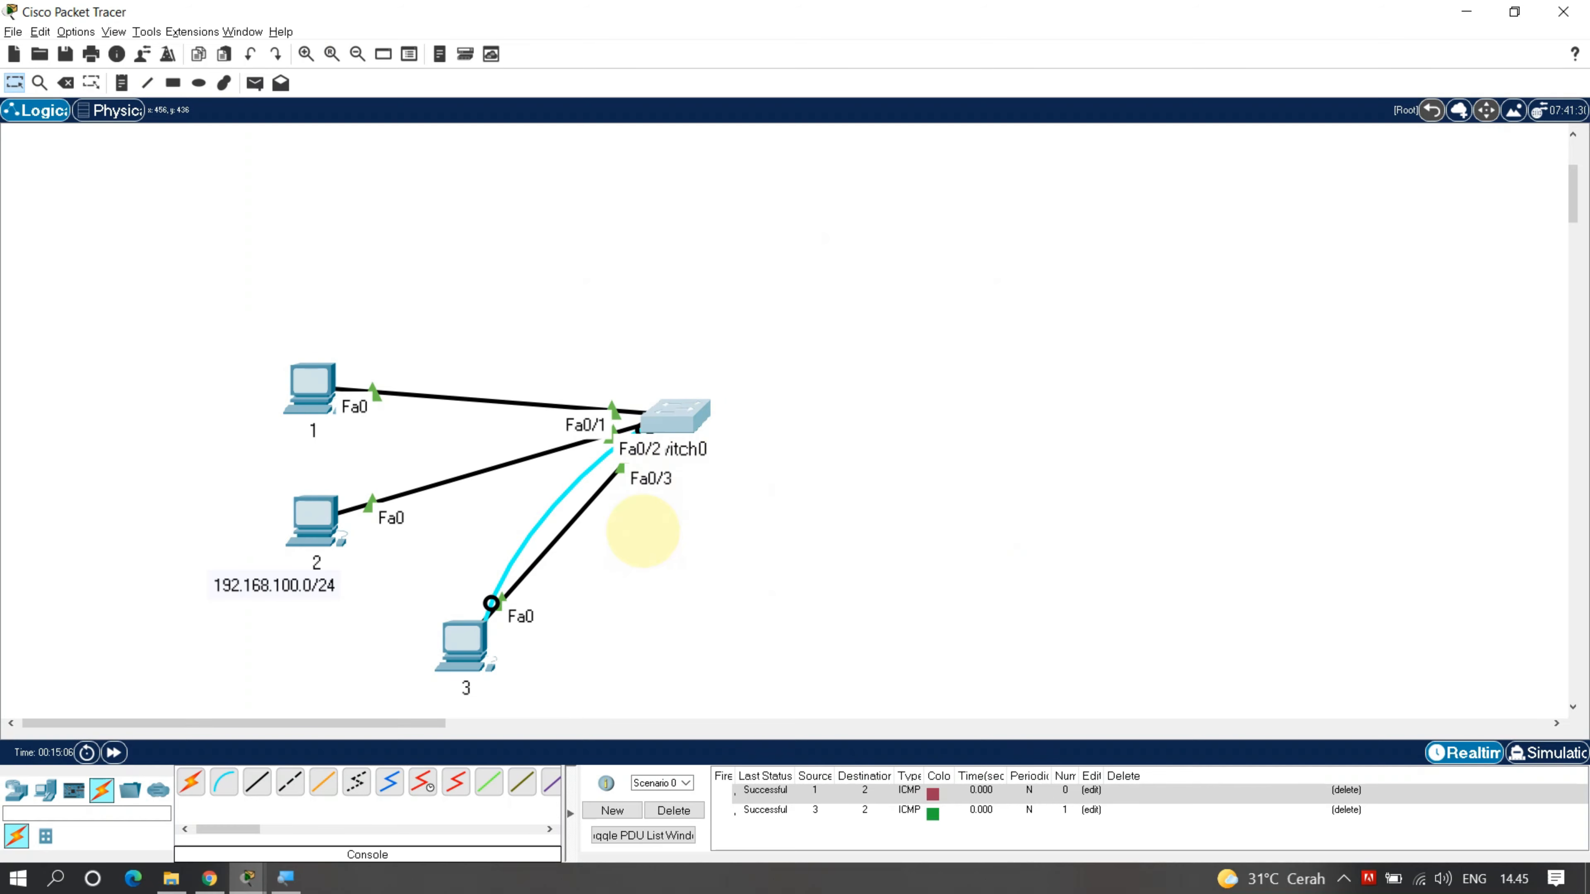
click(685, 431)
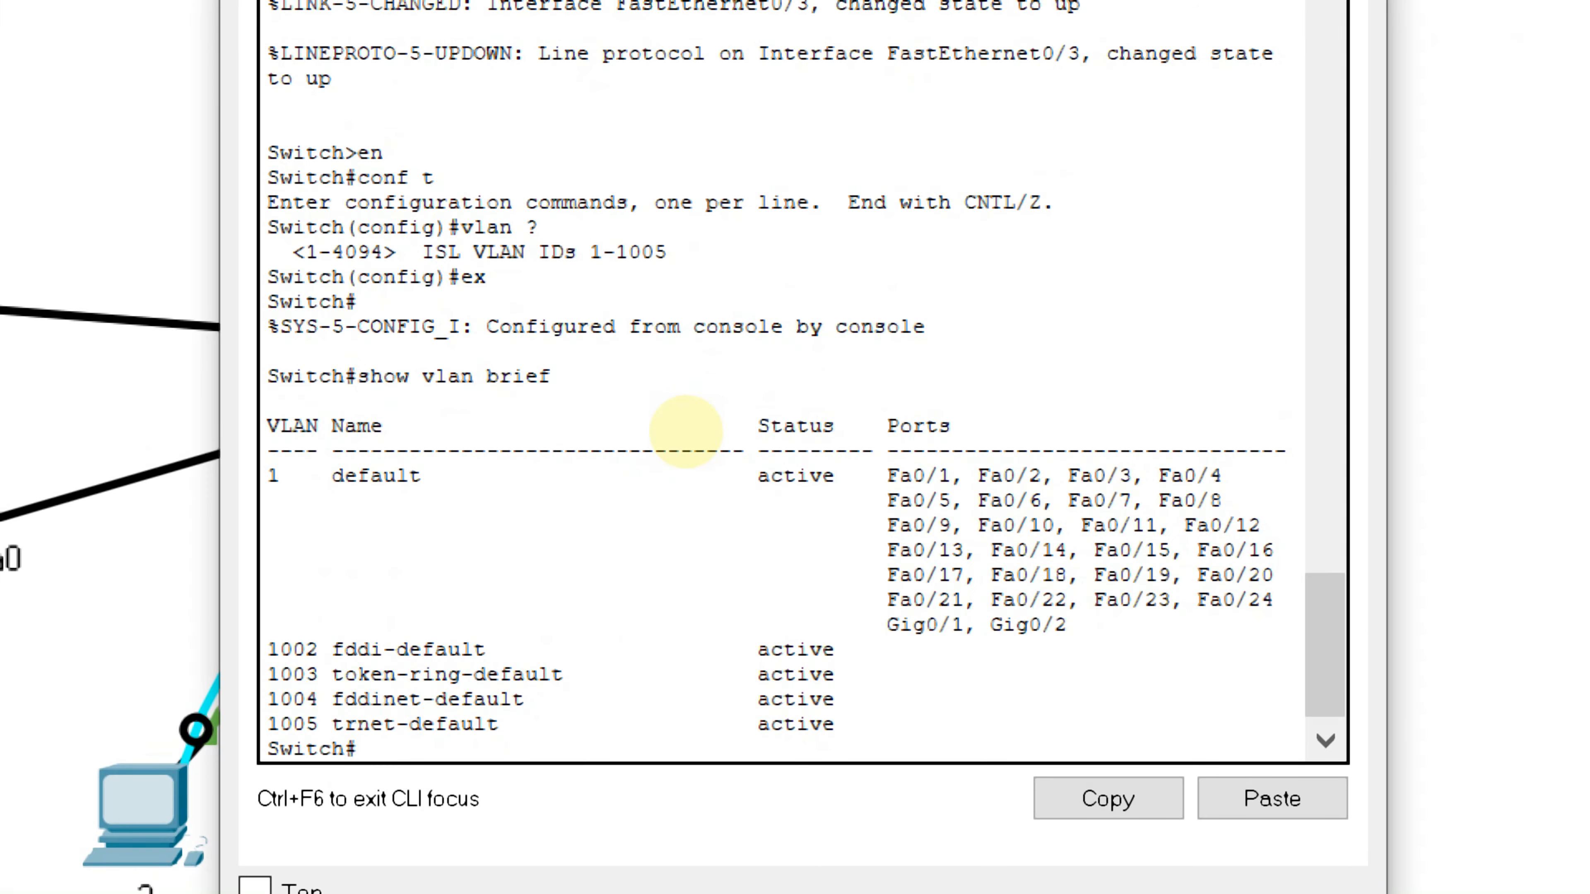
Enter global configuration mode with conf t, create VLAN 10 named Mahasiswa, and exit its VLAN configuration
text(conf t)
key(Return)
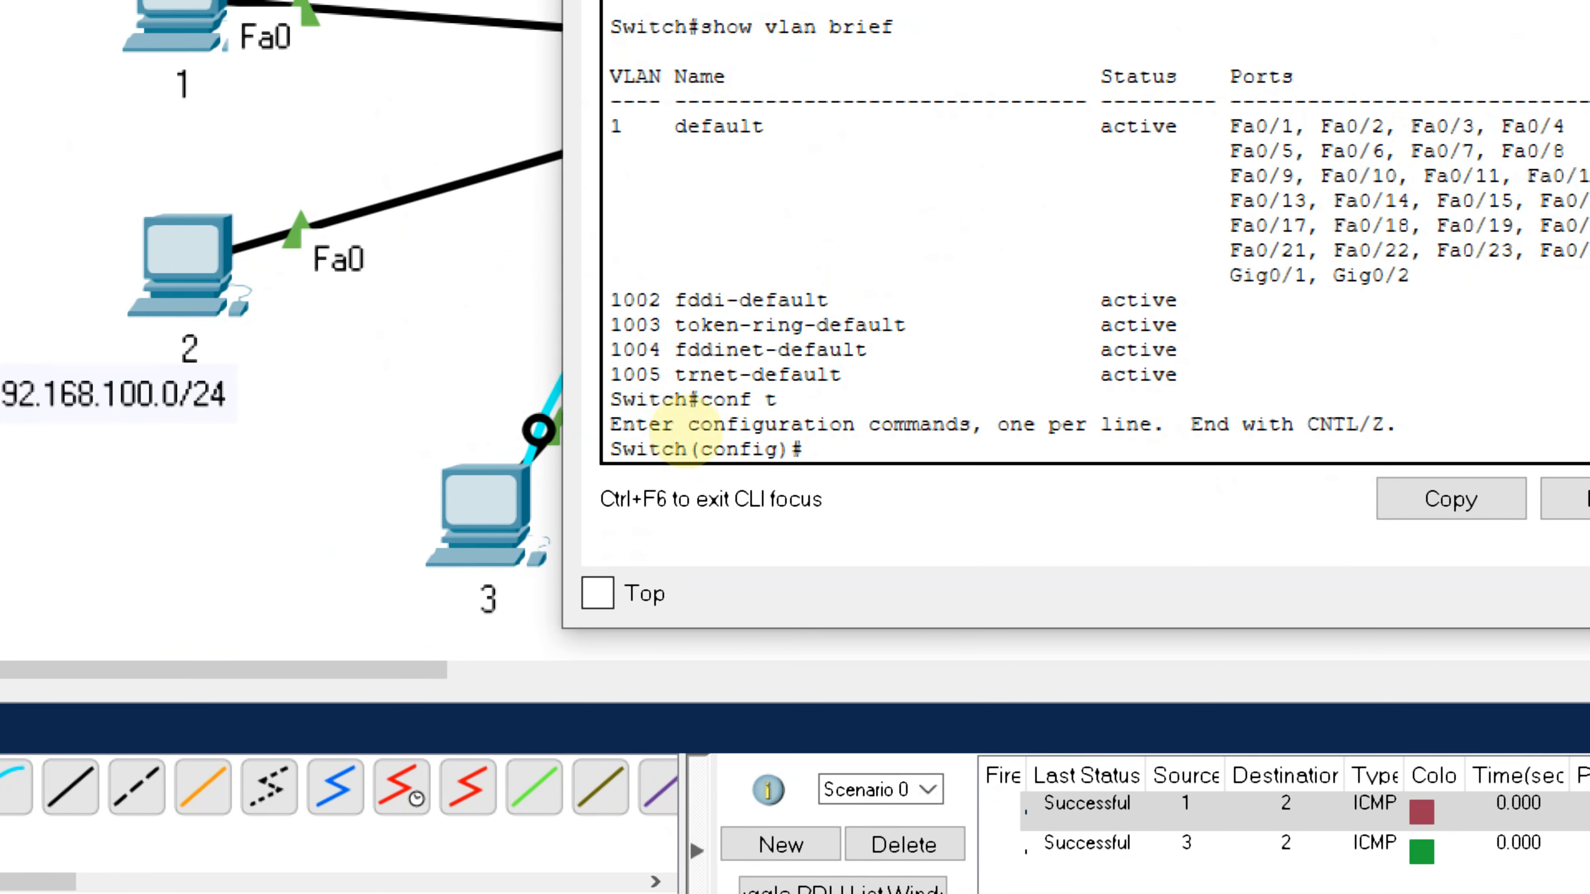
text(vlan 1)
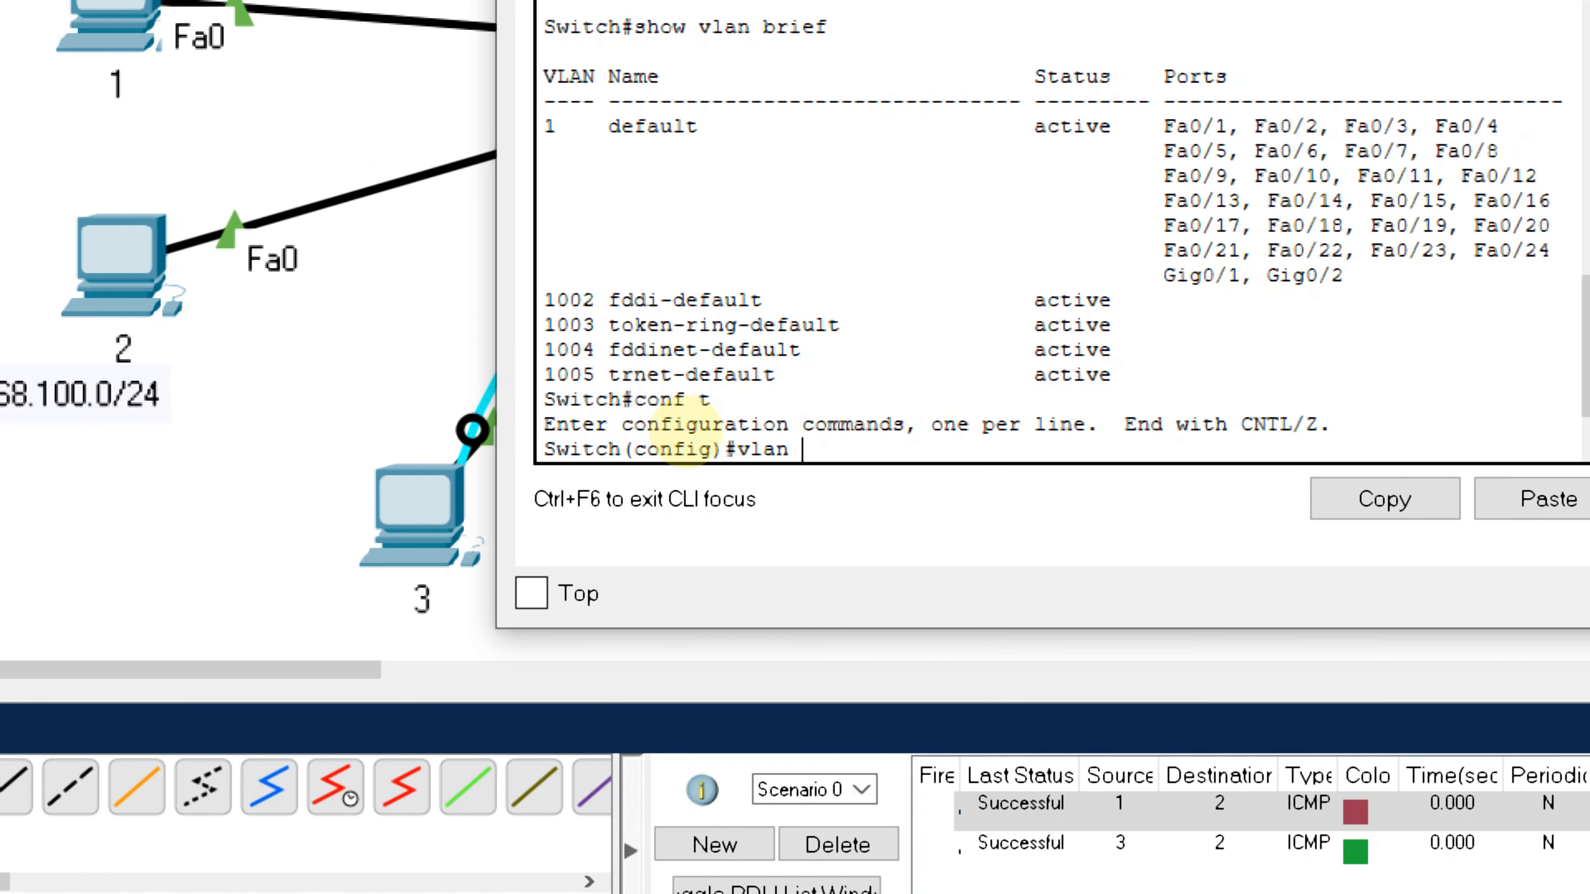
text(0)
key(Return)
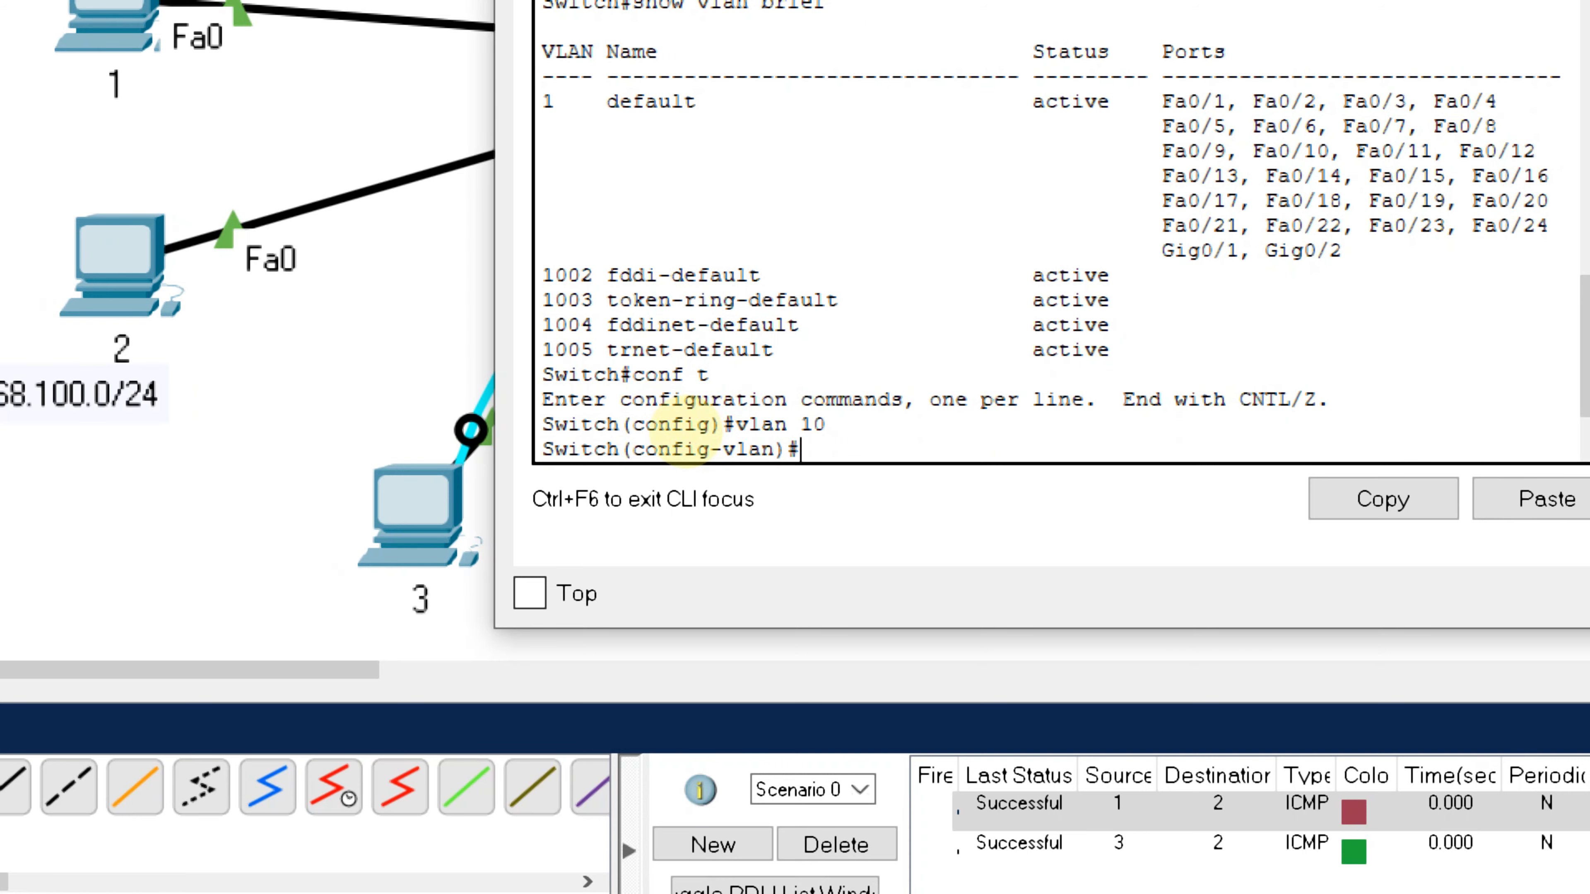
text(name)
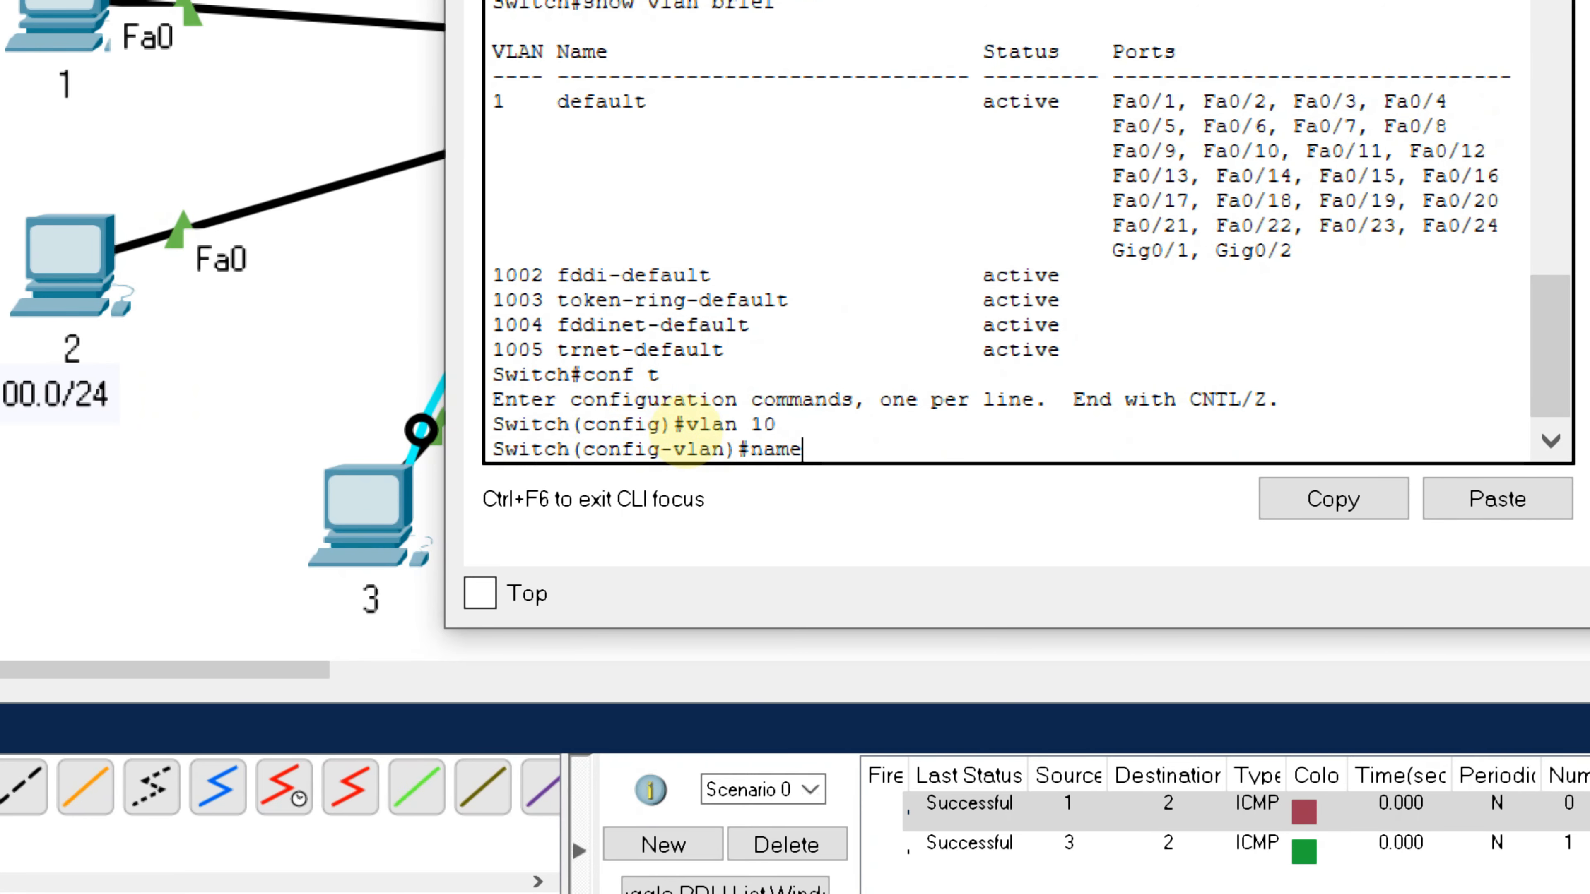
key(Return)
text(name)
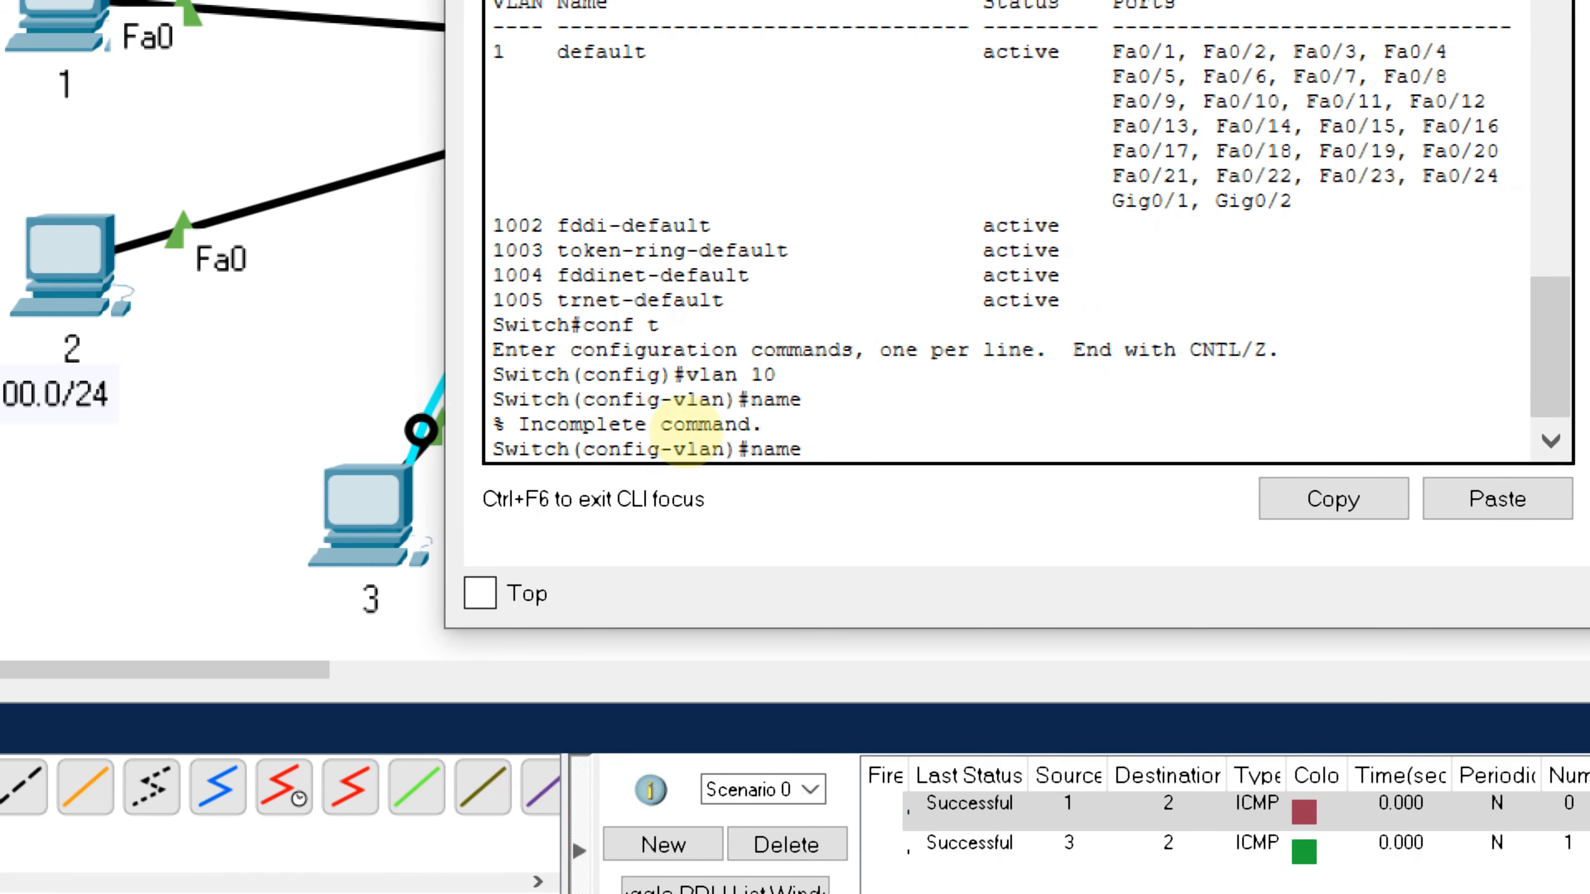
text( Mahasiswa)
key(Return)
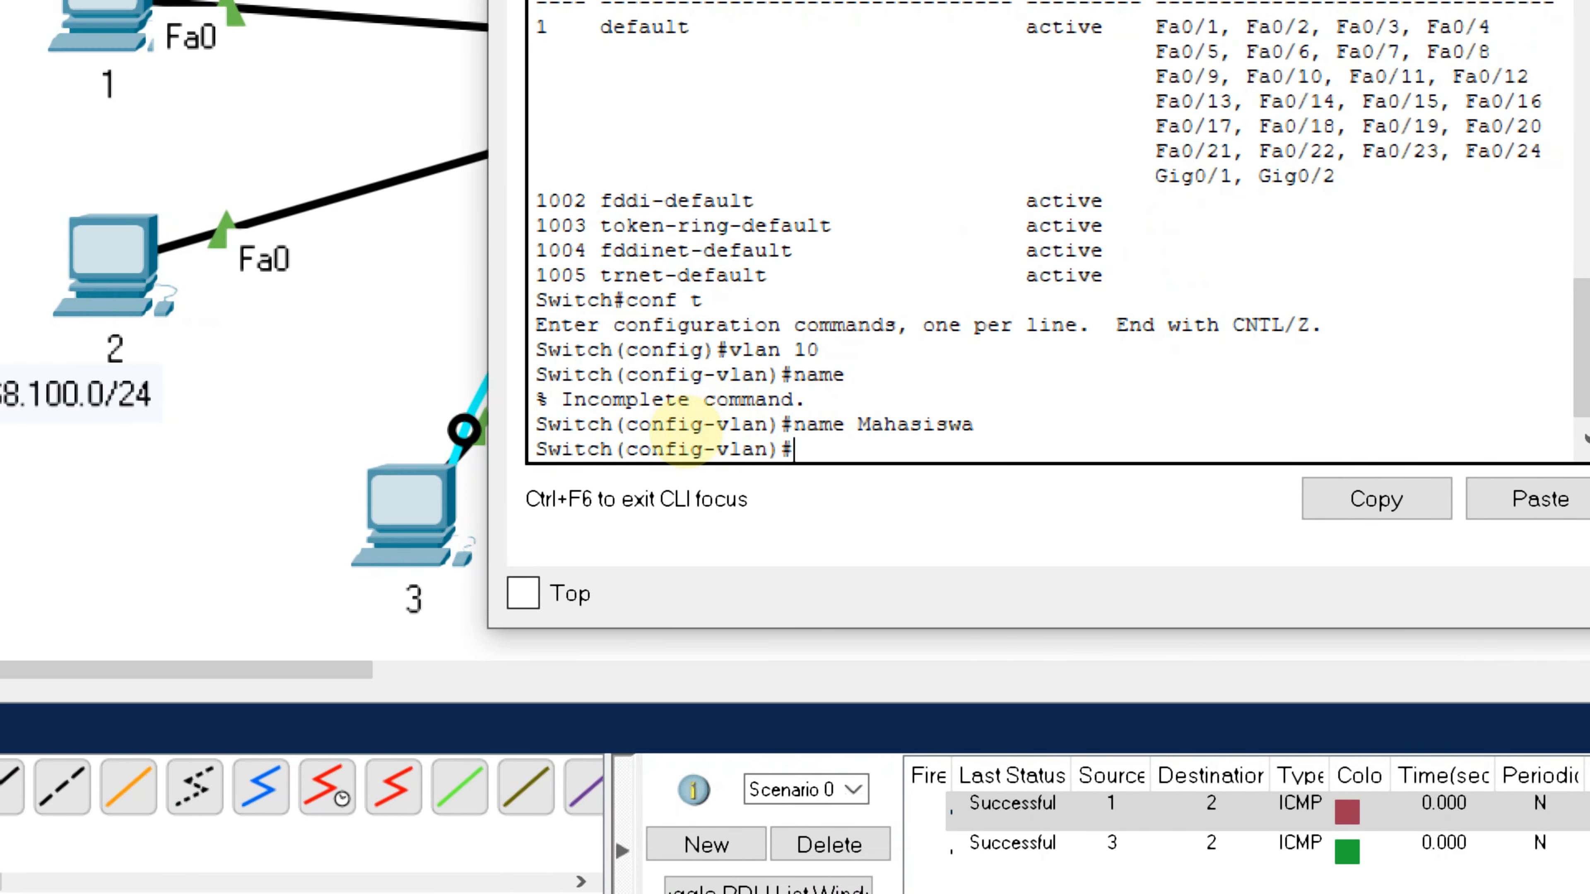
text(exit)
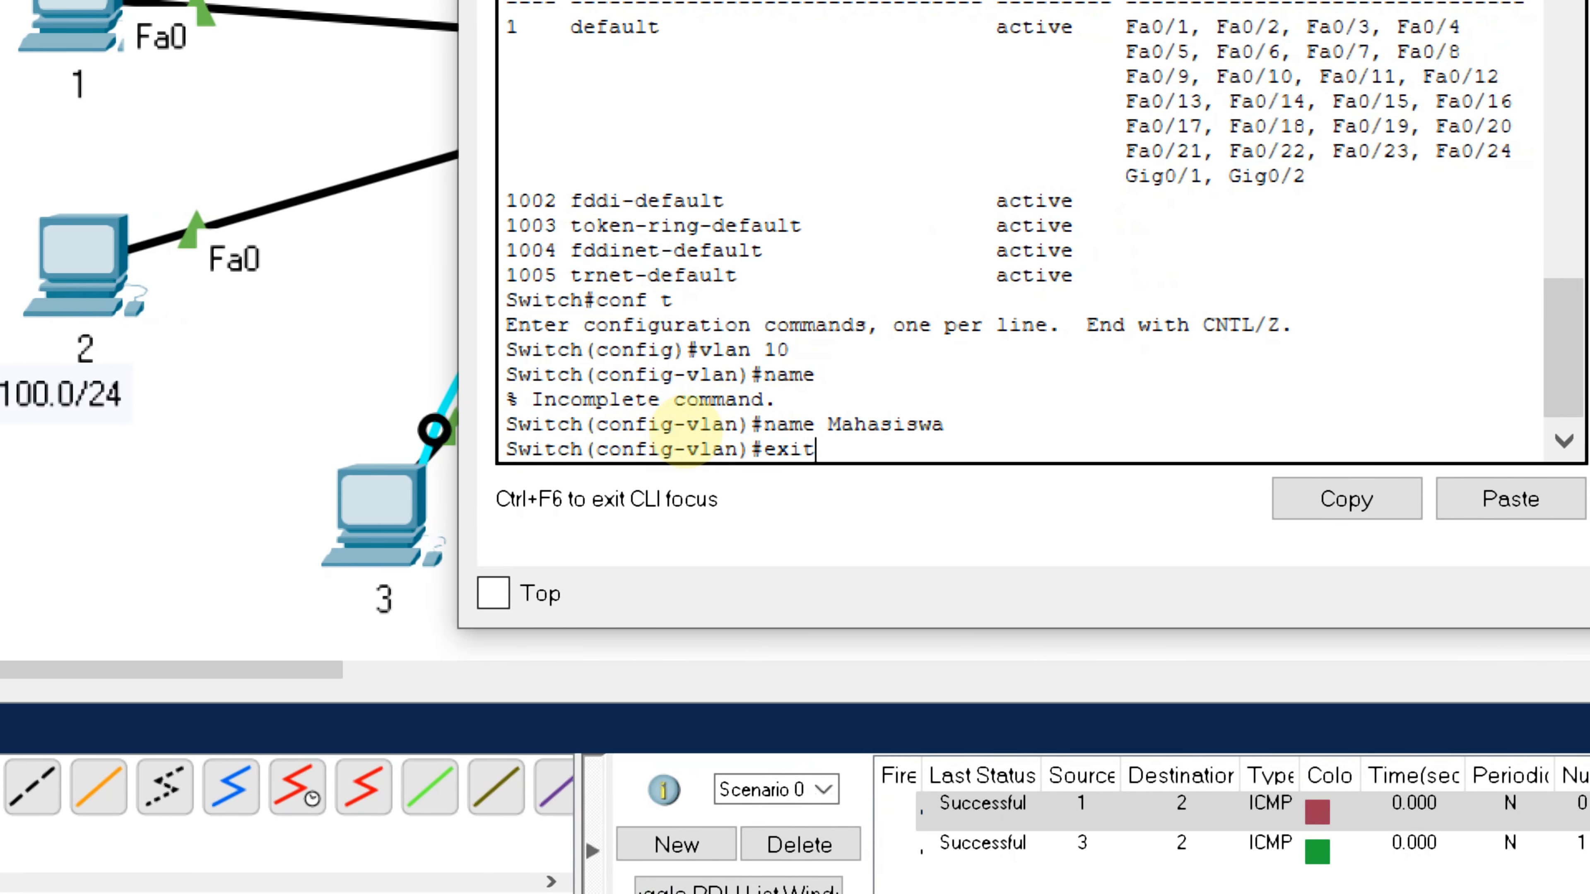
key(Return)
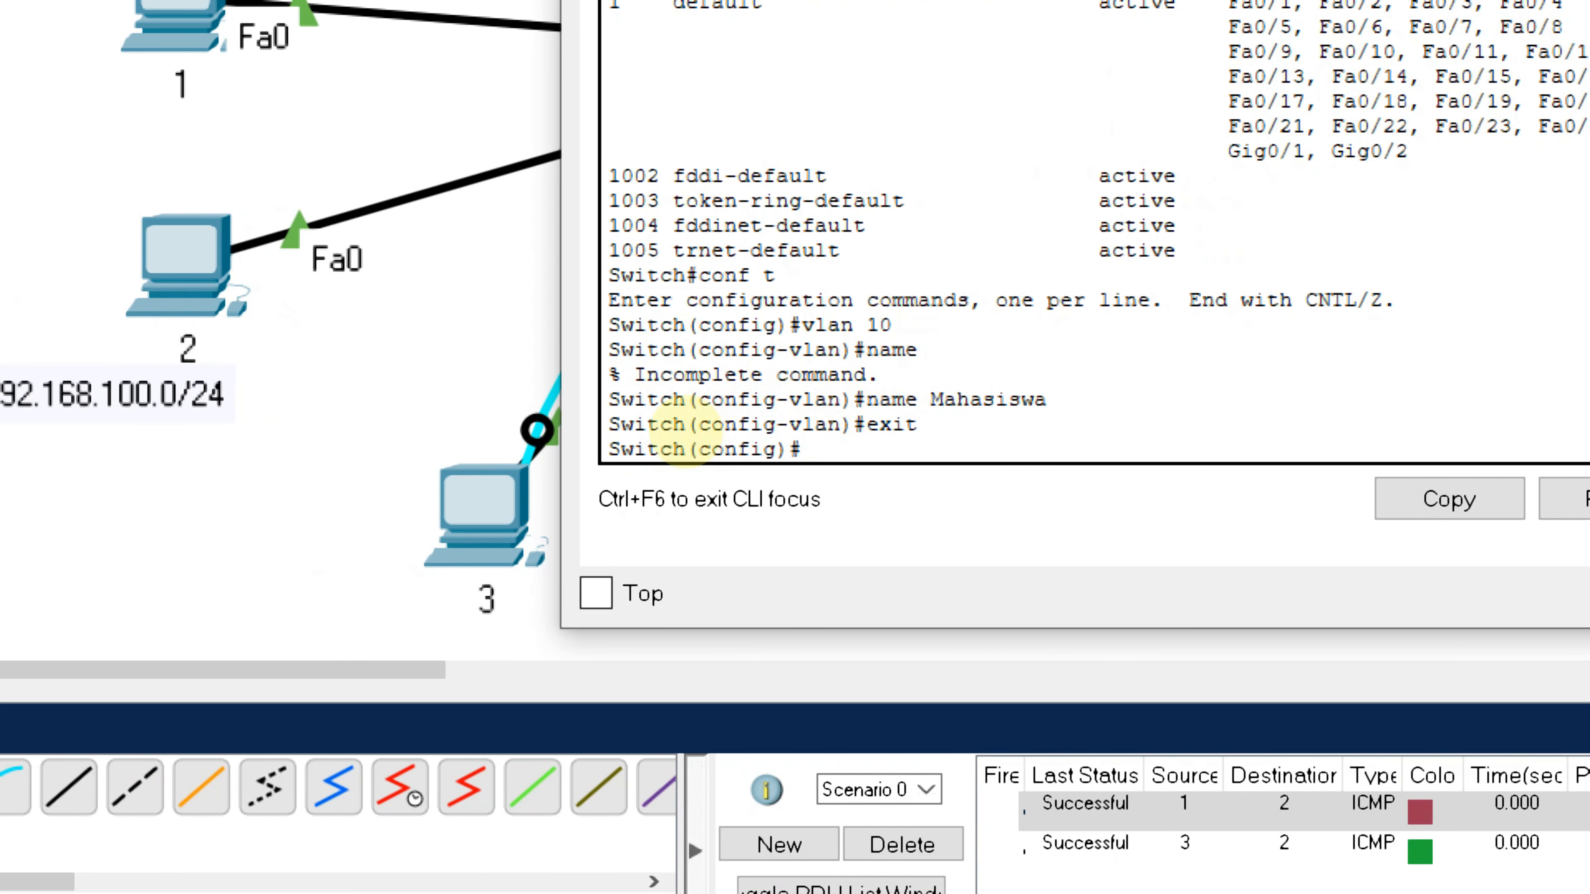
Create VLAN 20 named Dosen and leave its VLAN configuration with ex
text(vlan 20)
key(Return)
text(nfig-vlan)#n)
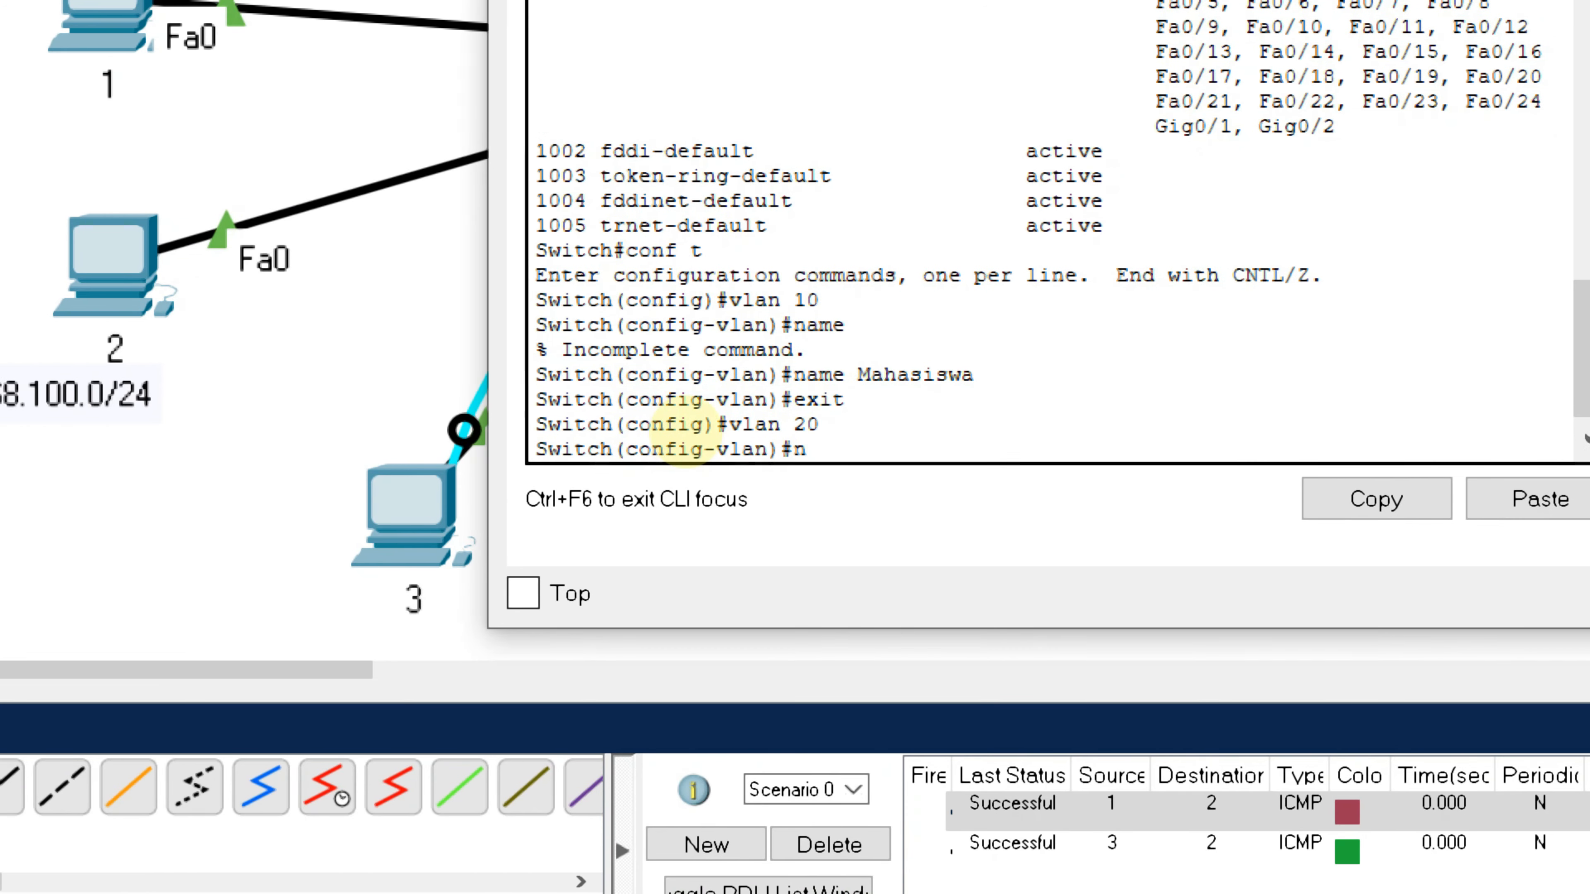
text(ame Do)
text(sen)
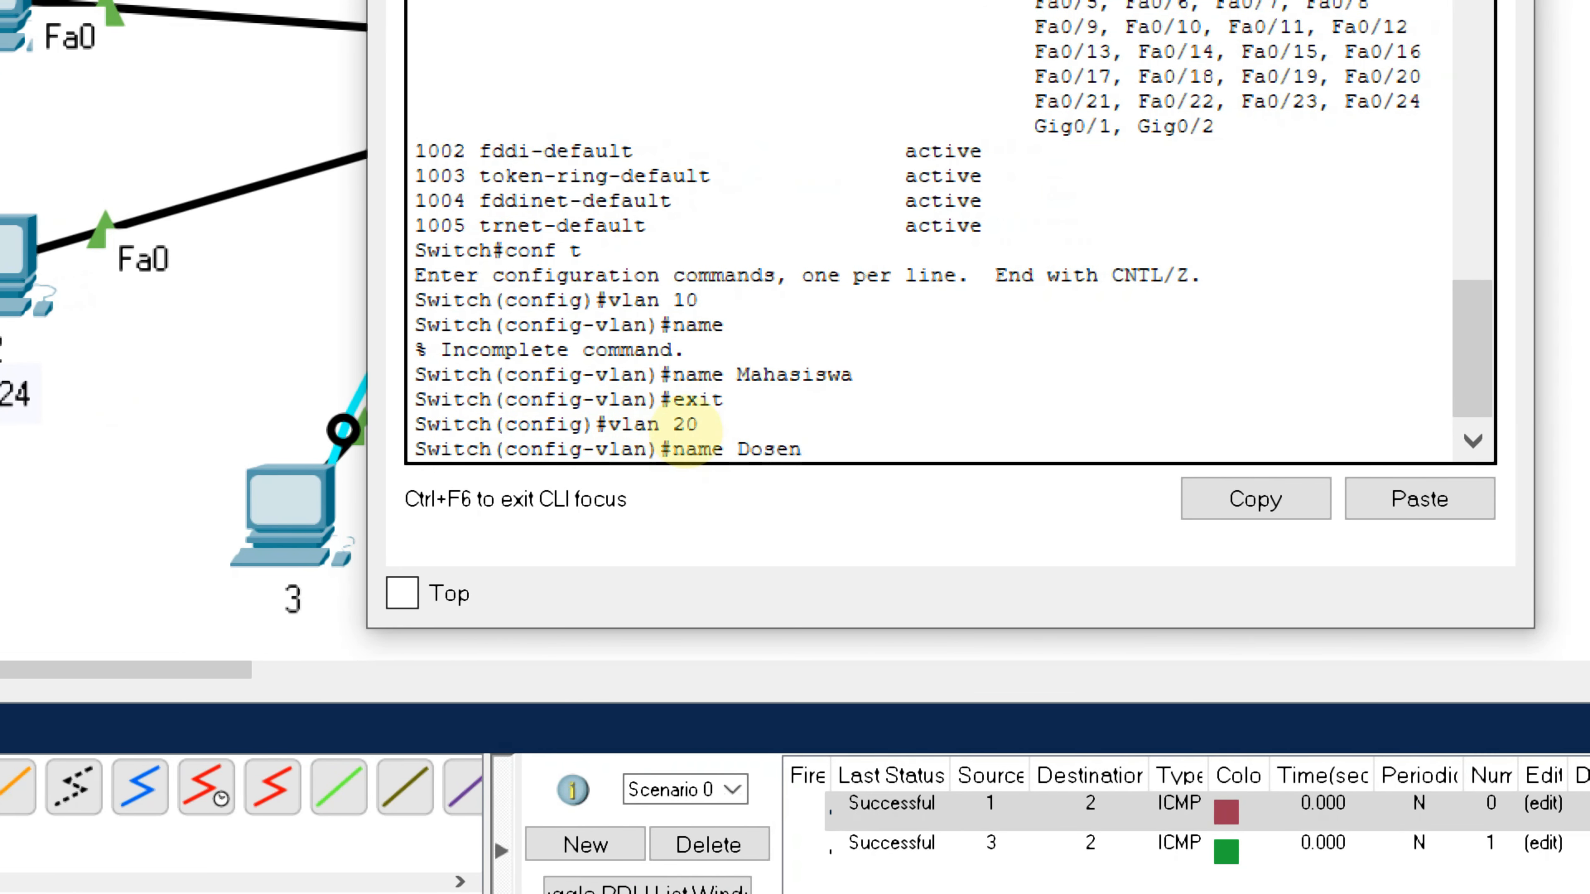
key(Return)
text(ex)
key(Return)
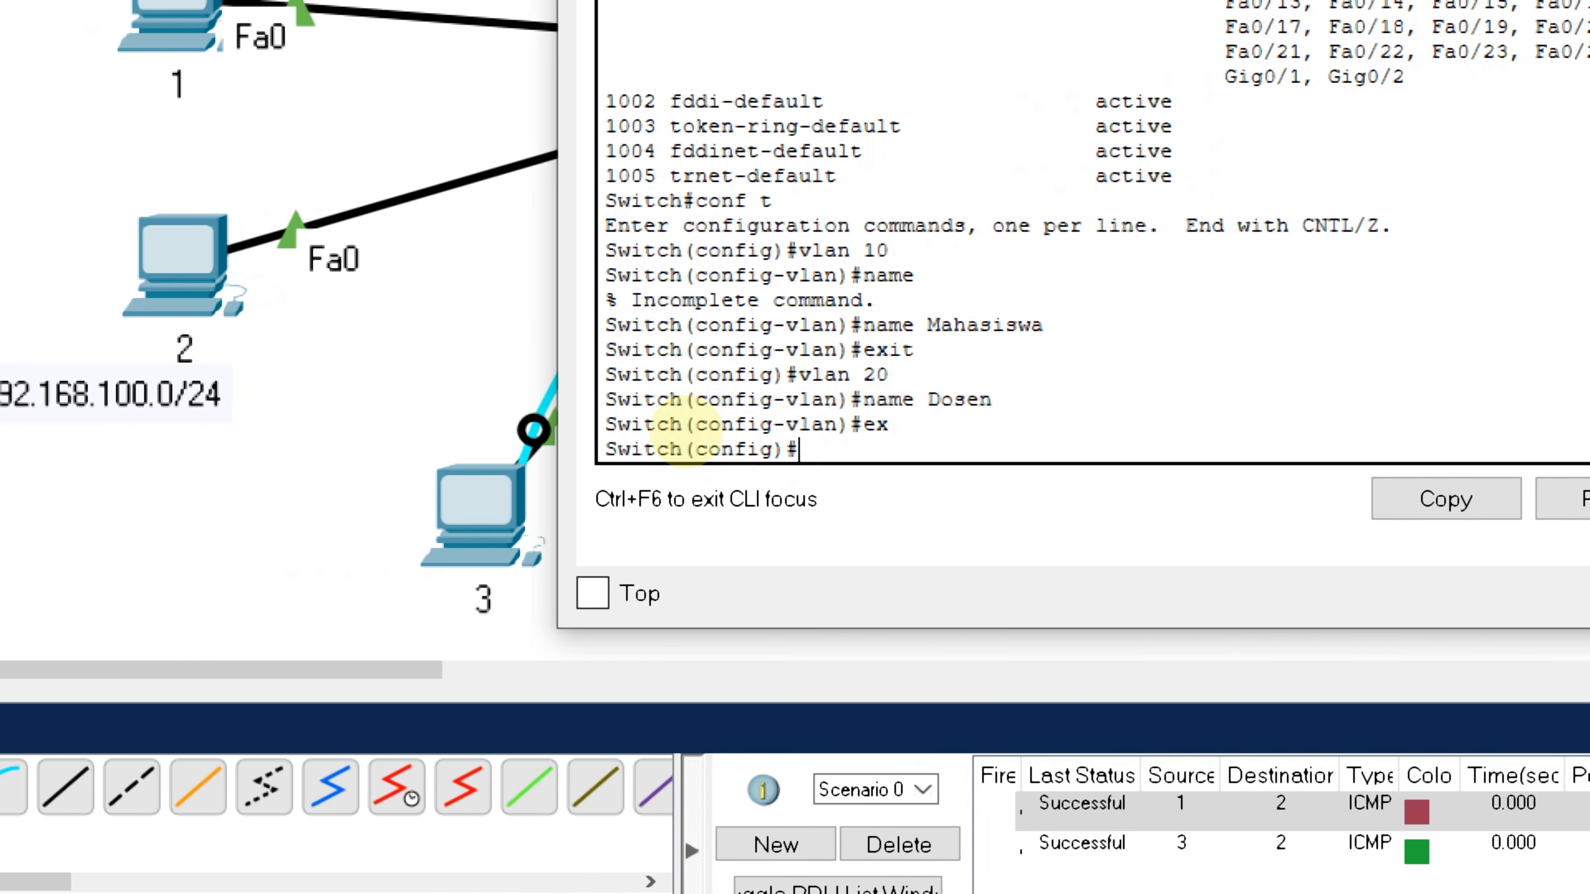
Create VLAN 30 named Akademik and exit its VLAN configuration
text(vlan 30)
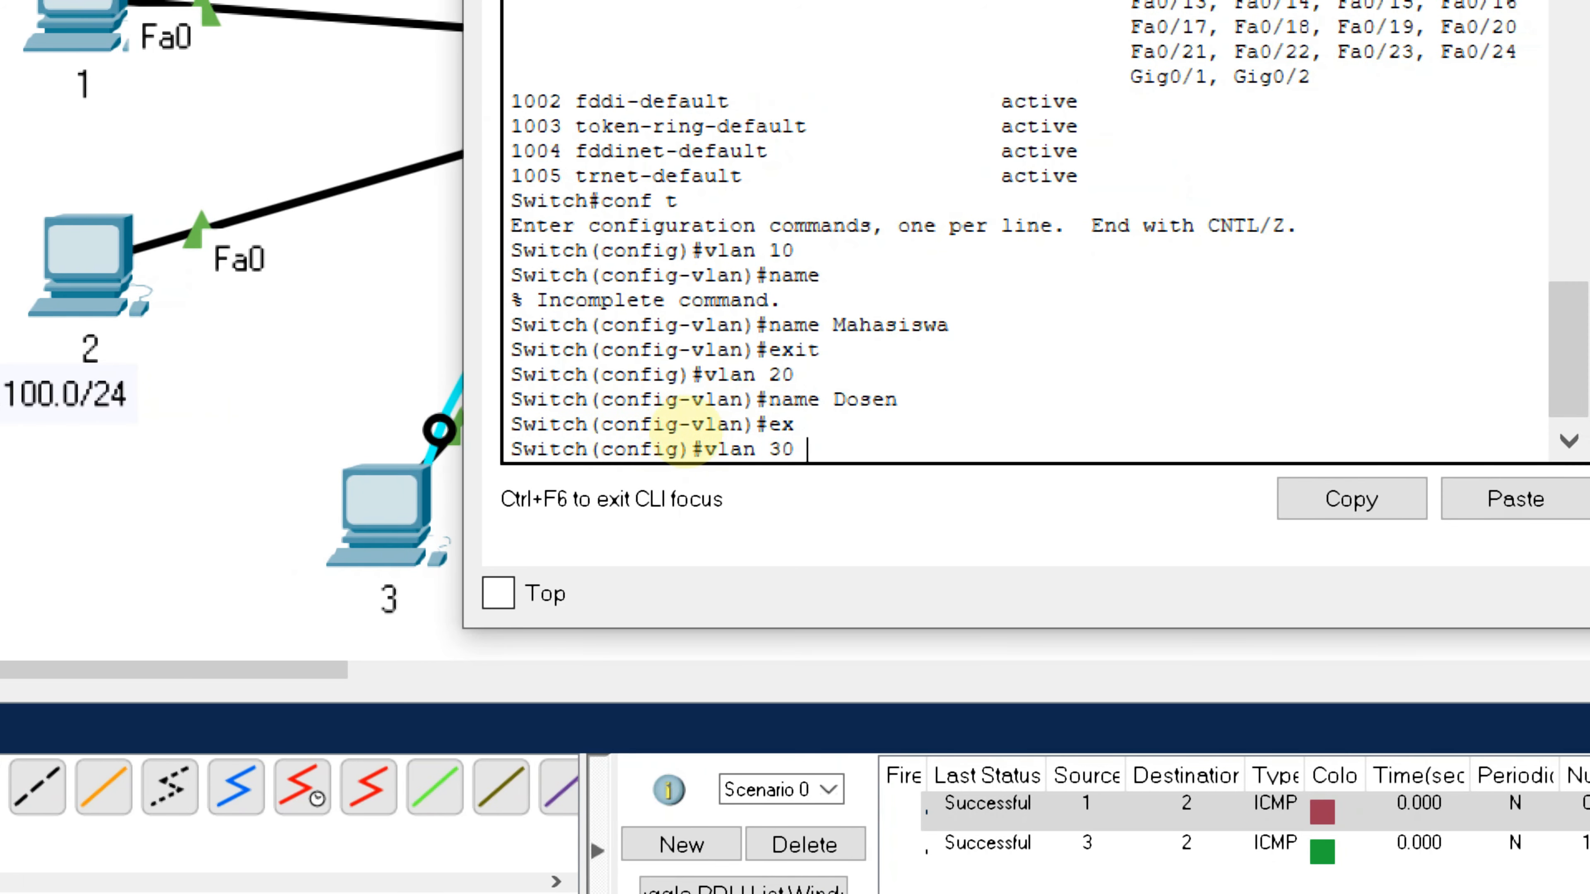
key(Return)
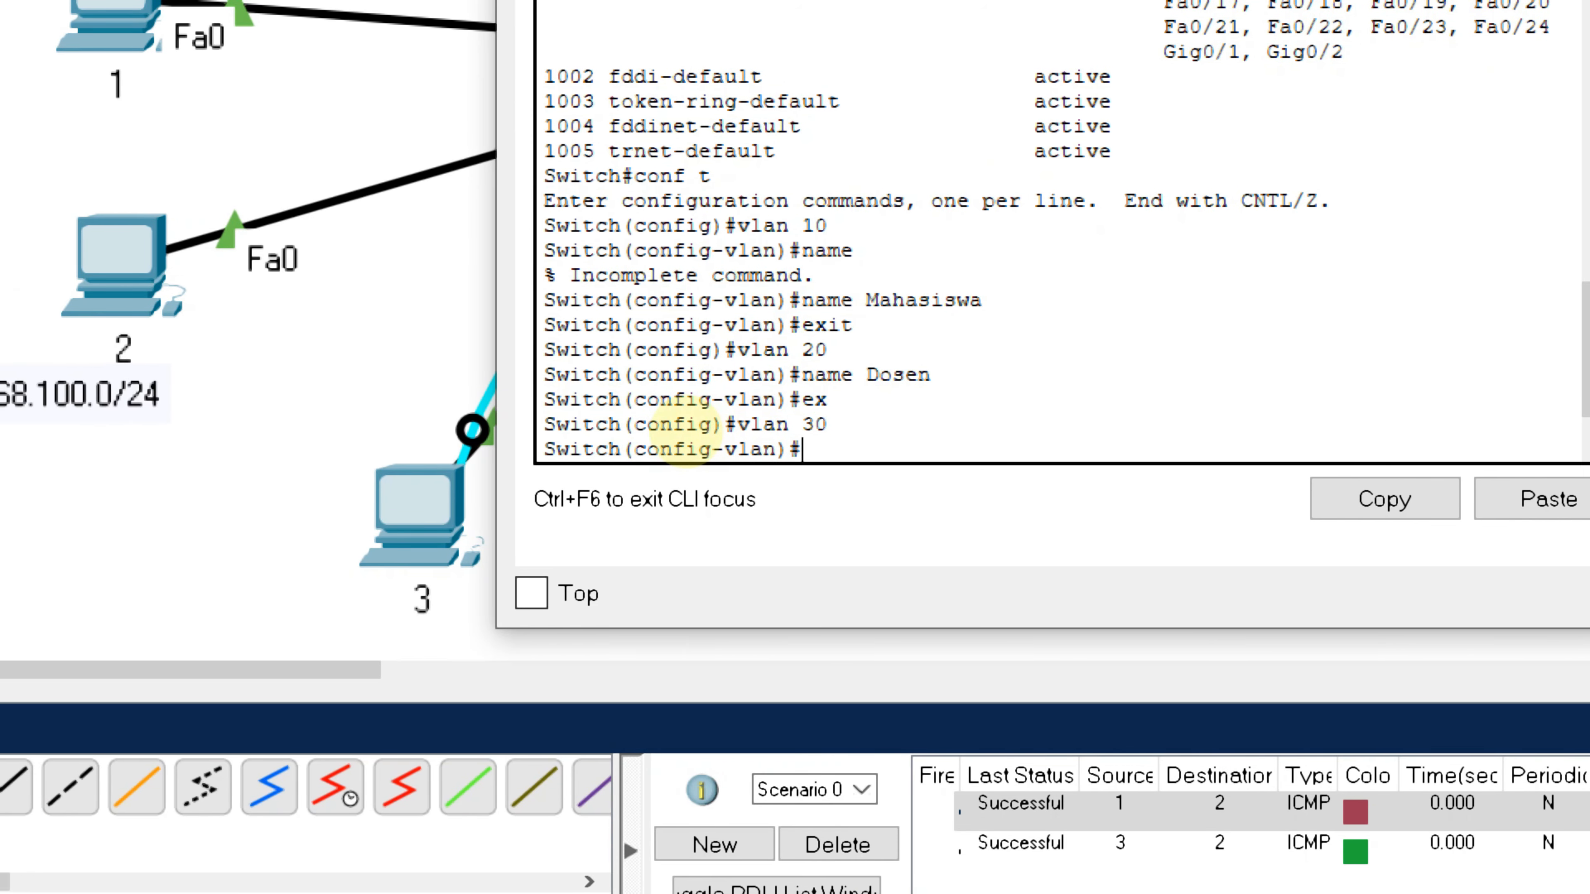
text(name Akademik)
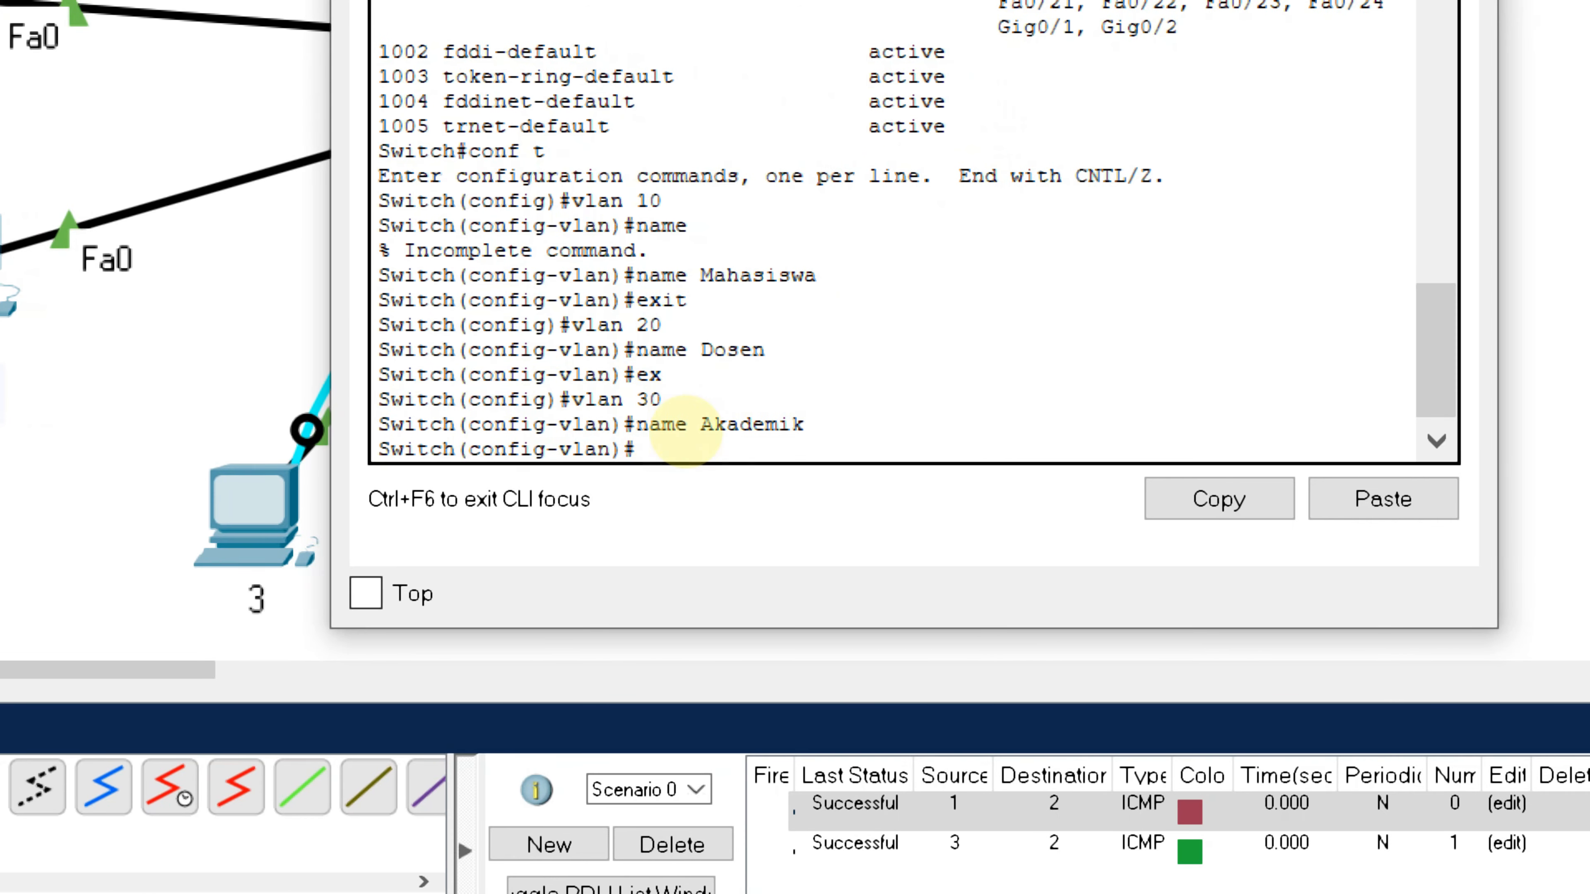
key(Return)
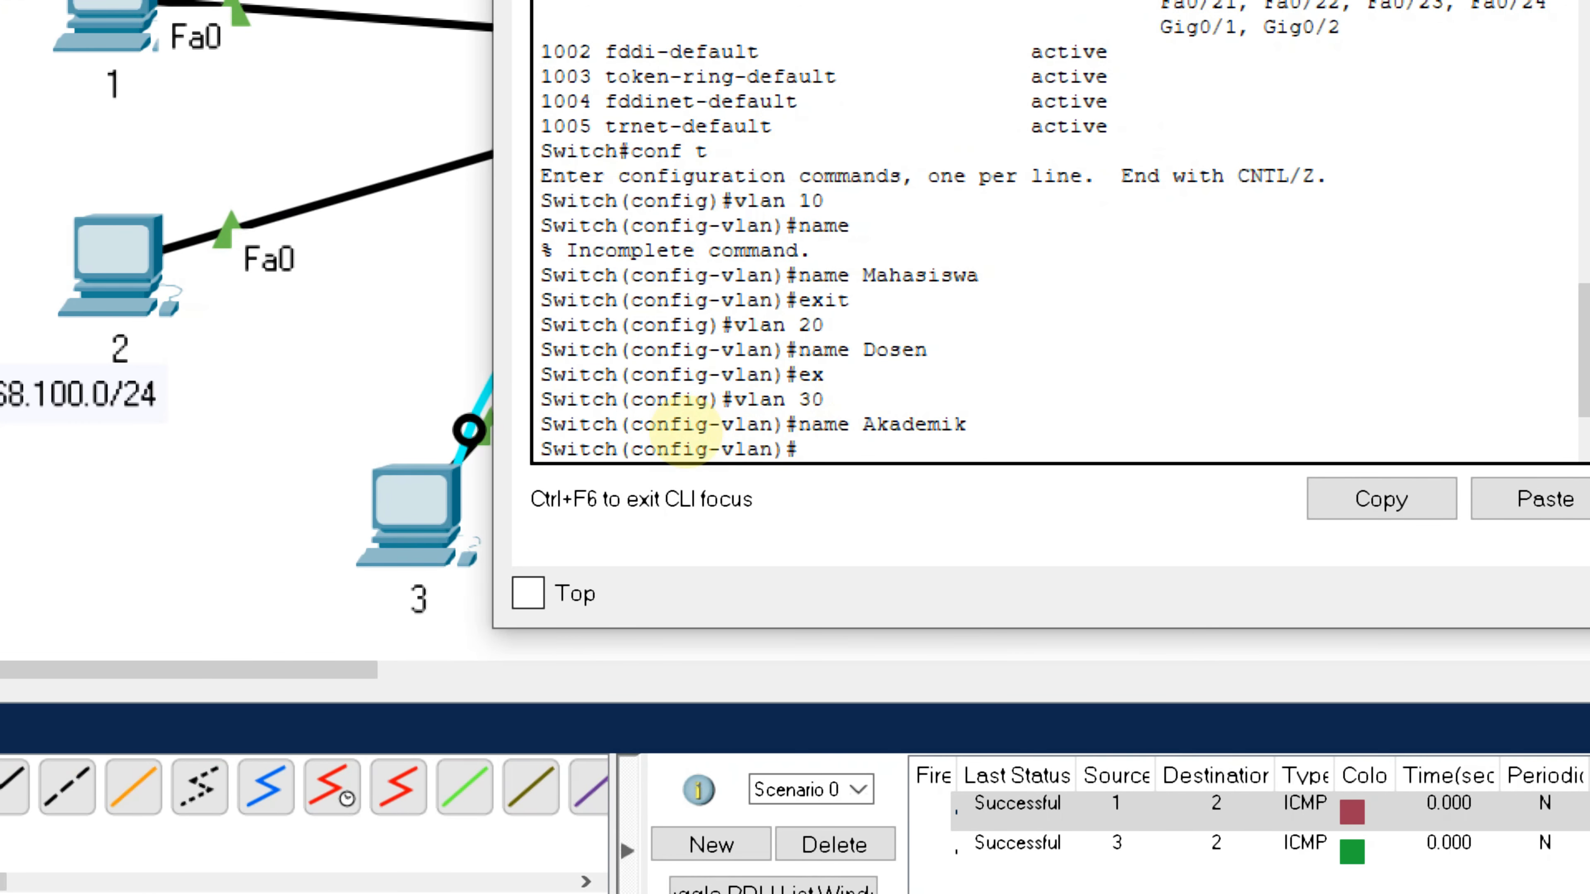
text(exit)
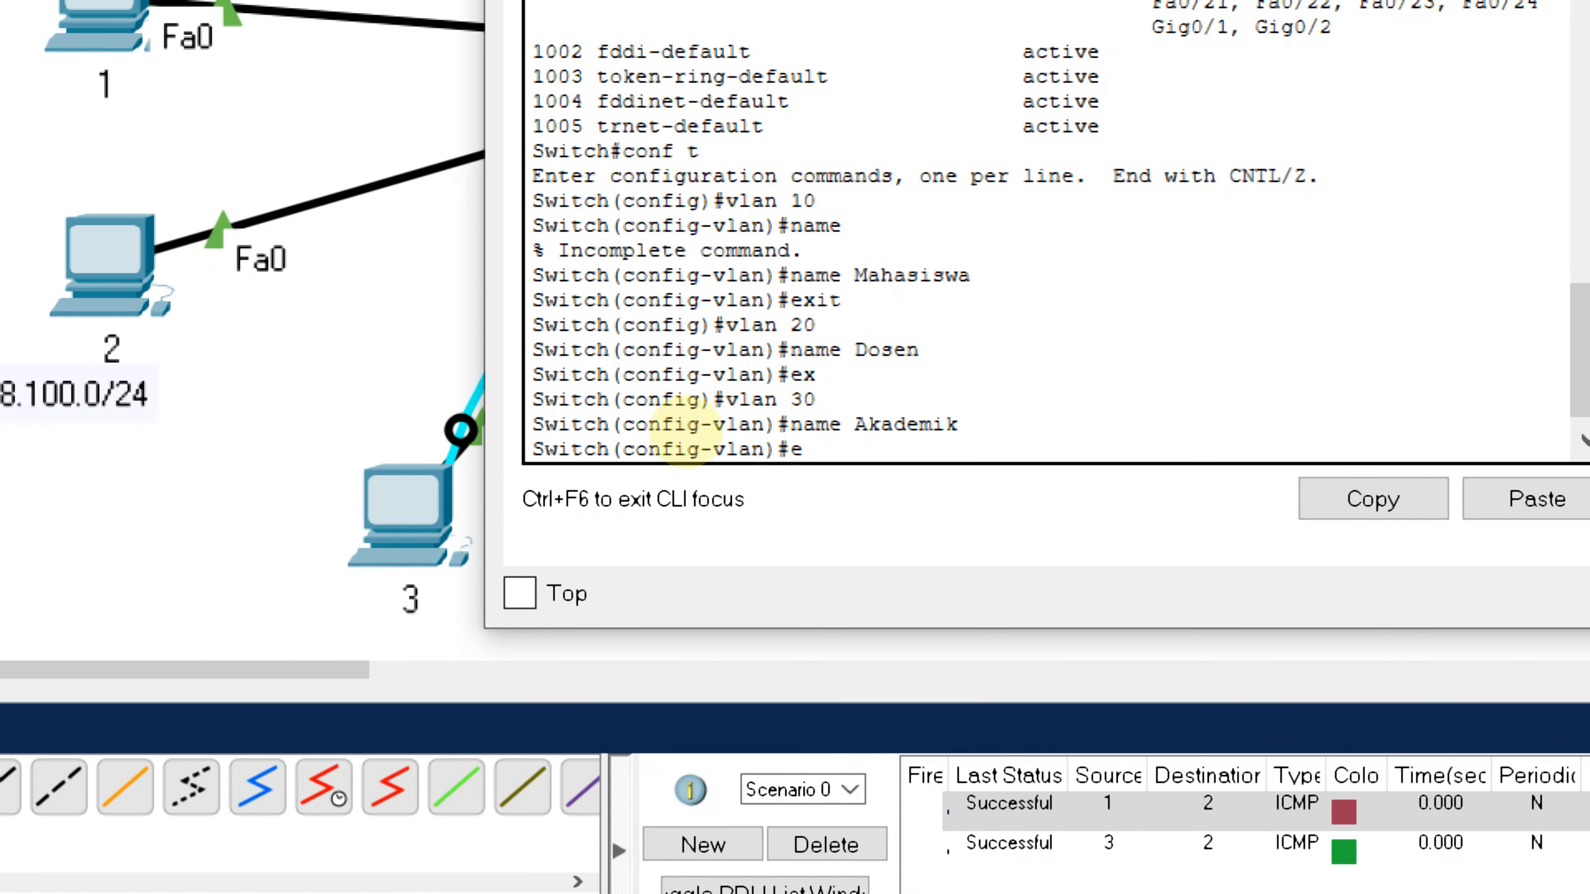
key(Return)
List the VLANs from configuration mode with do show vlan br and highlight the Mahasiswa, Dosen and Akademik rows
text(do wh)
key(BackSpace)
key(BackSpace)
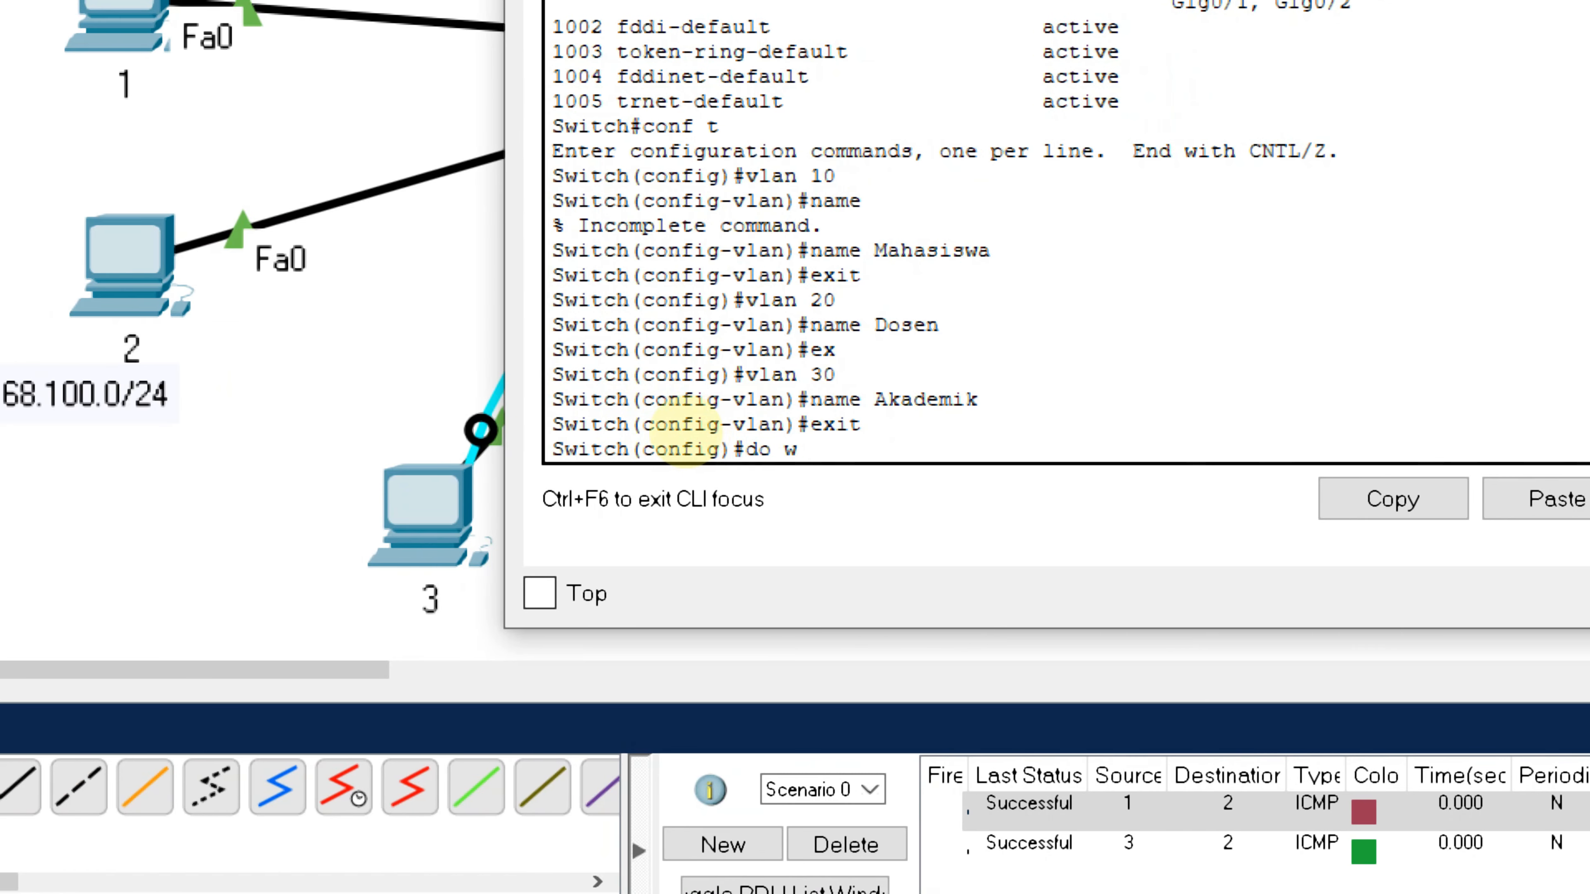
text(sh)
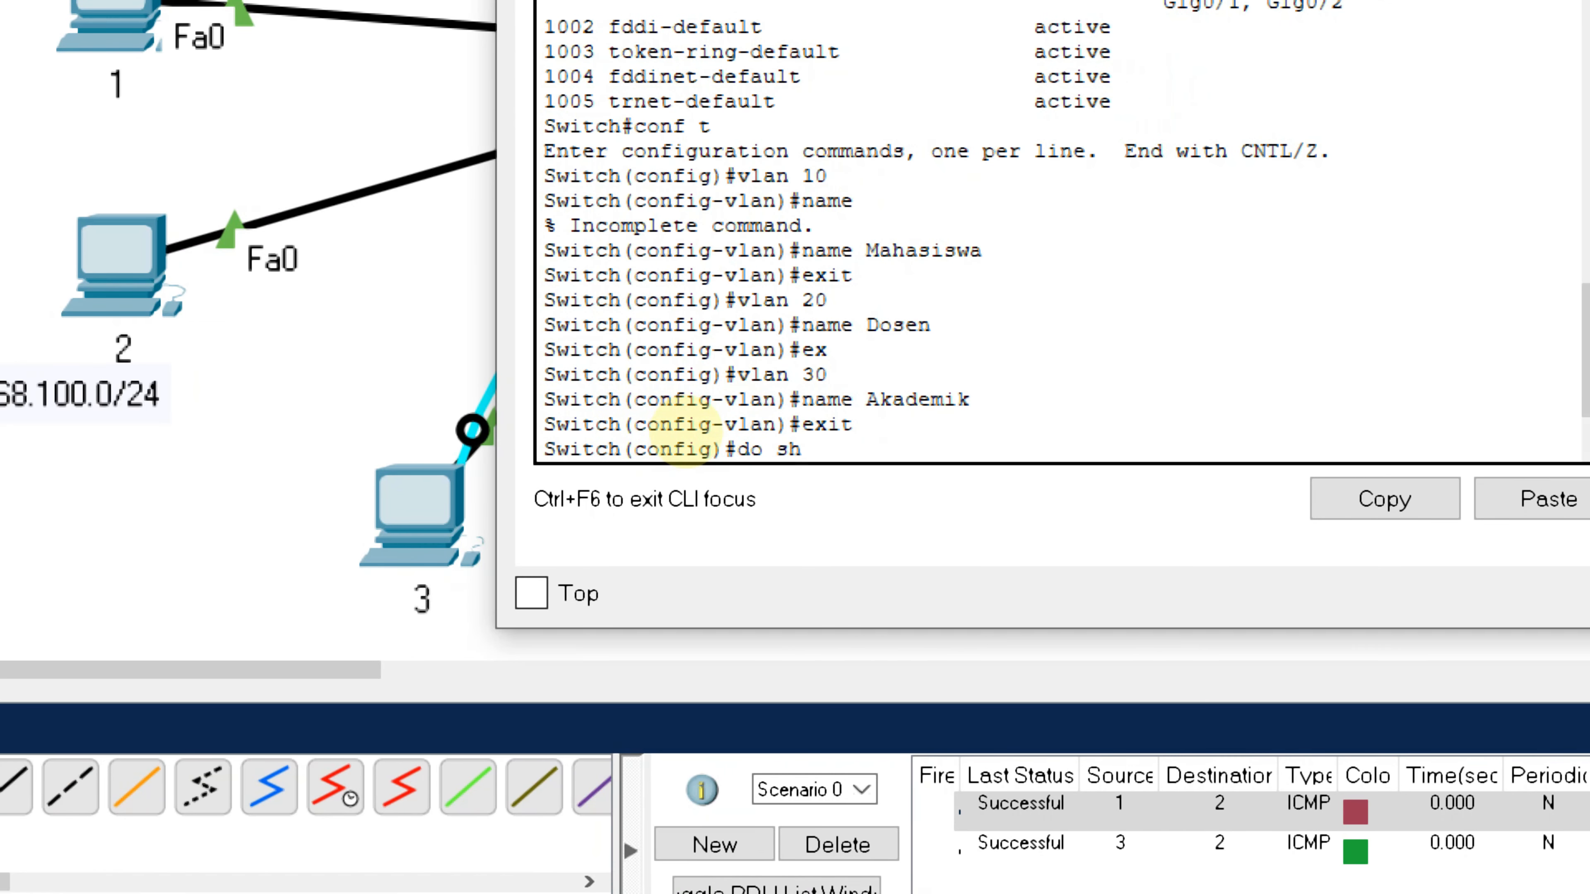
text(ow vlan br)
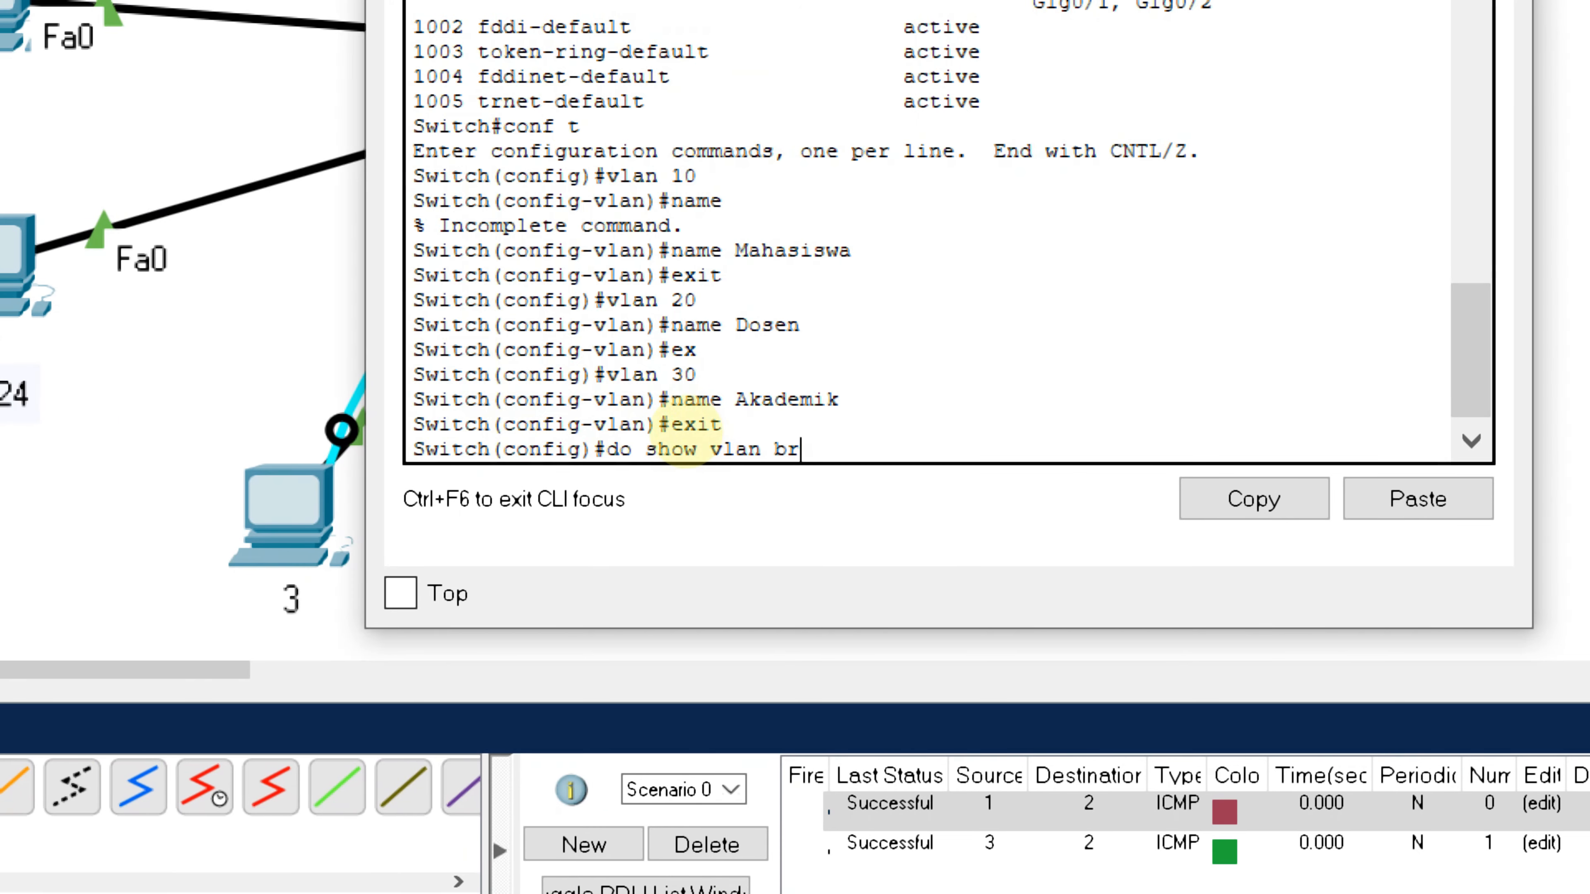
key(Return)
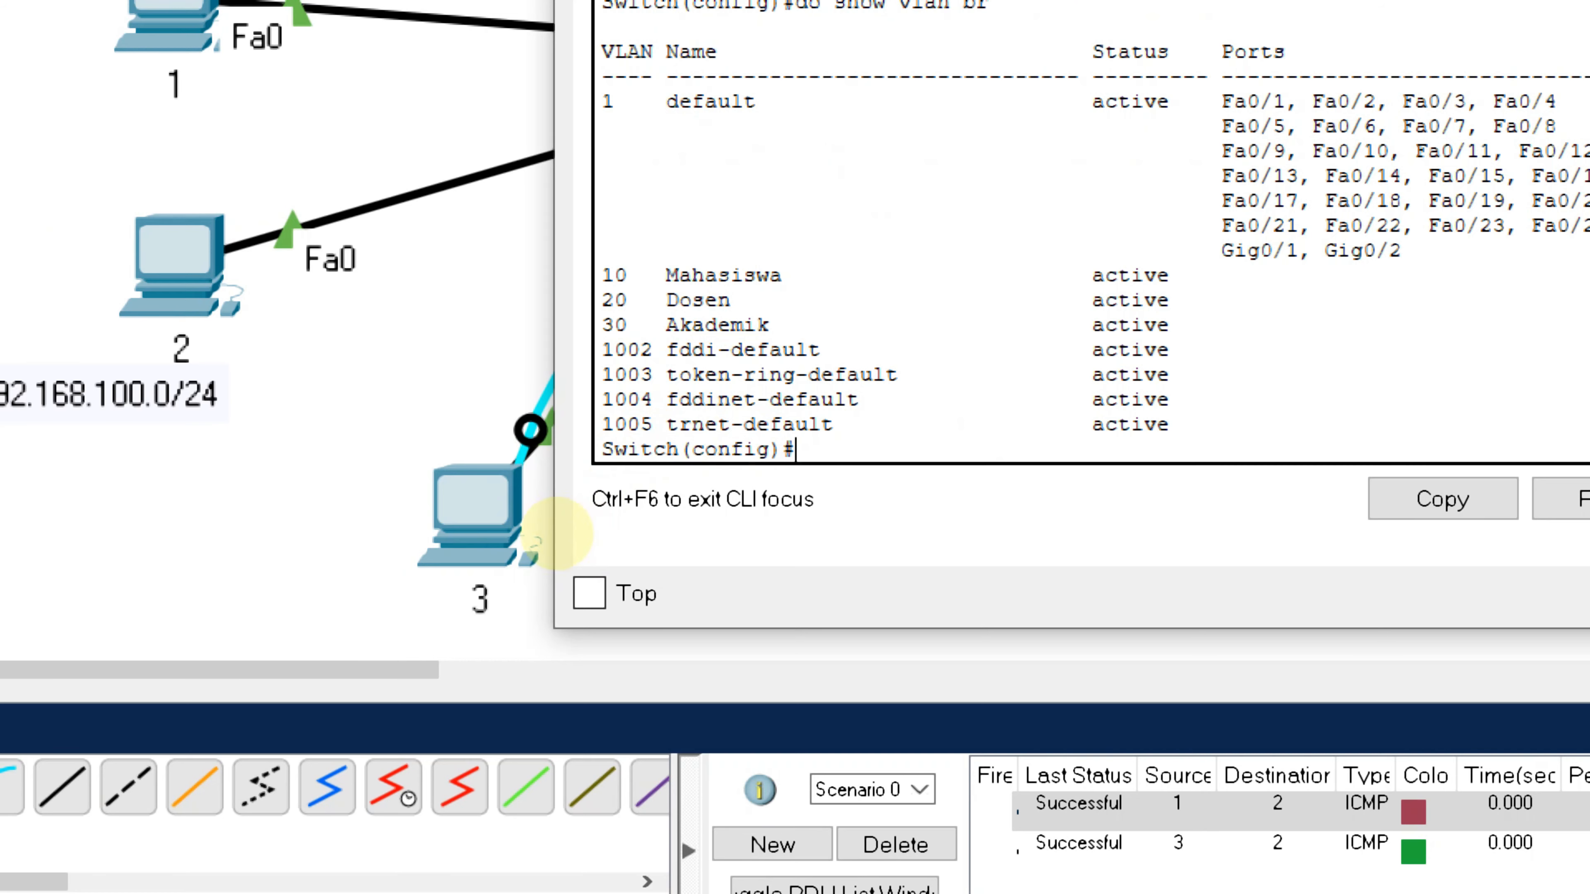
mouse_move(665, 275)
mouse_down()
mouse_move(1008, 276)
mouse_move(1144, 325)
mouse_up()
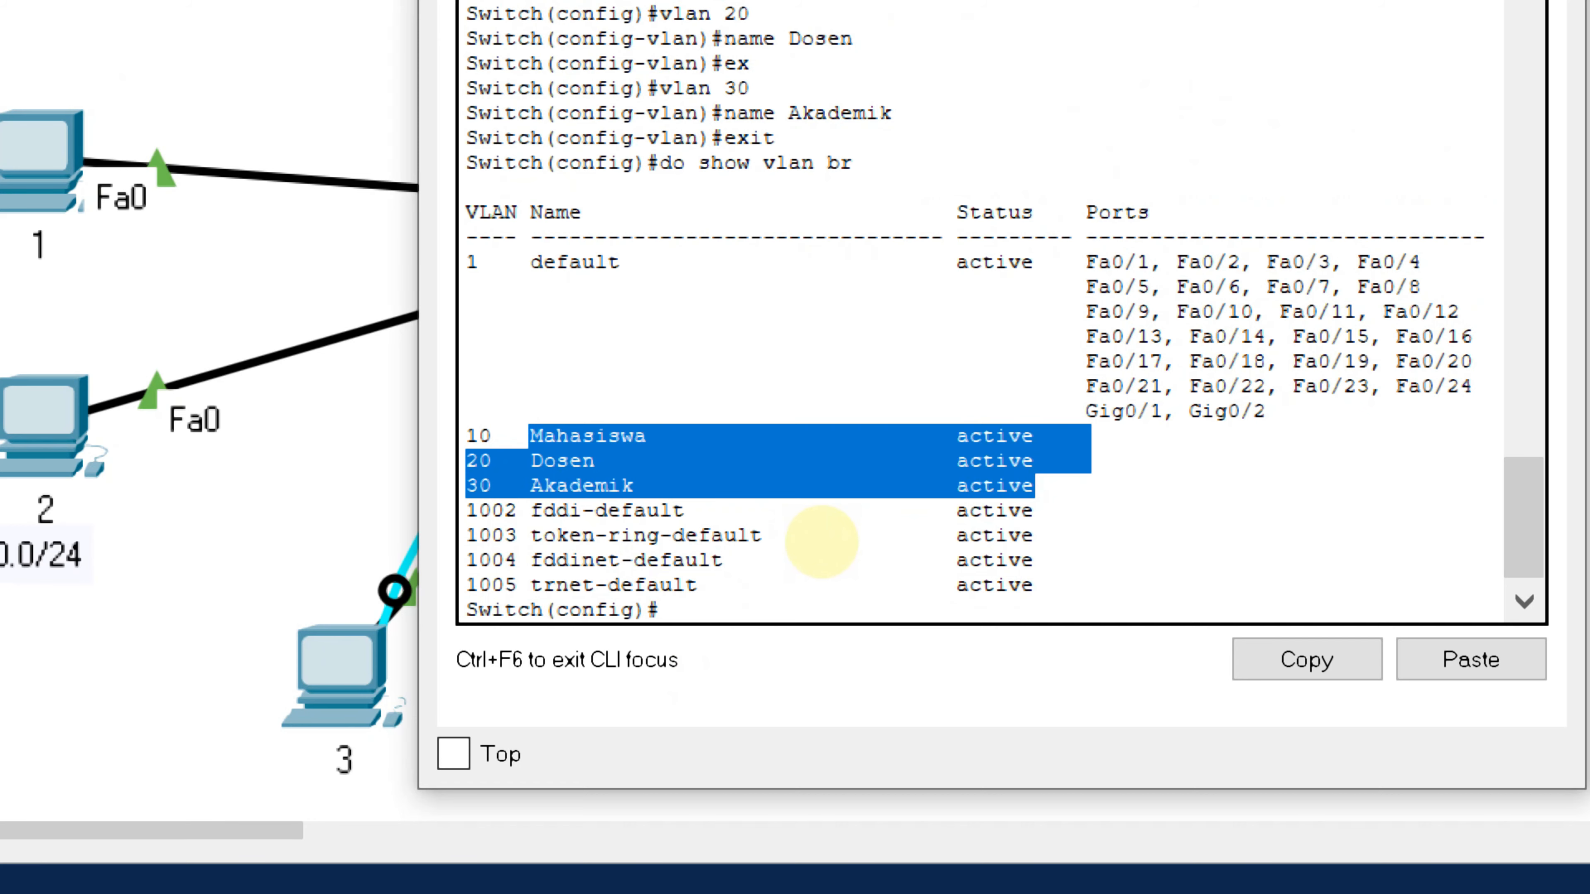
click(1059, 582)
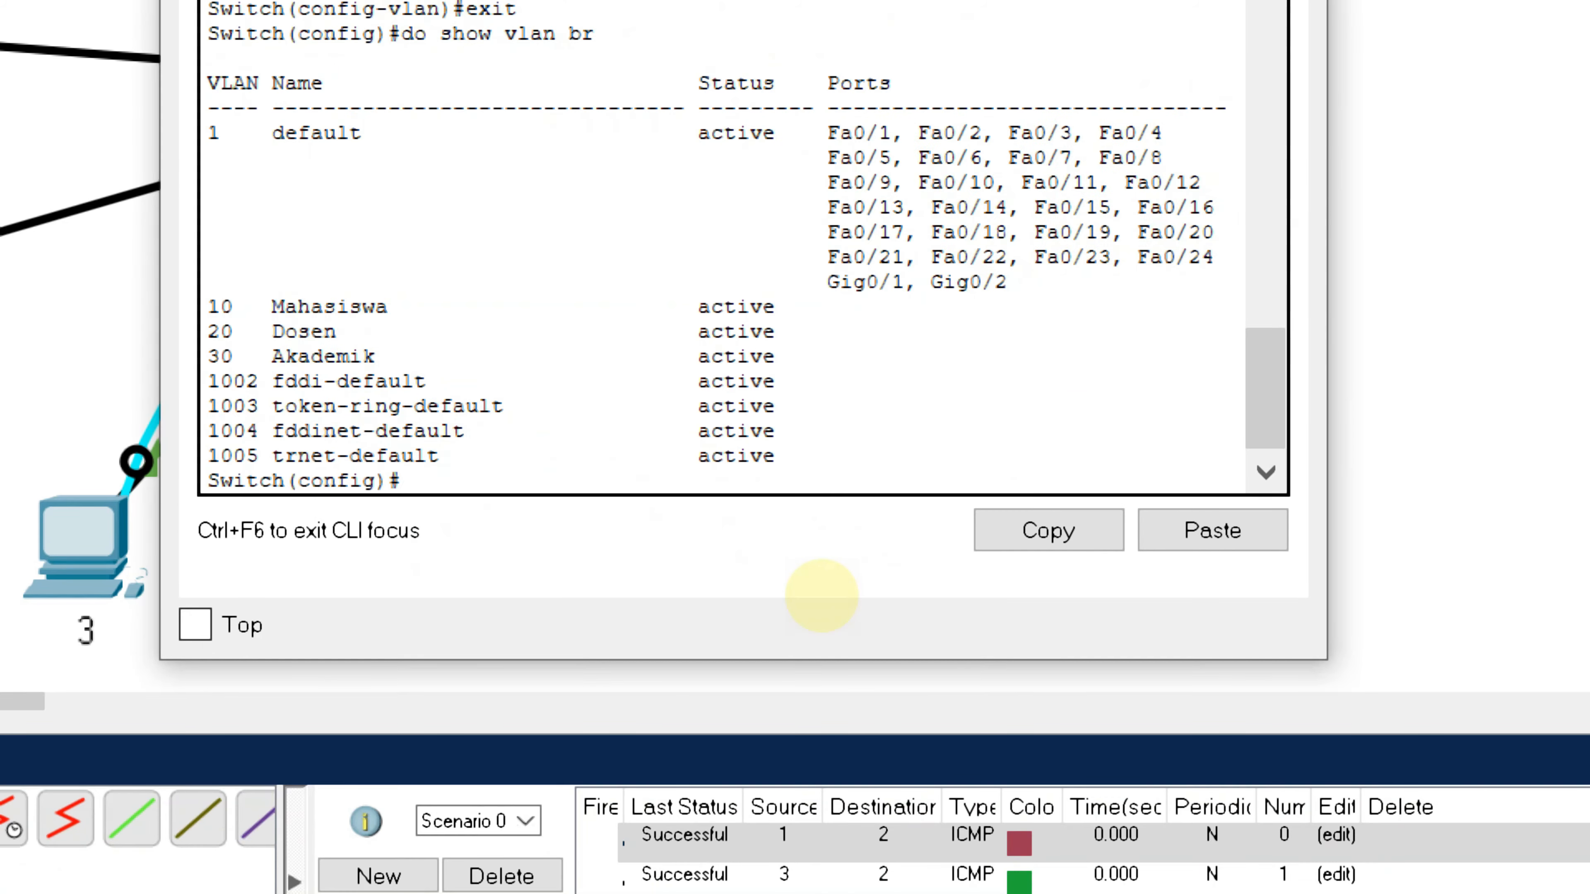
key(Return)
key(Return)
key(Return)
key(Return)
key(Return)
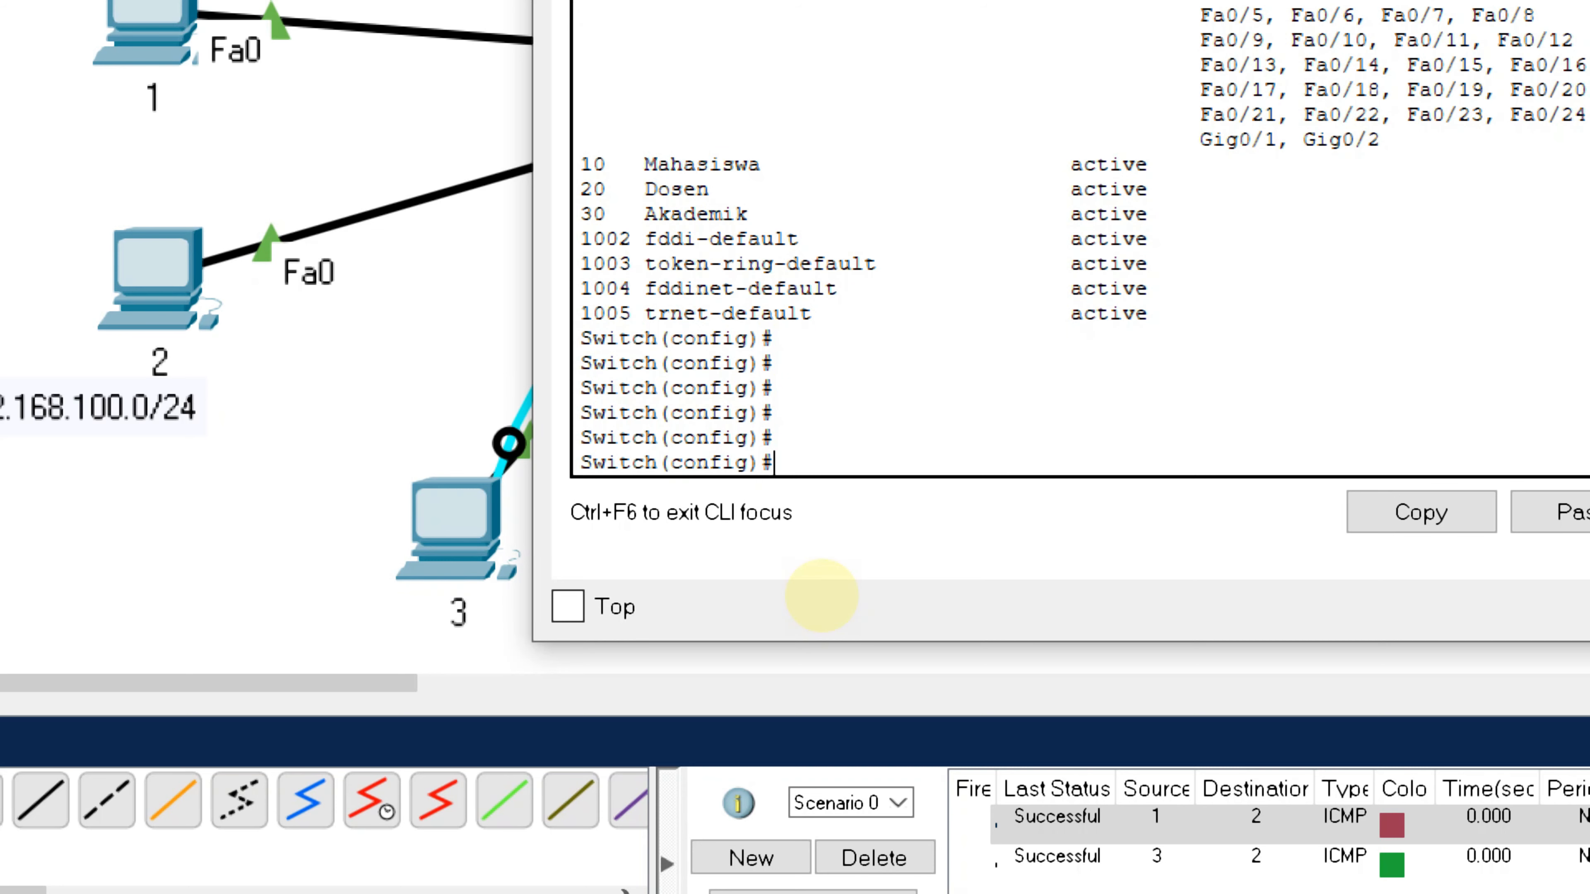
Move the switch slightly farther from the PCs in the topology and return to its command line
click(402, 451)
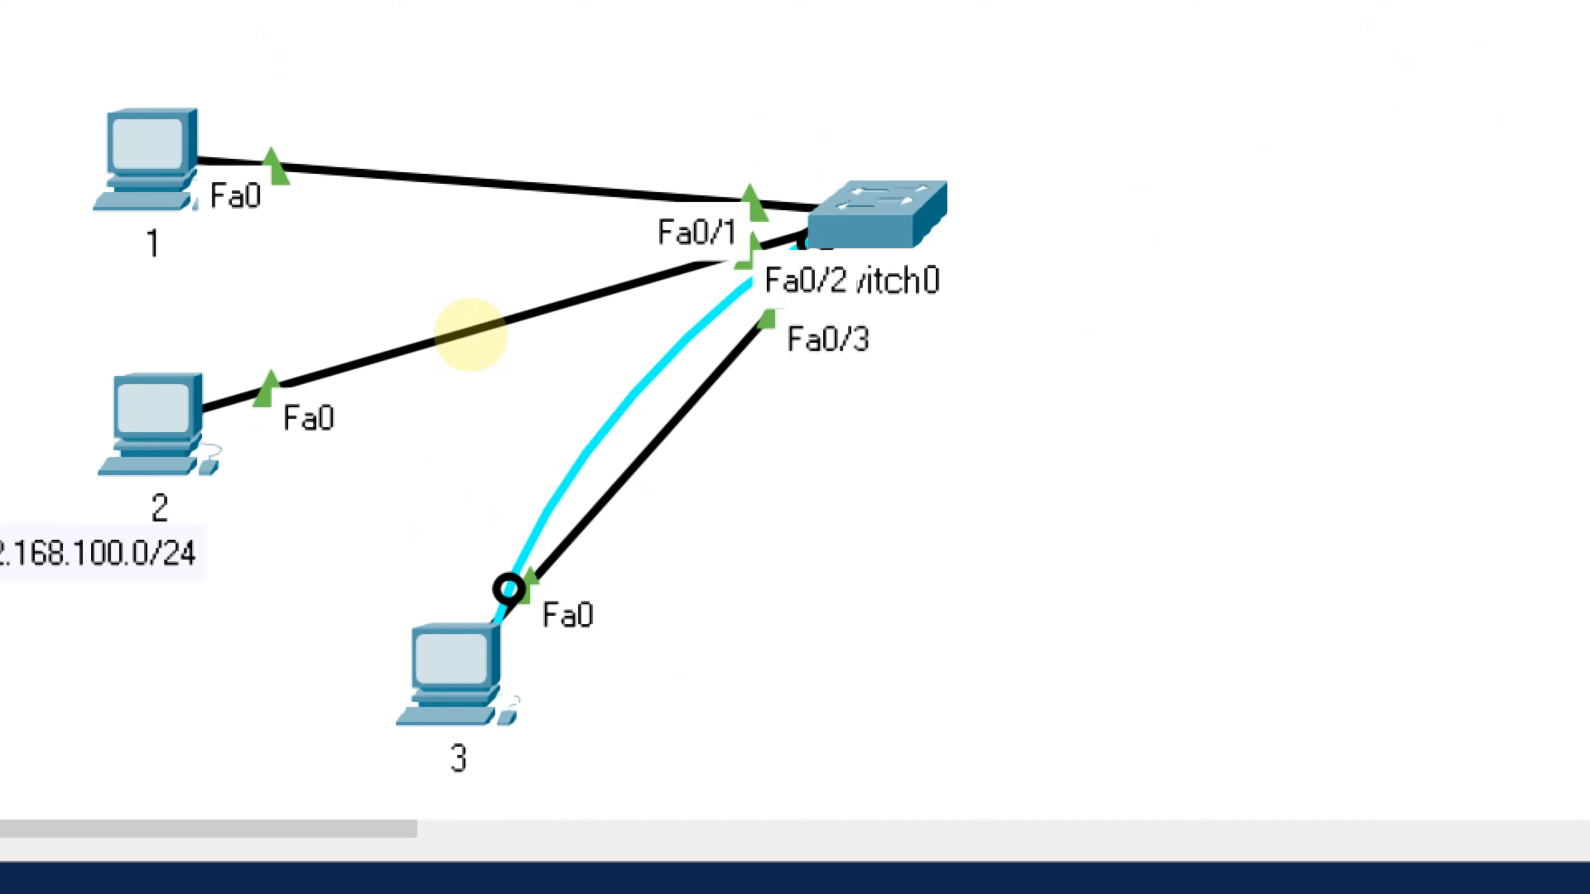
drag(695, 374, 733, 411)
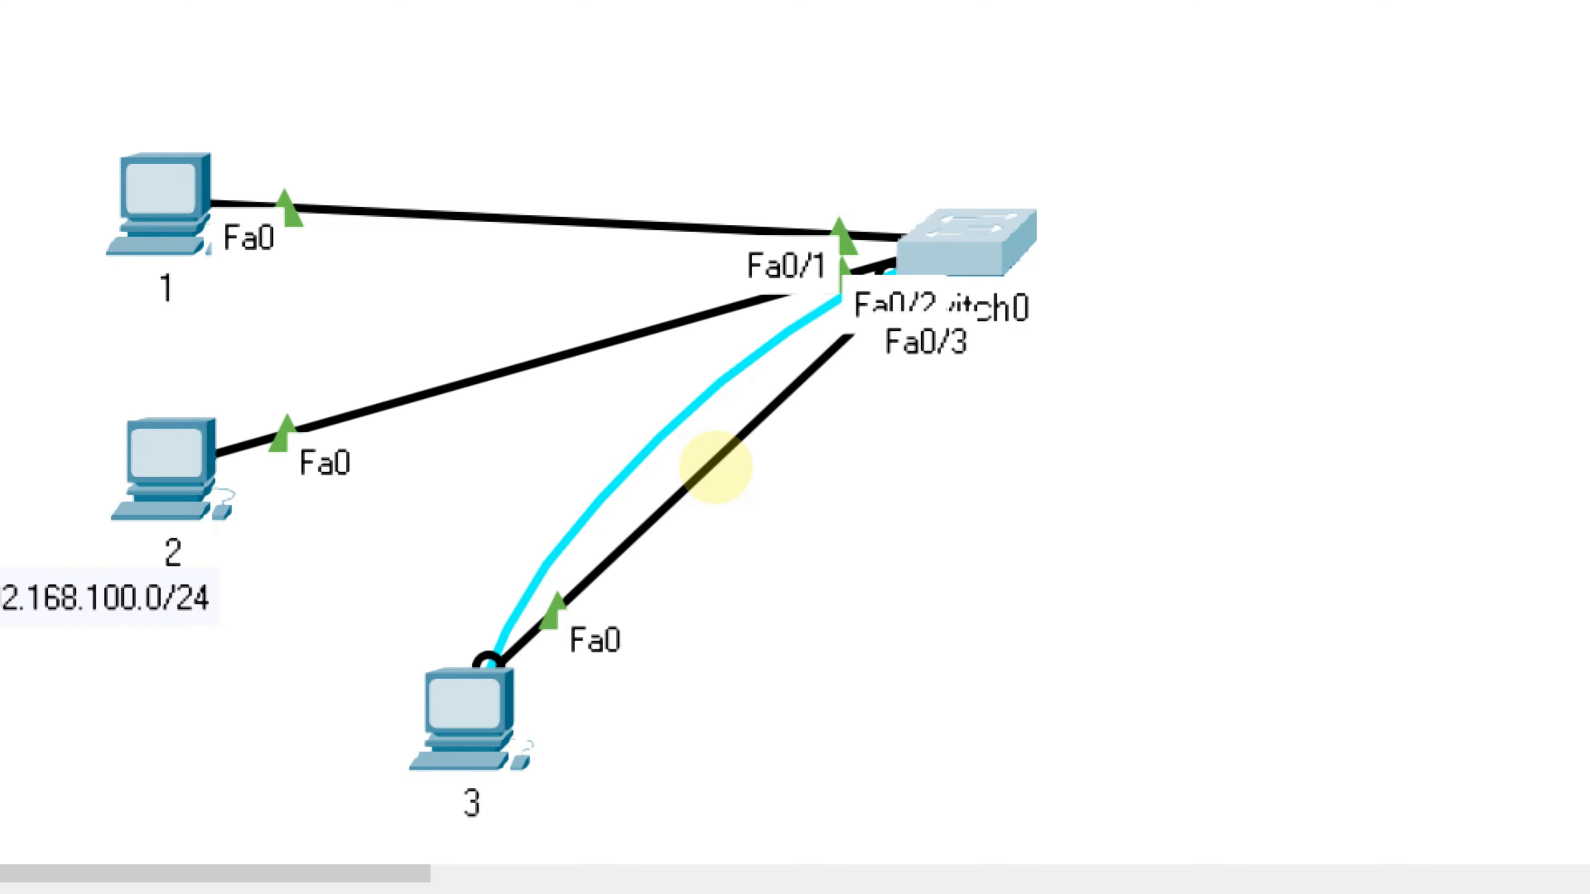
key(alt+Tab)
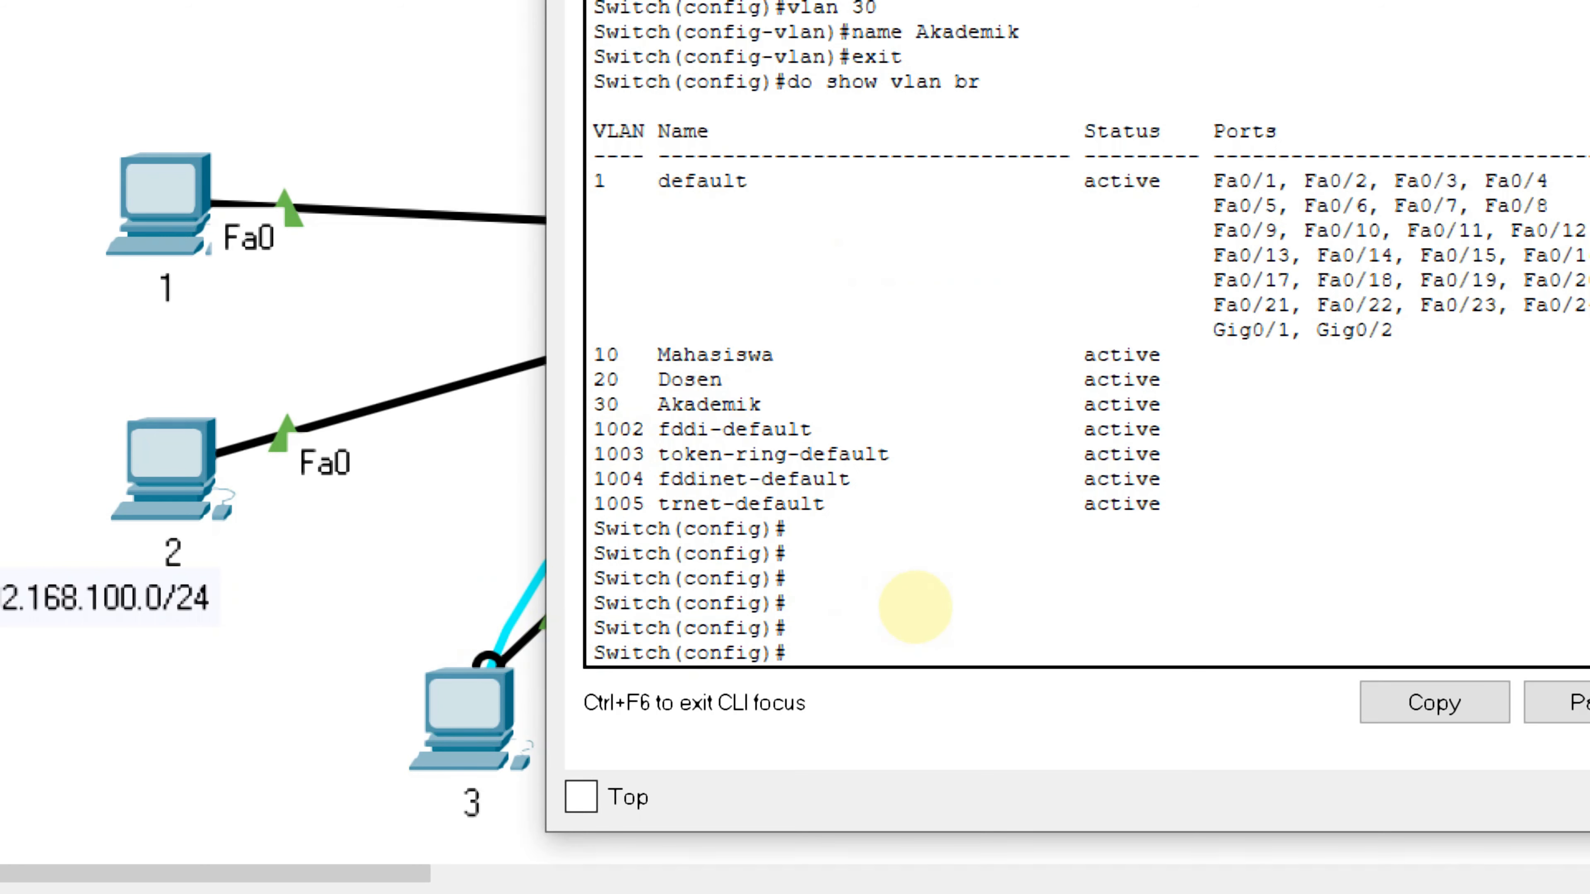
Enter interface fa0/1 from configuration mode and set it to access mode with switchport mode access
text(int fa0/1)
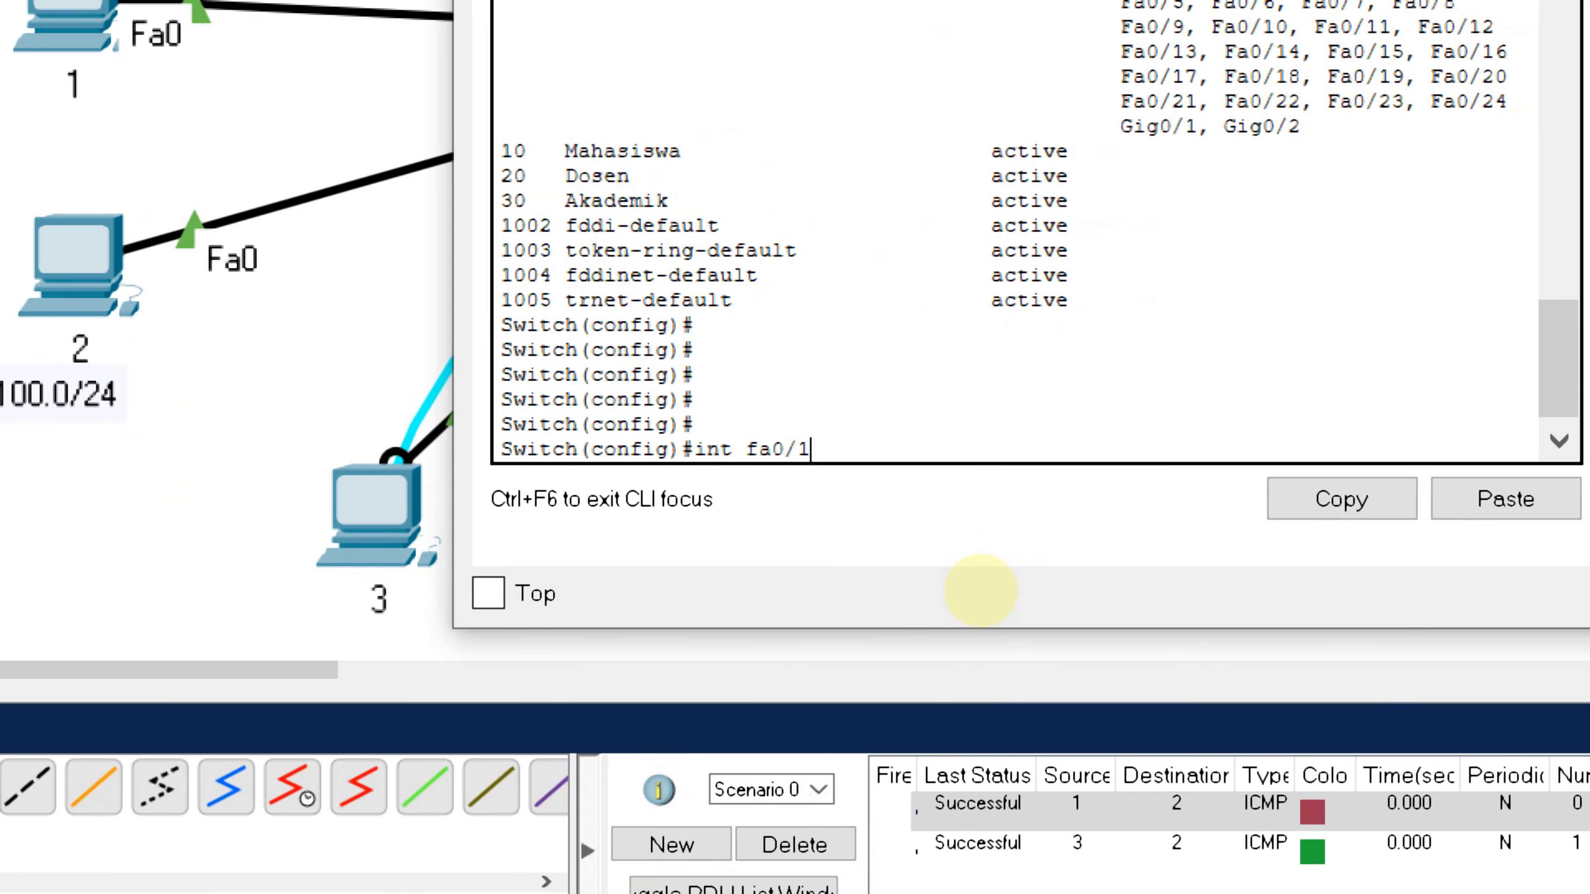
key(Return)
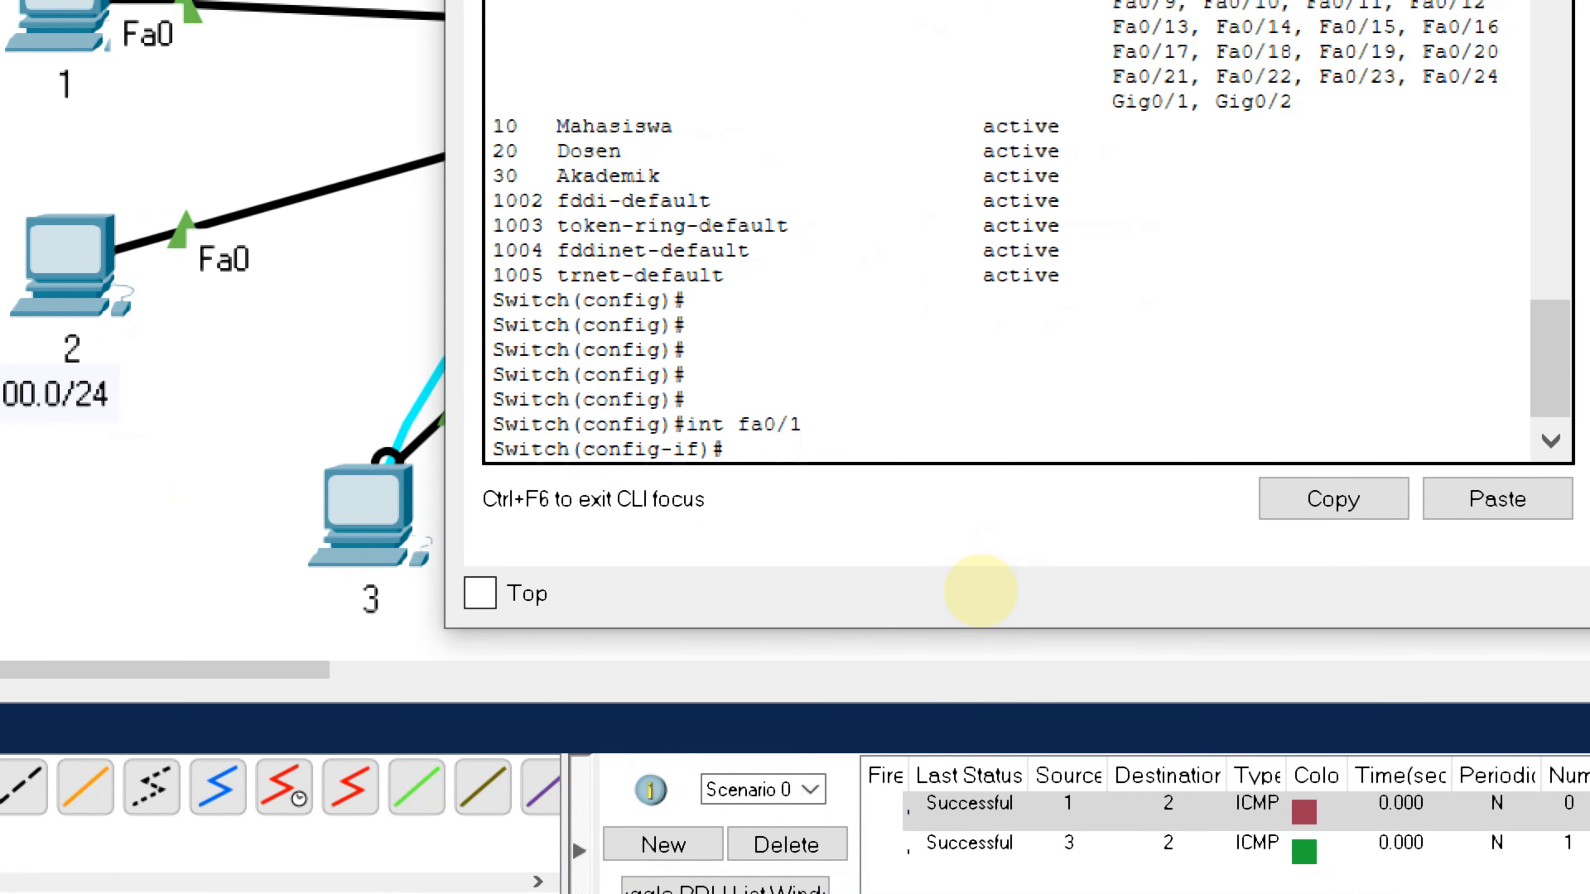
text(swit)
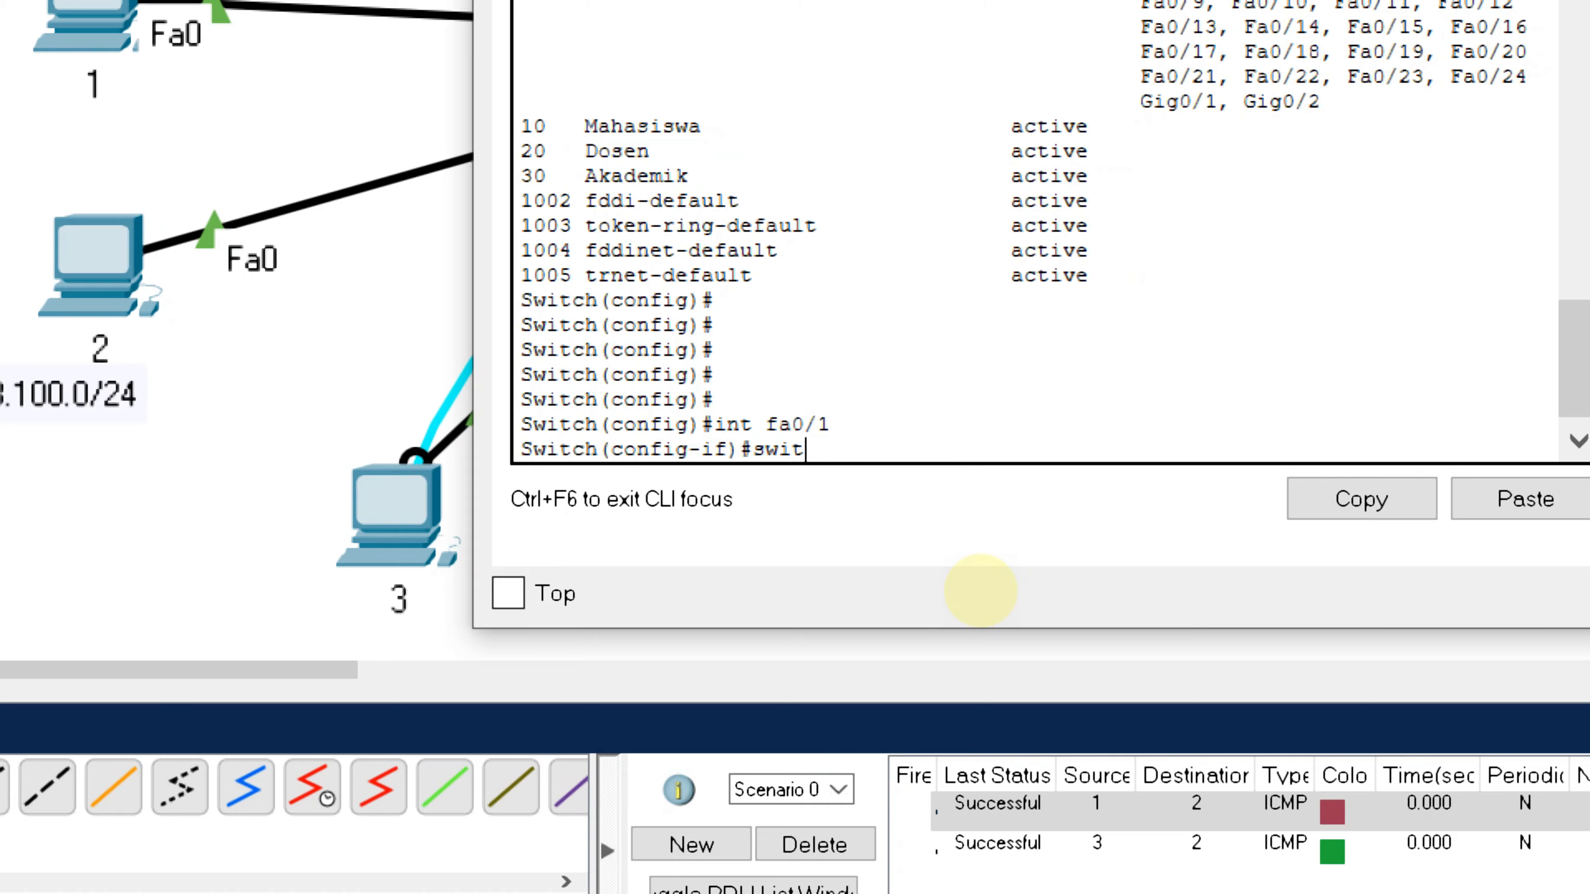
key(Tab)
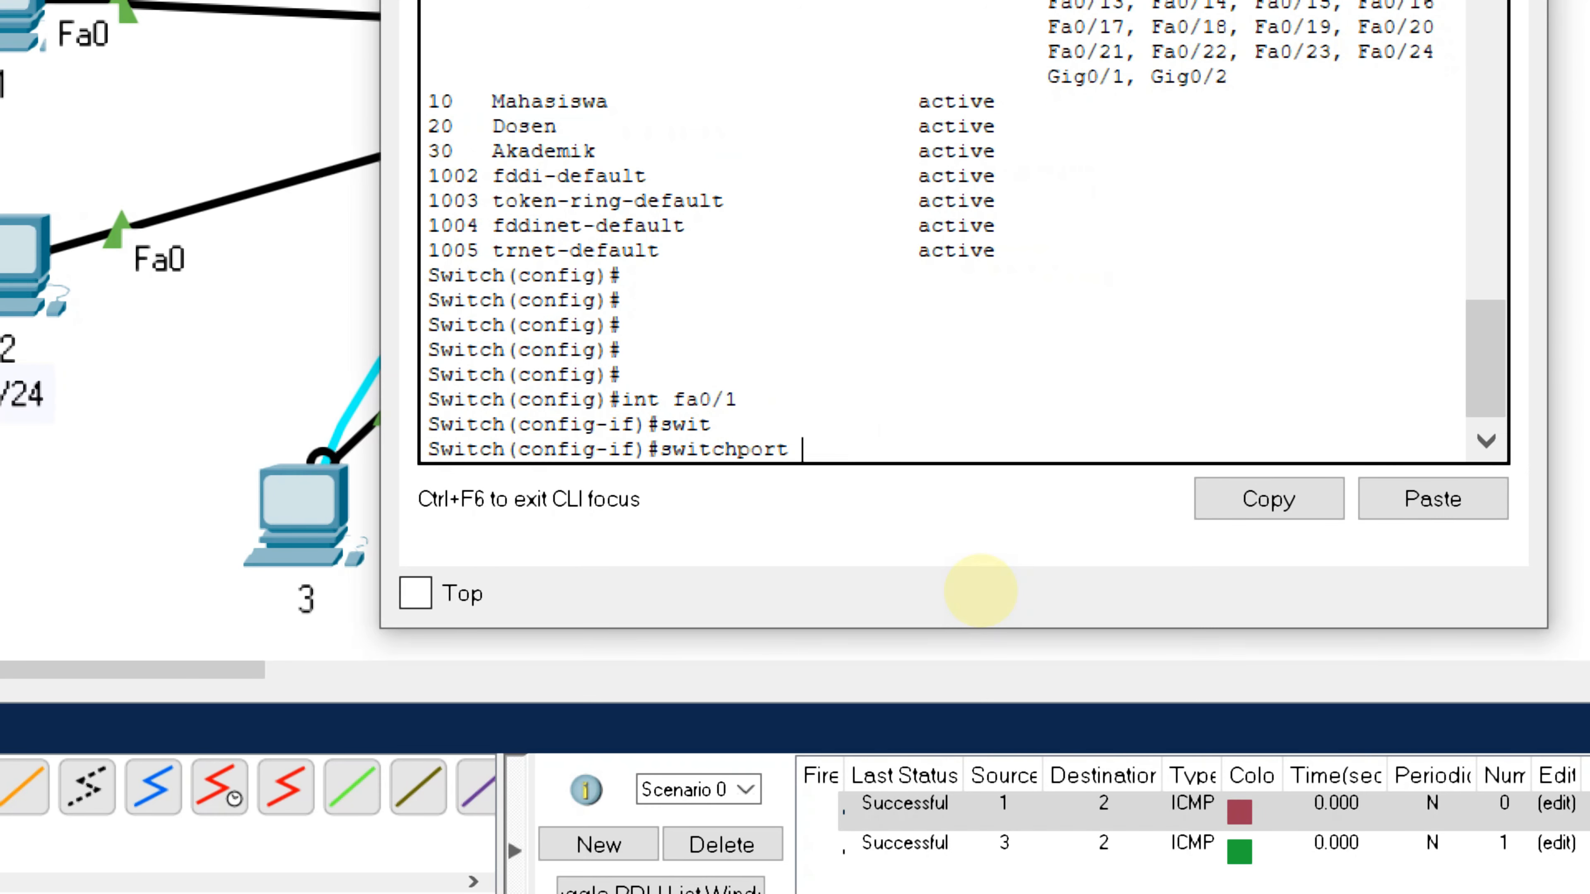
text(mode)
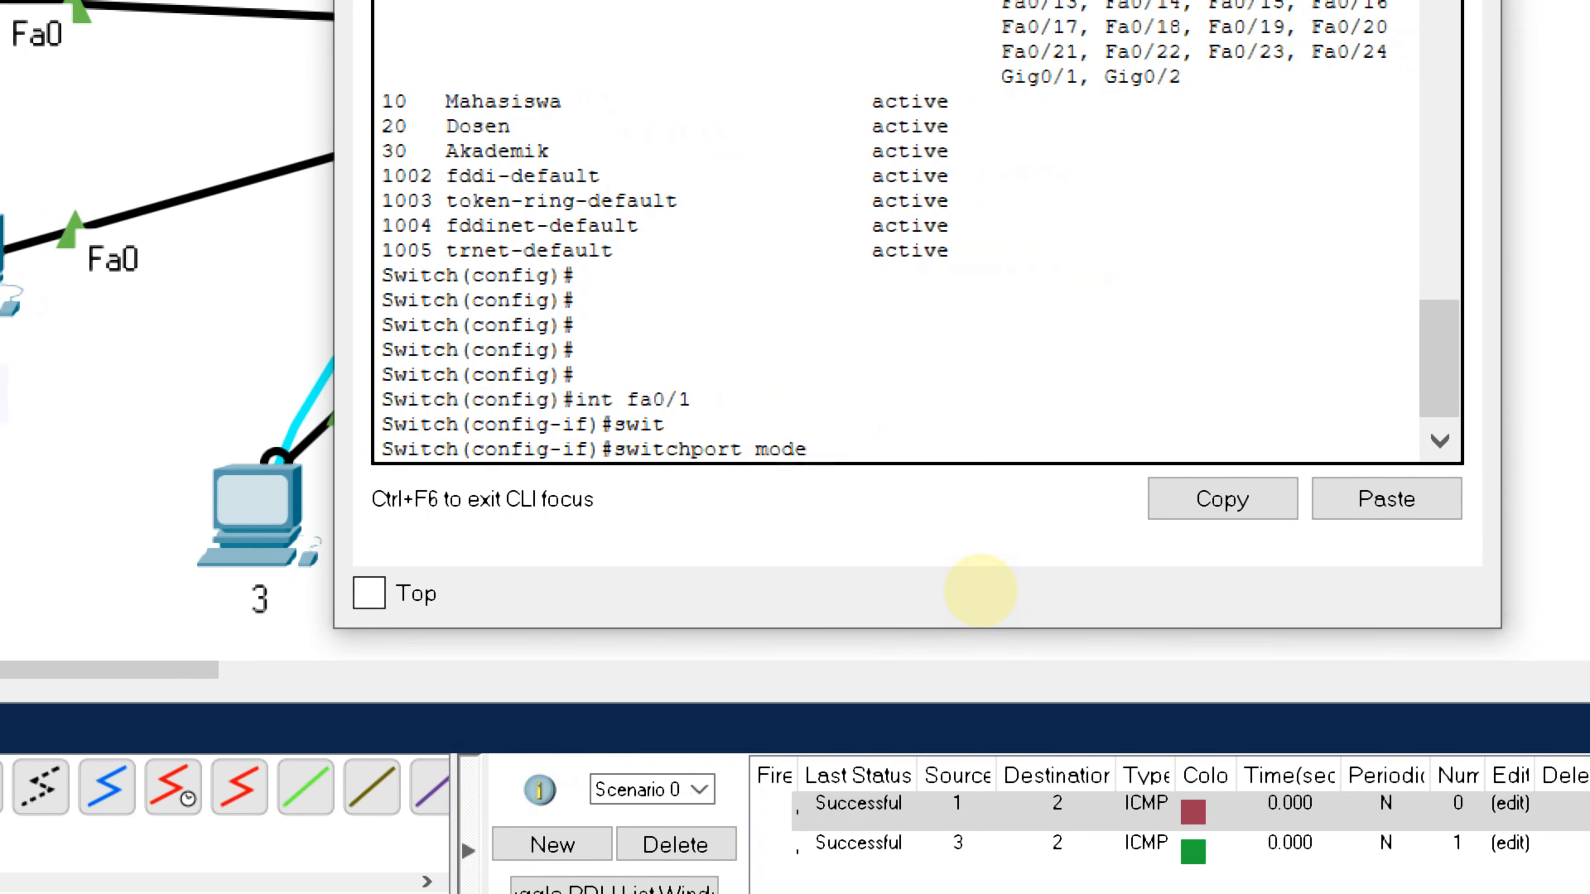
key(Tab)
text(acc)
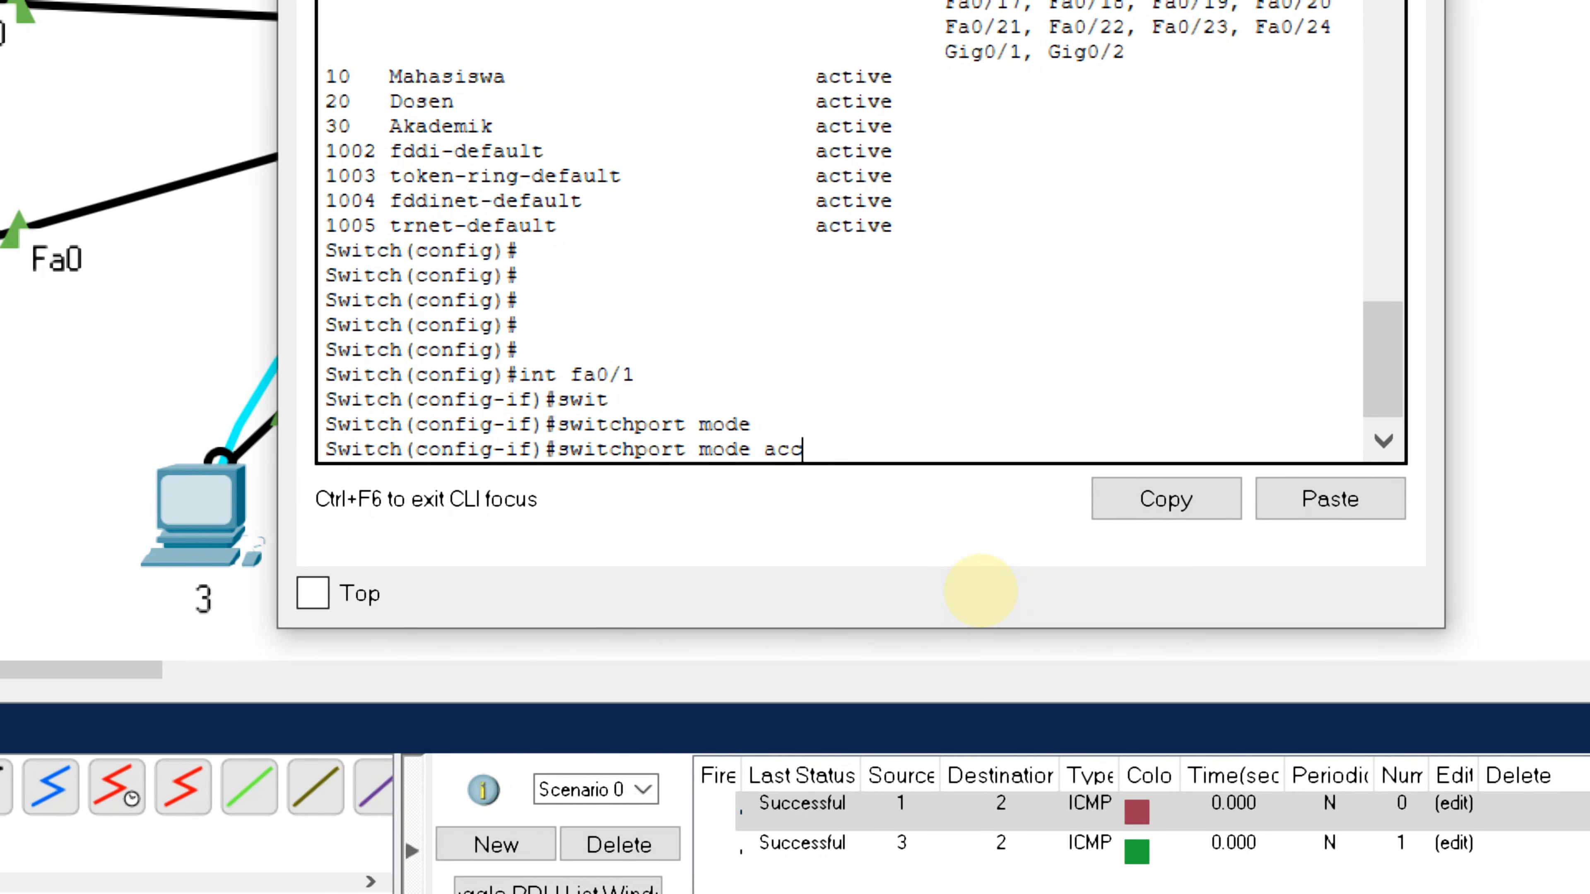
key(Tab)
key(Return)
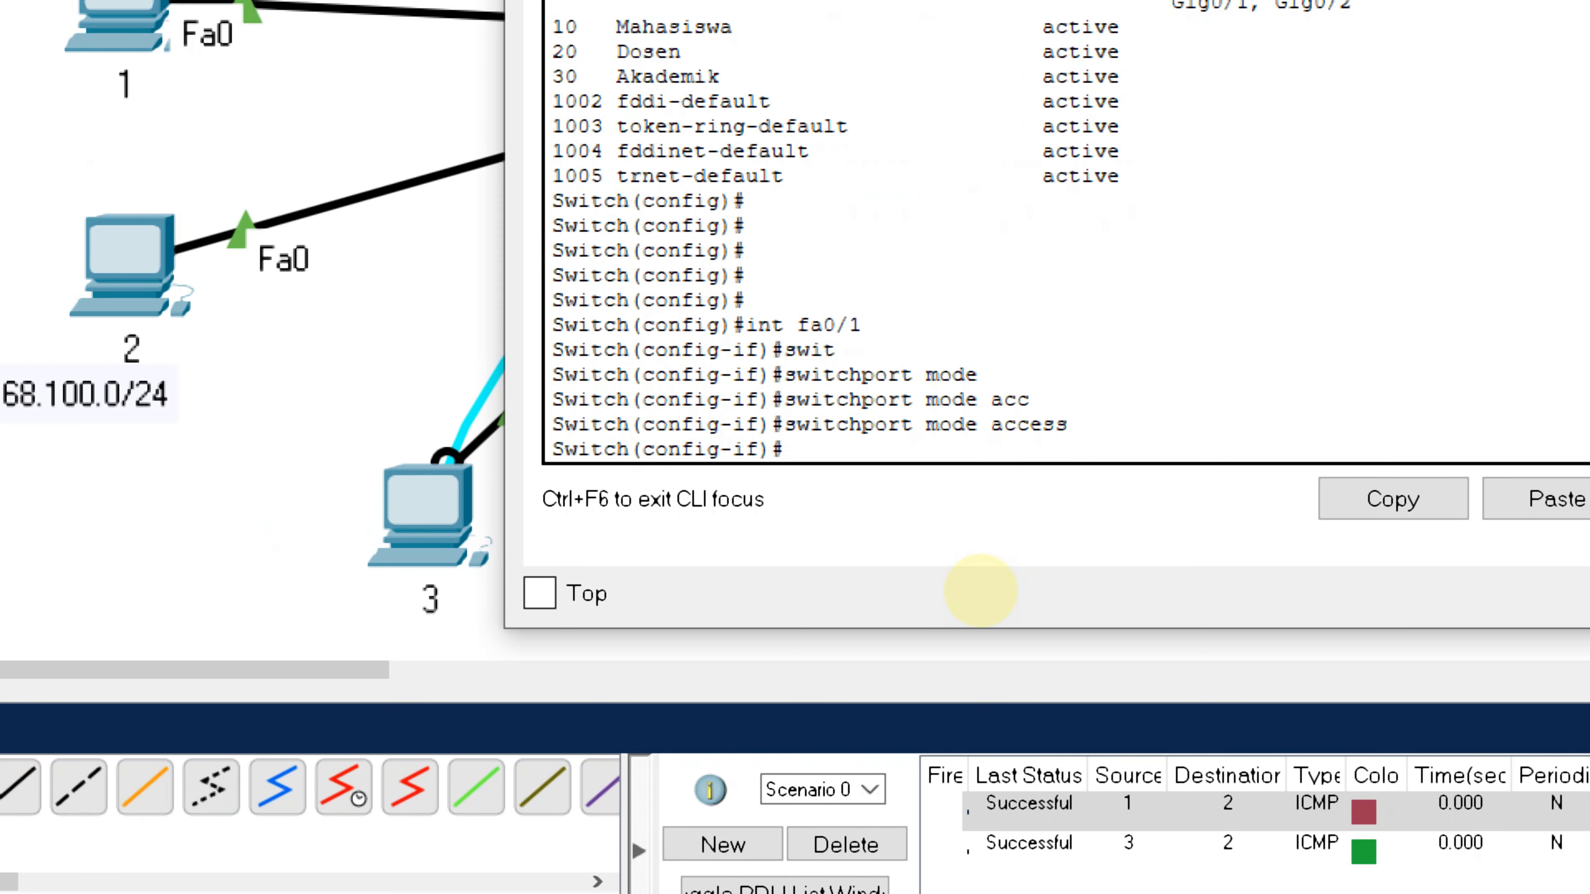
Assign fa0/1 to VLAN 10 with switchport access vlan 10 and exit the interface configuration
text(sw)
key(Tab)
text(acc)
key(Tab)
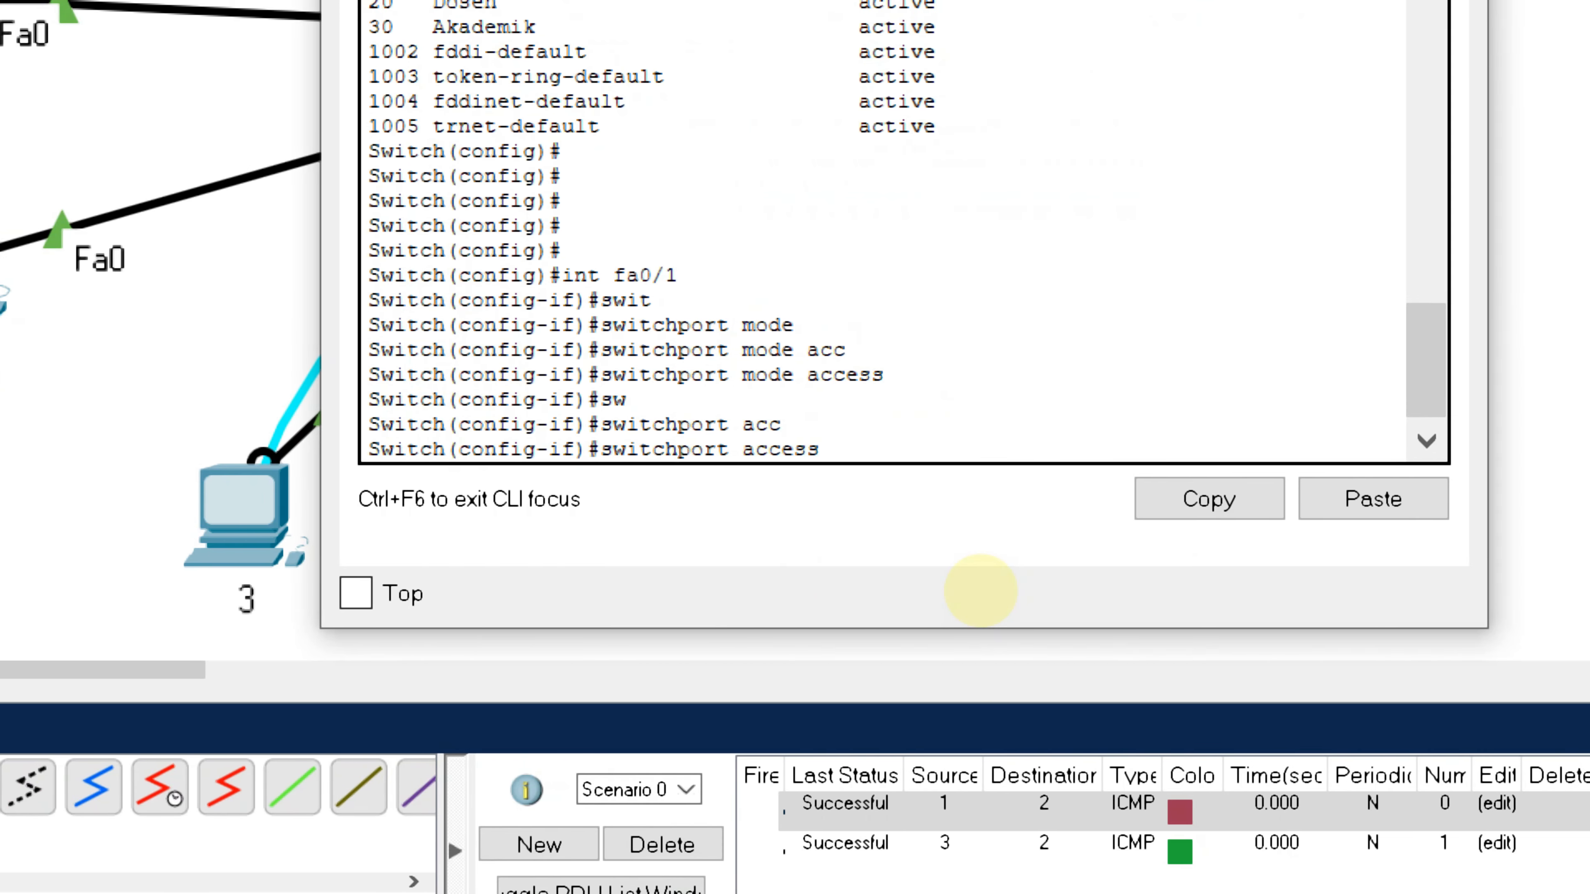
text(vlan 10)
key(Return)
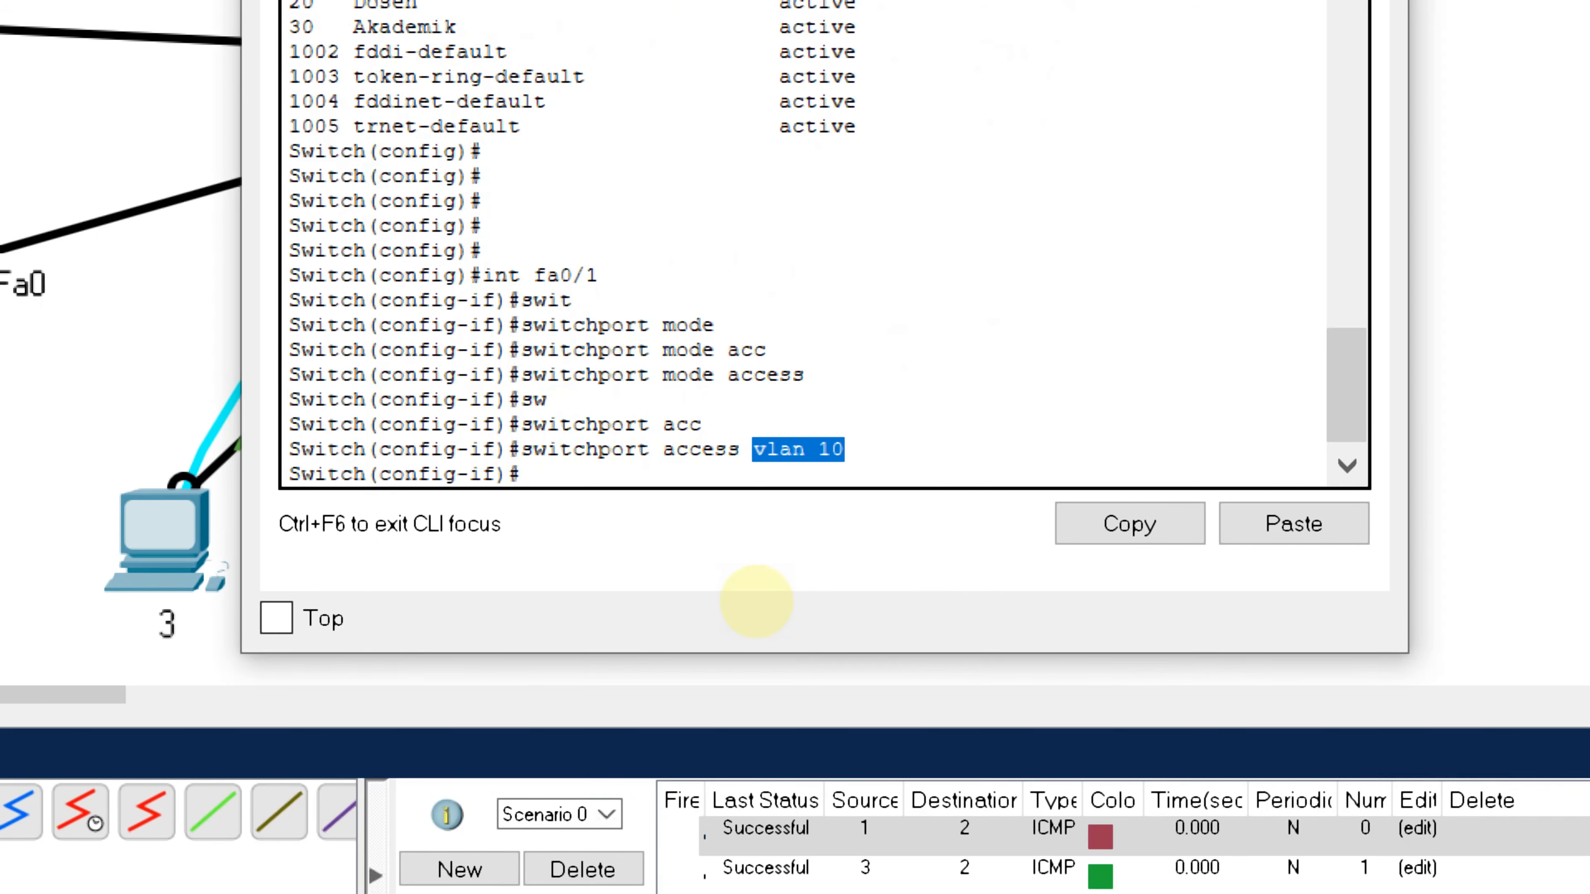
text(ex)
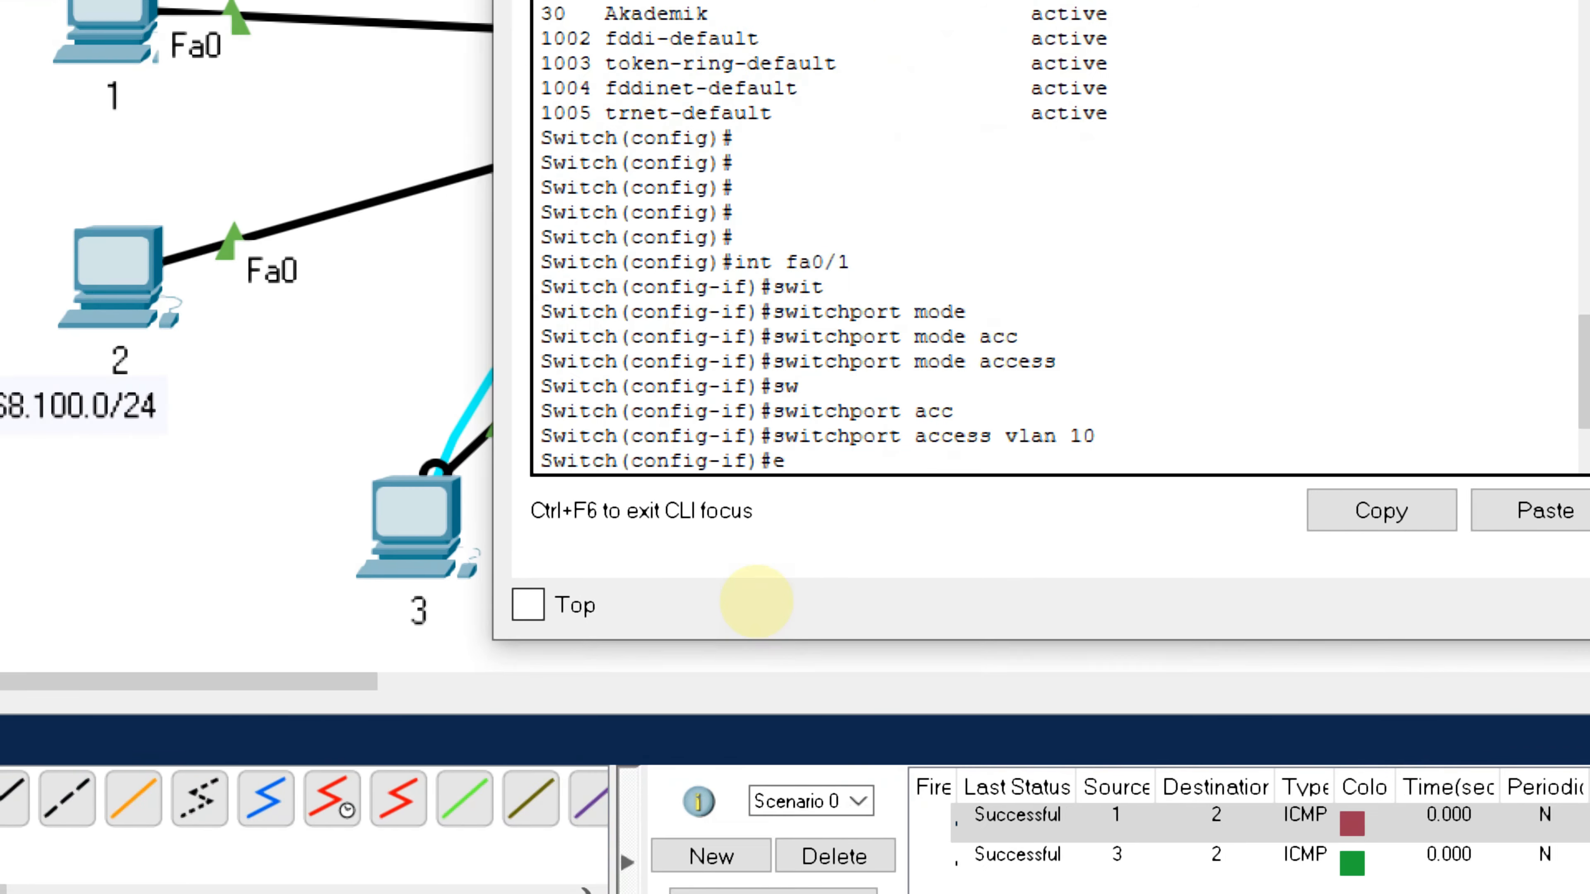
text(it)
key(Return)
Enter interface fa0/2 and set it to access mode with swi mode access
text(int fa)
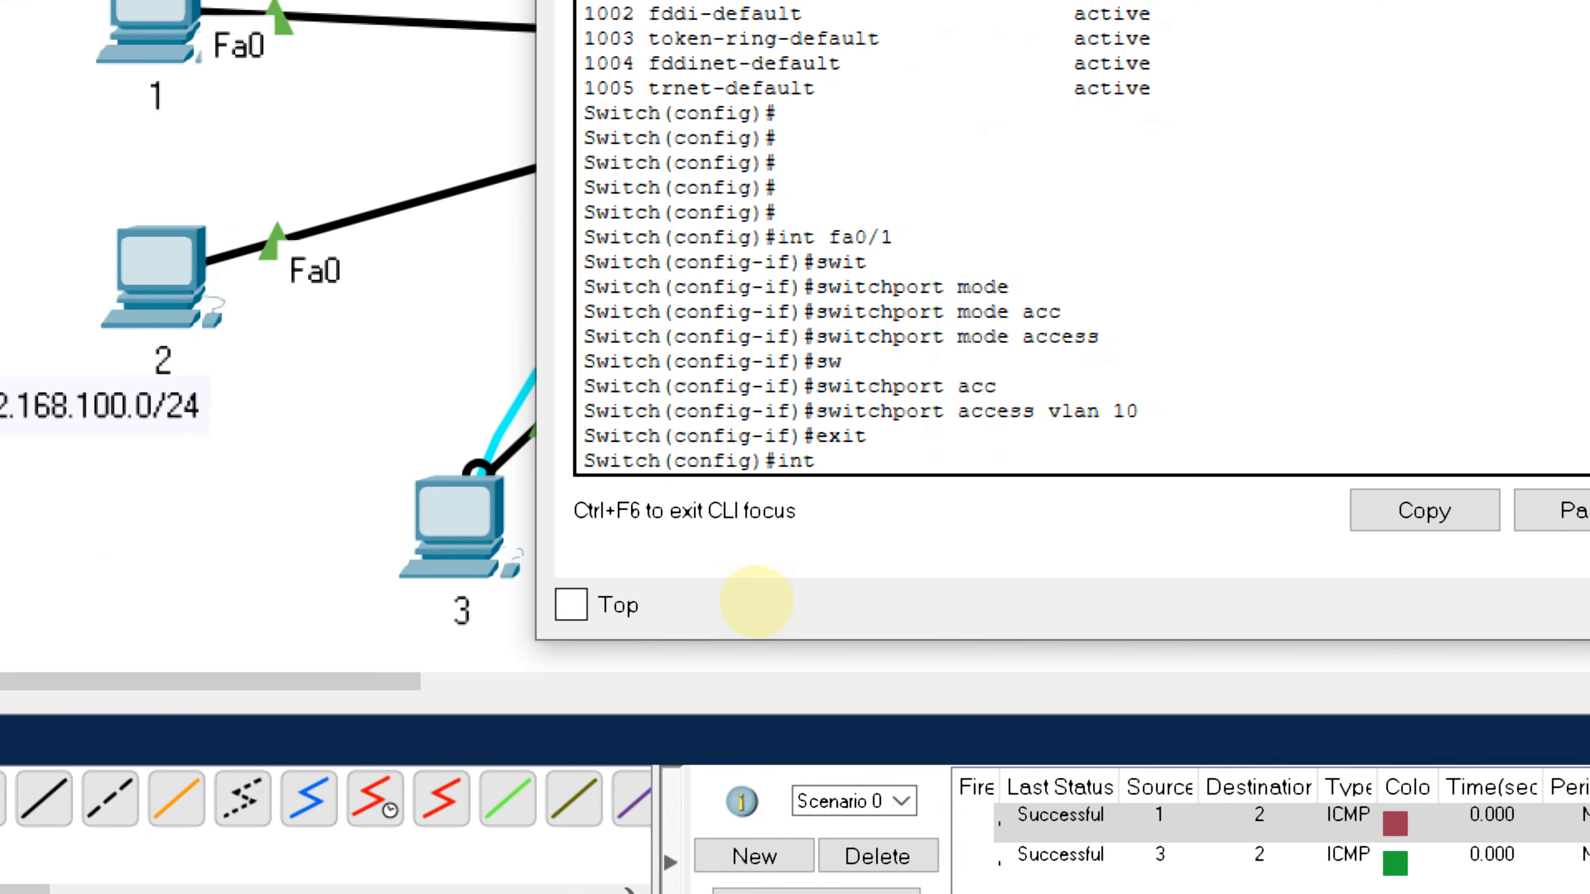
text(02/)
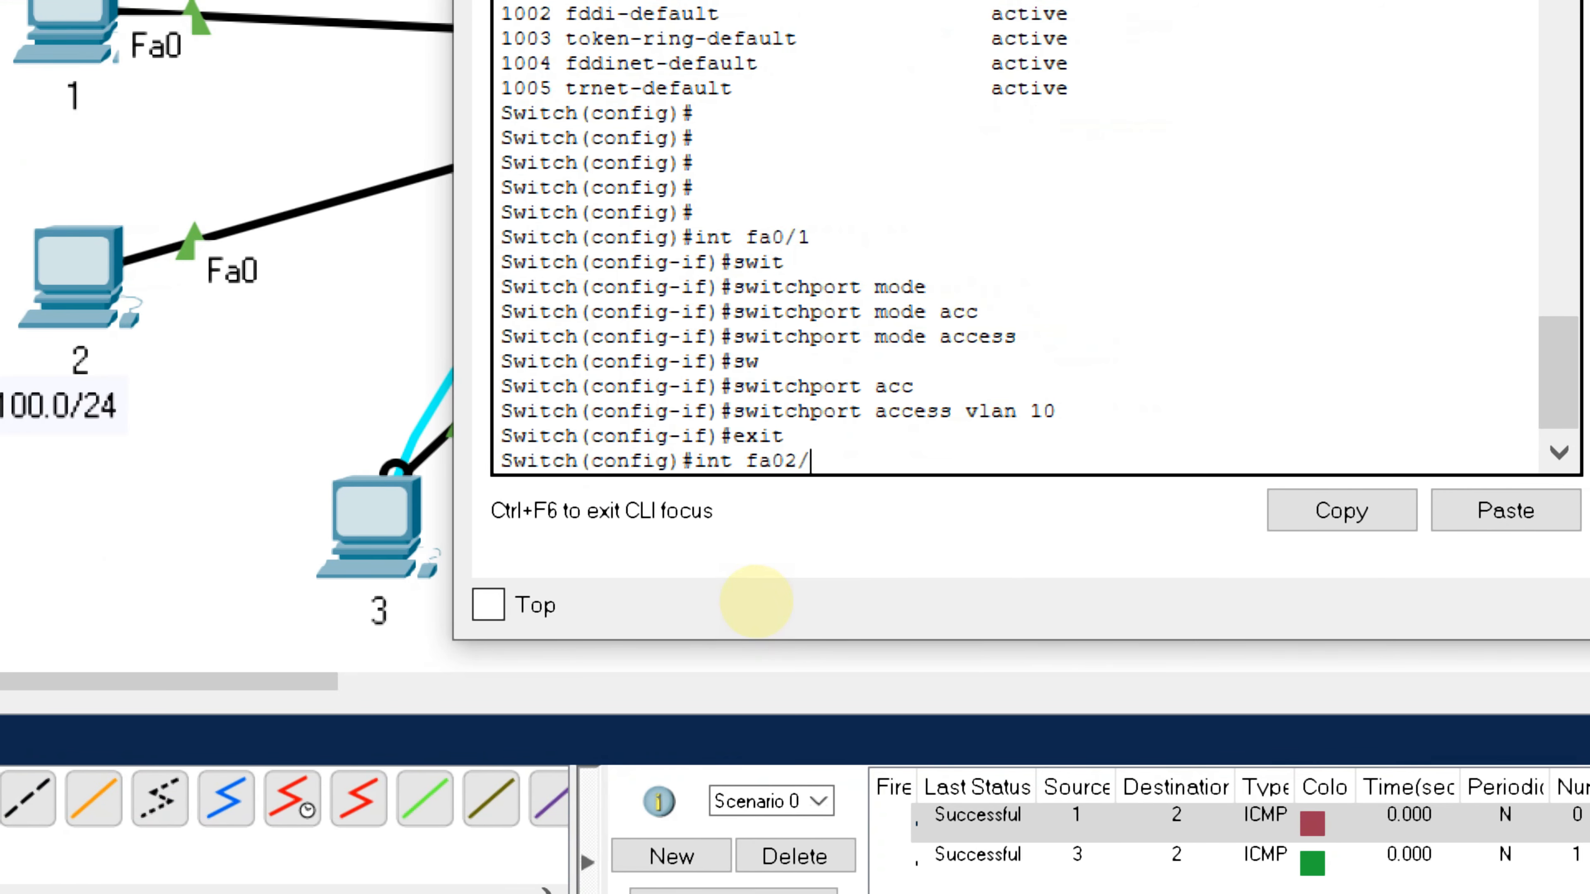
key(BackSpace)
text(/2)
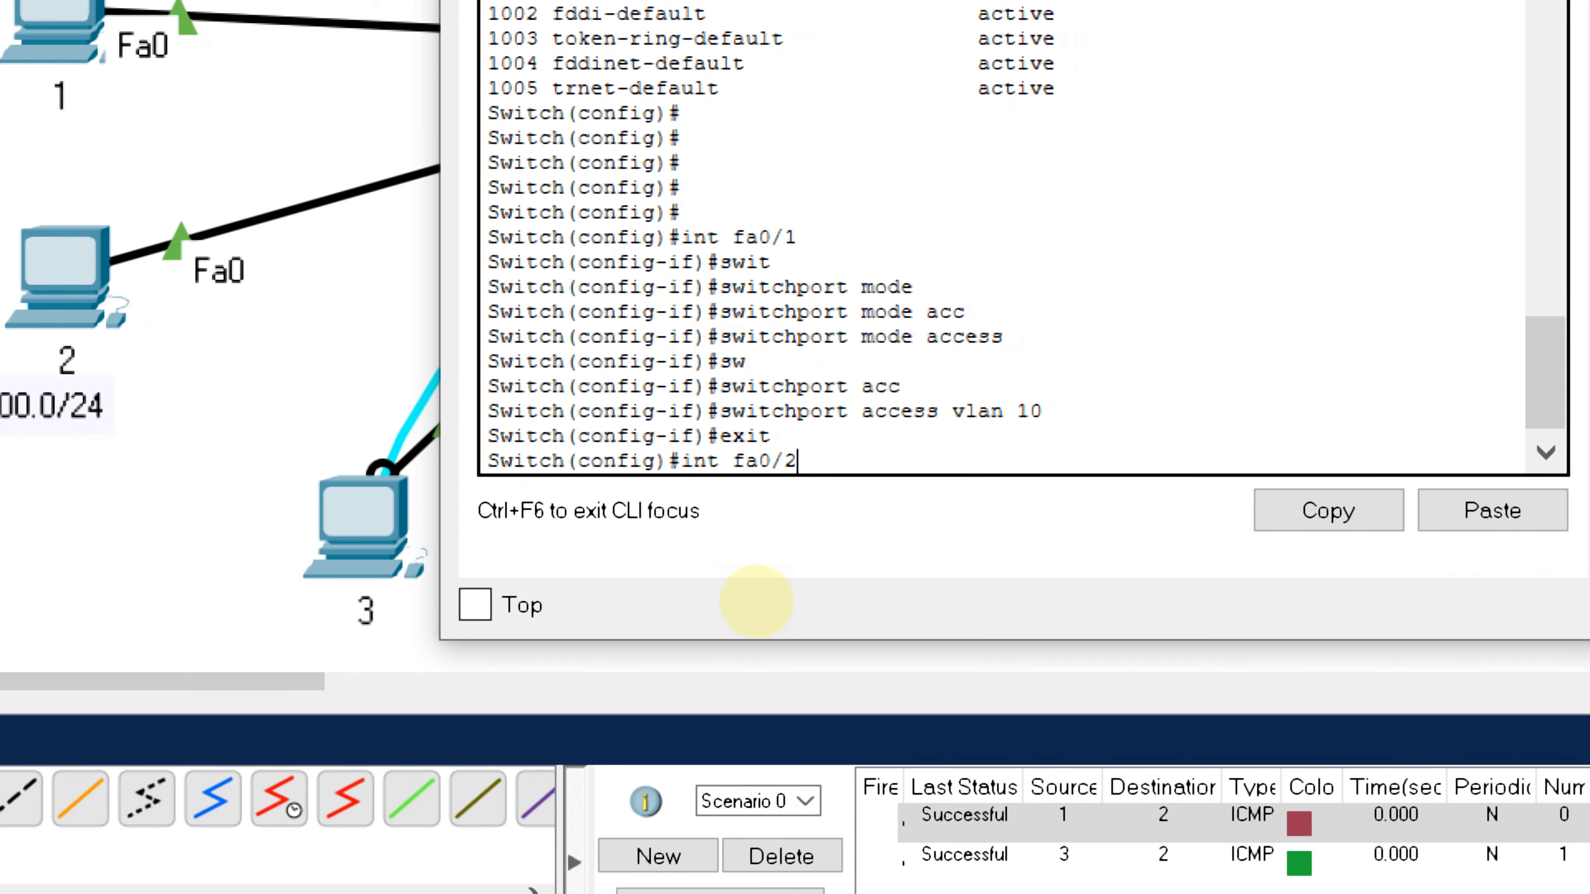
key(Return)
text(swi)
key(BackSpace)
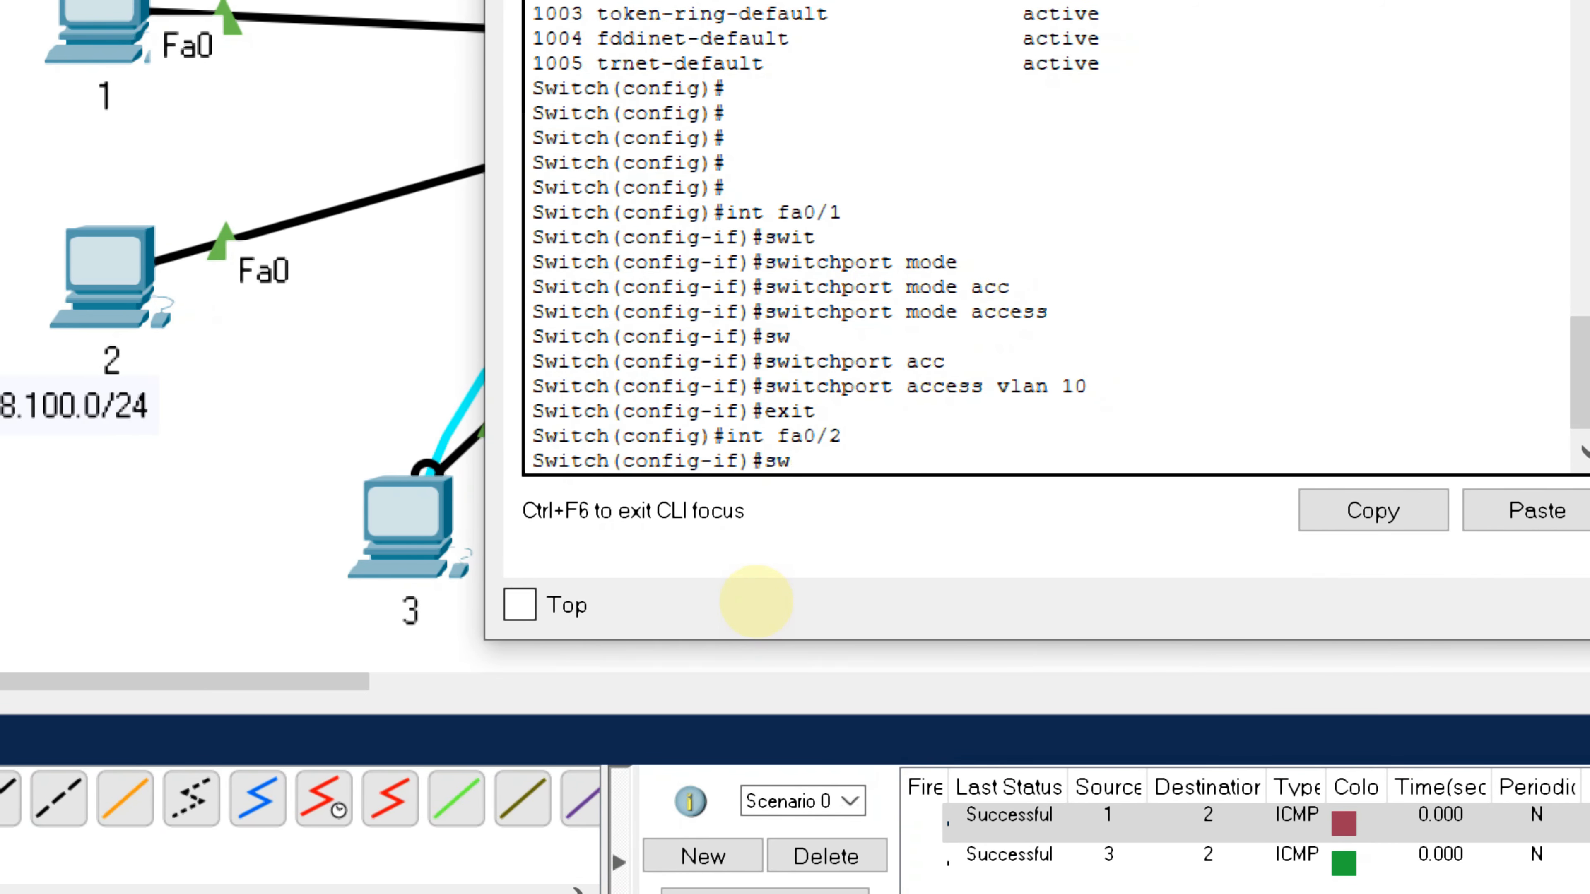
text(i mode acces)
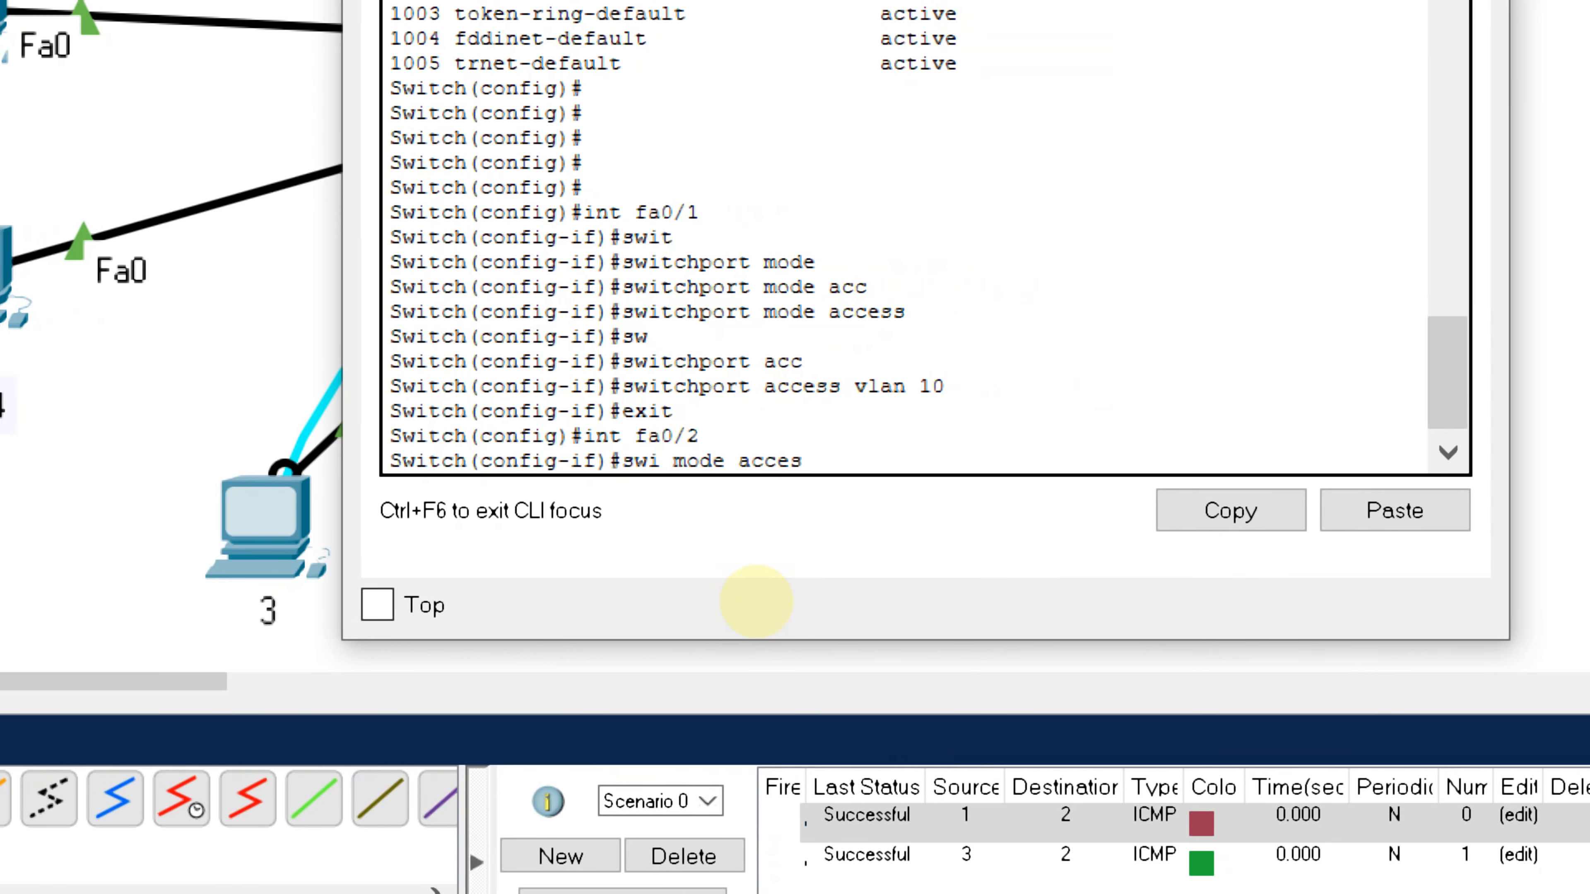
text(s)
key(Return)
Assign fa0/2 to VLAN 20 with sw acc vlan 20 and exit the interface configuration
text(sw)
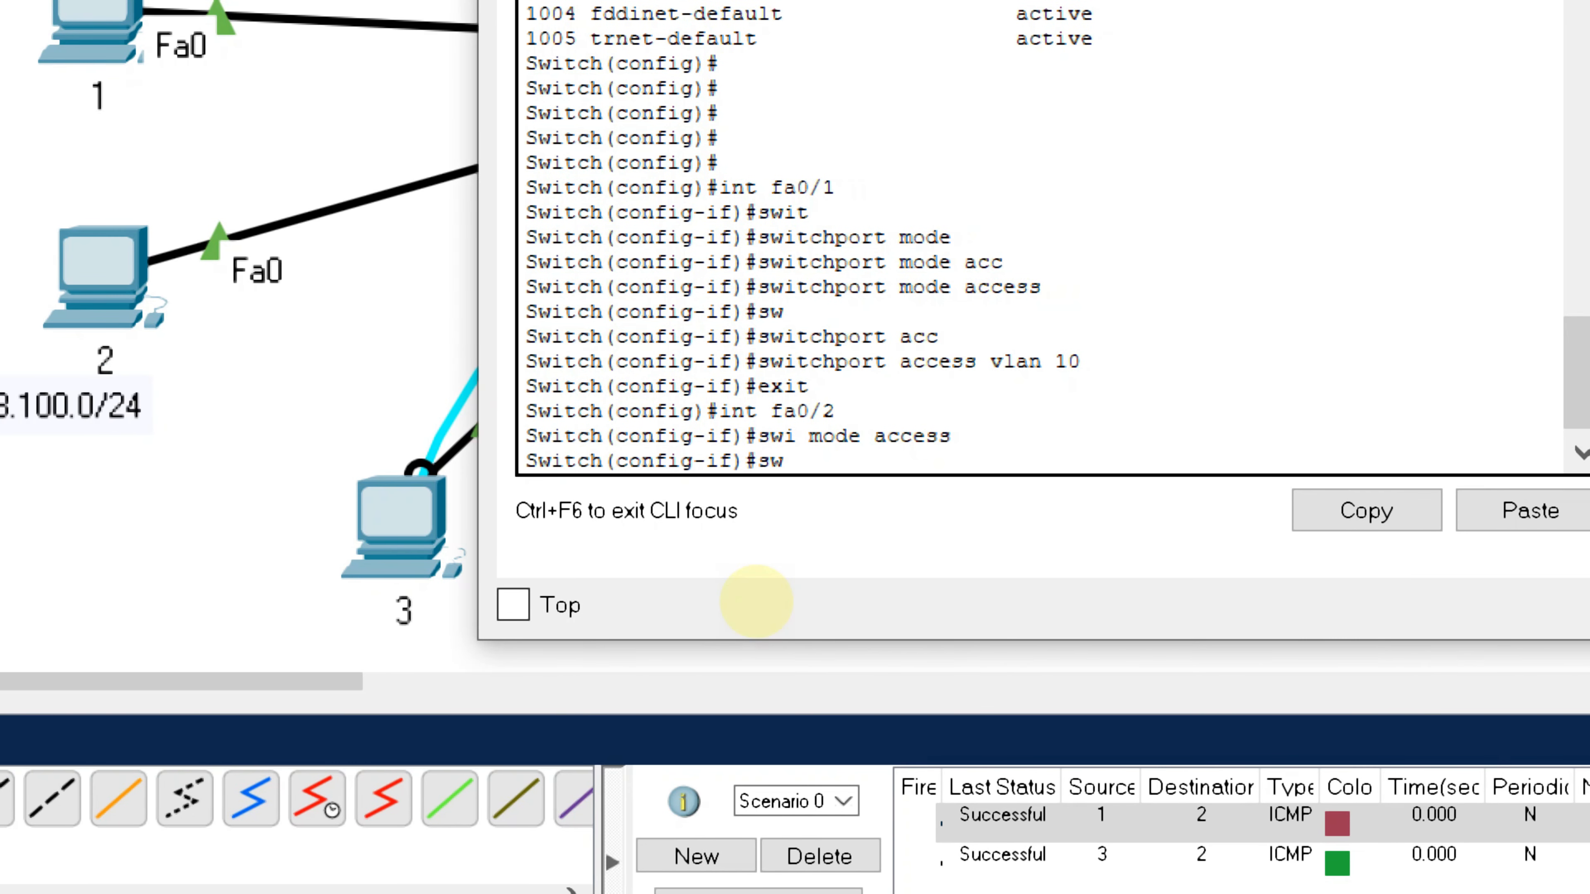
text( acc vlan)
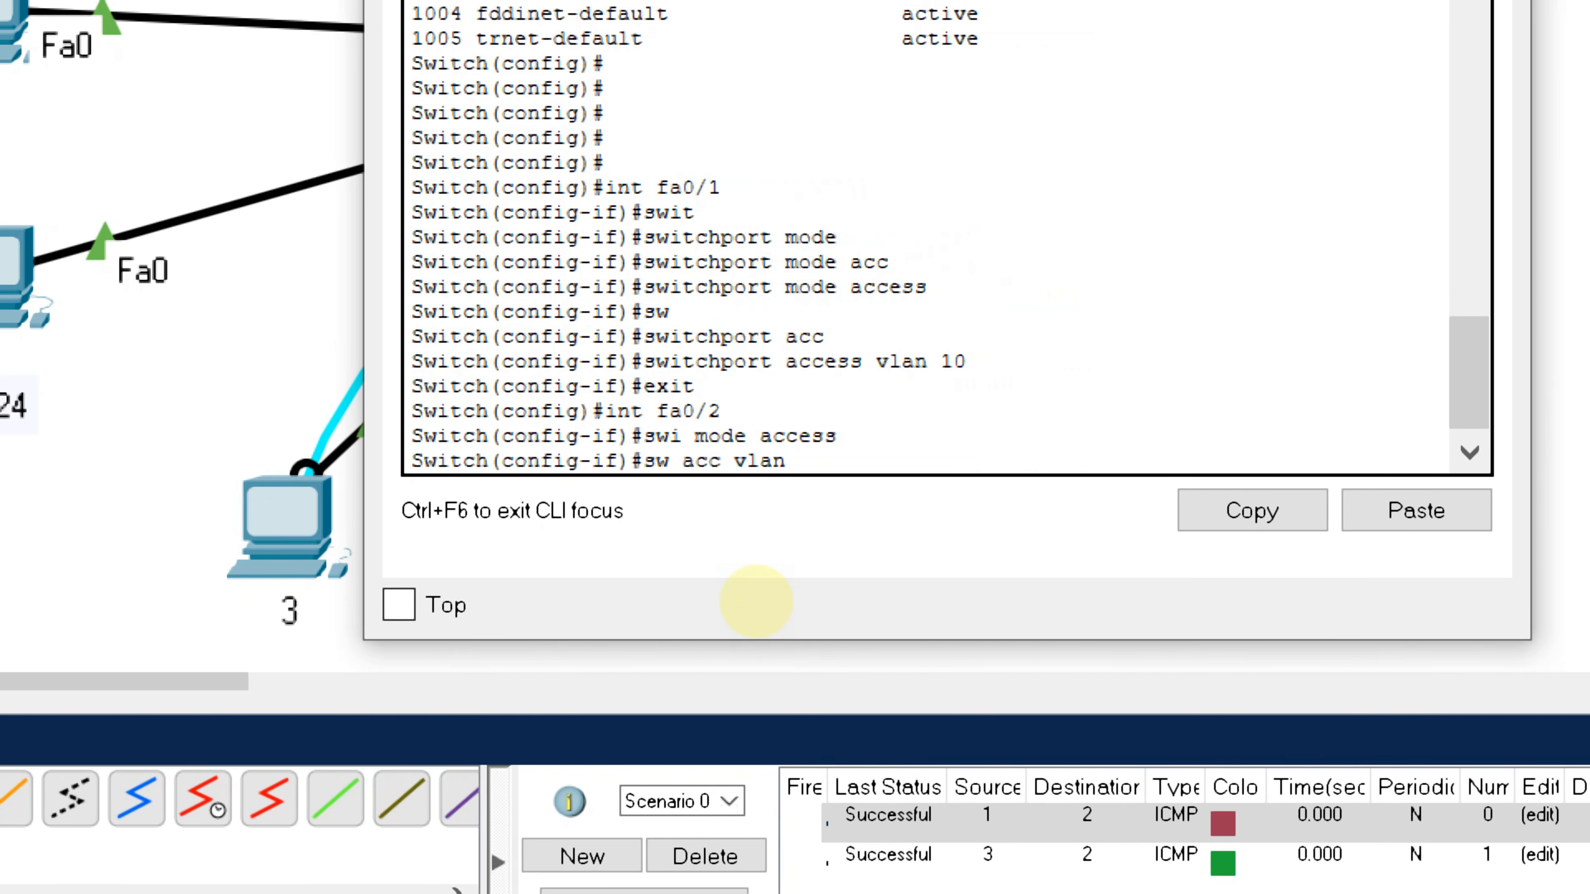
text( 20)
key(Return)
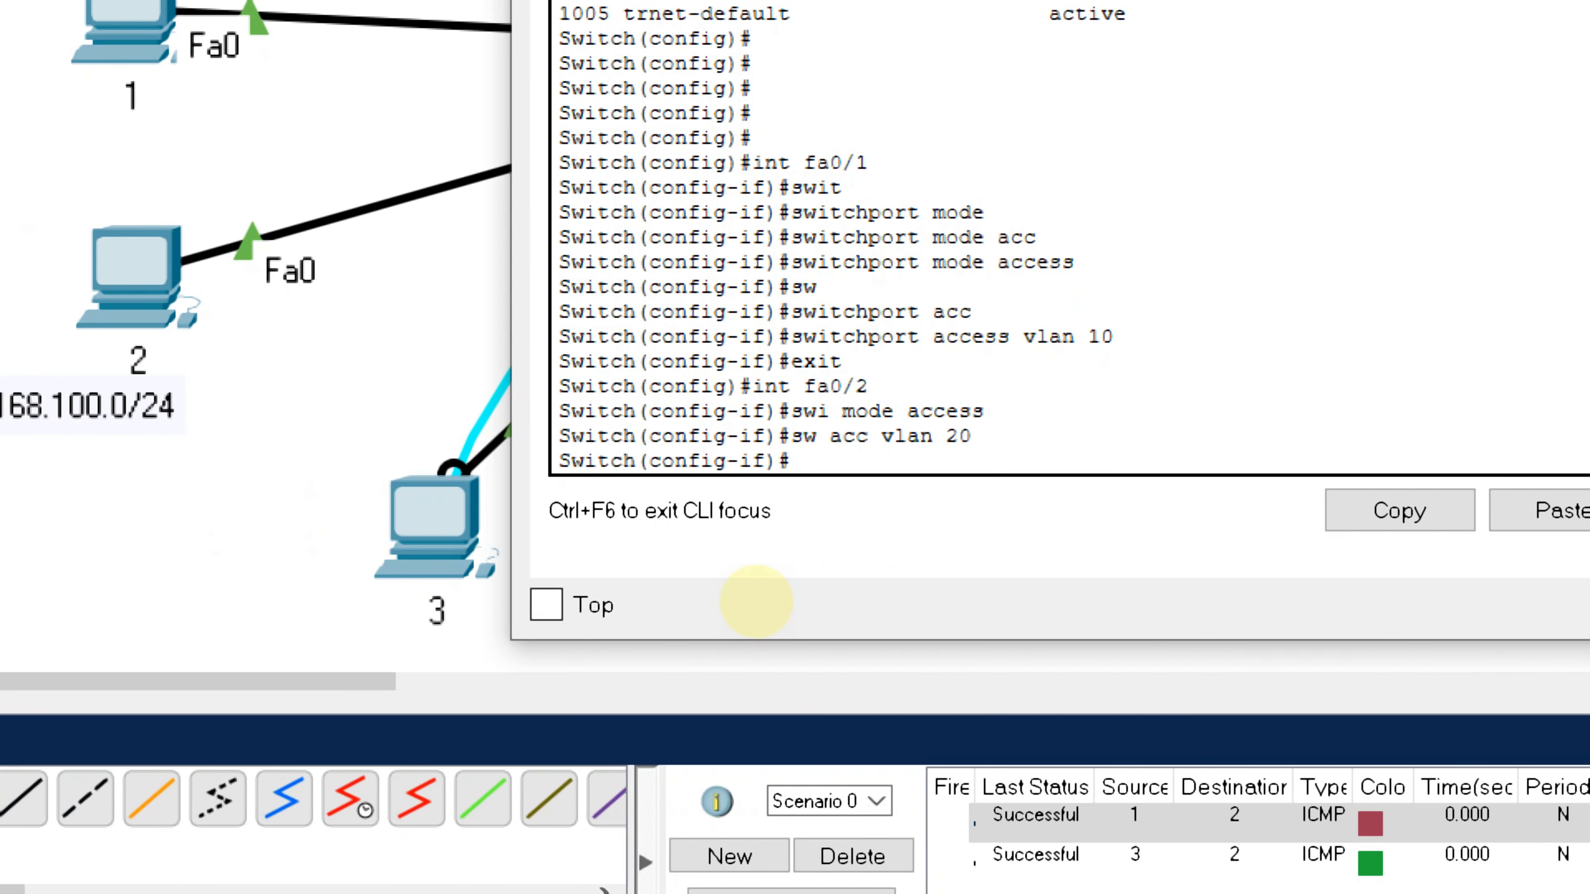
text(exit)
key(Return)
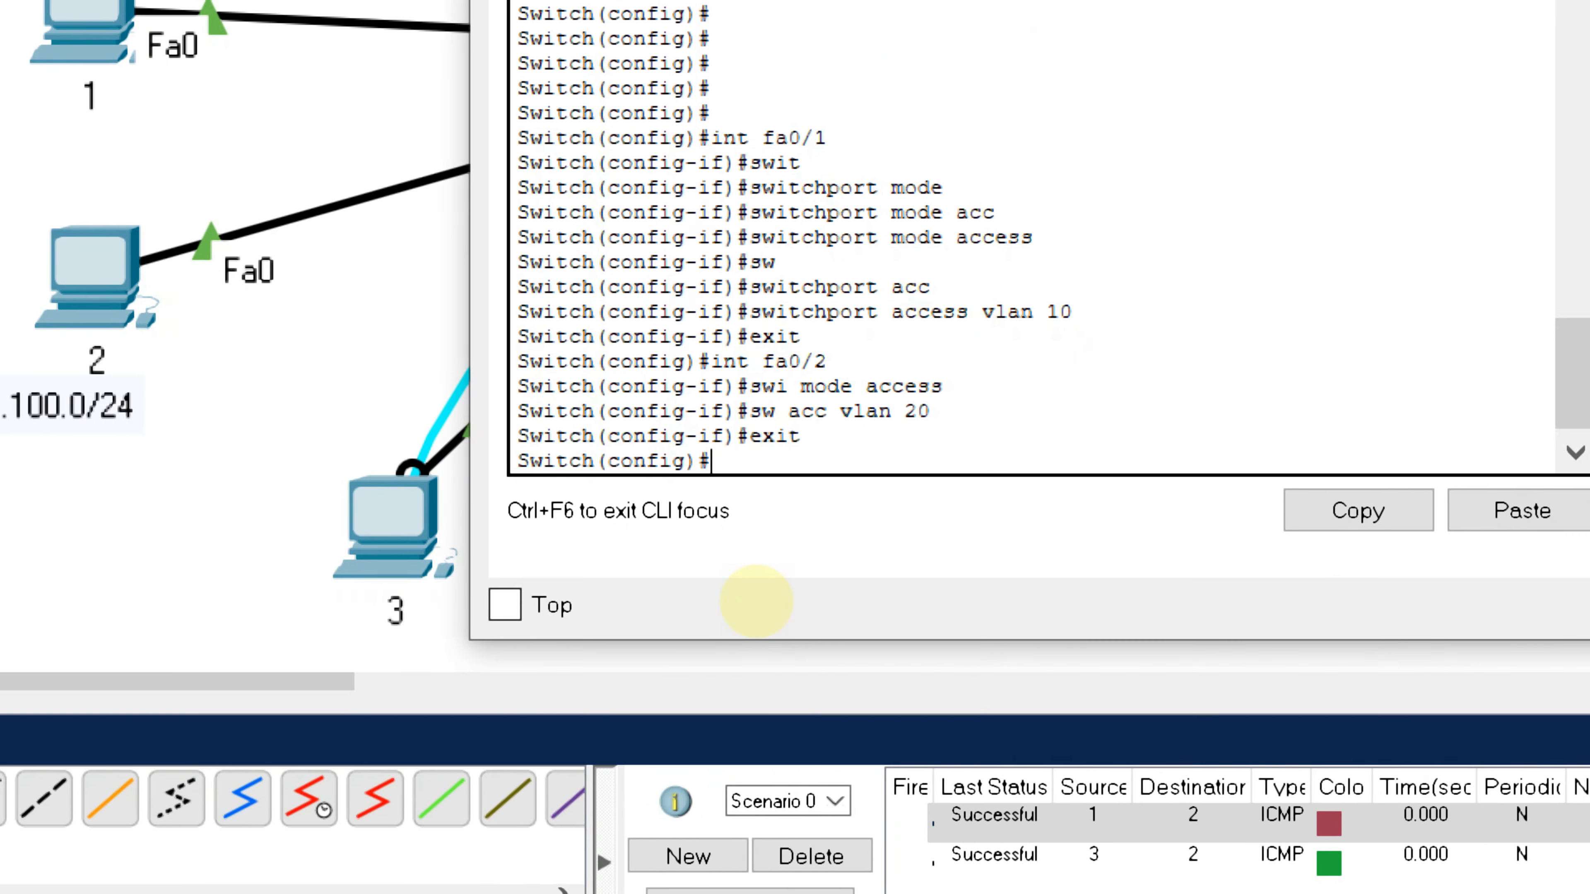
Enter interface fa0/3 and set it to access mode with swi mode acc
text(int fa)
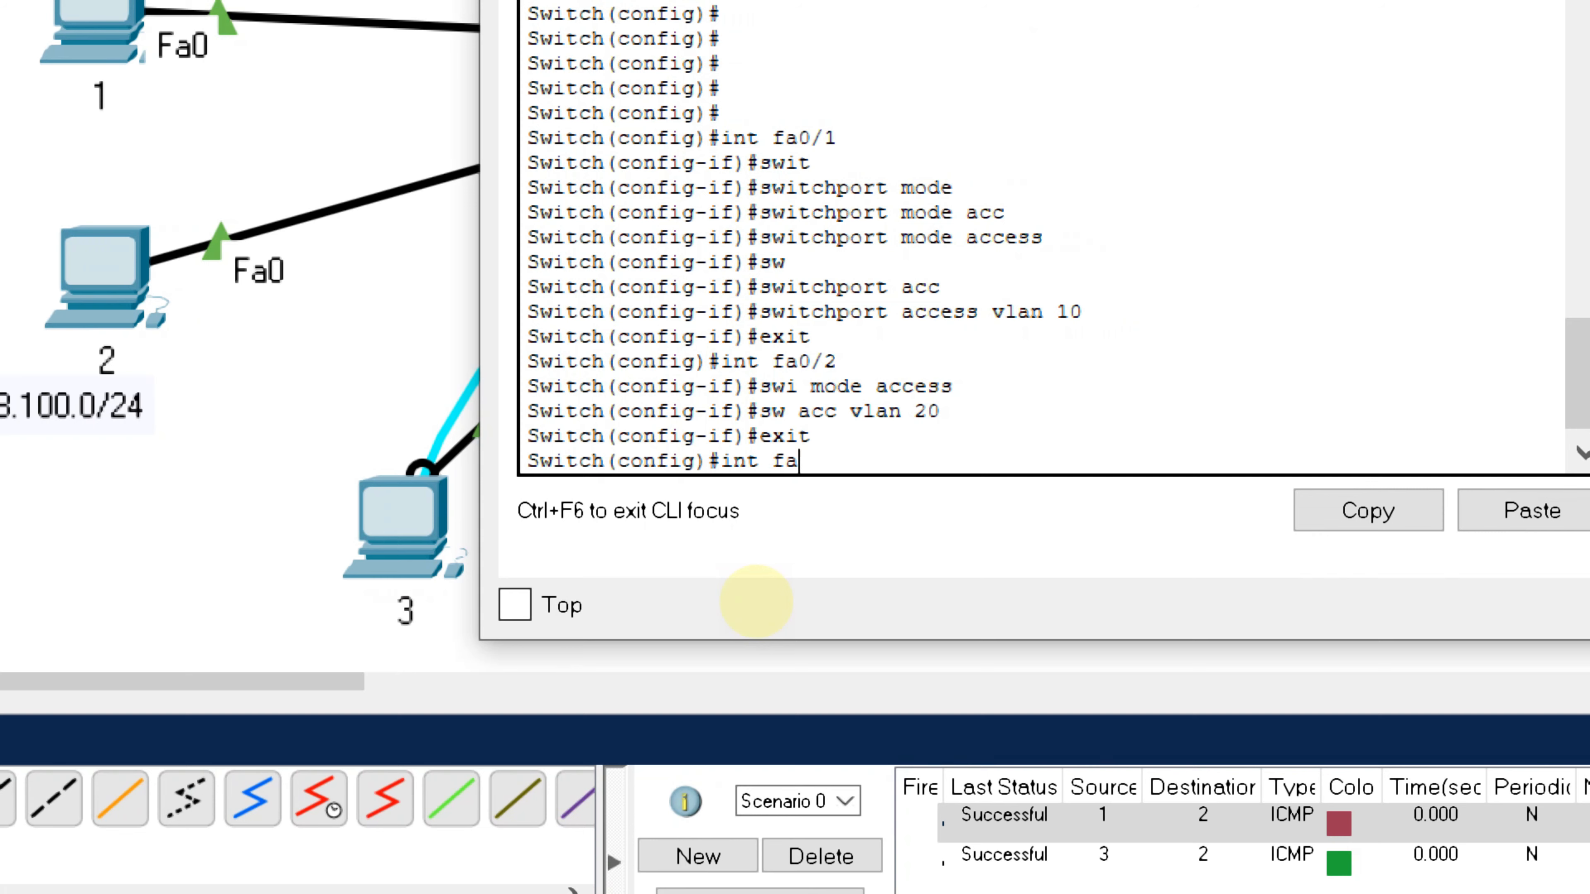
text(0/3)
key(Return)
text(swi )
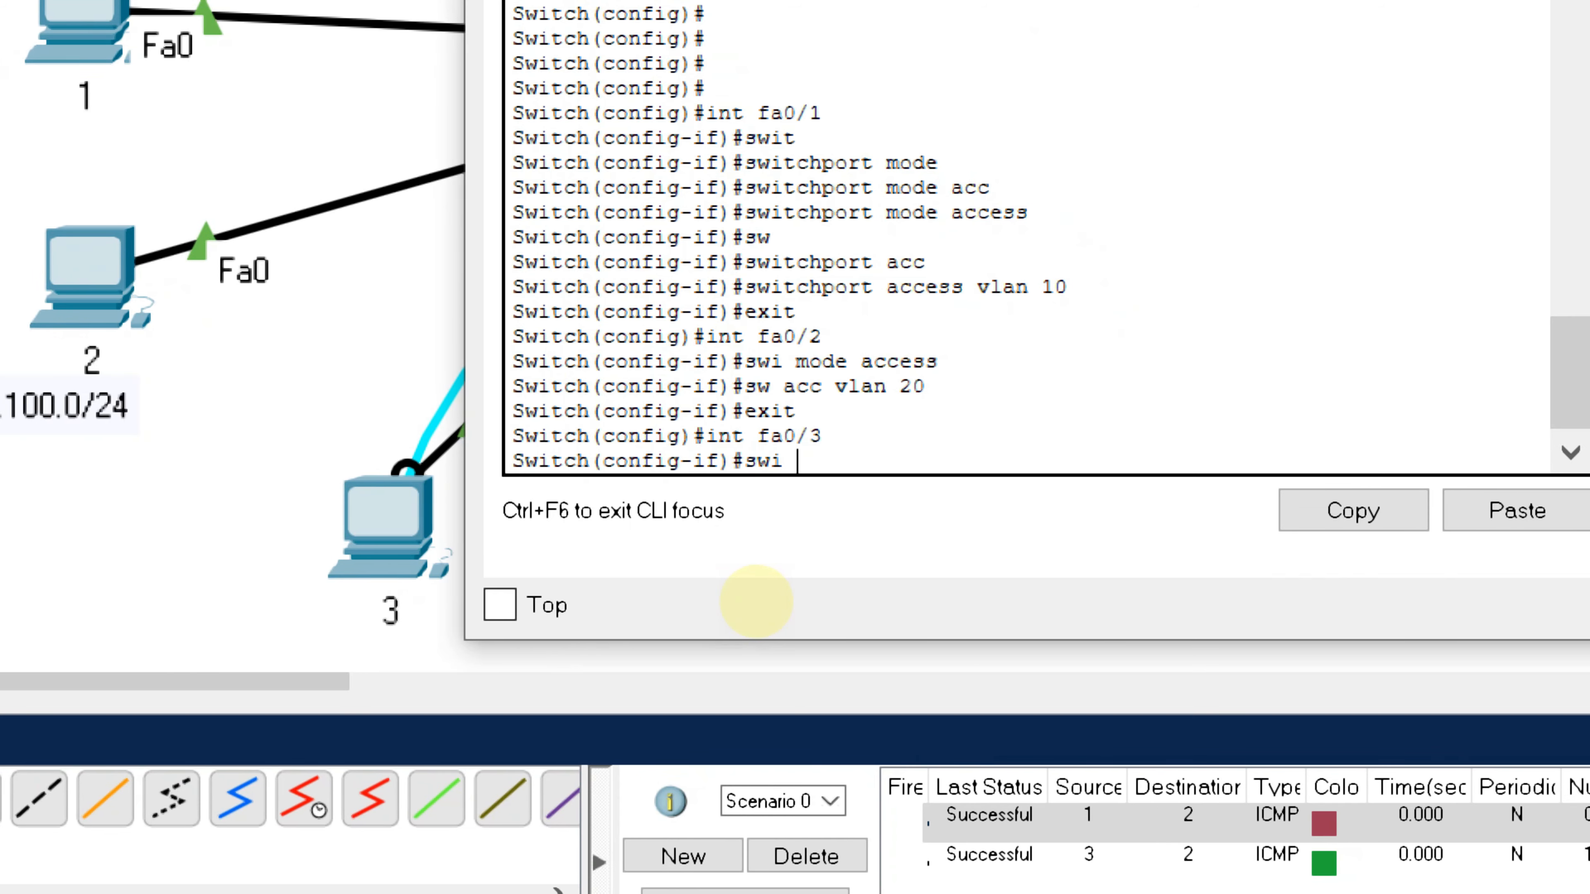
text(mode acc)
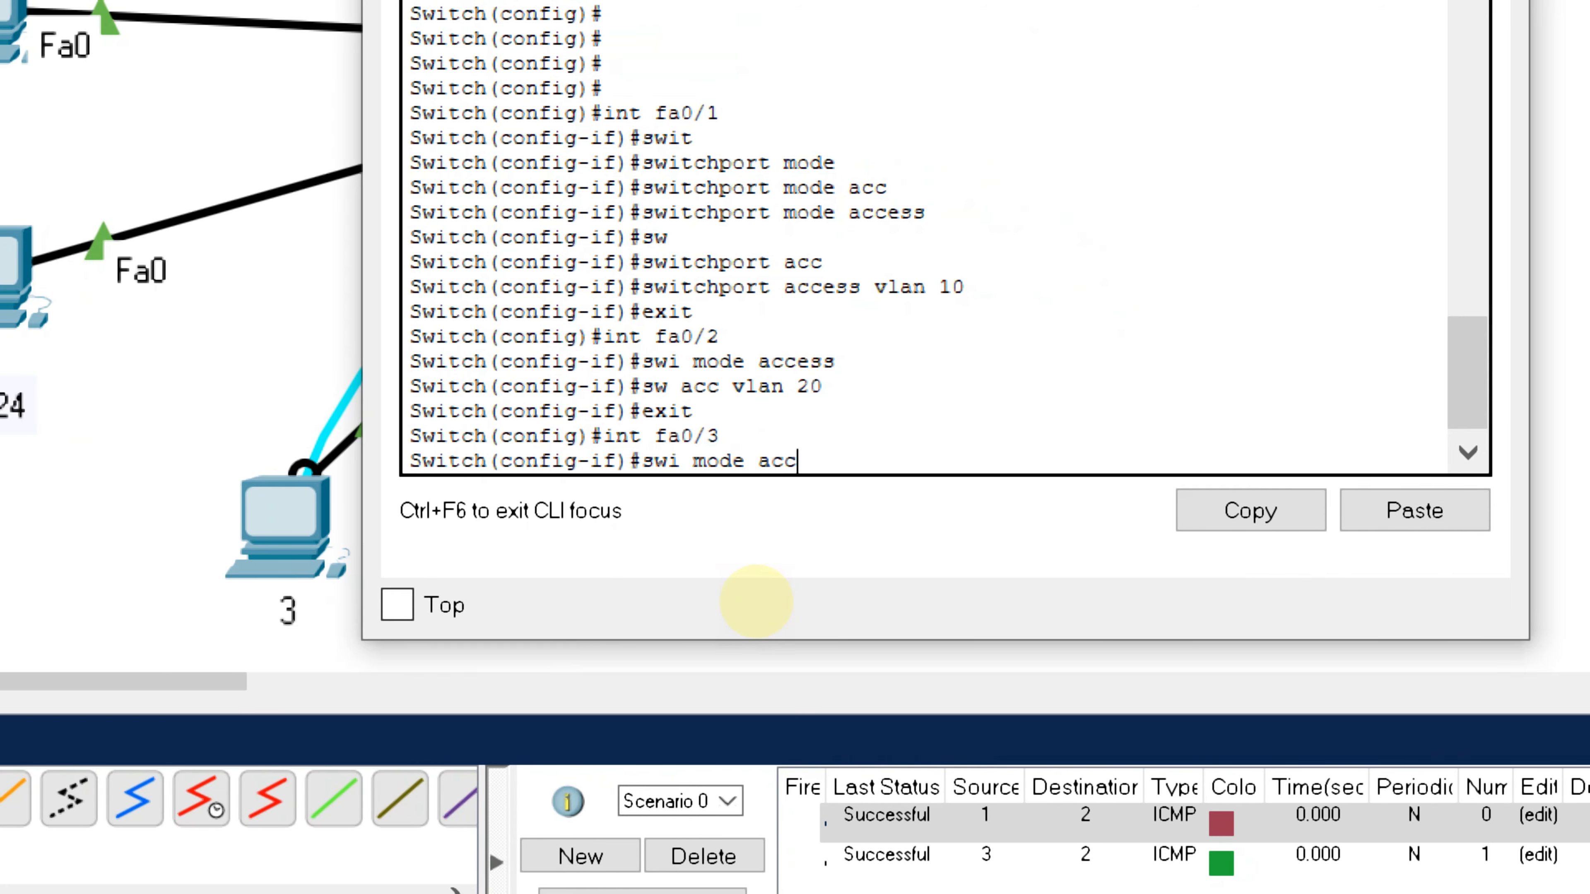
key(Return)
Assign fa0/3 to VLAN 30 with sw acc vlan 30 and exit the interface configuration
text(sw acc)
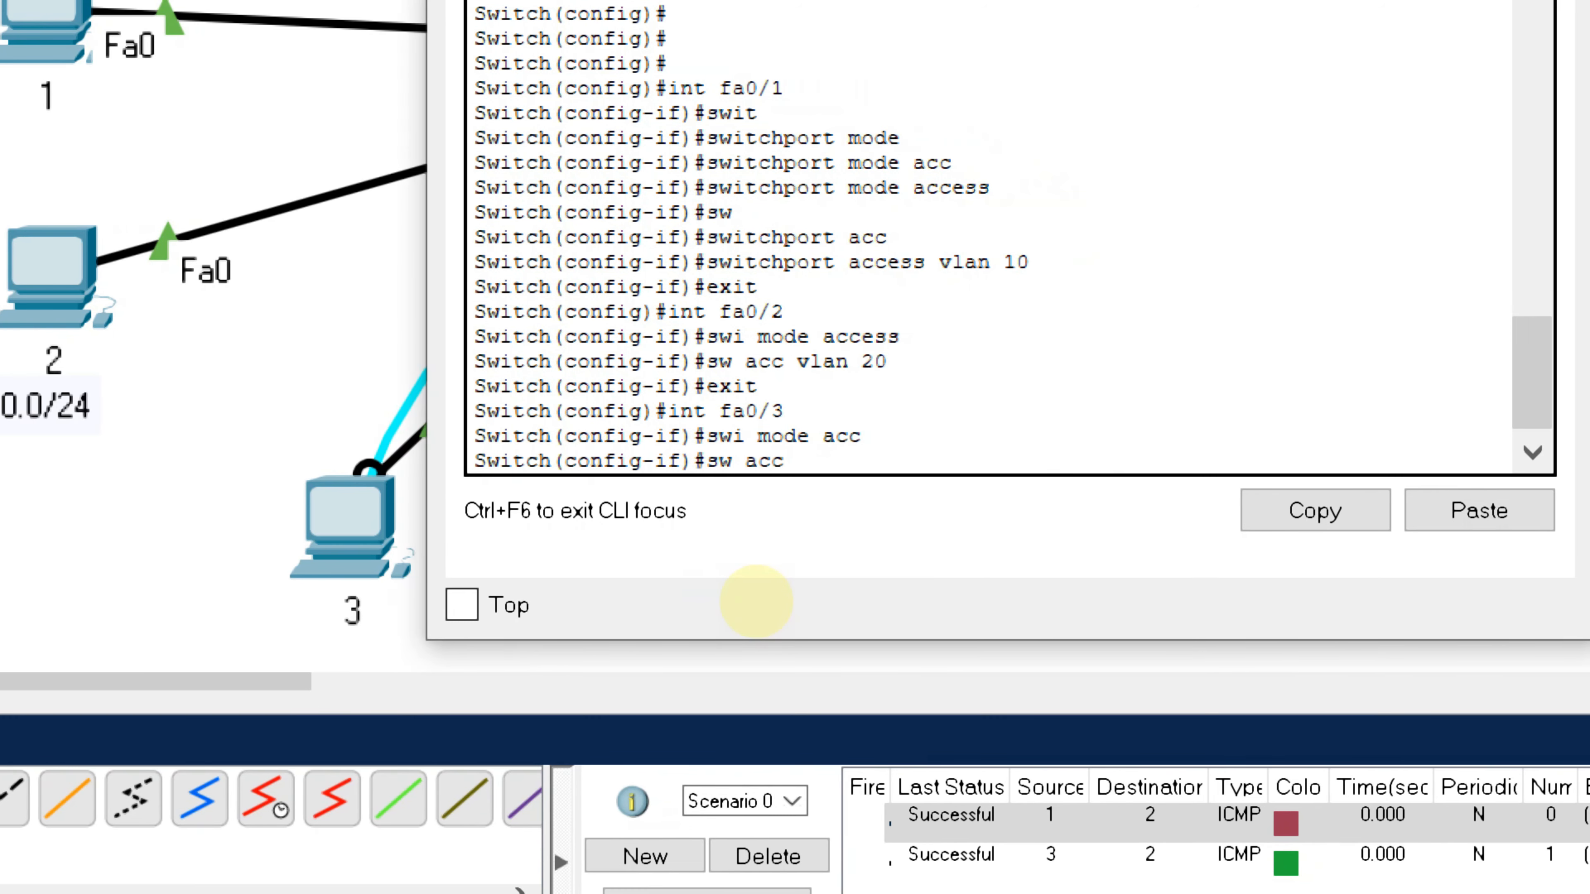
text( clan)
key(BackSpace)
key(BackSpace)
key(BackSpace)
key(BackSpace)
text(vla)
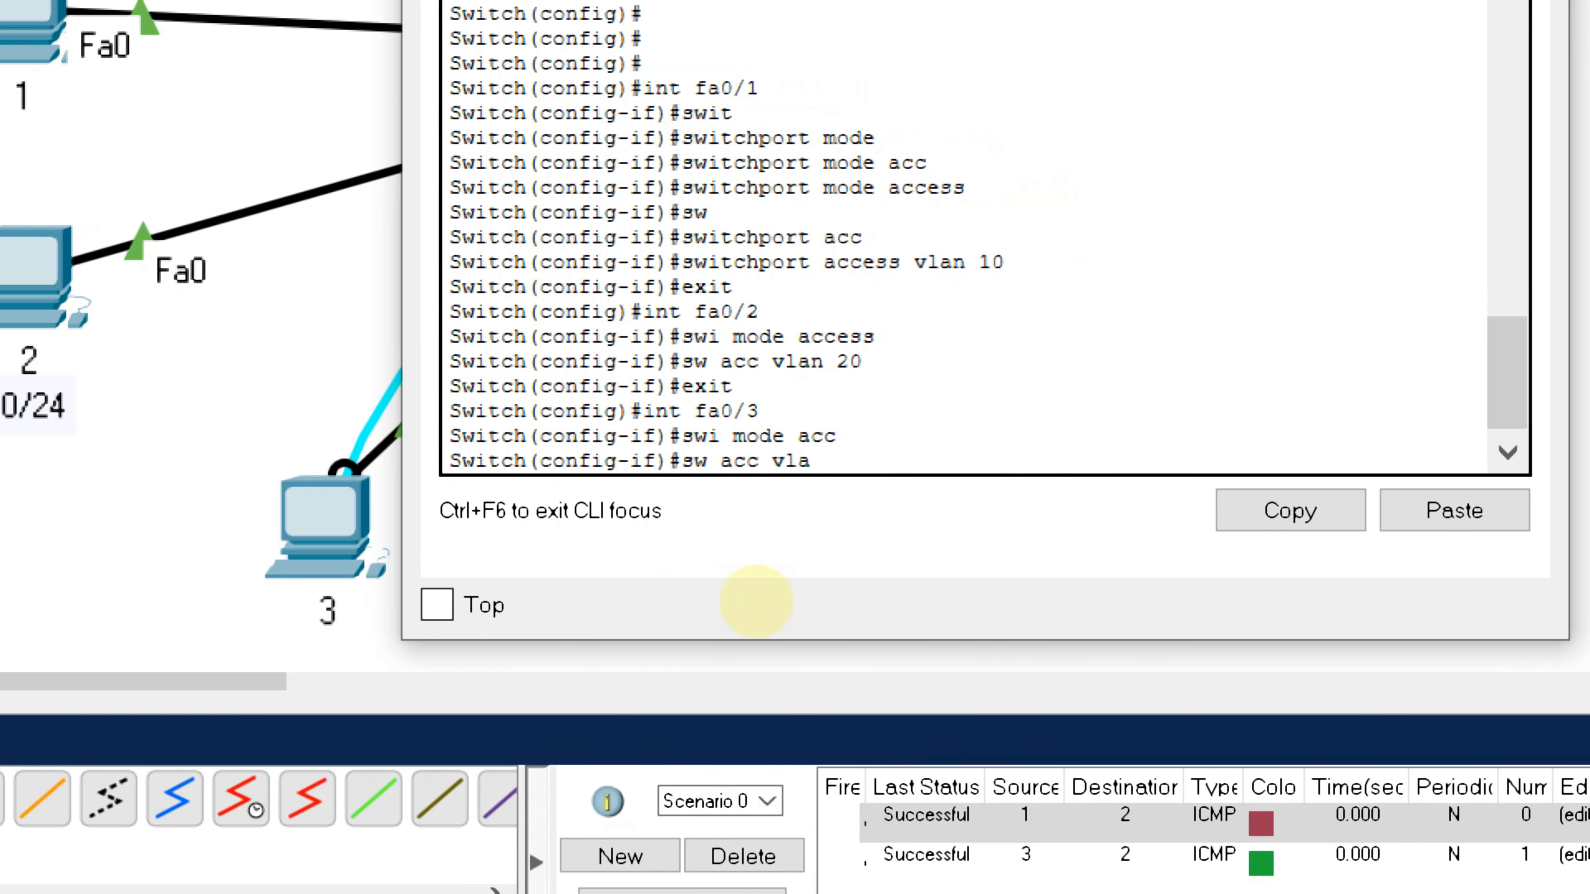
text(n 30)
key(Return)
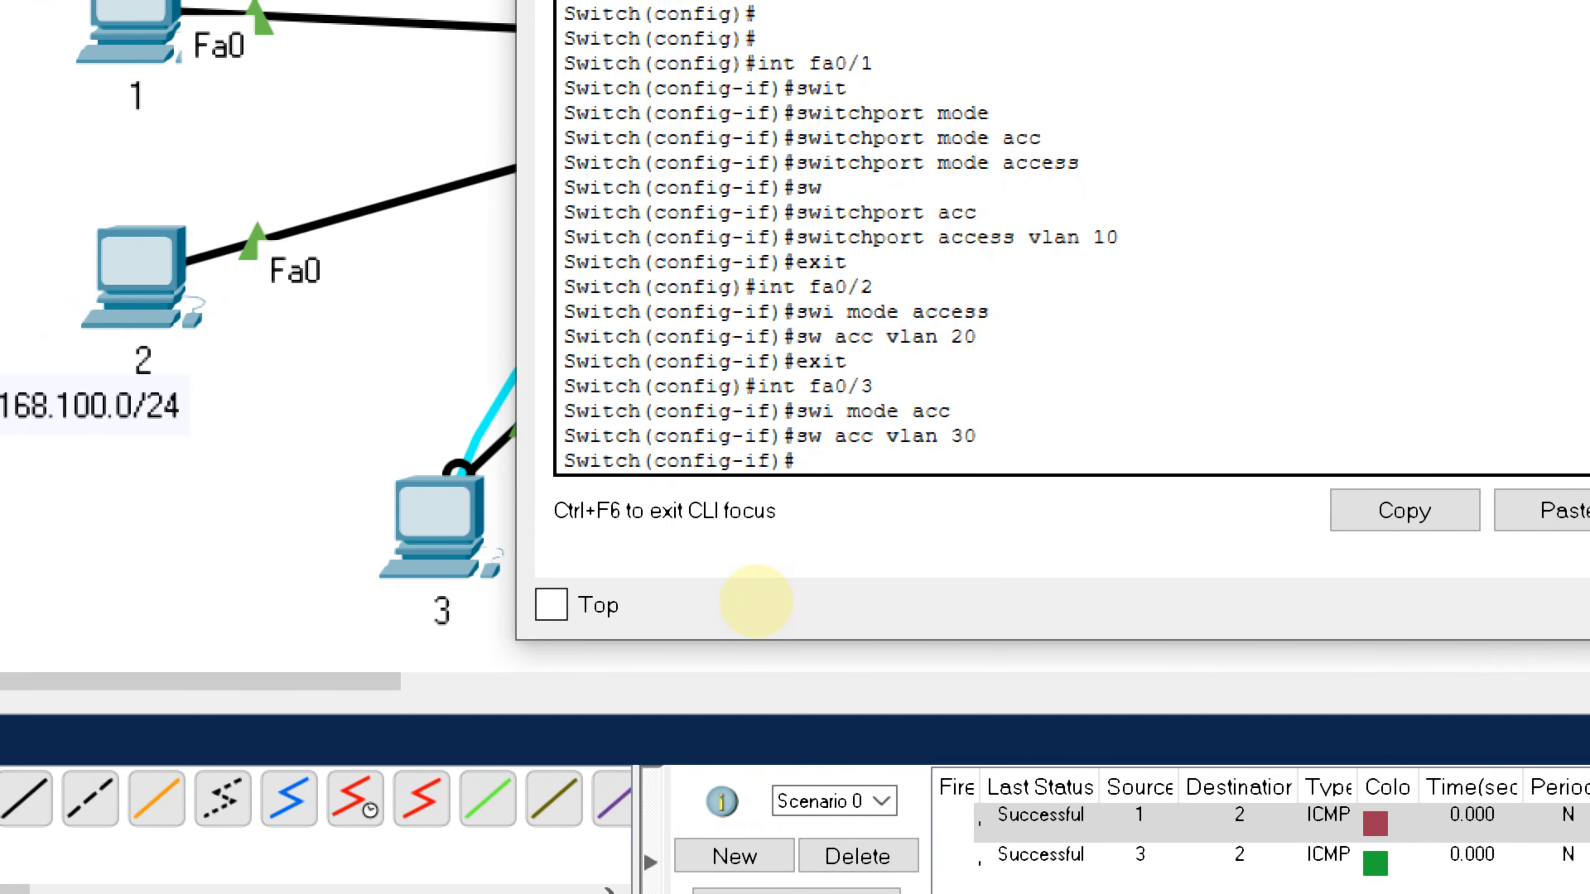
text(exit)
key(Return)
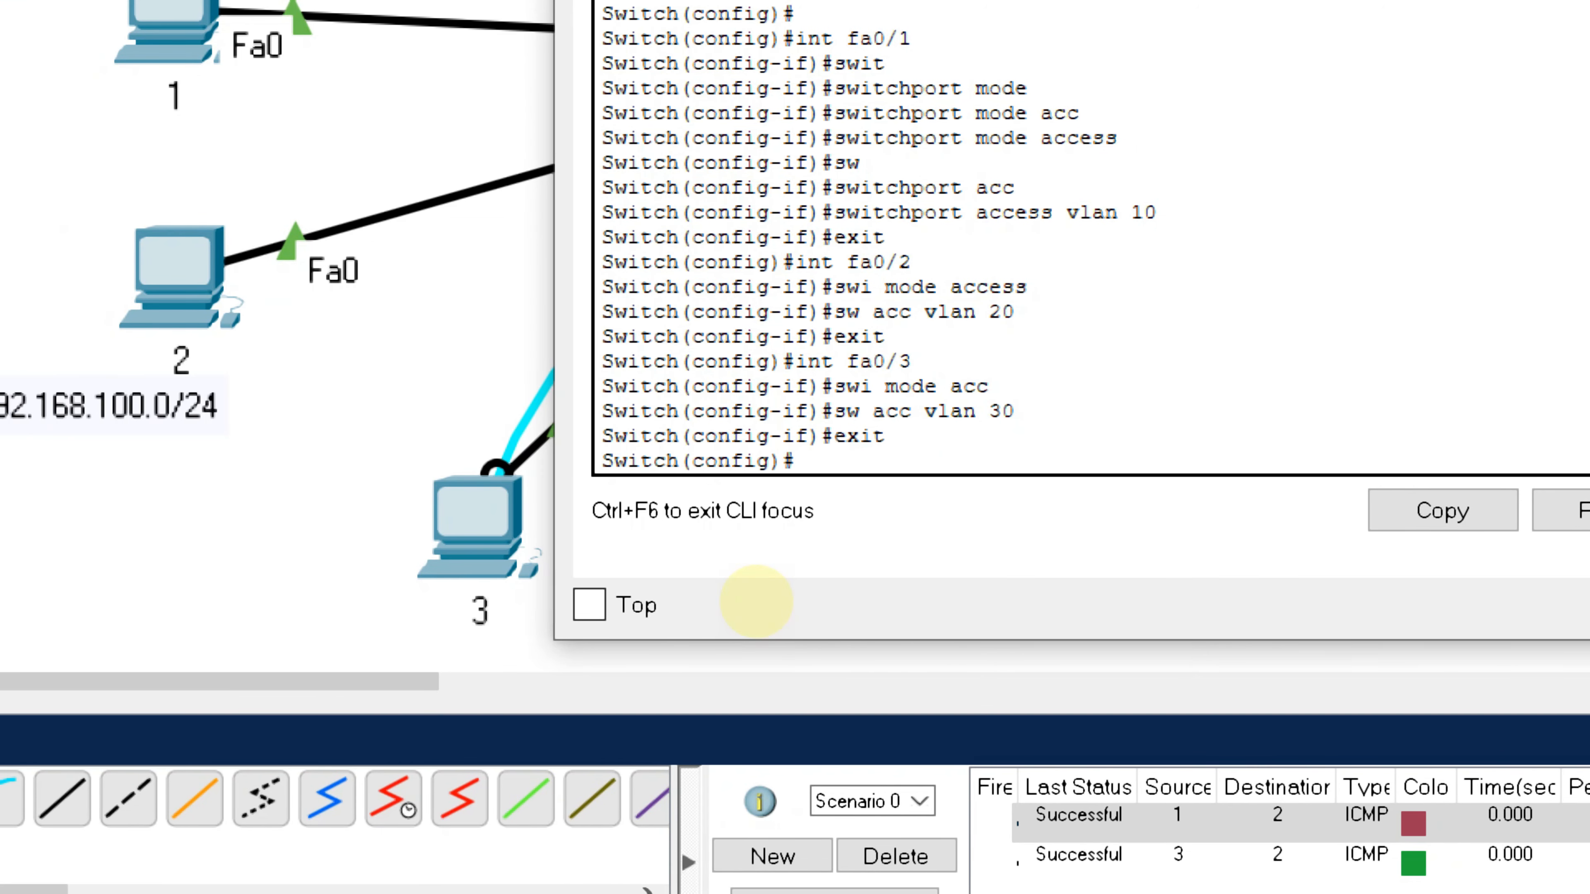
List the VLANs and their assigned ports from configuration mode with do show vlan br
text(dow sho)
key(BackSpace)
key(BackSpace)
key(BackSpace)
key(BackSpace)
key(BackSpace)
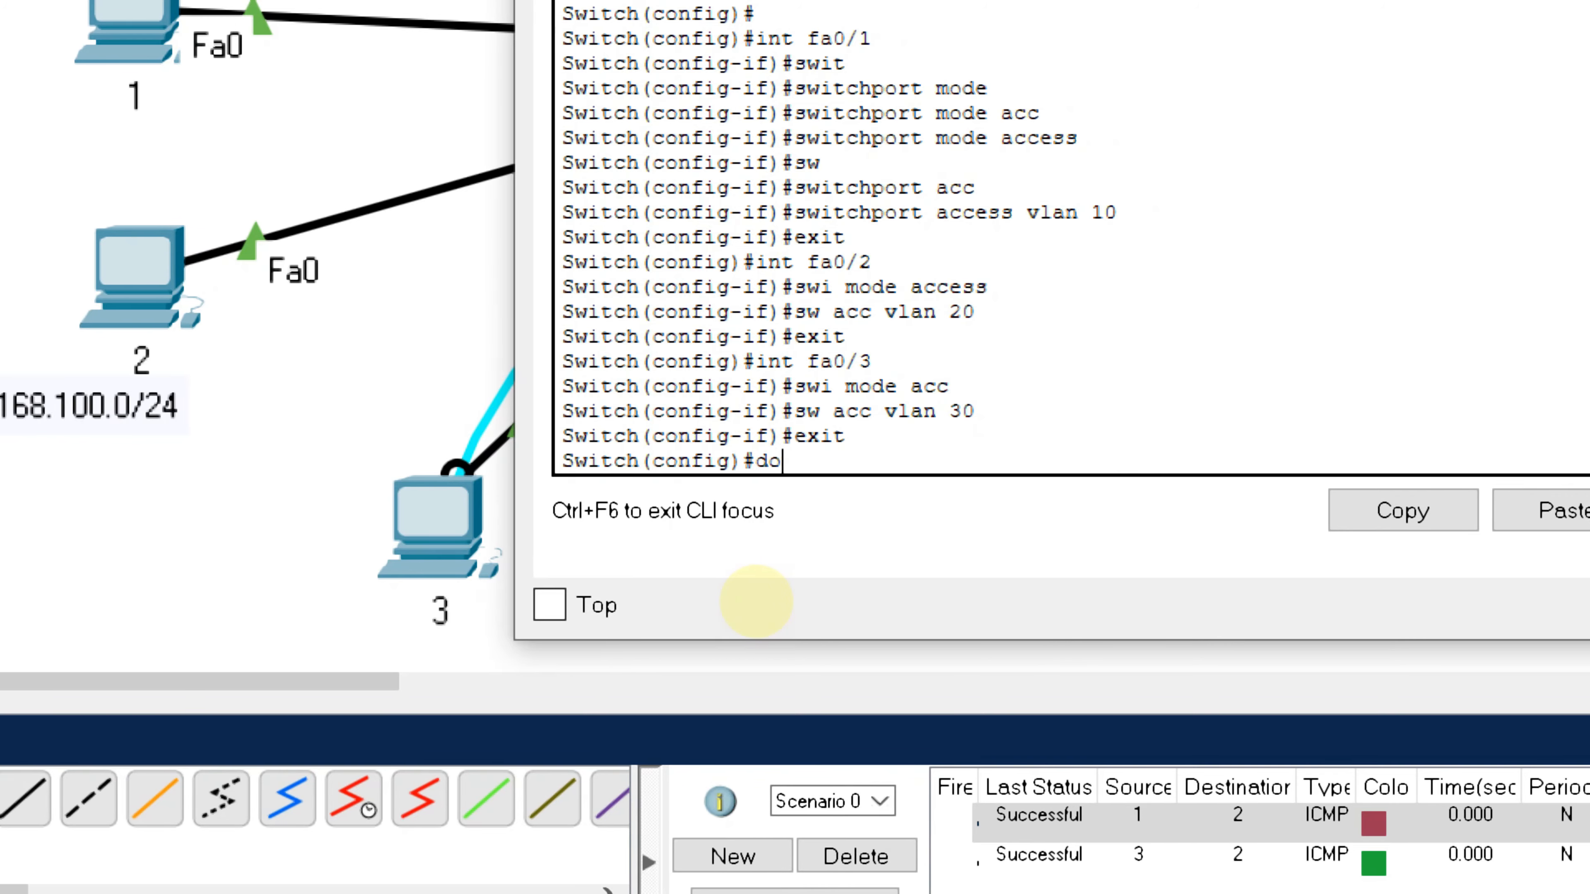
text(show)
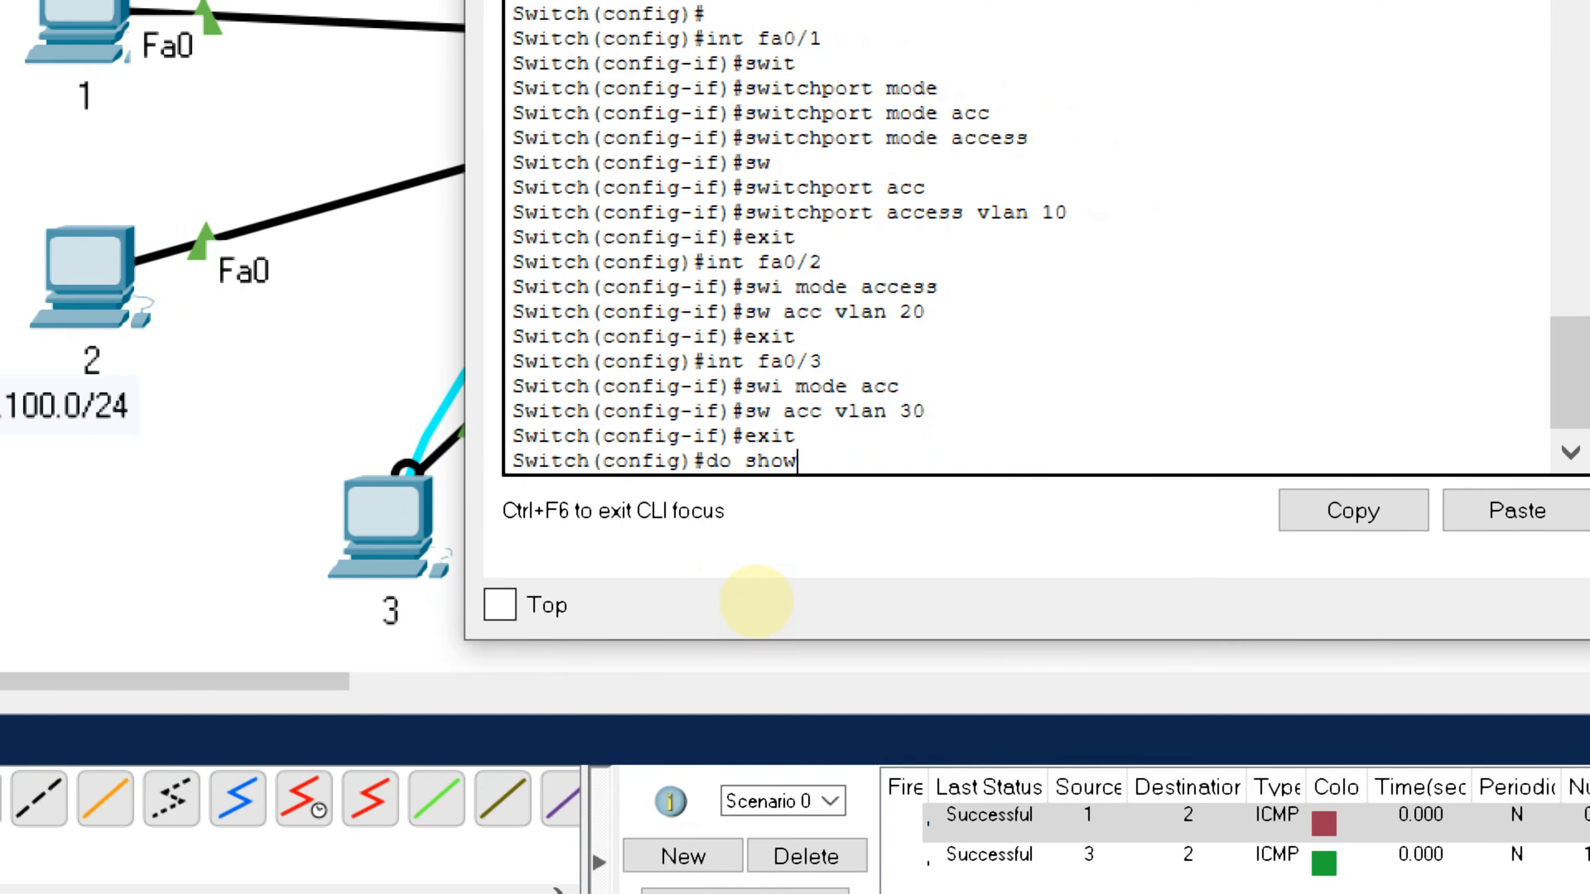
key(Return)
text(do show vlan br)
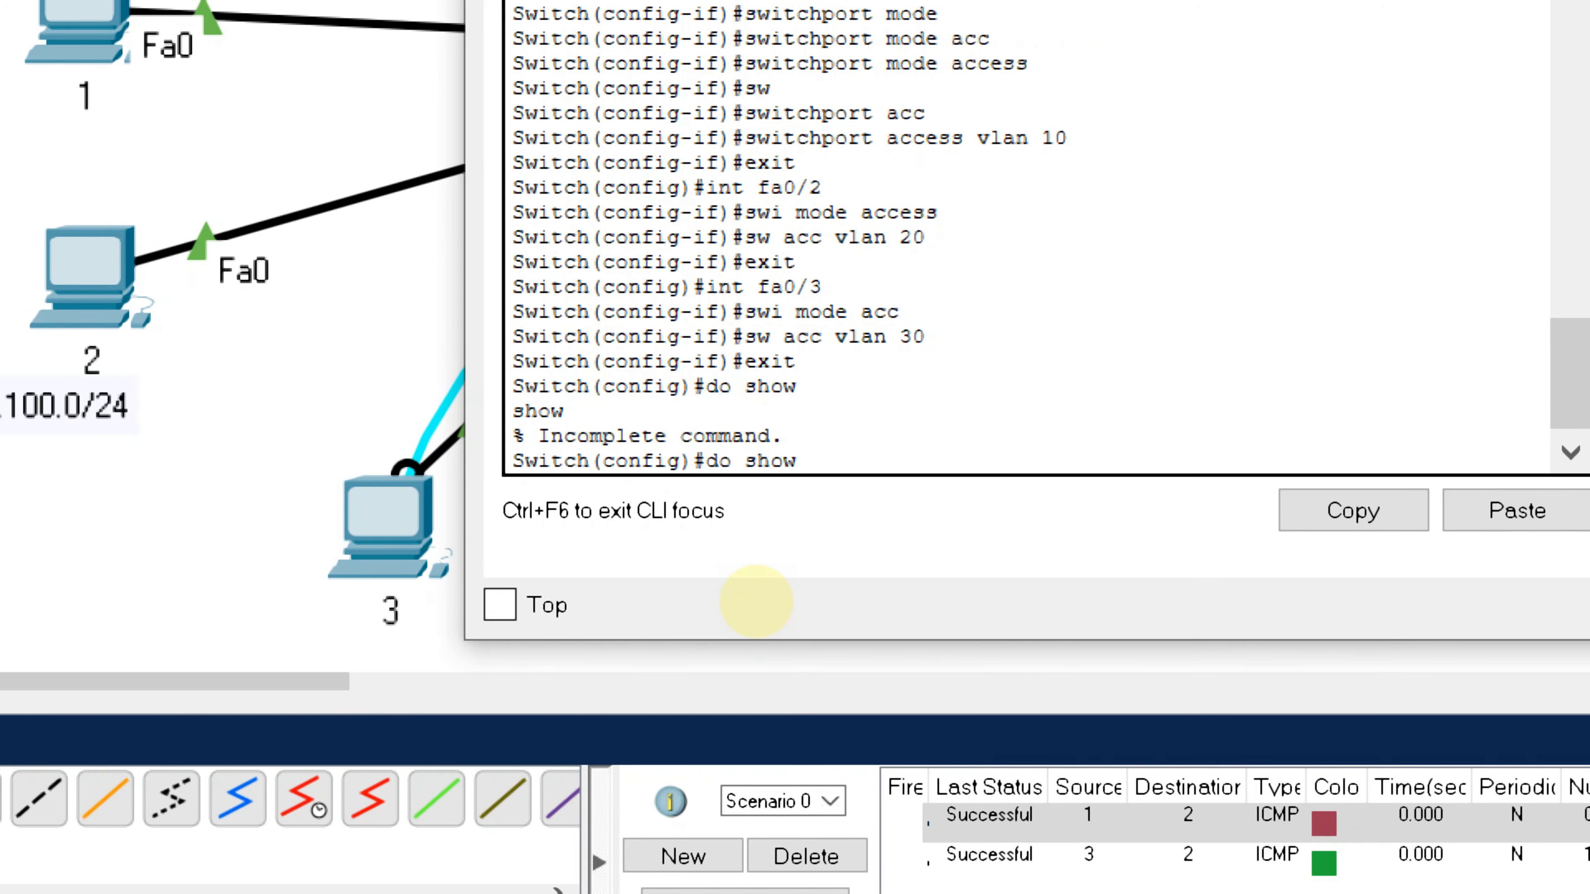
key(Return)
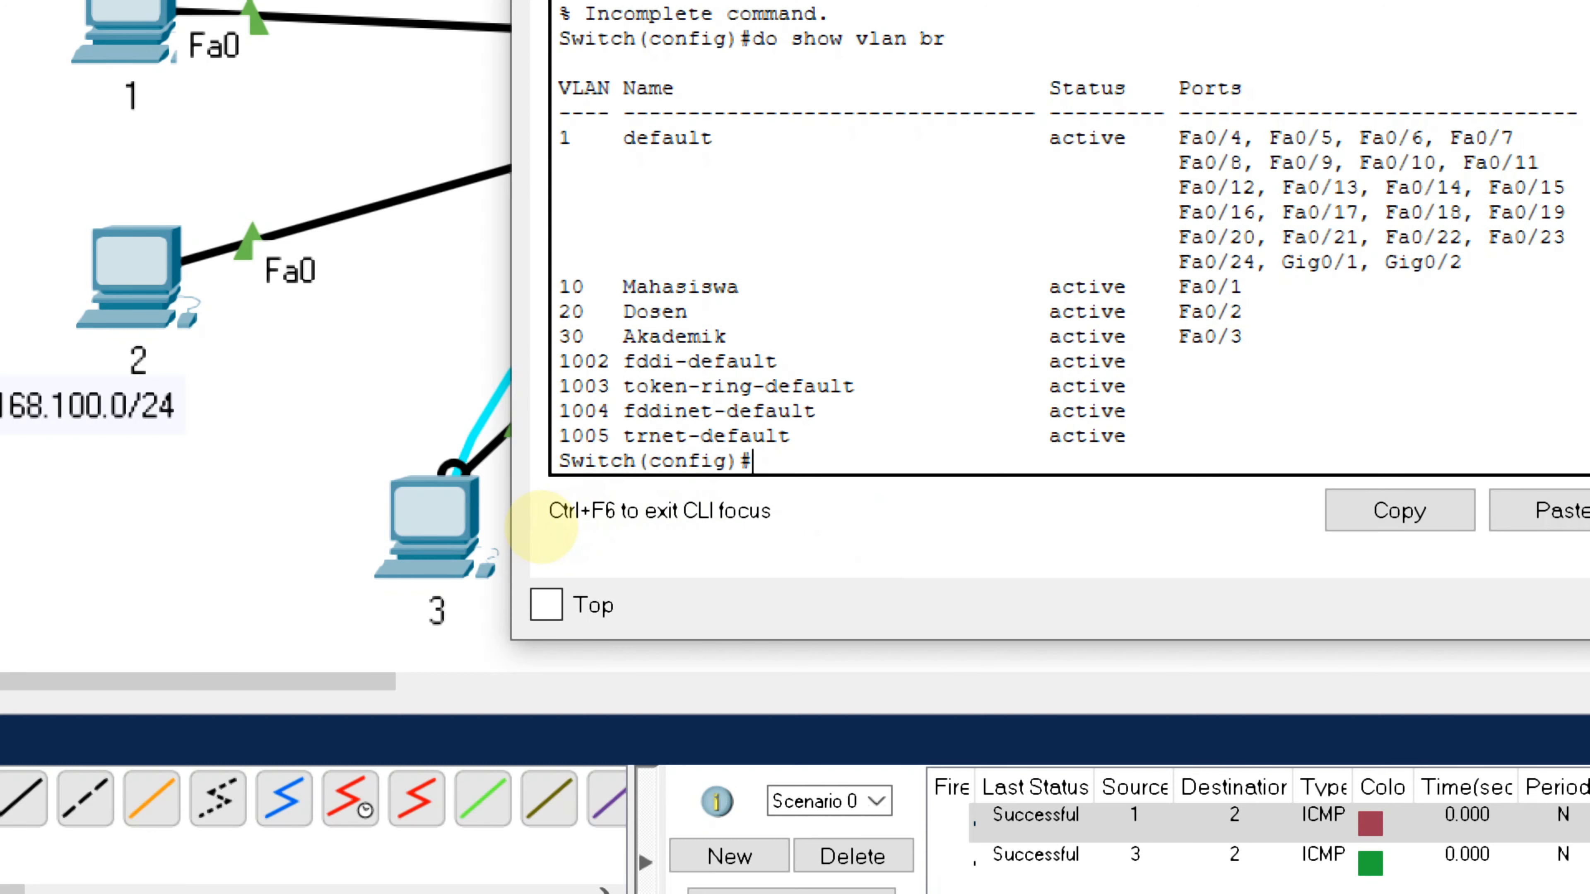
Exit global configuration mode on the switch and re-enter it with conf t
text(exit)
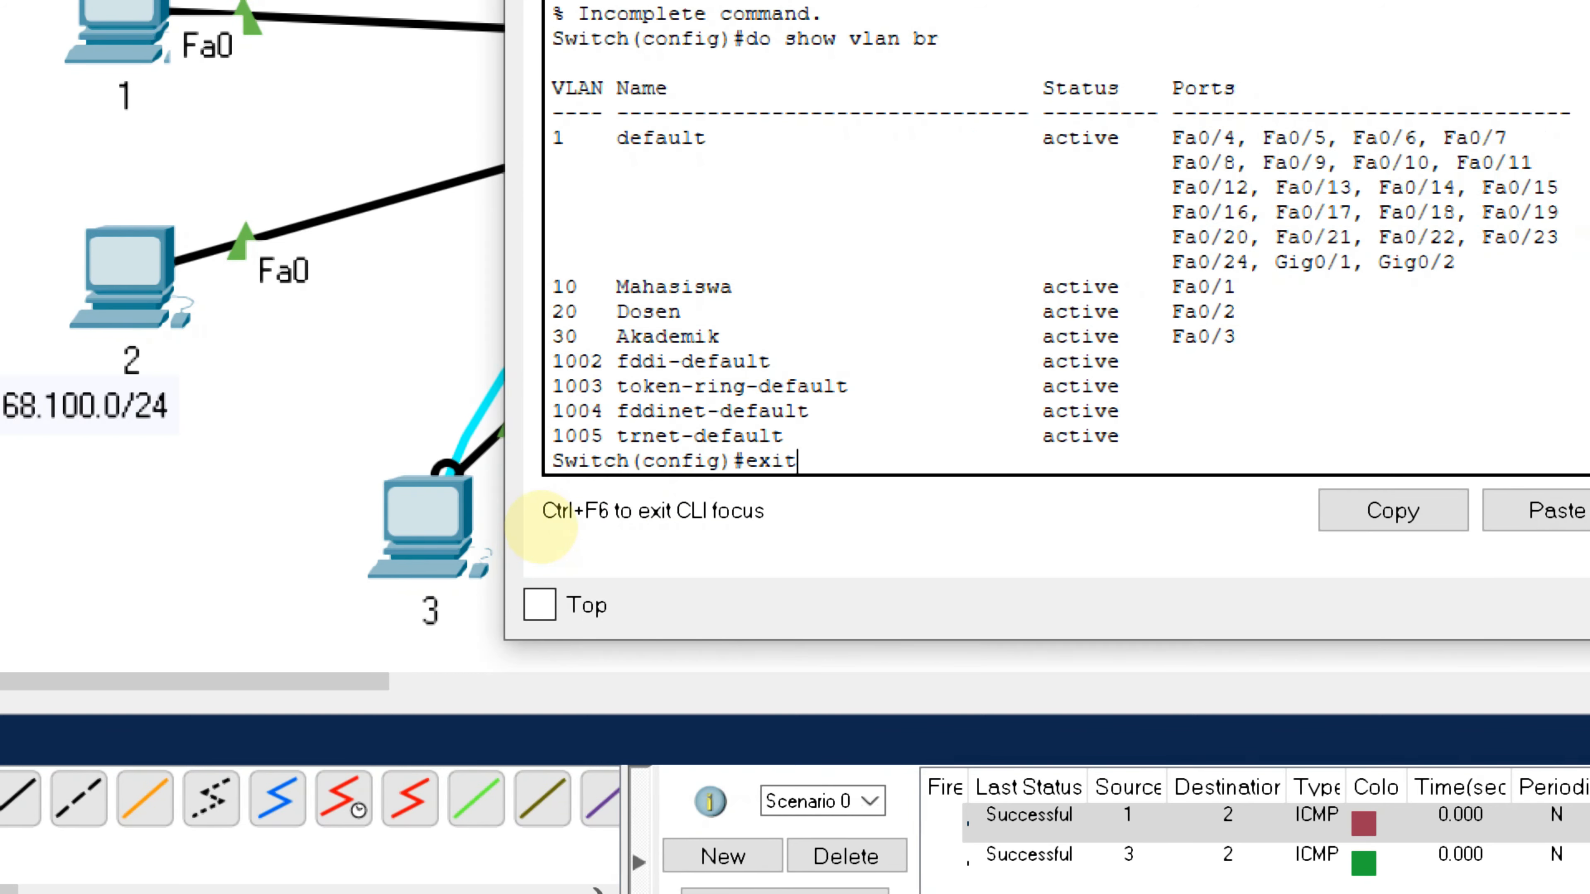
key(Return)
text(con)
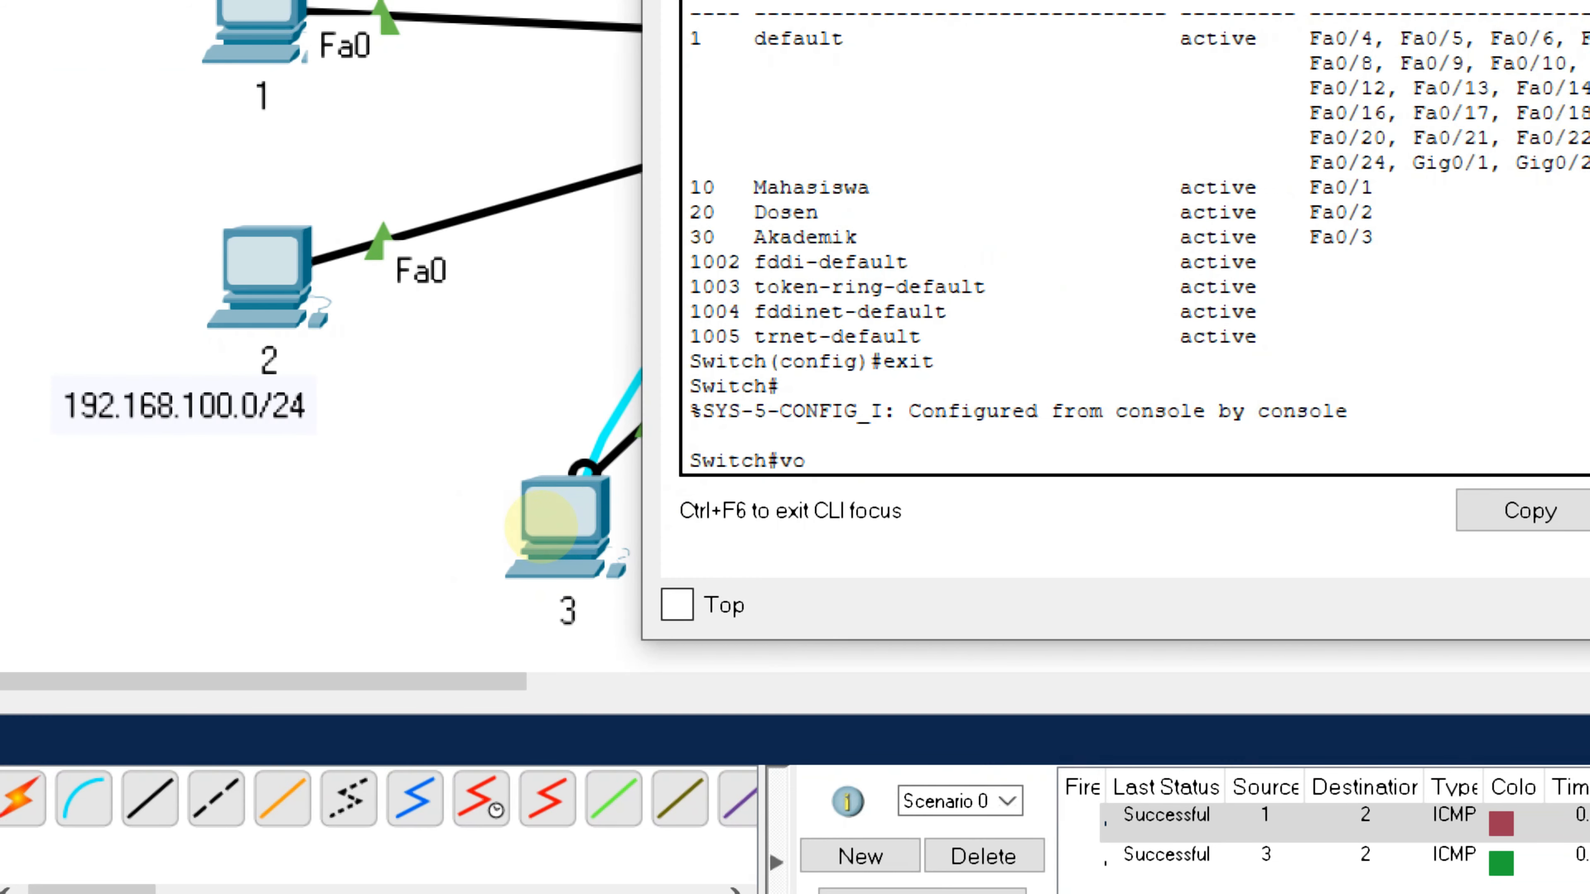
text(f t)
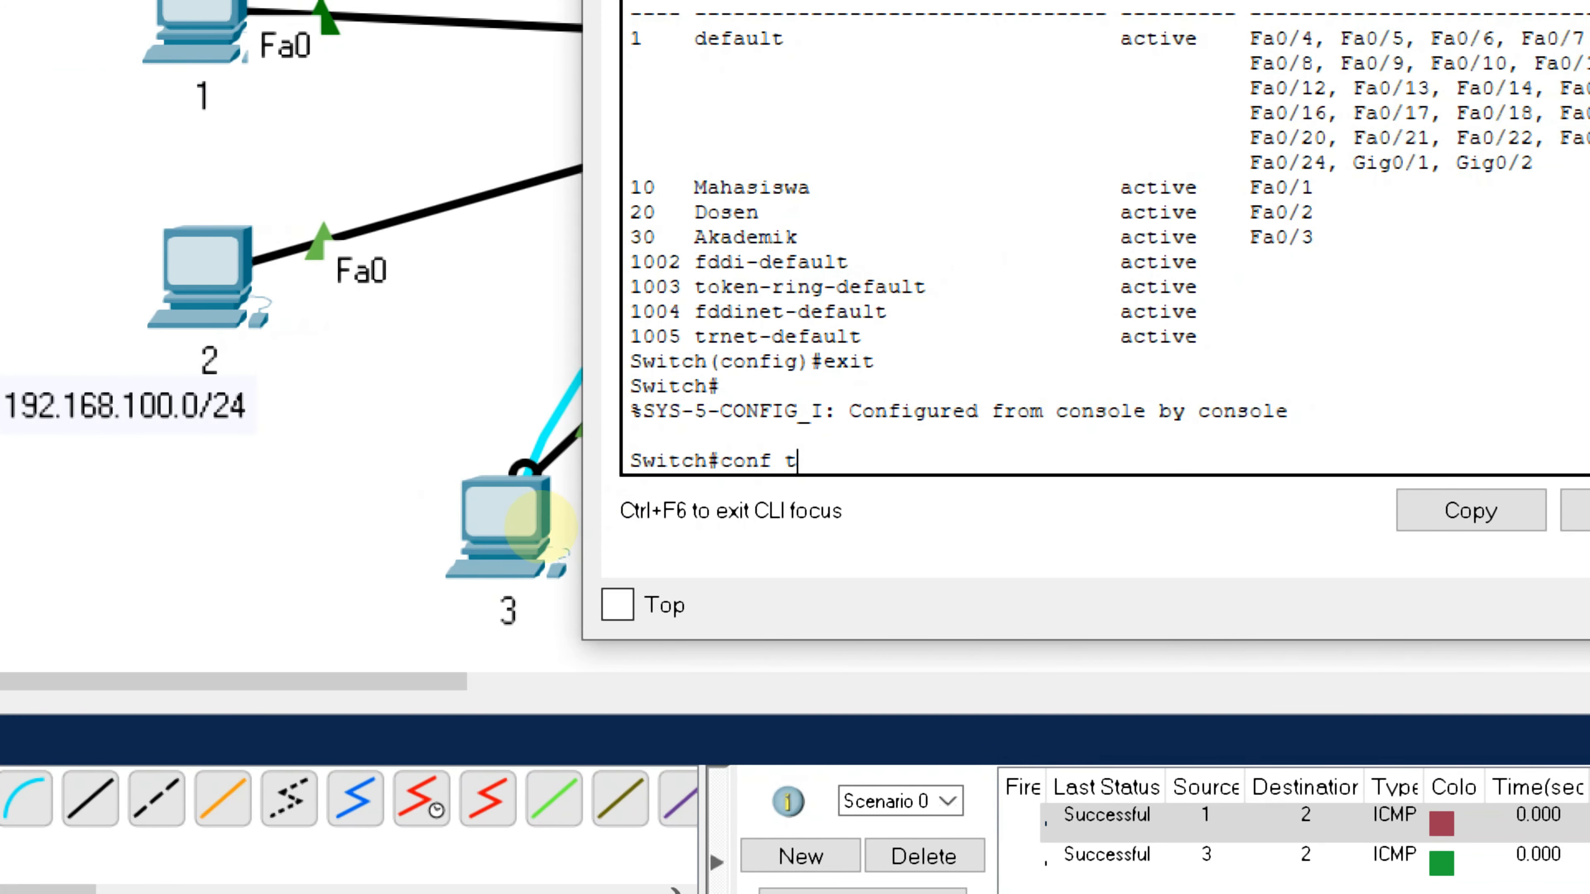
key(Return)
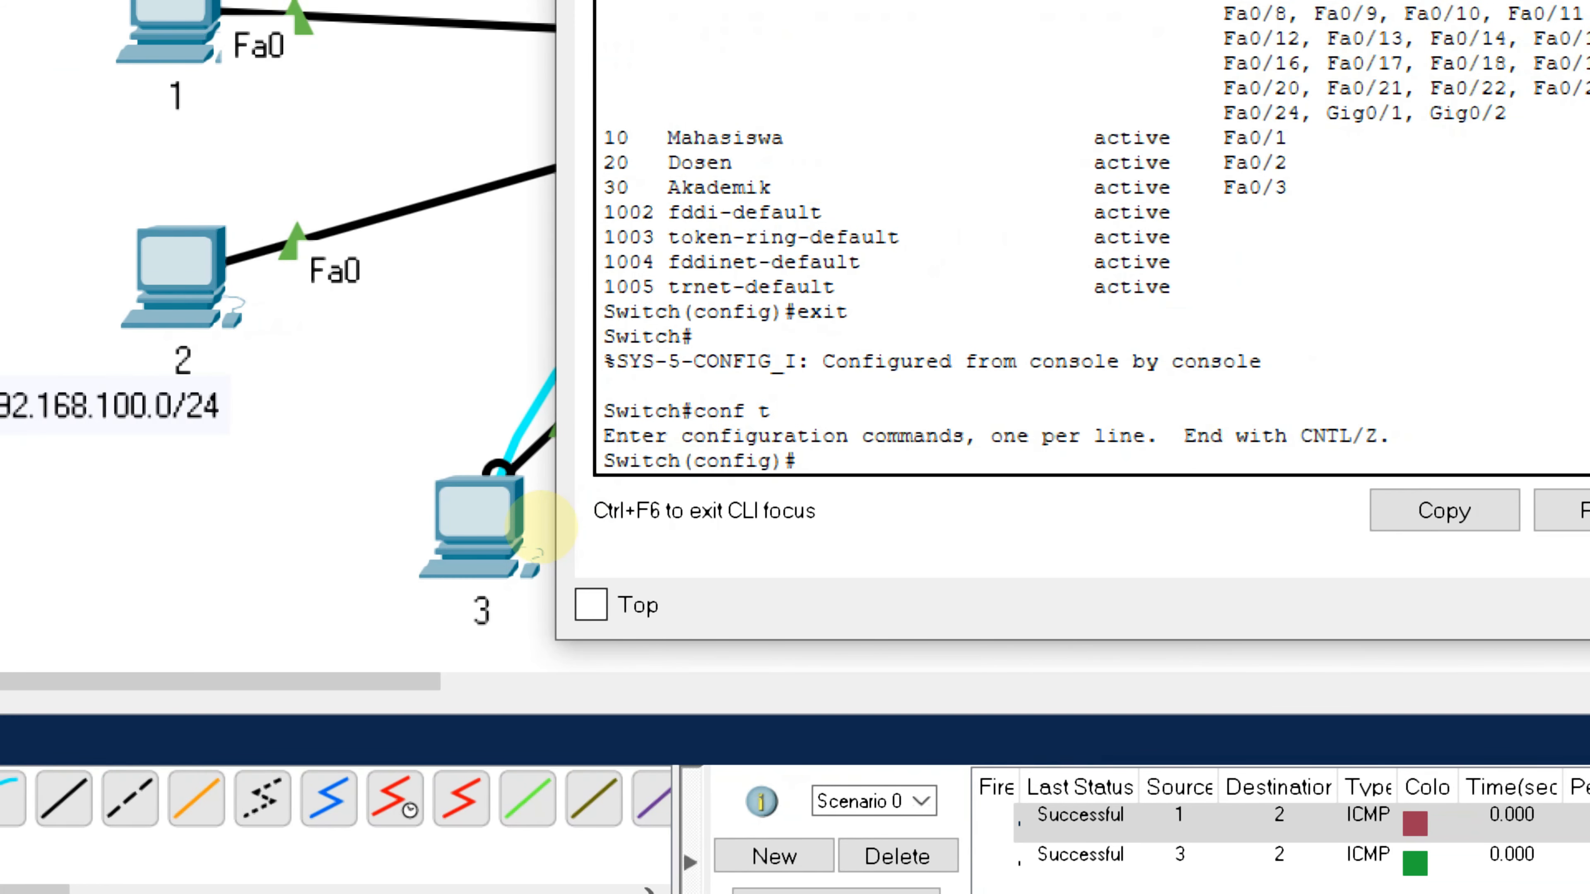
Enter interface fa0/1 and try the combined command swi mode acc vlan 20
text(v)
key(BackSpace)
text(int fa0)
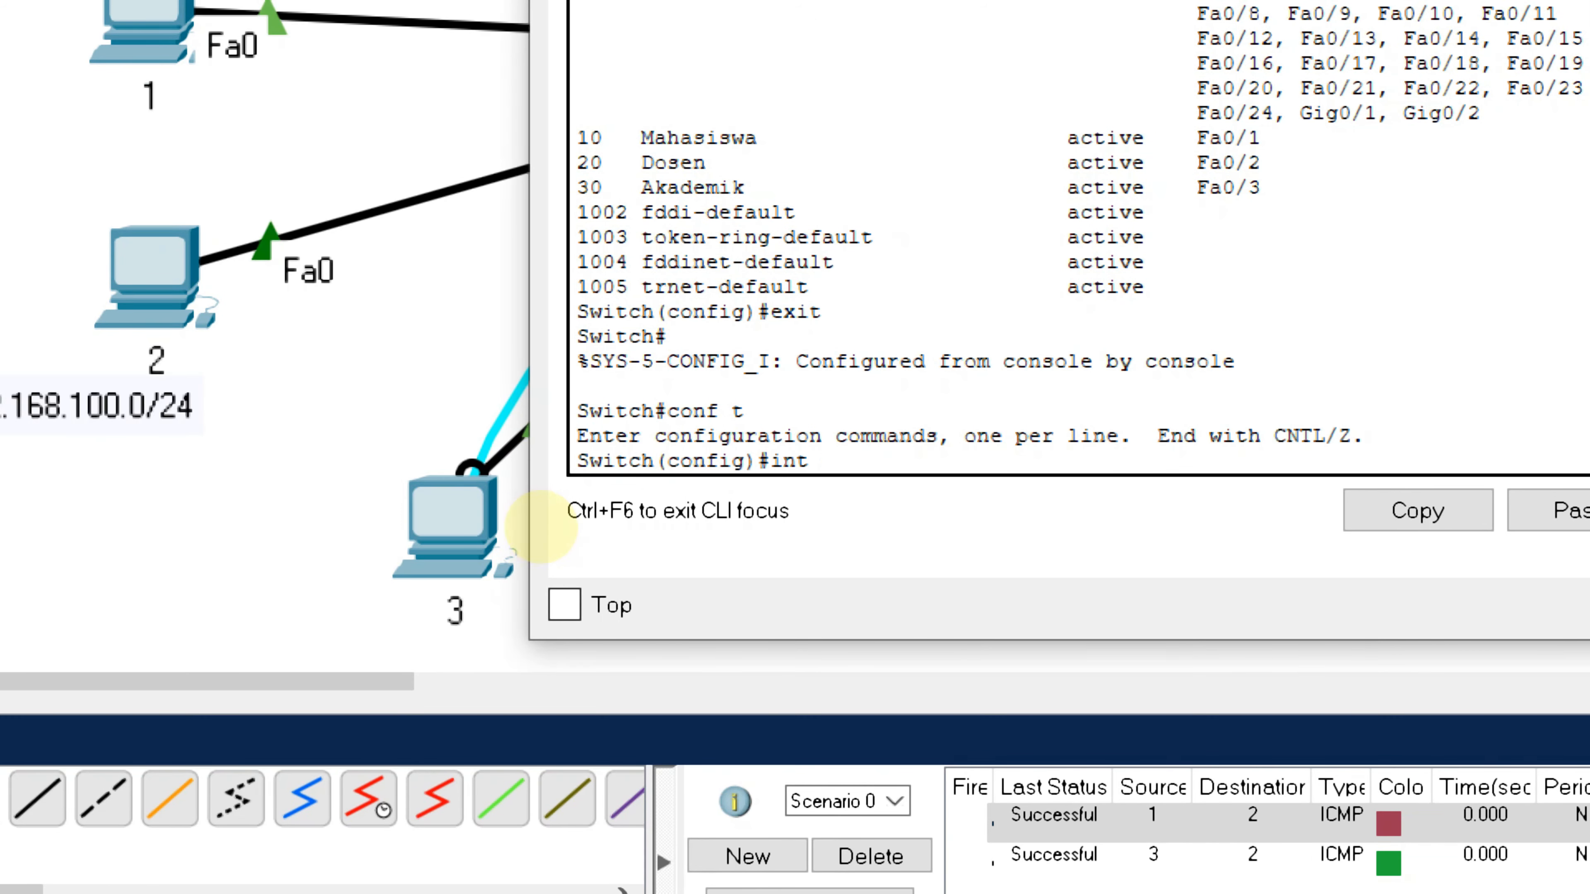
text(/2)
key(BackSpace)
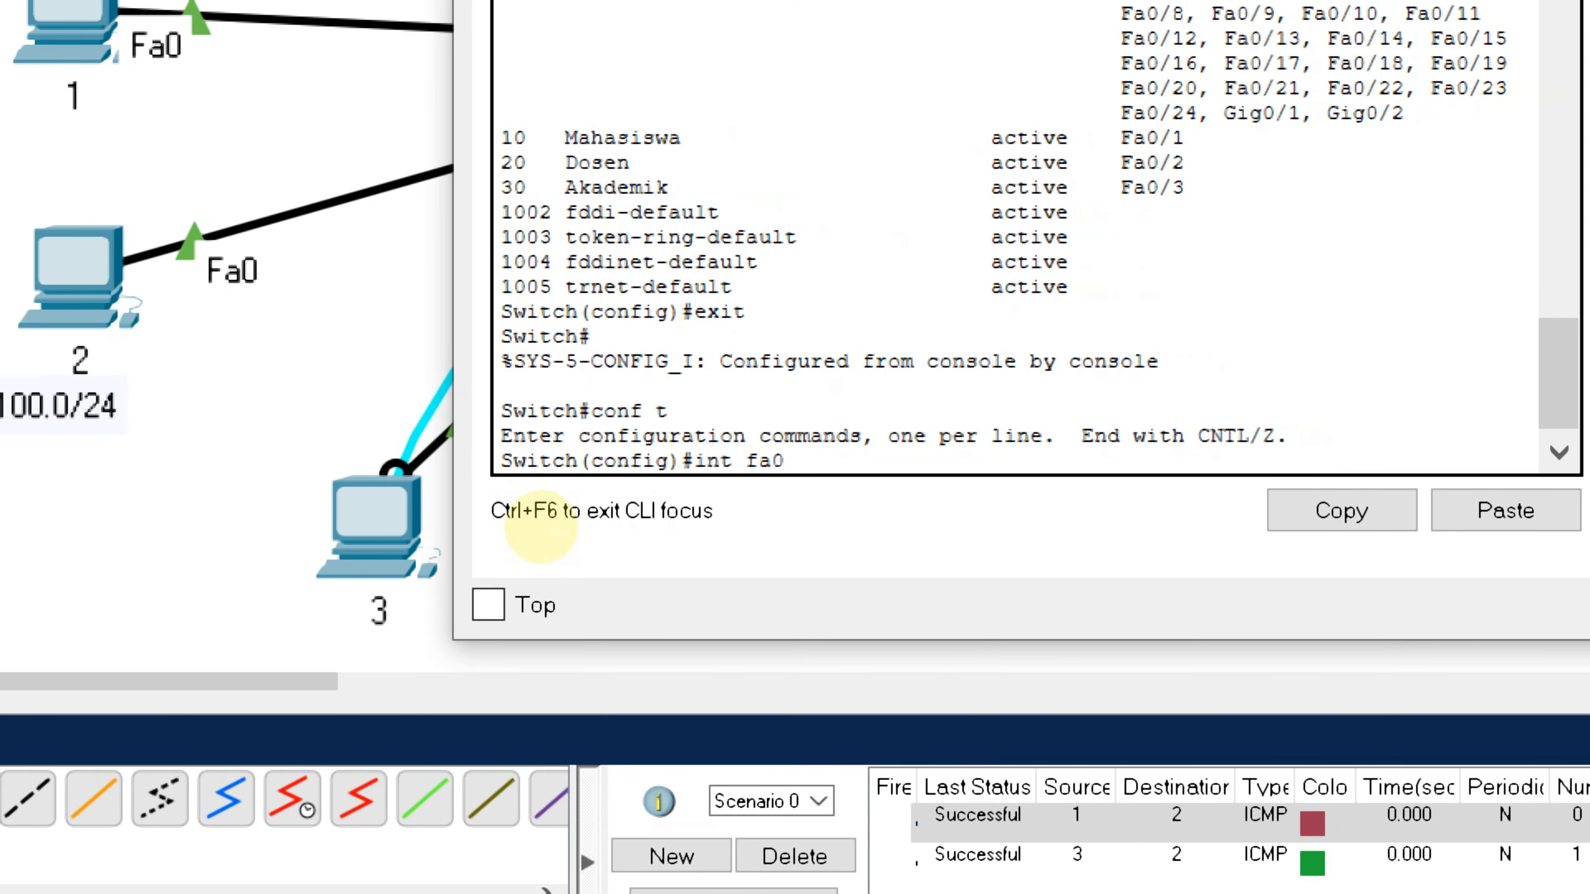
text(1)
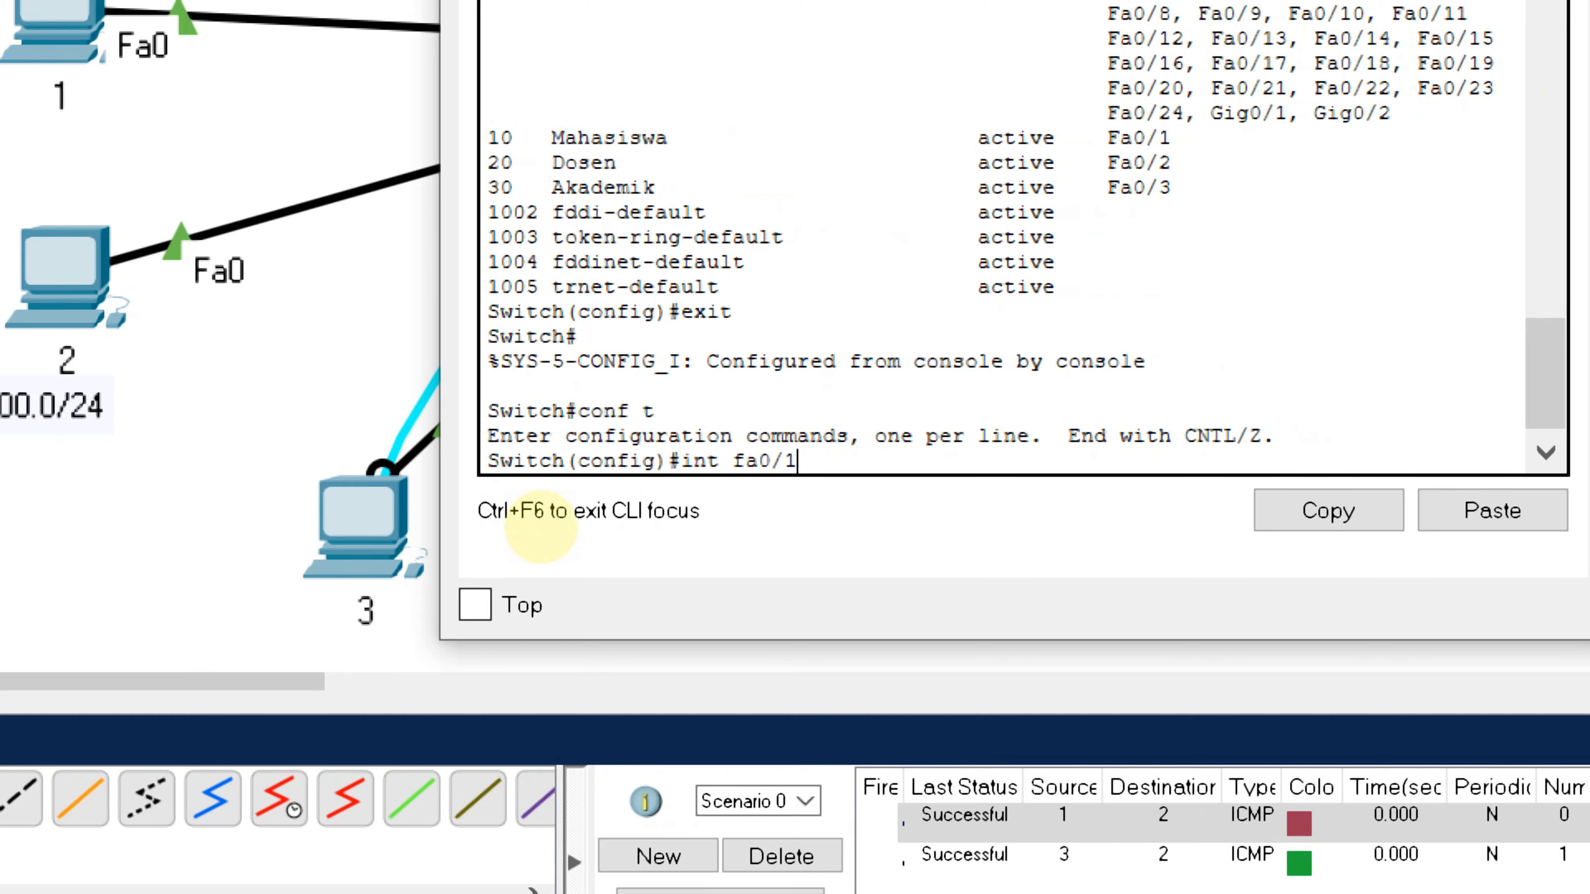
key(Return)
text(swi mode)
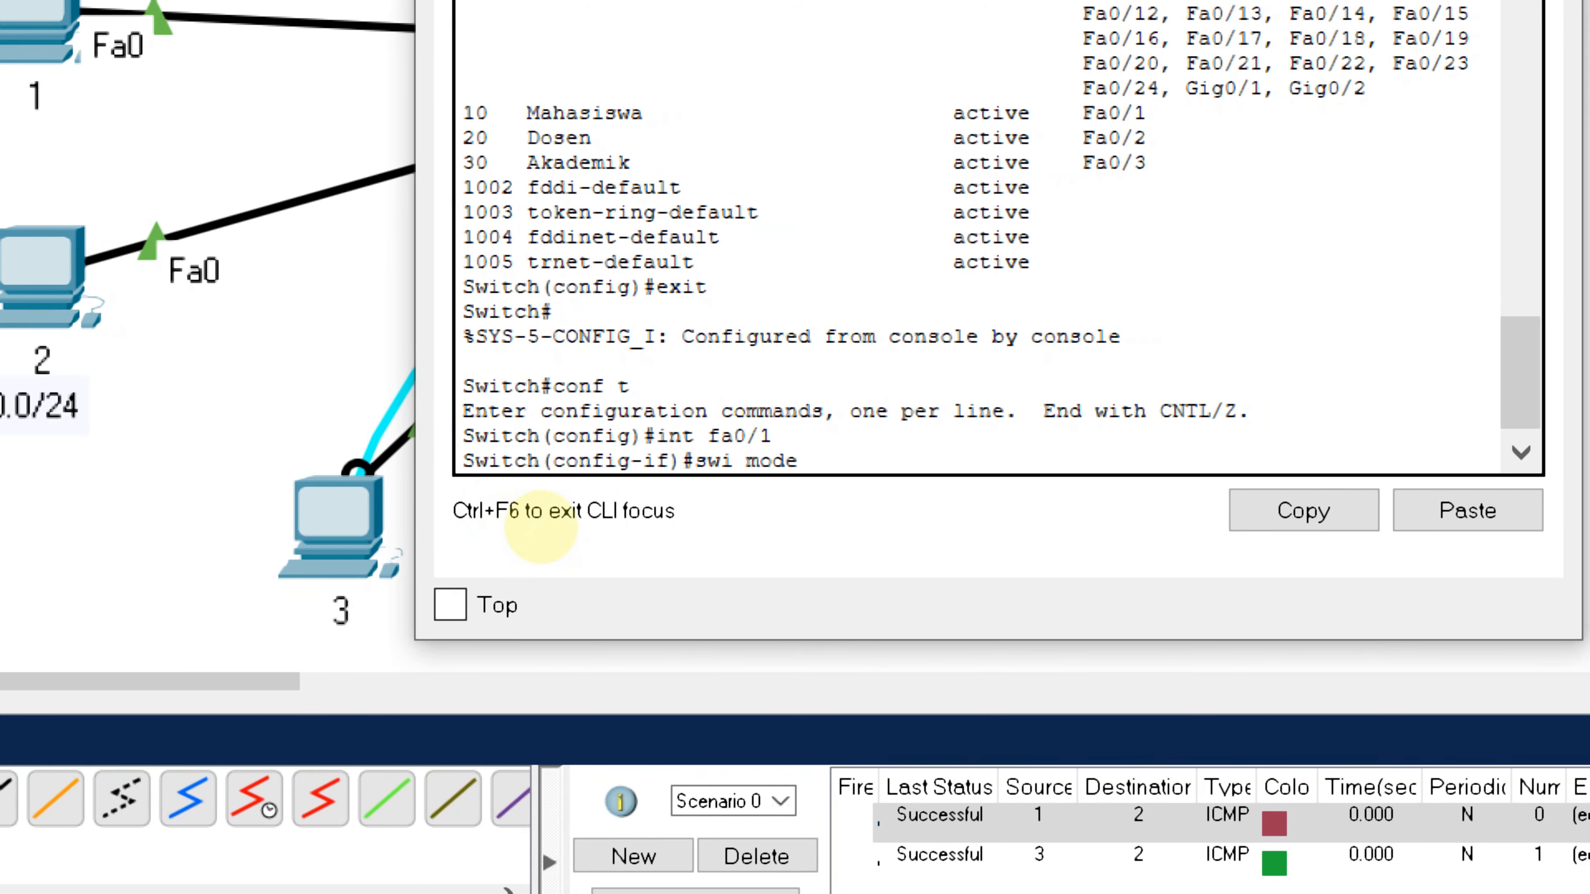
text( acc vlan)
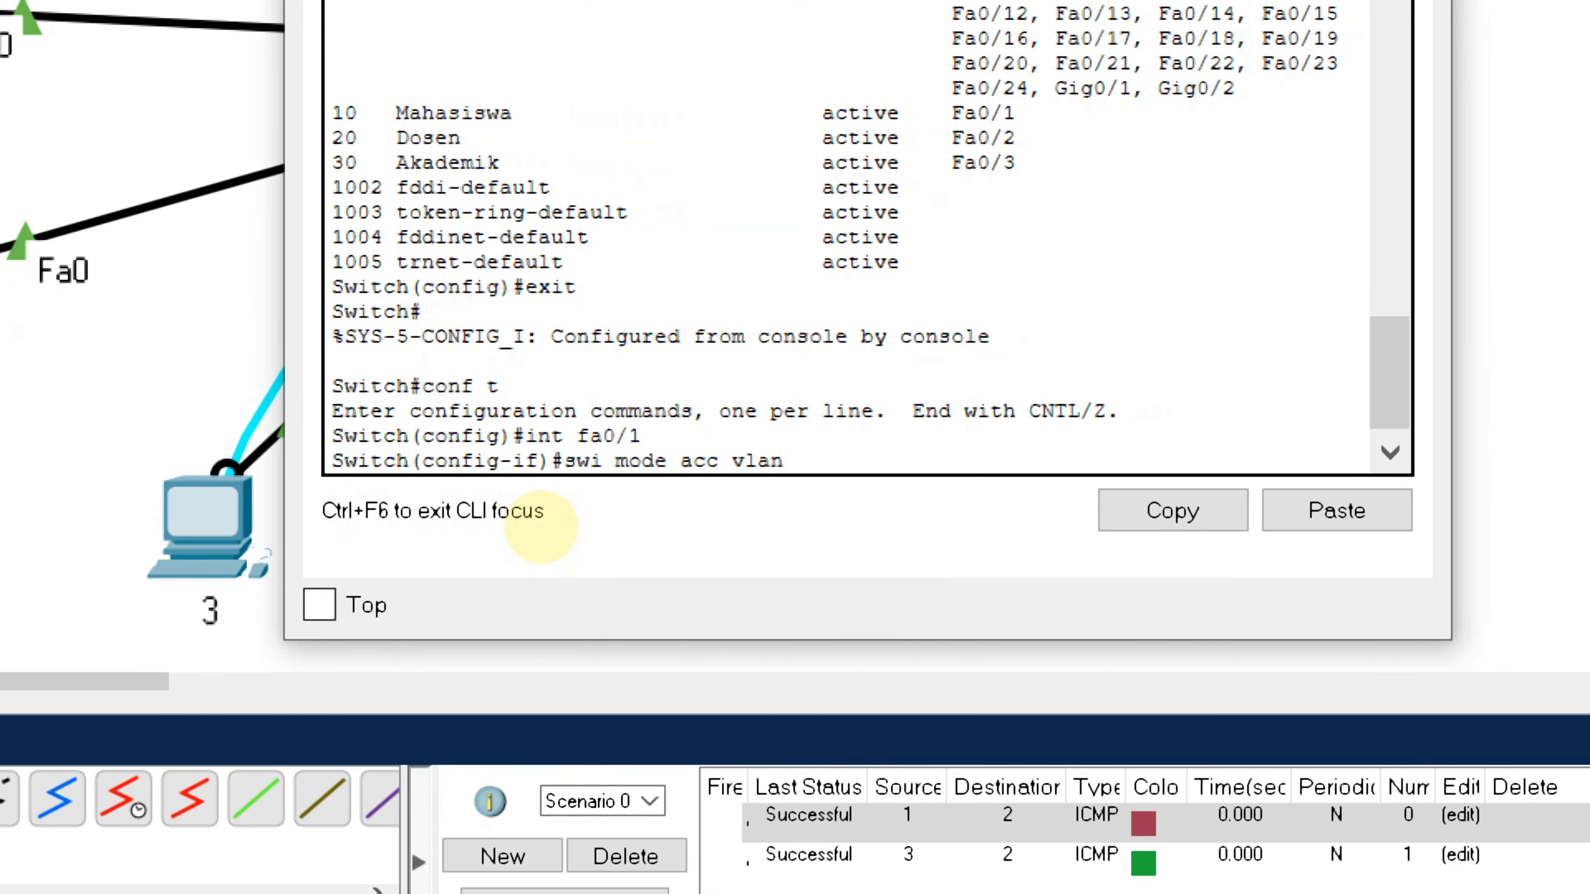
text( 20)
key(Return)
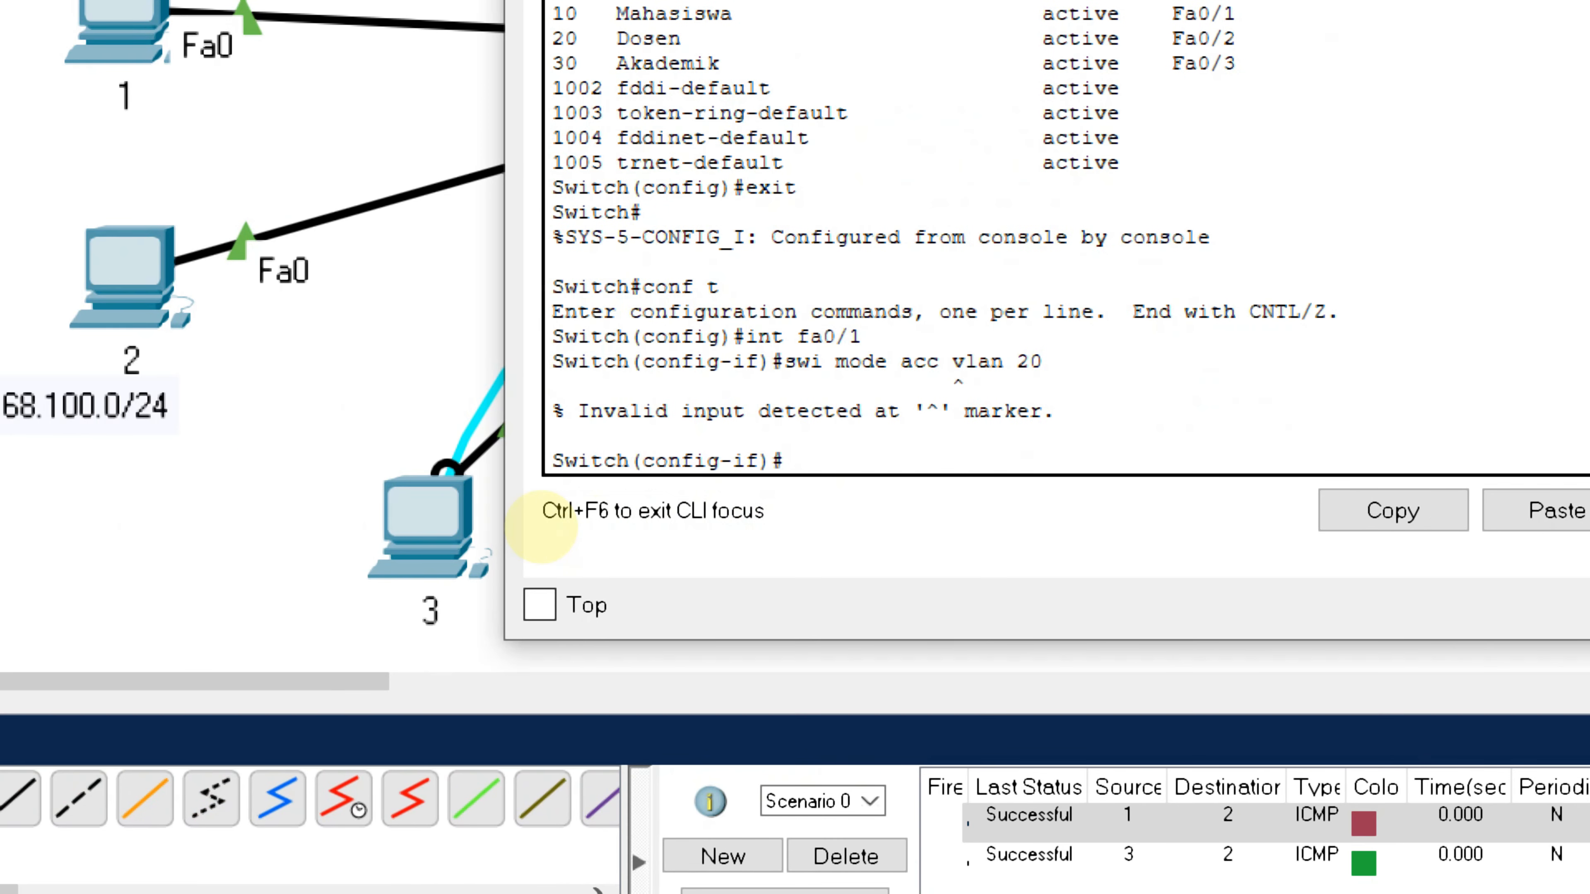
Shorten the previous command to swi mode acc and run it on fa0/1
key(Up)
key(BackSpace)
key(BackSpace)
key(BackSpace)
key(BackSpace)
key(BackSpace)
key(BackSpace)
key(BackSpace)
key(BackSpace)
key(Return)
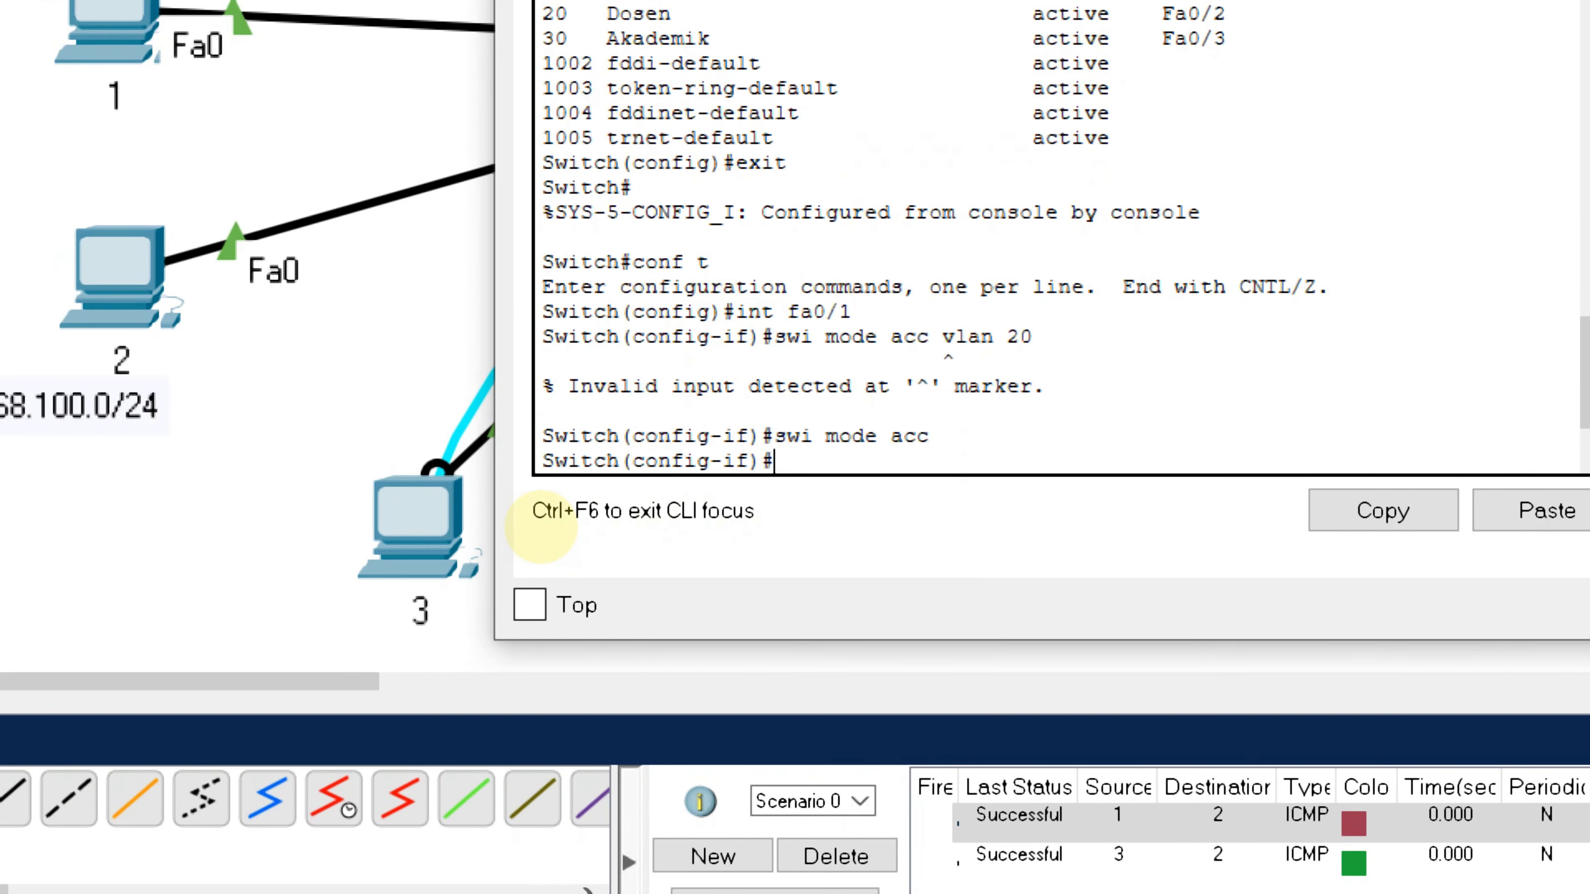
Assign fa0/1 to VLAN 20 with sw acc vlan 20 and leave the interface configuration with ex
text(sw acc vlan )
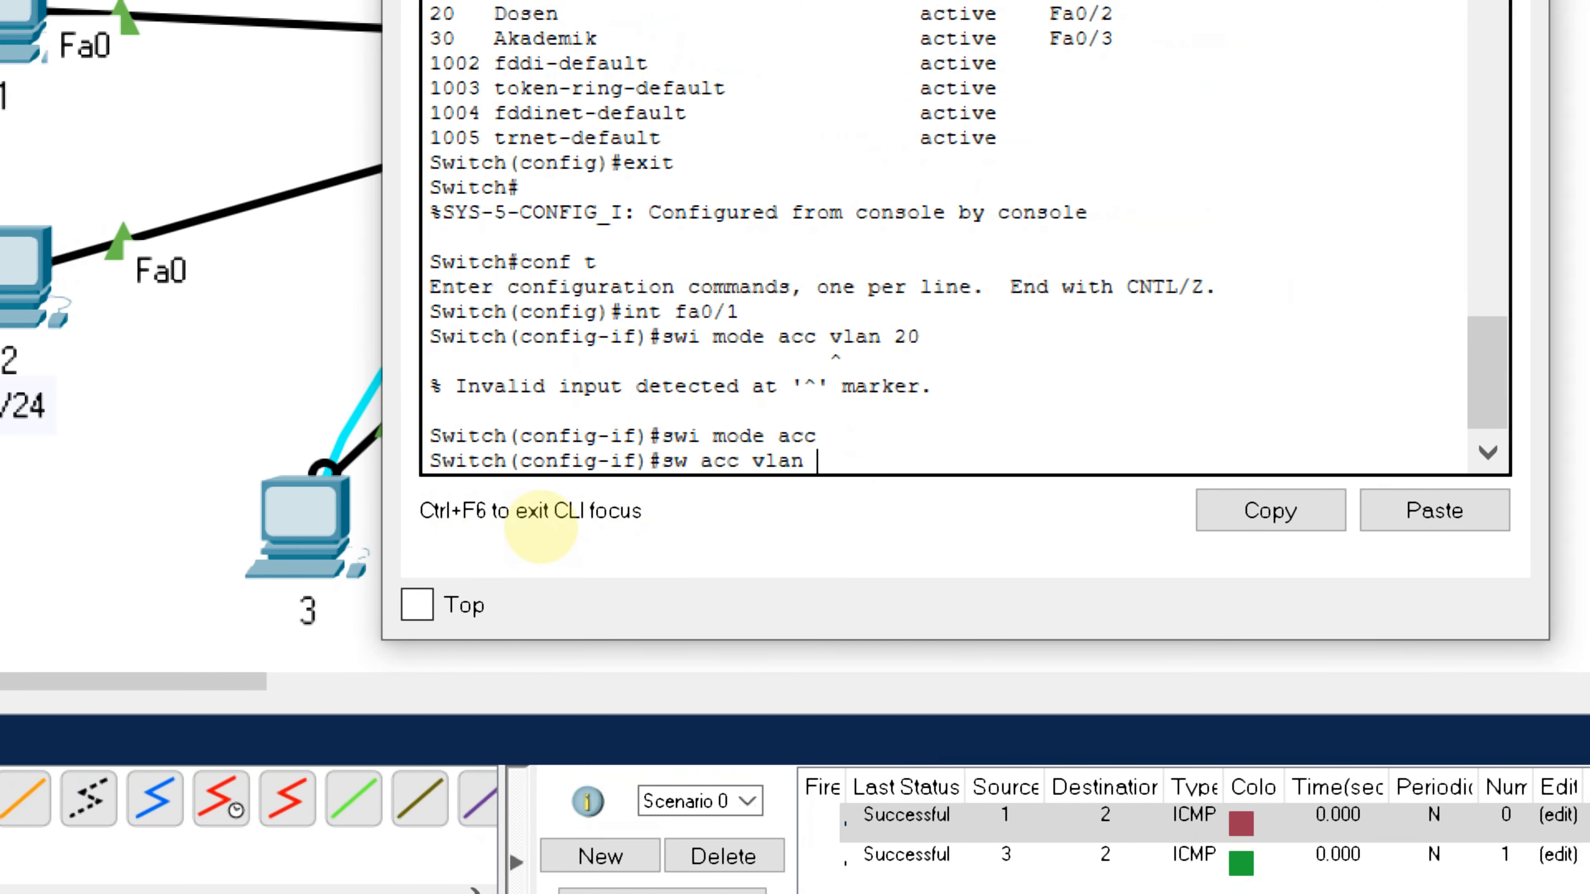
text(20)
key(Return)
text(e)
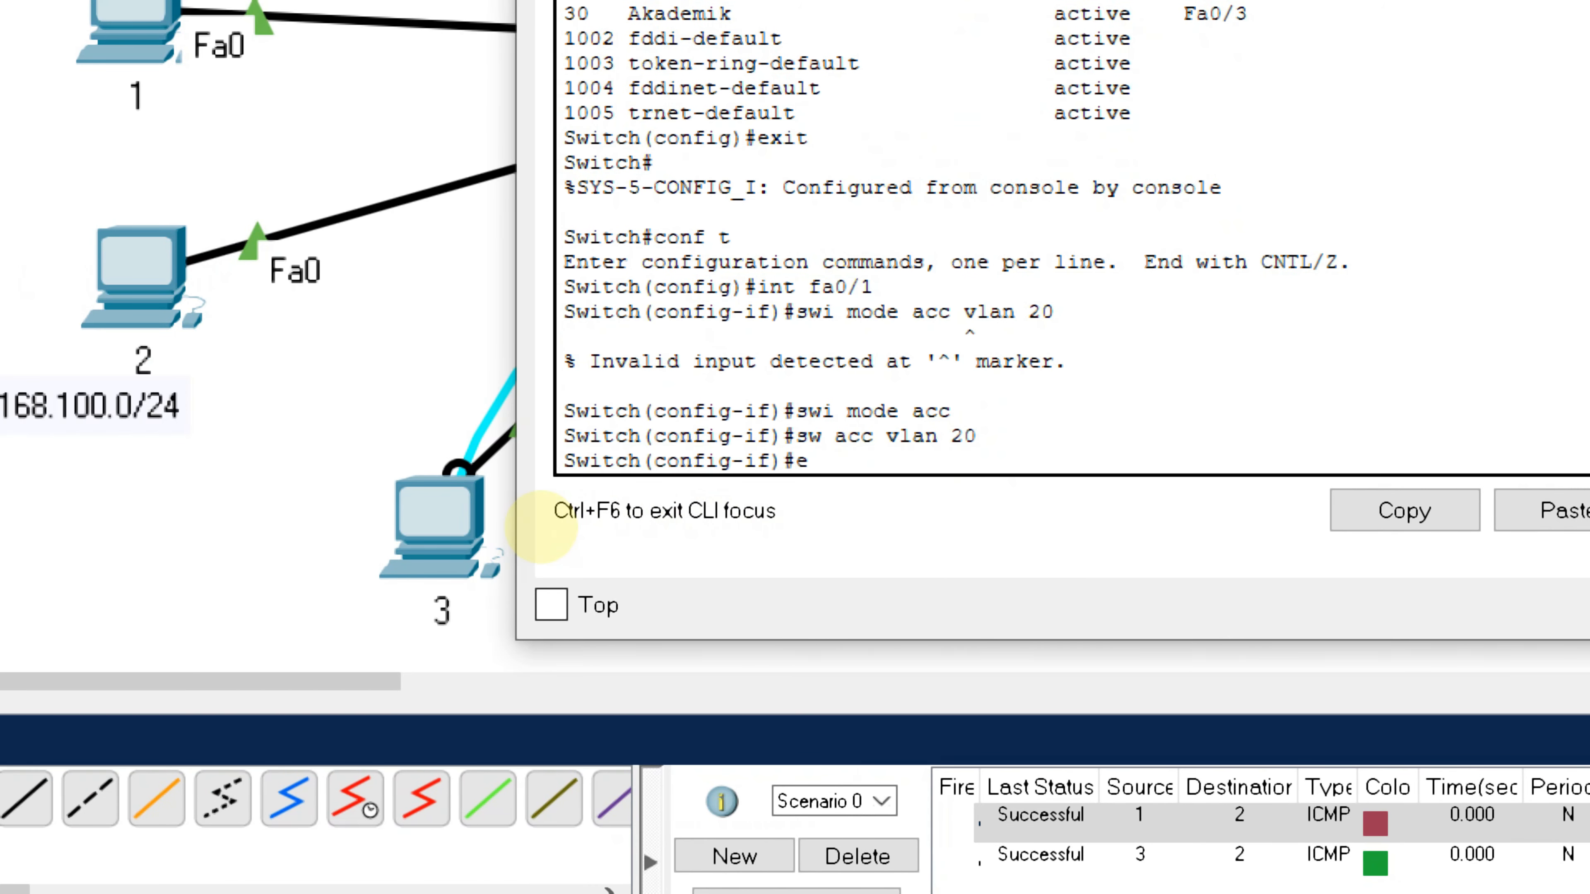
text(x)
key(Return)
Recall and run do show vlan br to review the port assignments of each VLAN
text(dow)
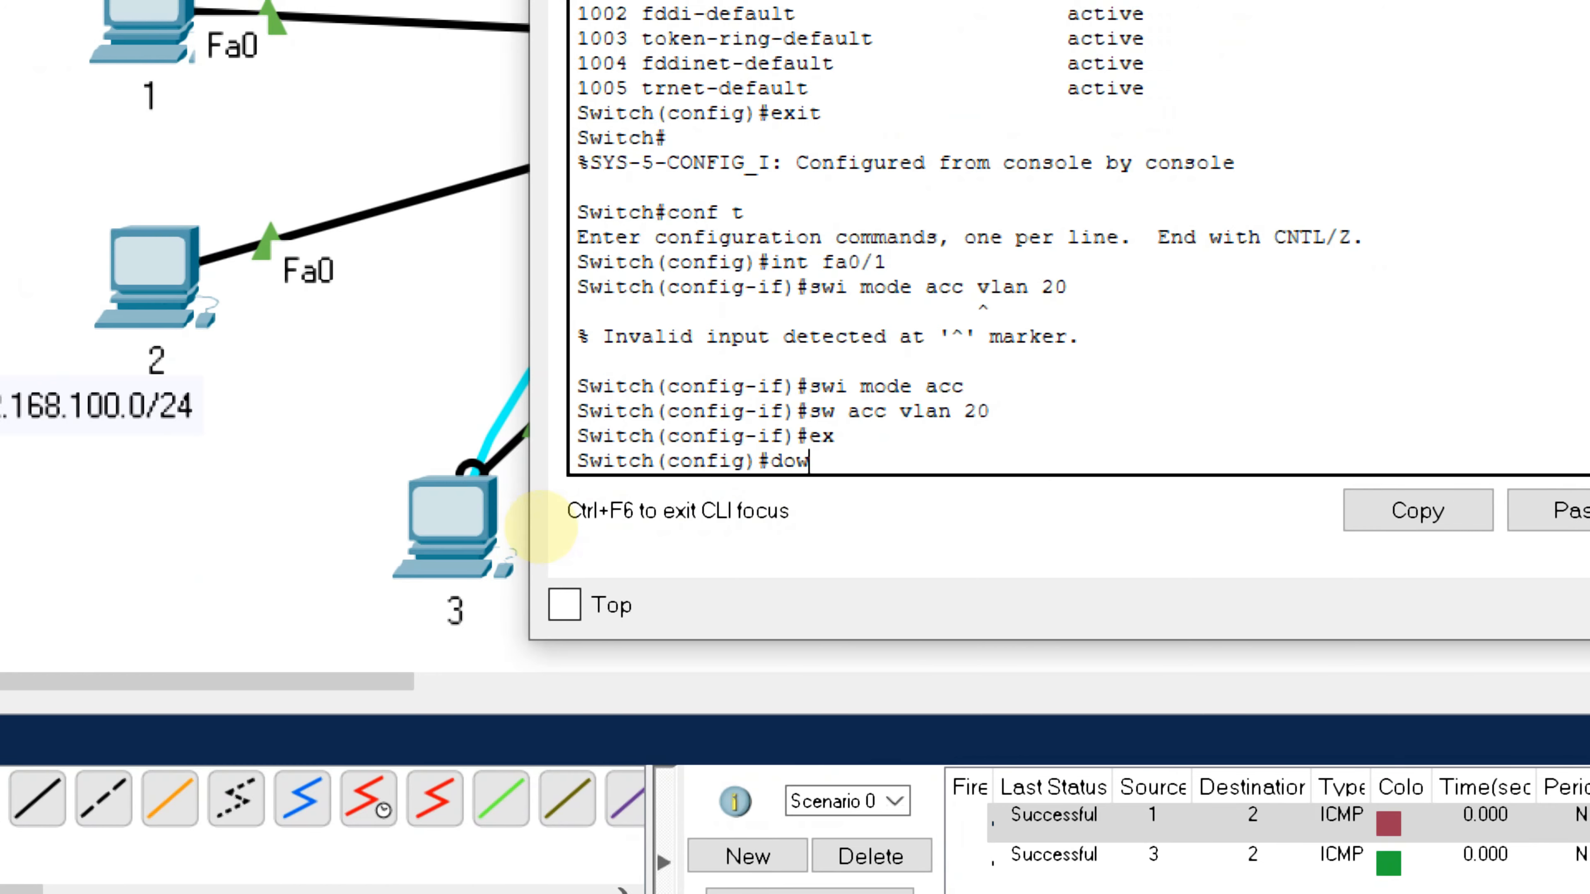
key(BackSpace)
key(Up)
key(Up)
key(Up)
key(Up)
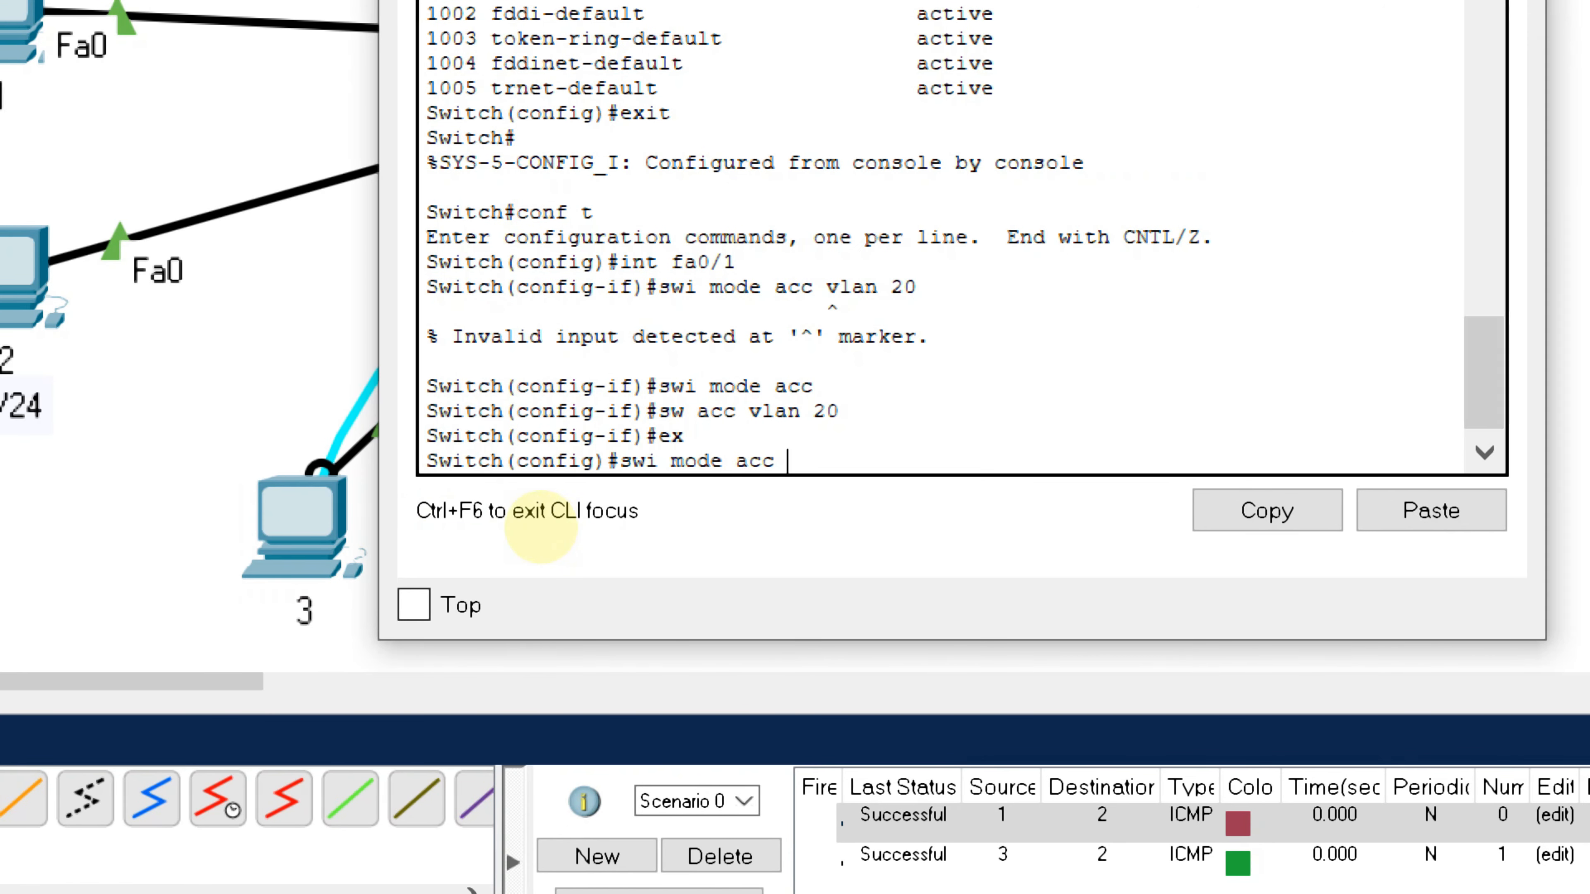
key(Up)
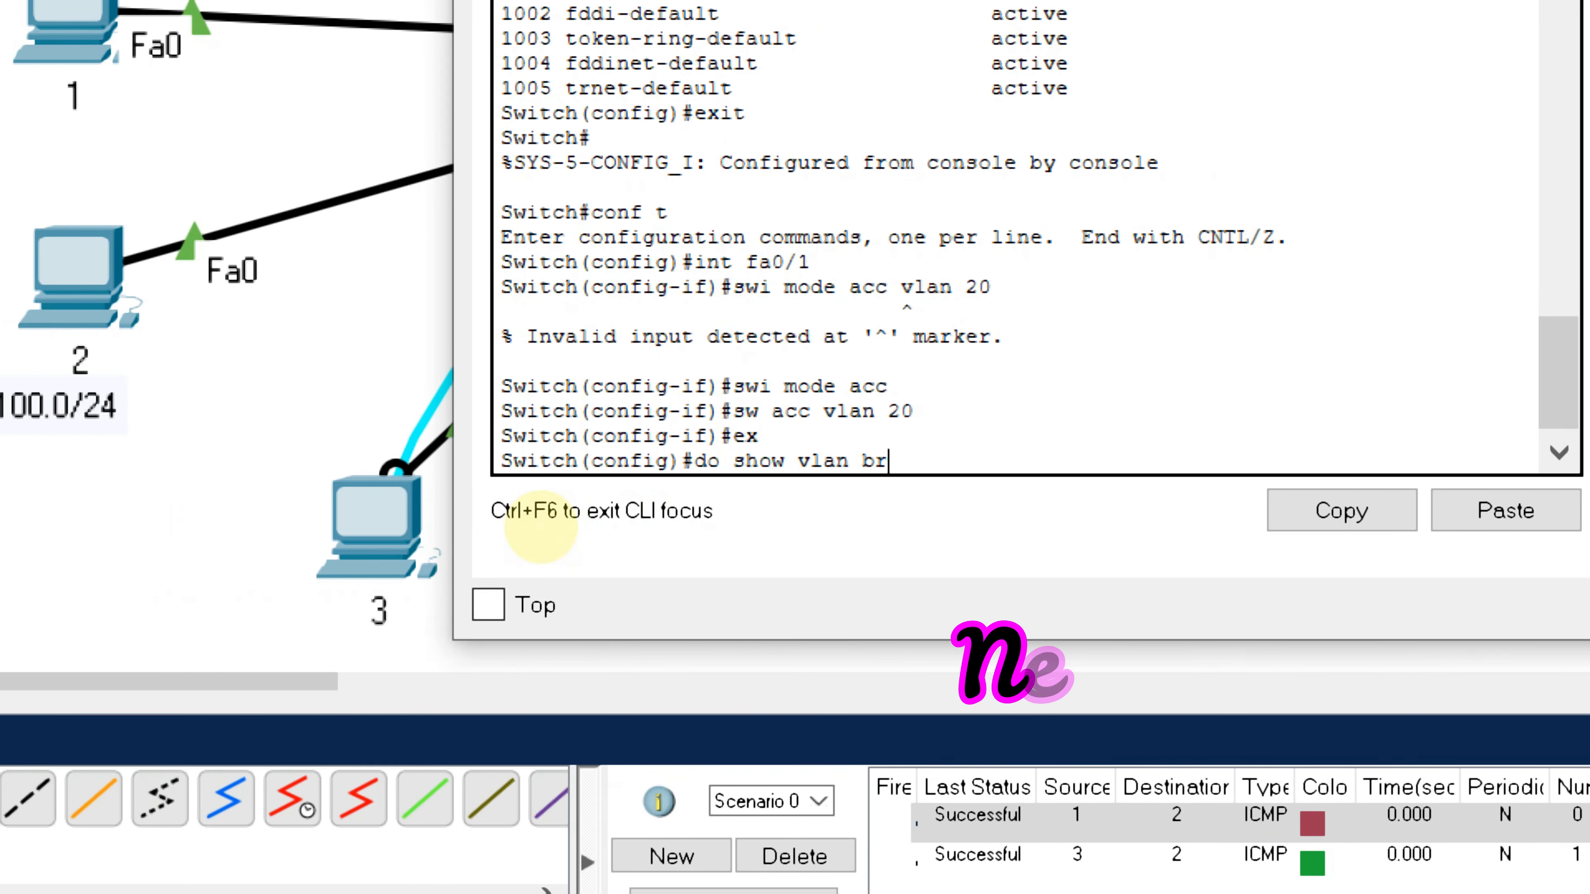
key(Return)
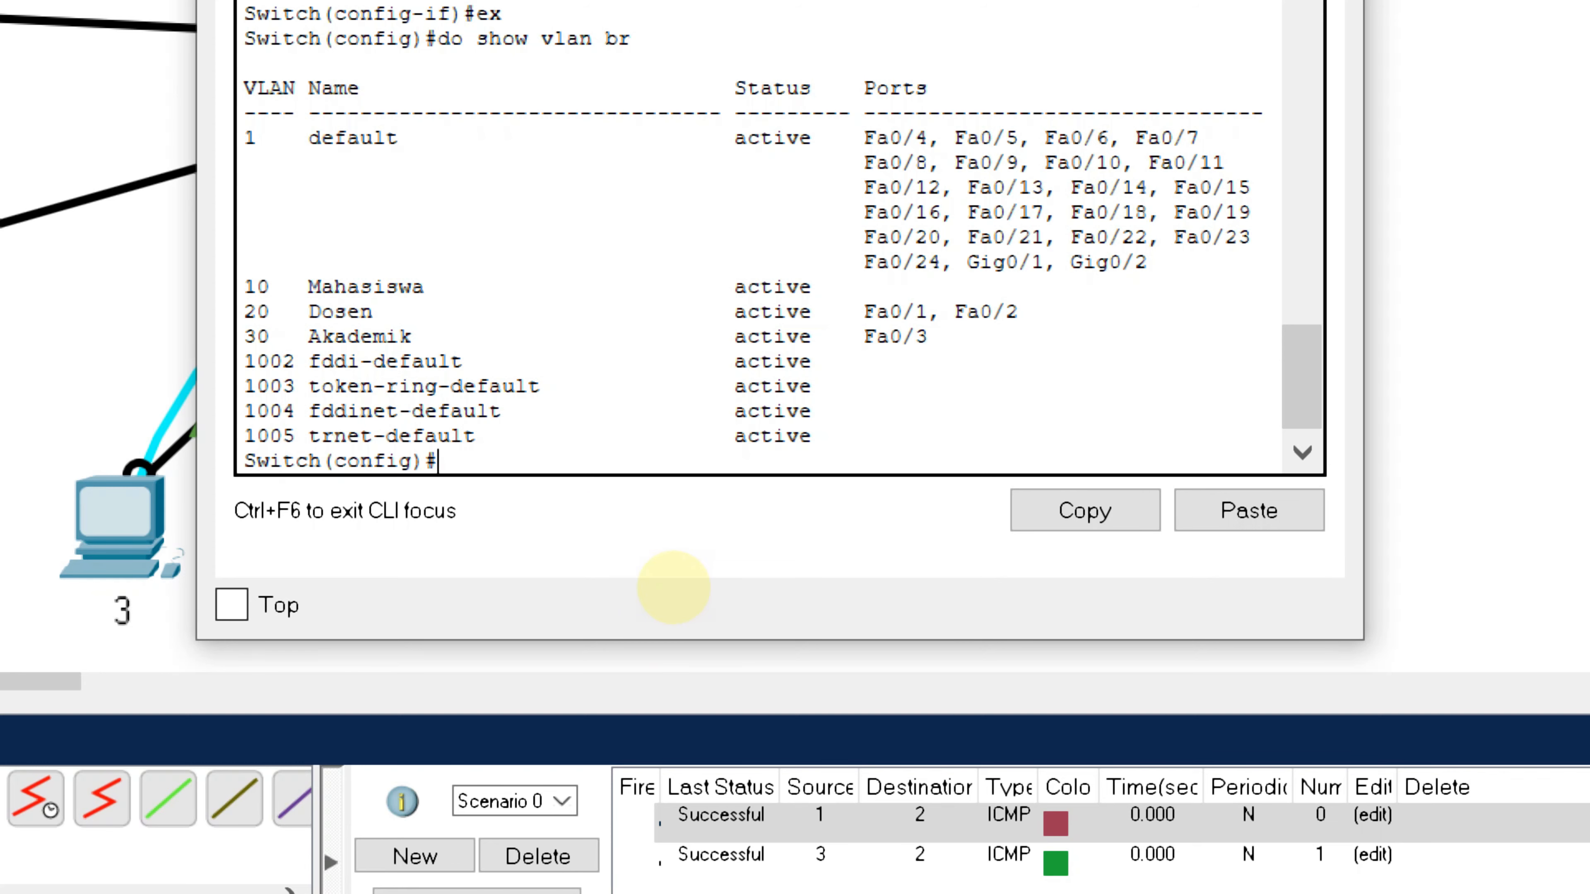
Enter interface fa0/1 and set it to access mode with sw mode acc
text(nt )
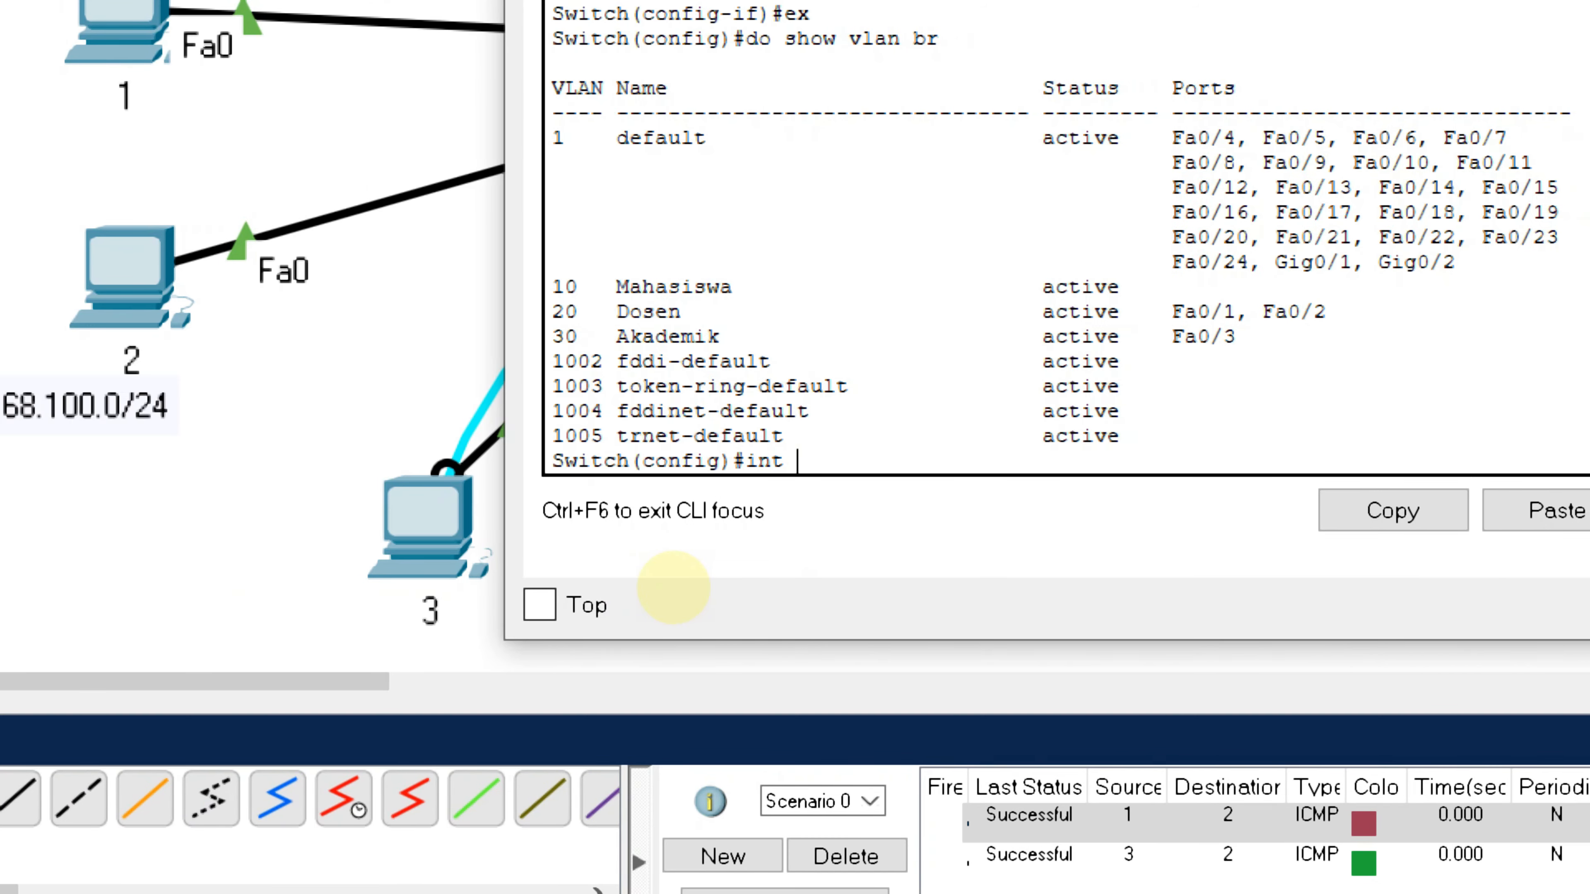
text(fa0/1)
key(Return)
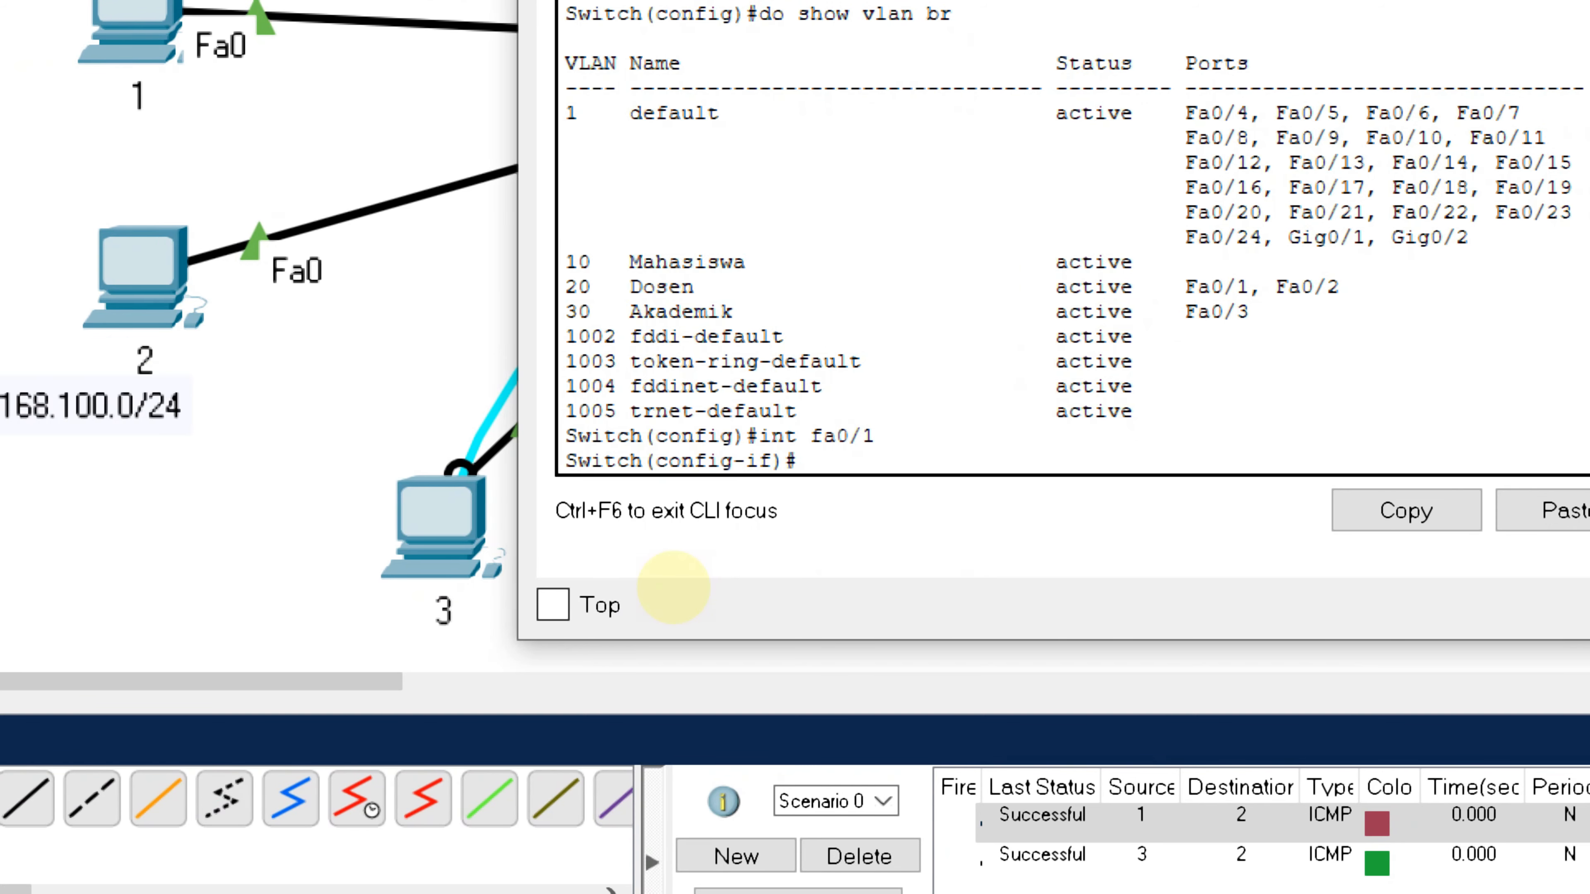
text(sw mode acc)
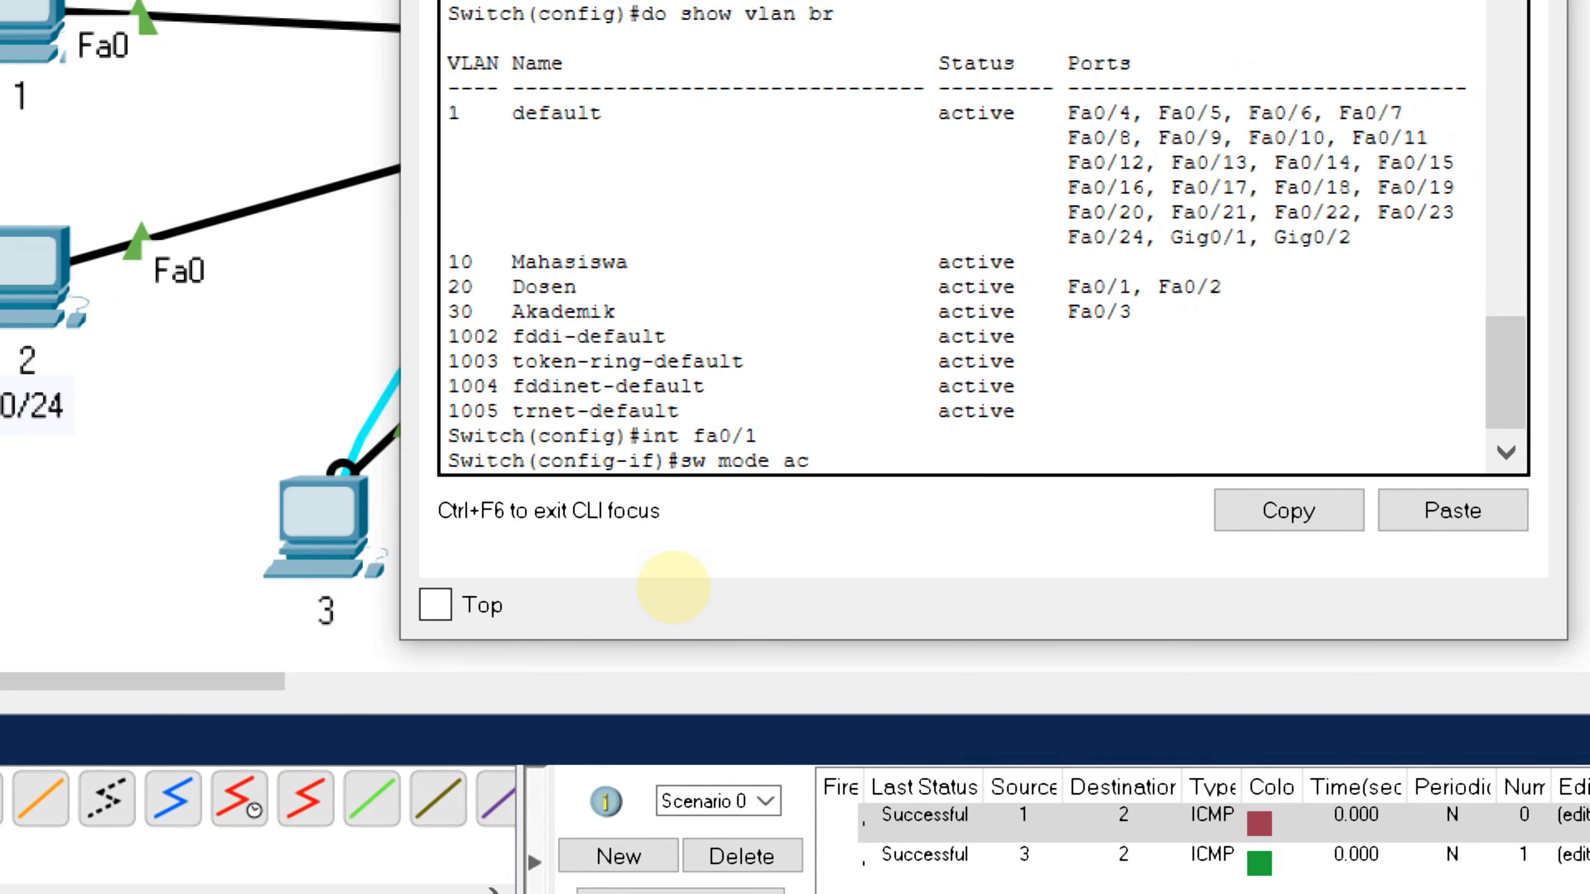
key(Return)
Assign fa0/1 back to VLAN 10 with sw acc vlan 10 and exit the interface configuration
text(sw acc vlan 1)
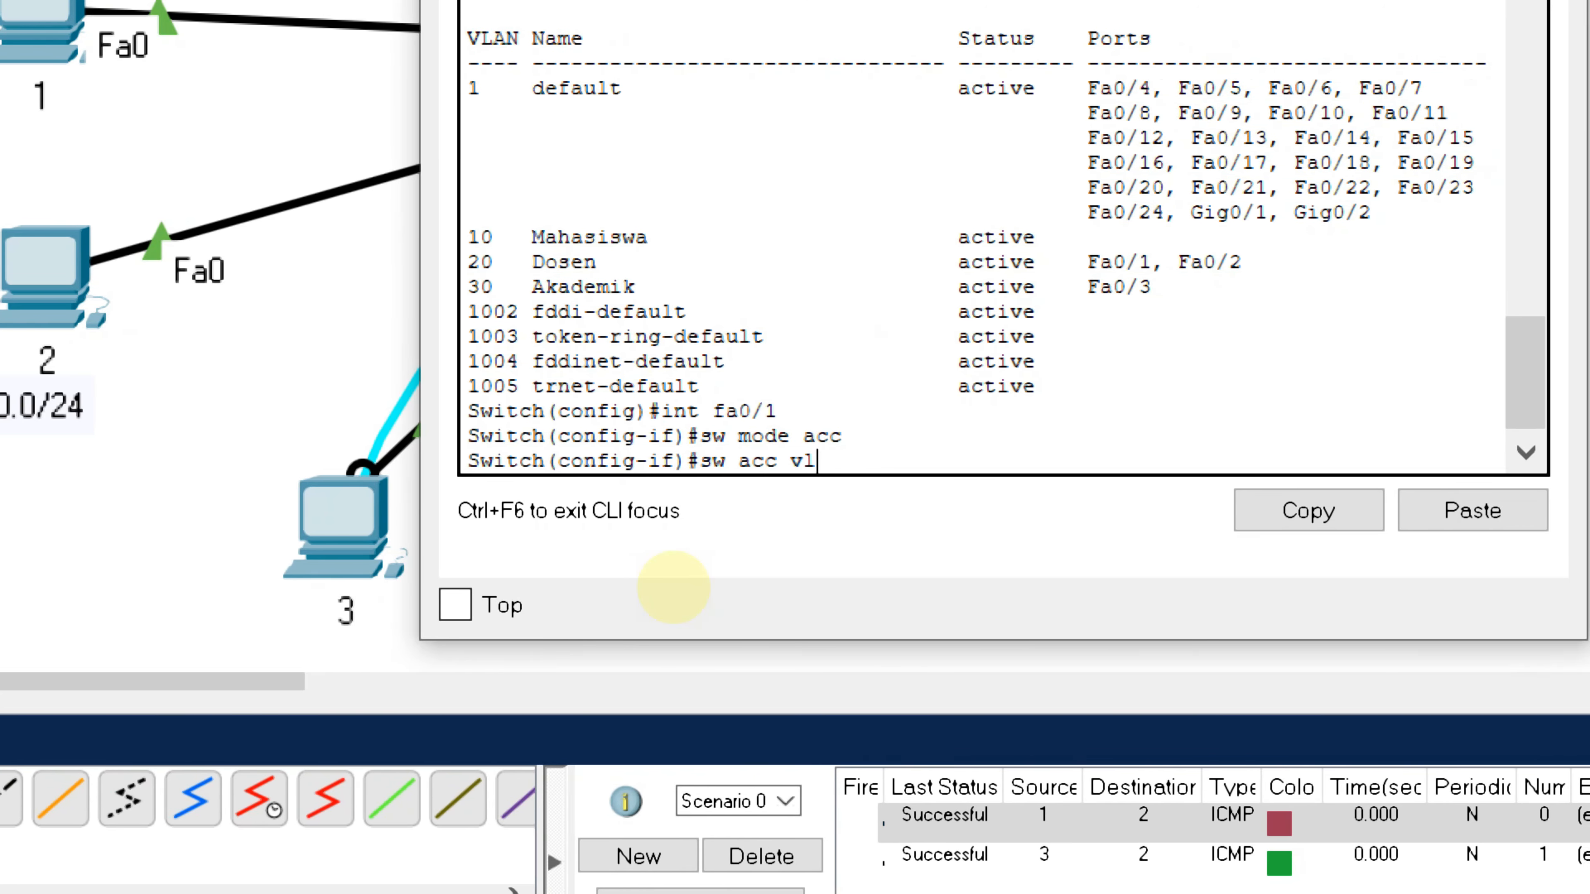
text(0)
key(Return)
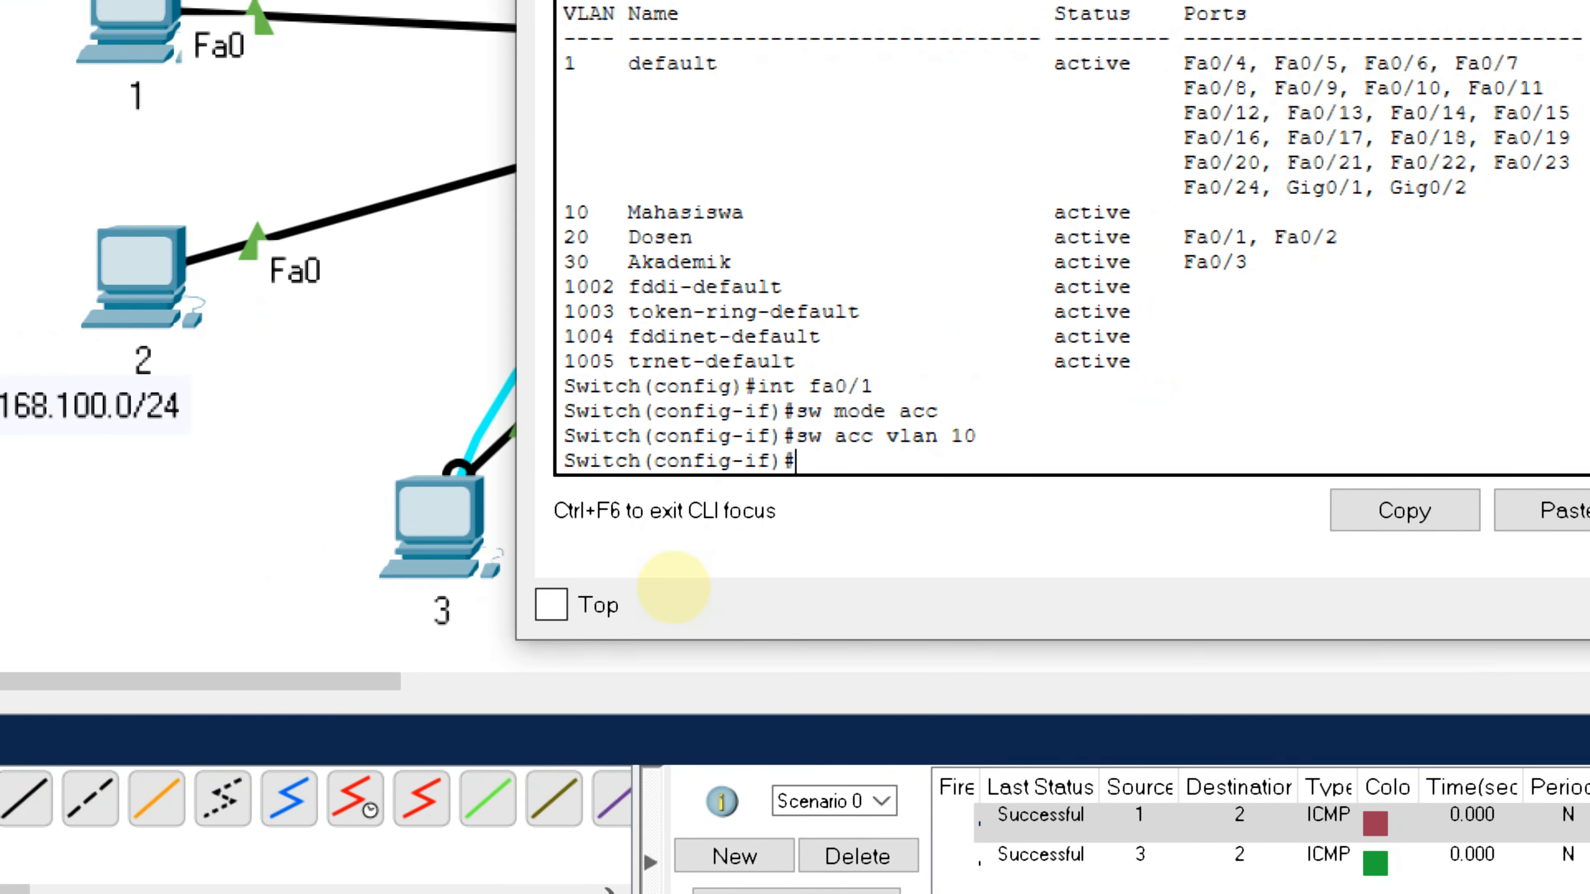
text(exit)
key(Return)
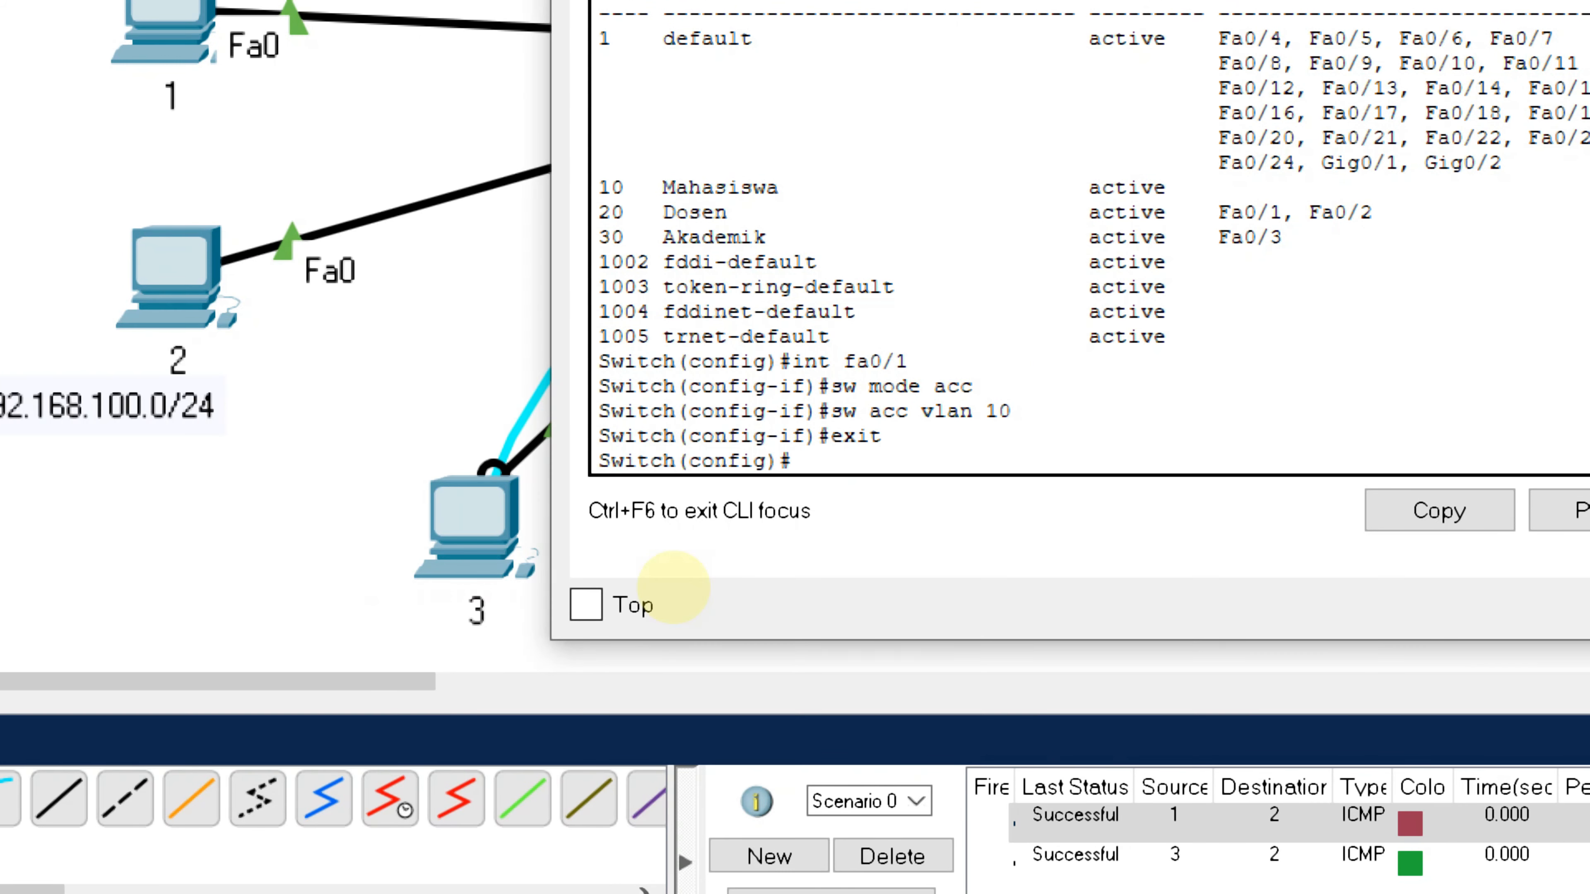
Check the VLANs and their ports with the abbreviated command do sh vl br
text(dow)
key(BackSpace)
text(sh v)
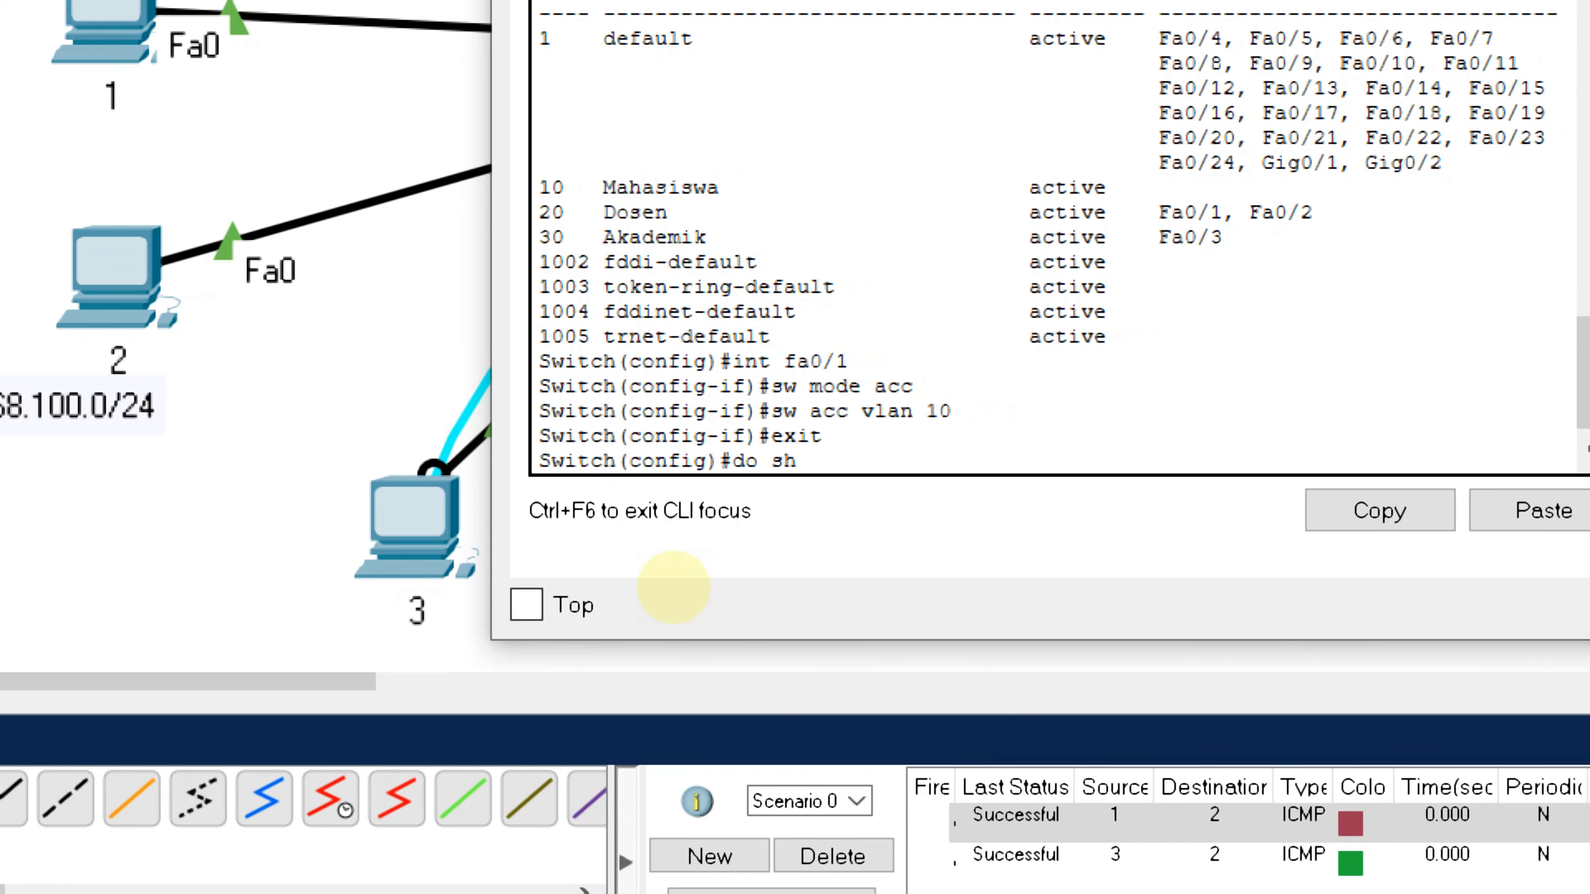
text(l br)
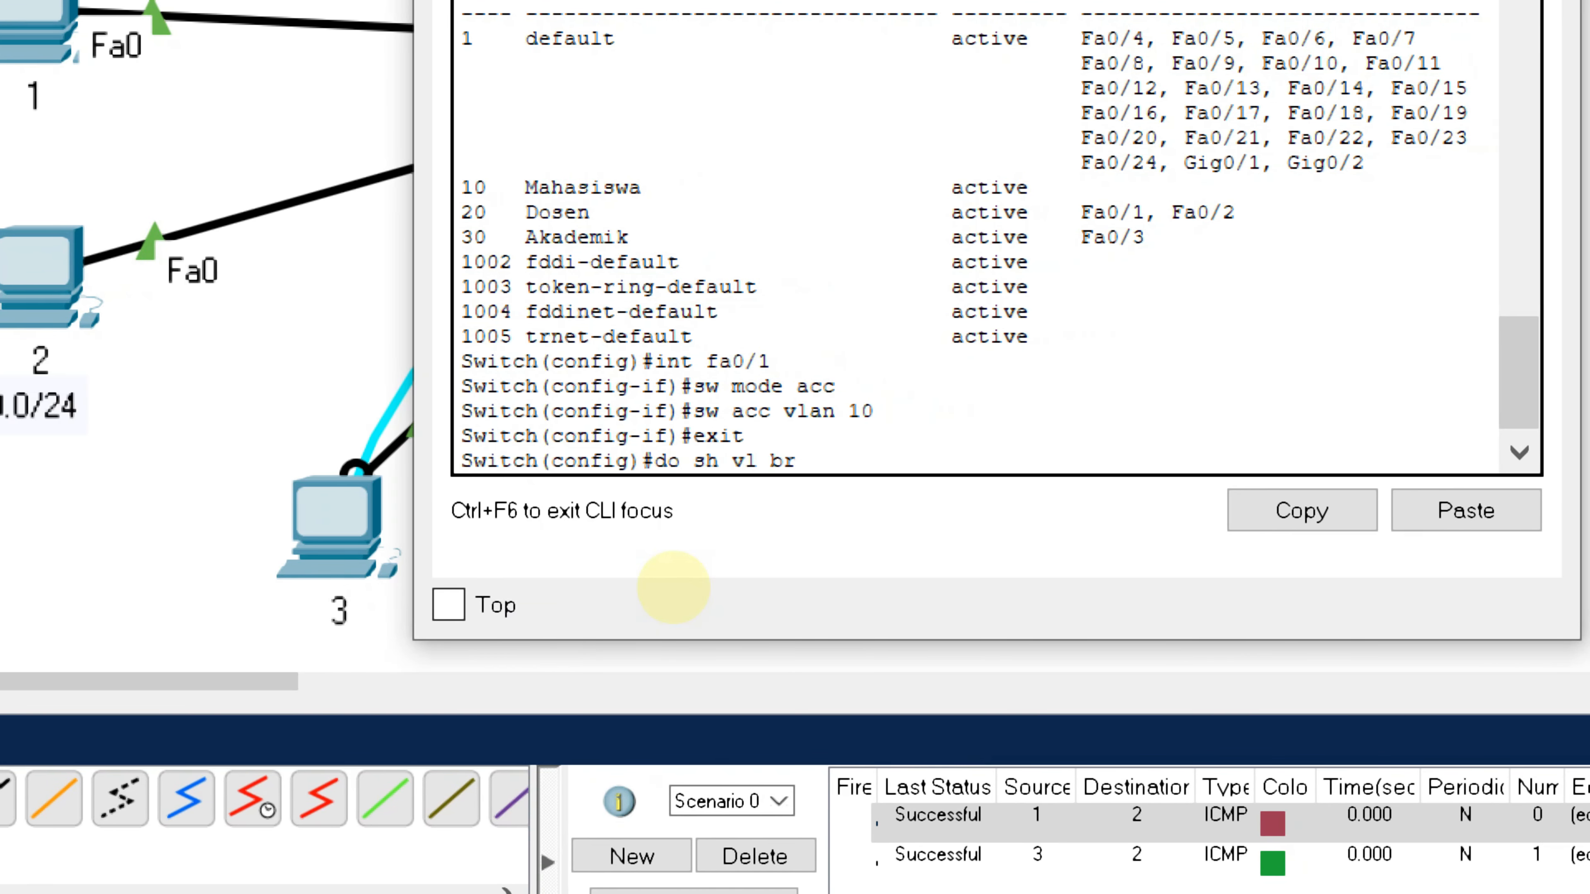
key(Return)
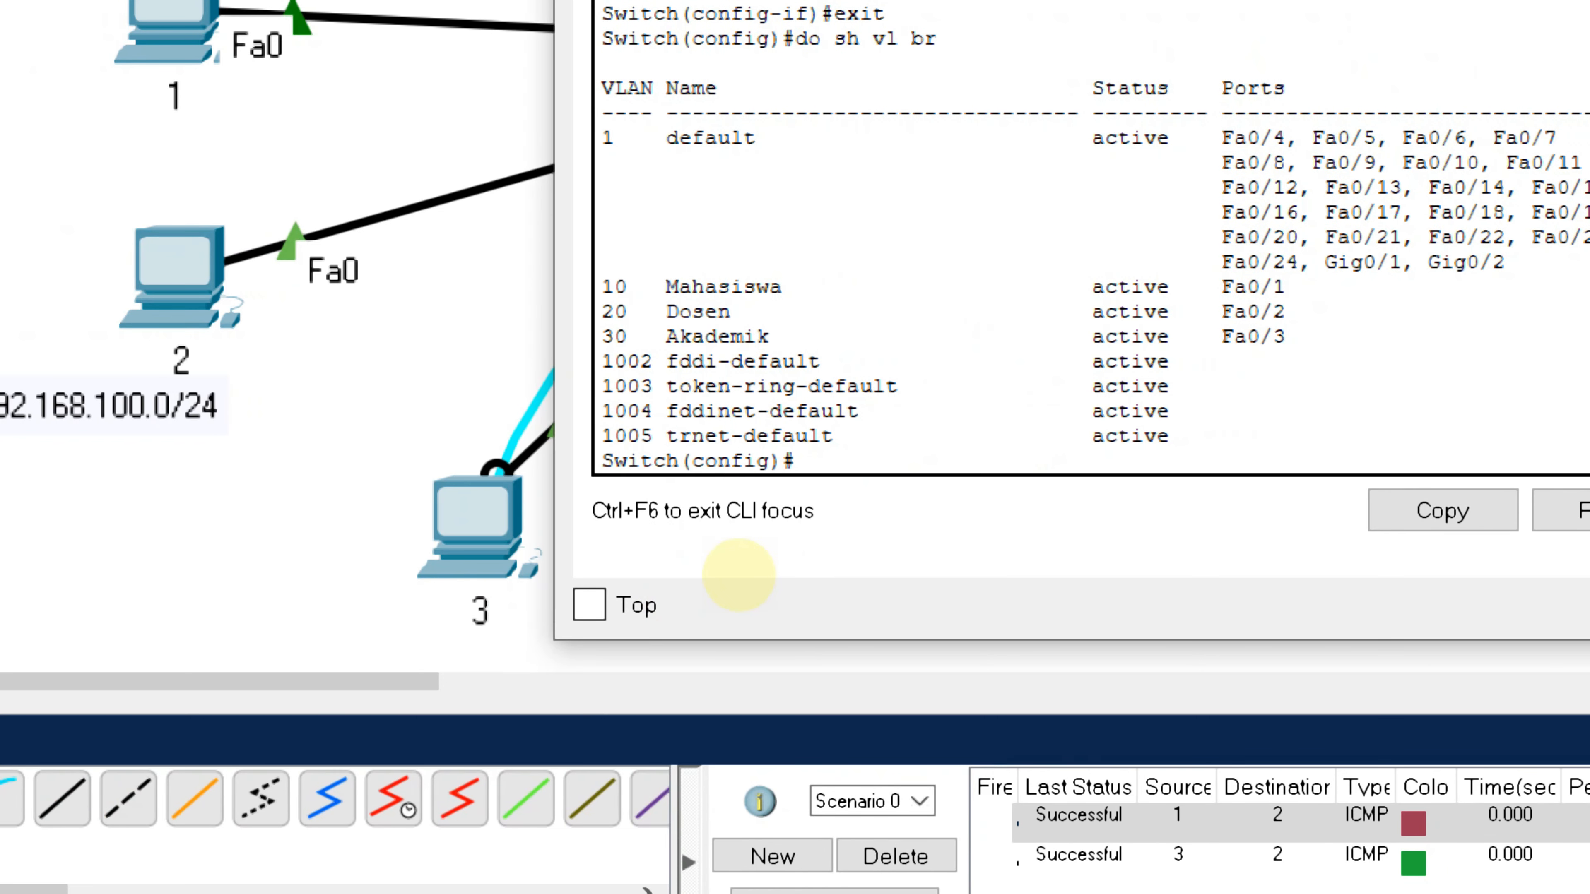
Leave the switch CLI for the topology and slightly reposition Switch0 and the PC labelled 3
click(407, 592)
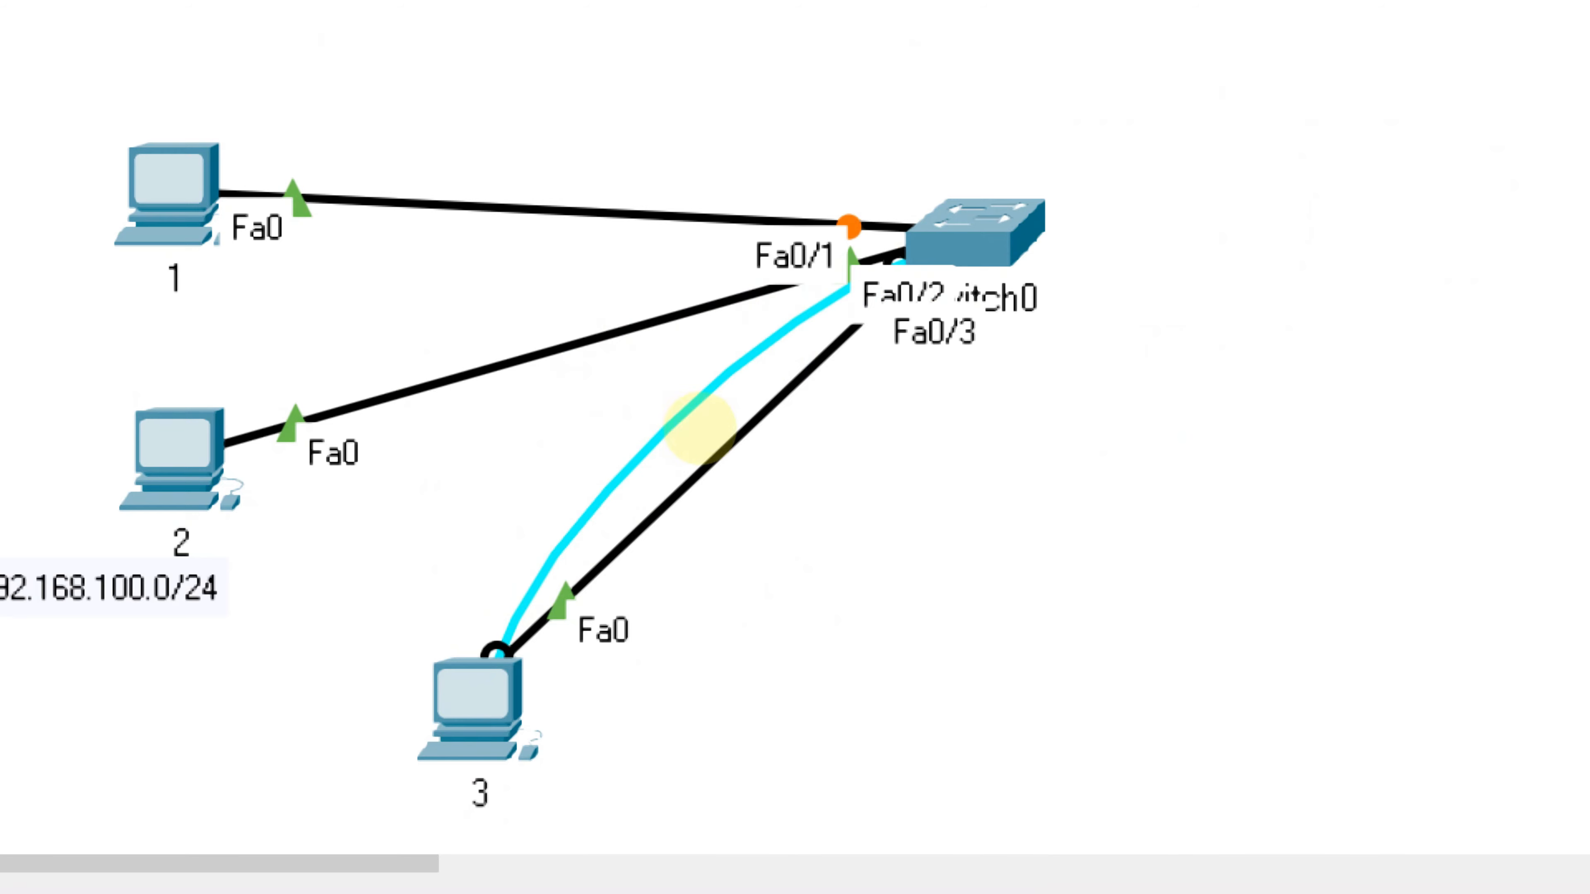
click(714, 373)
mouse_move(715, 414)
mouse_down()
mouse_move(715, 370)
mouse_move(728, 412)
mouse_up()
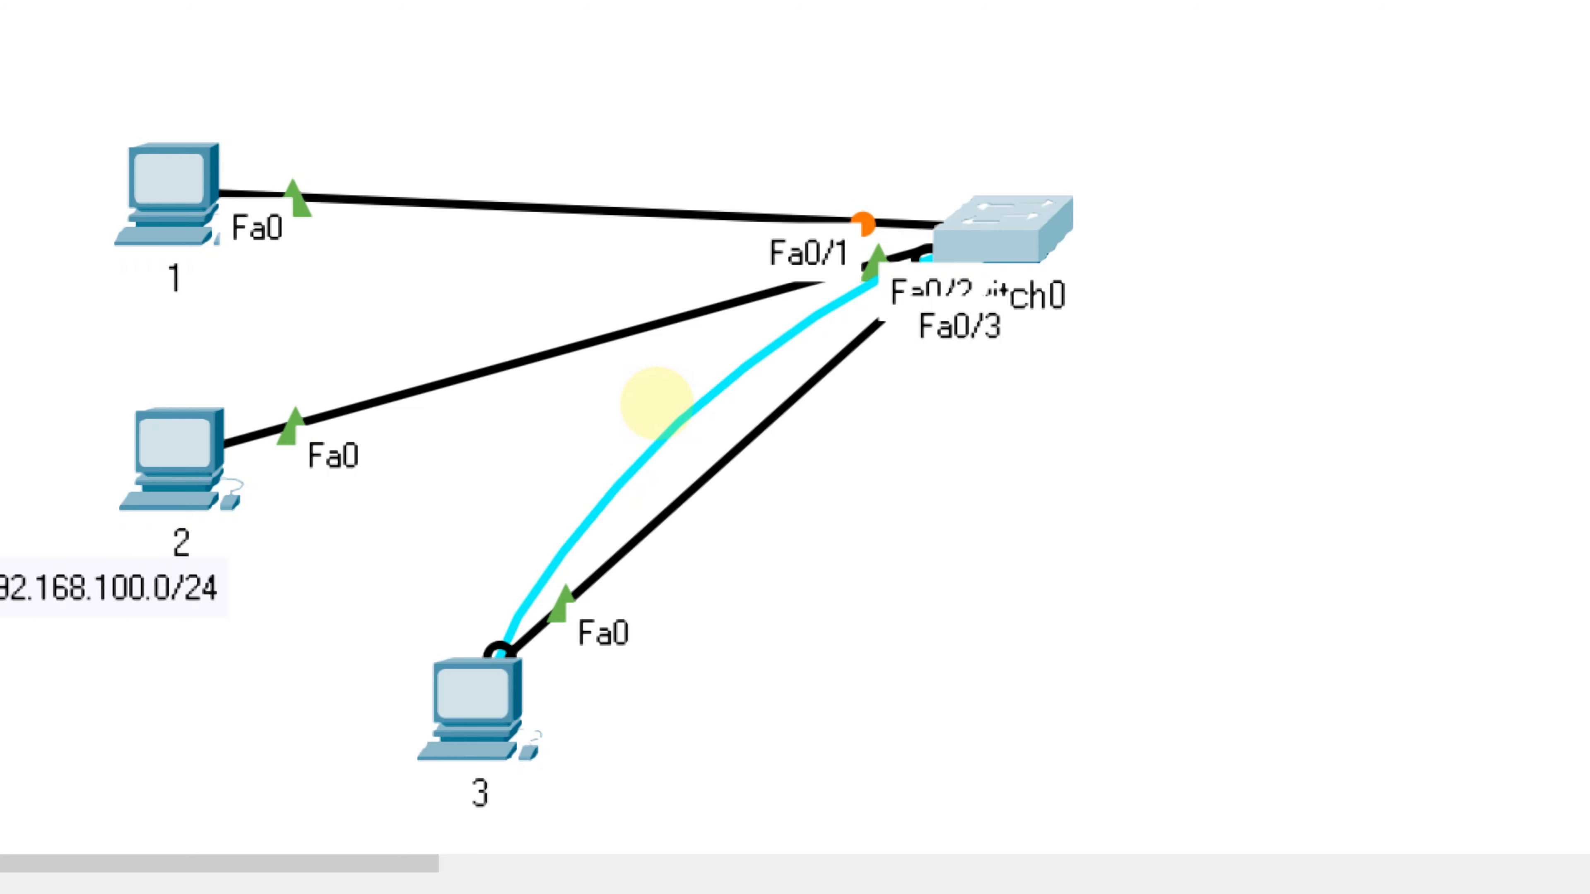
click(422, 430)
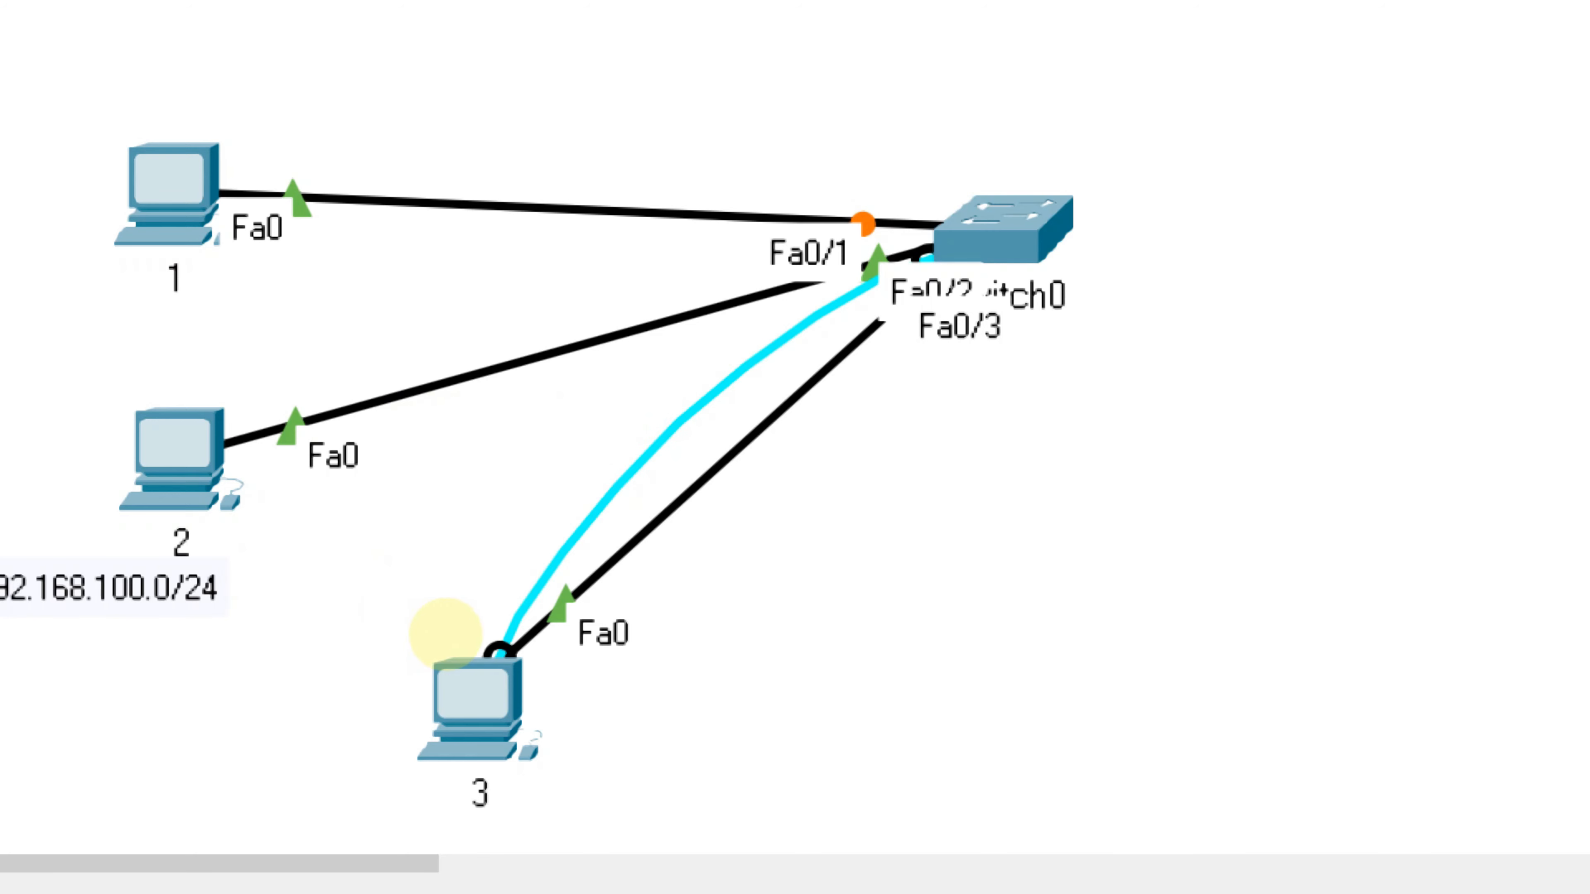
mouse_move(446, 634)
mouse_down()
mouse_move(516, 625)
mouse_move(472, 639)
mouse_move(437, 616)
mouse_up()
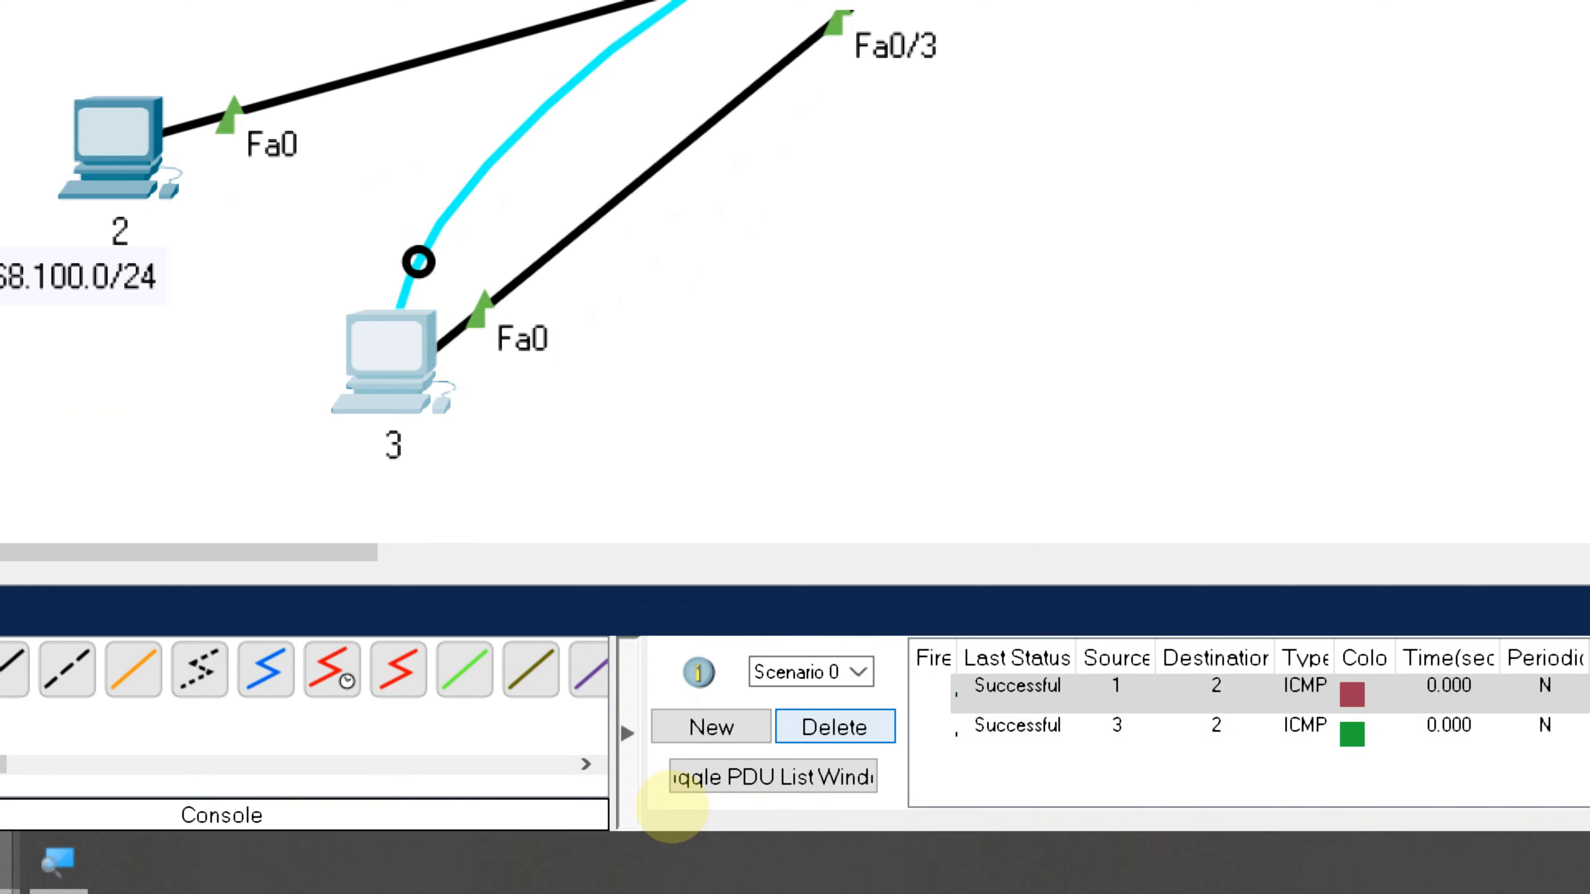
Delete the current PDU scenario's entries and send a simple PDU from PC 2 to PC 3
click(835, 727)
click(131, 149)
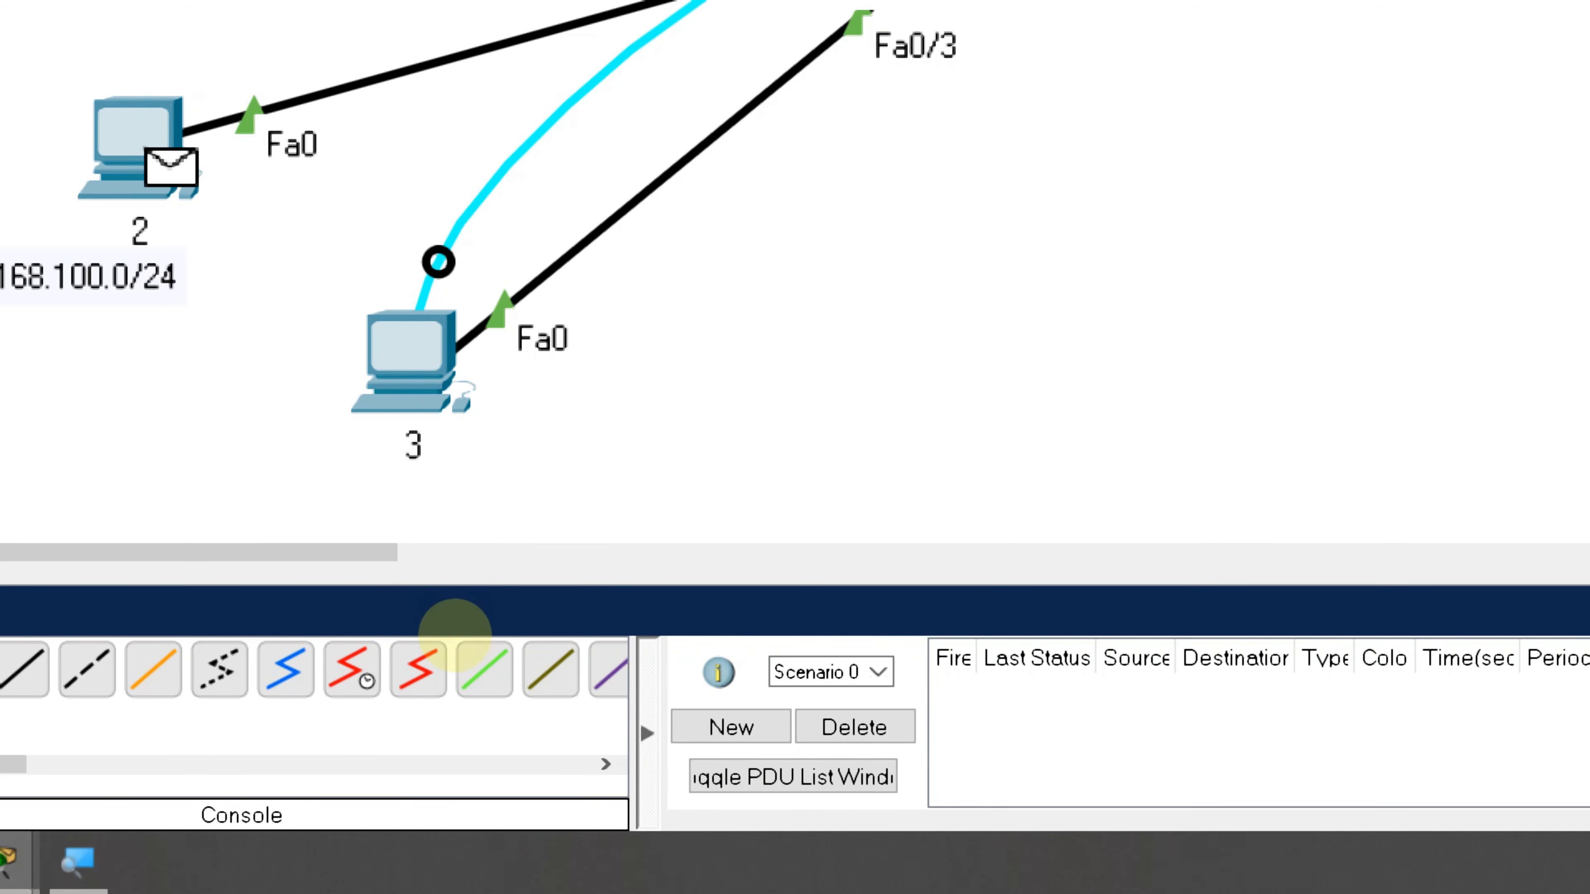
click(413, 370)
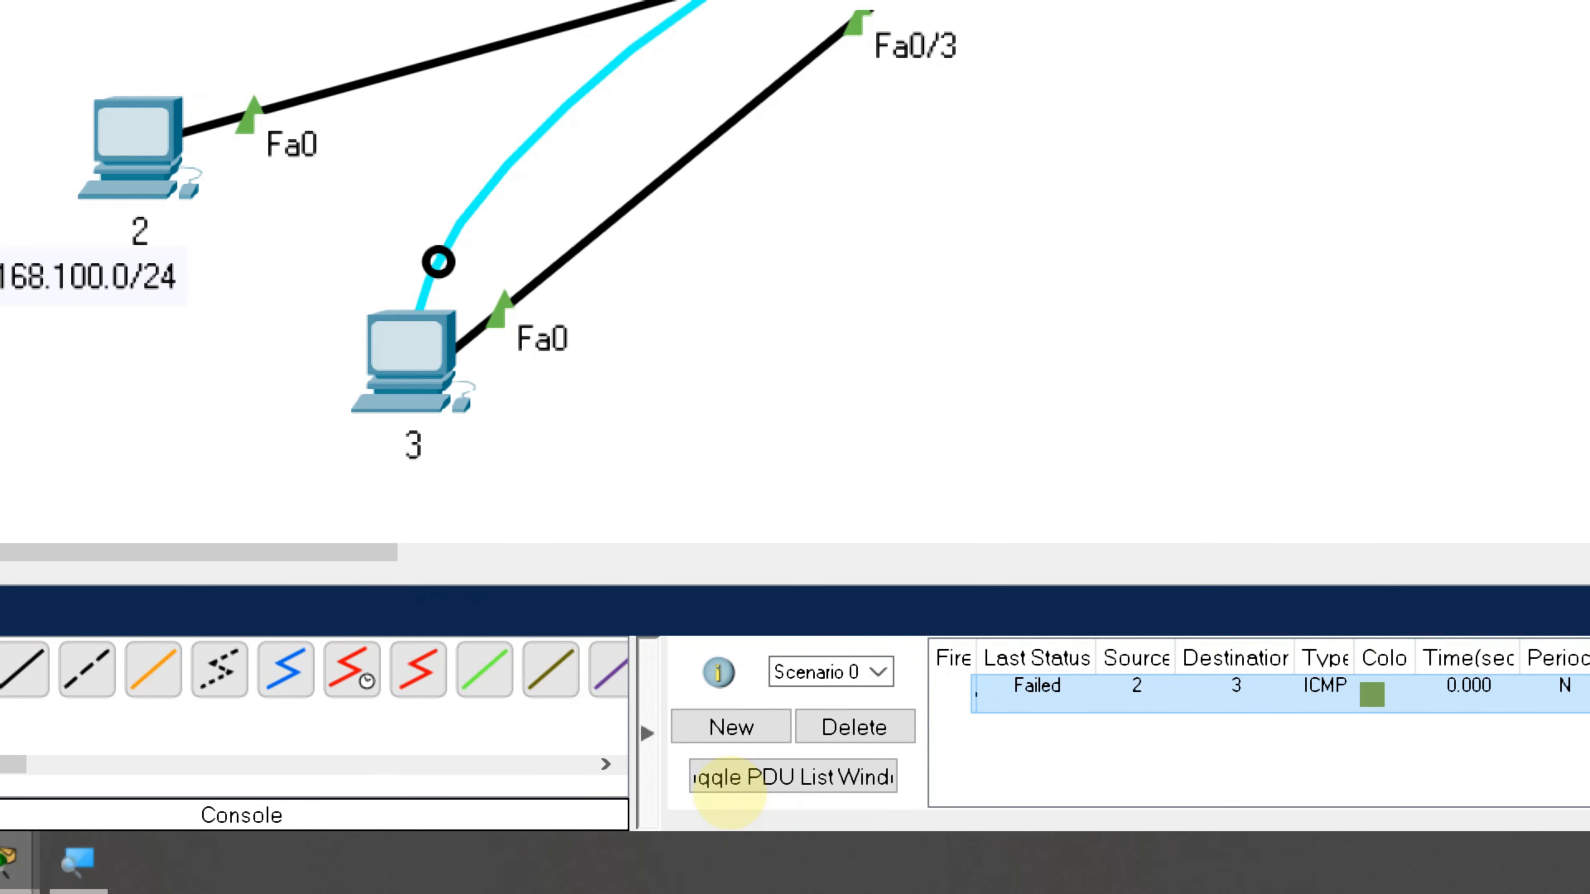
click(729, 792)
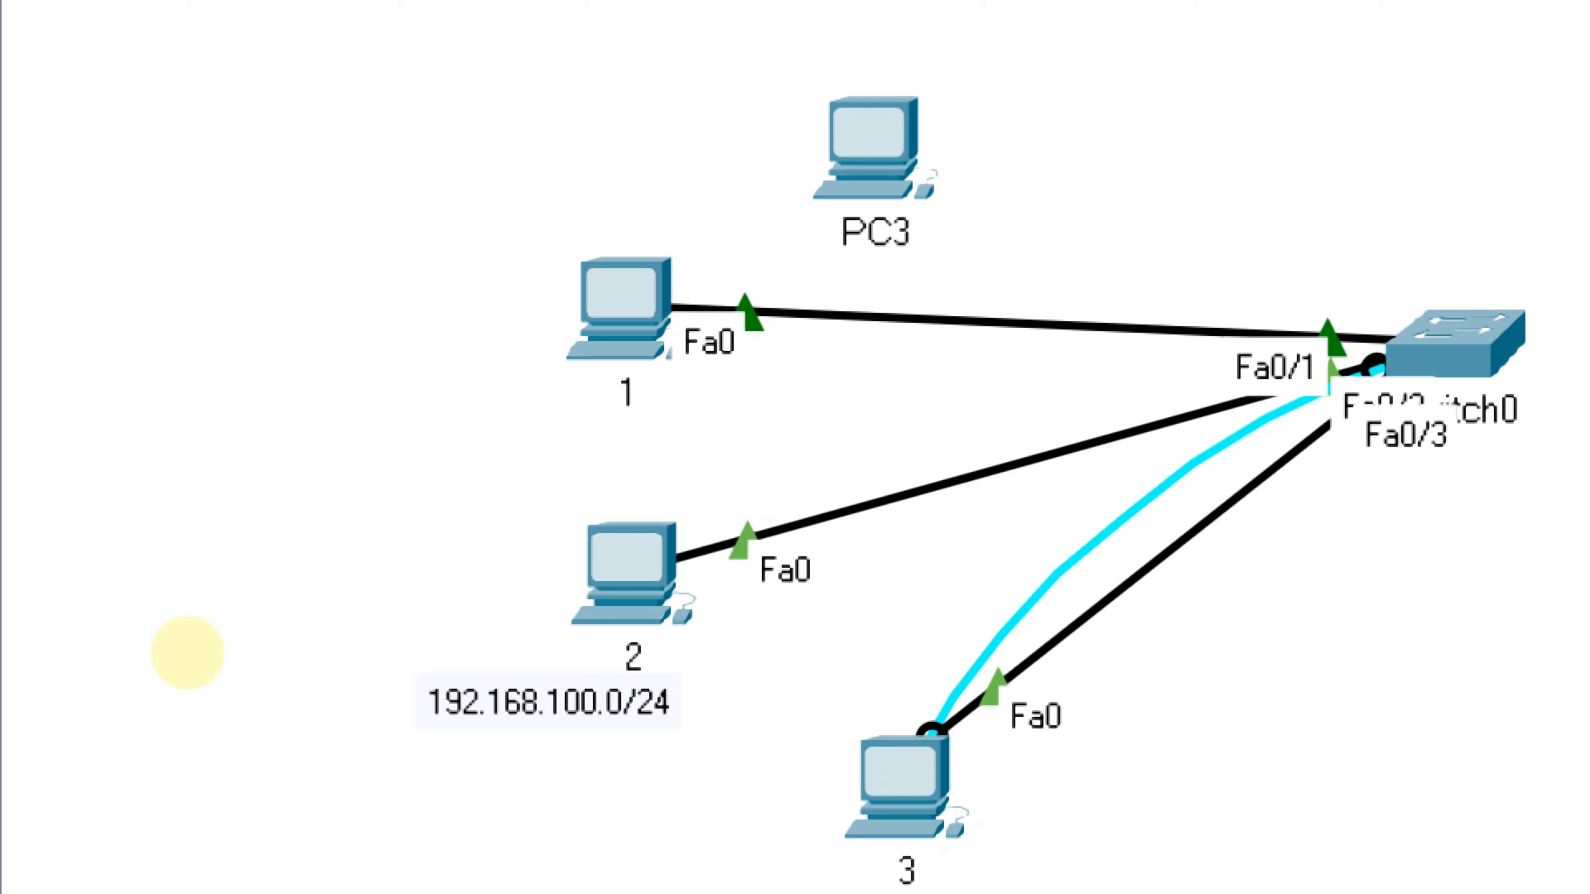
Connect PC3 to Switch0 with an automatically chosen connection type and move PC3 slightly higher in the topology
click(203, 687)
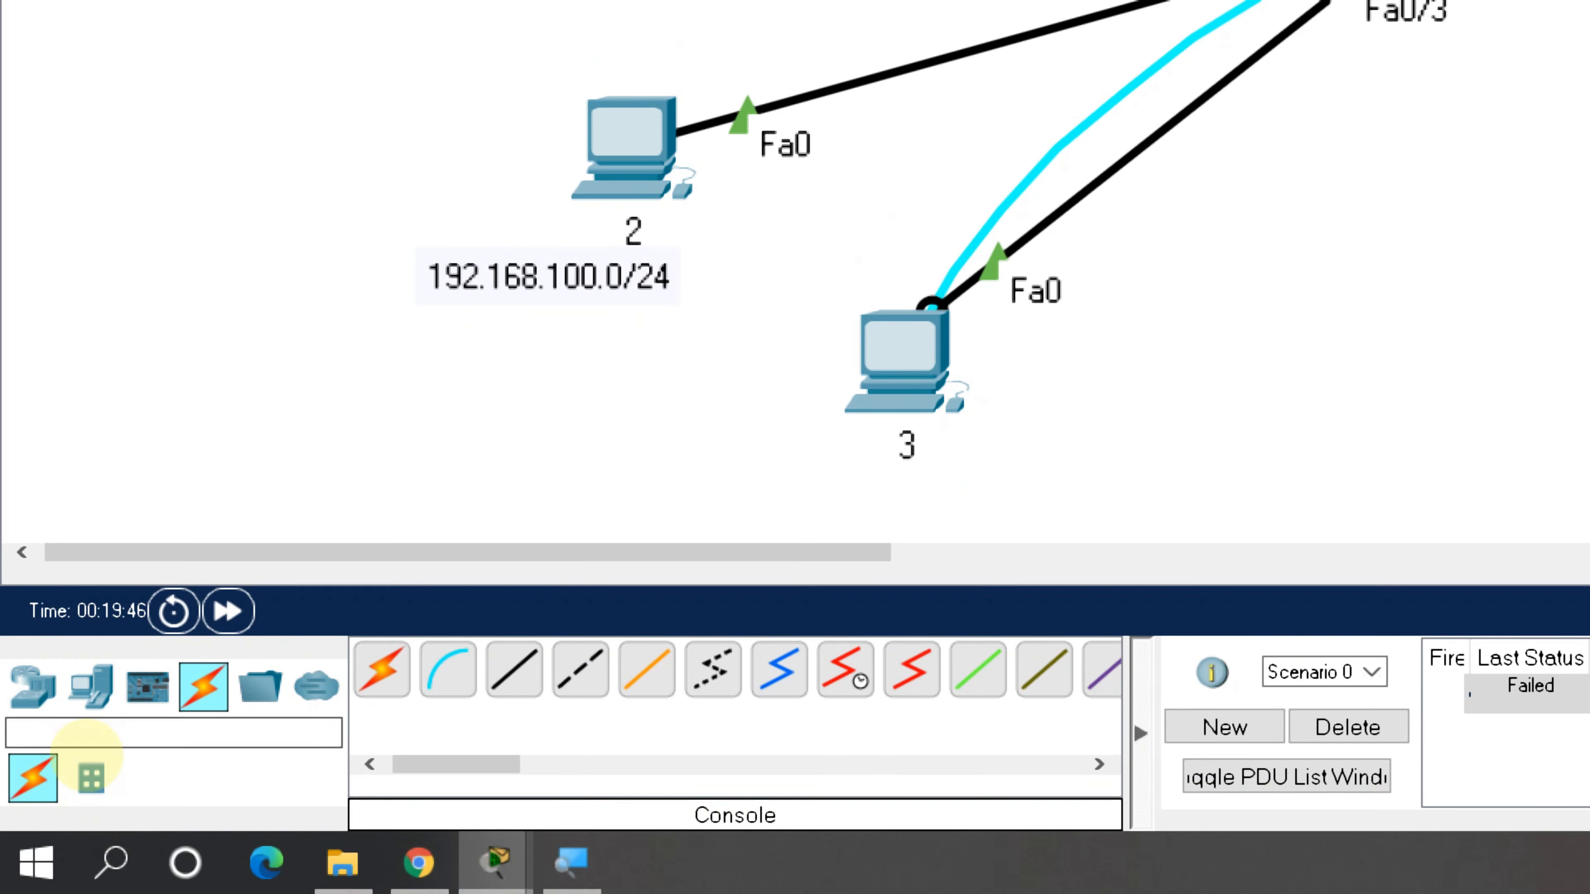
click(512, 671)
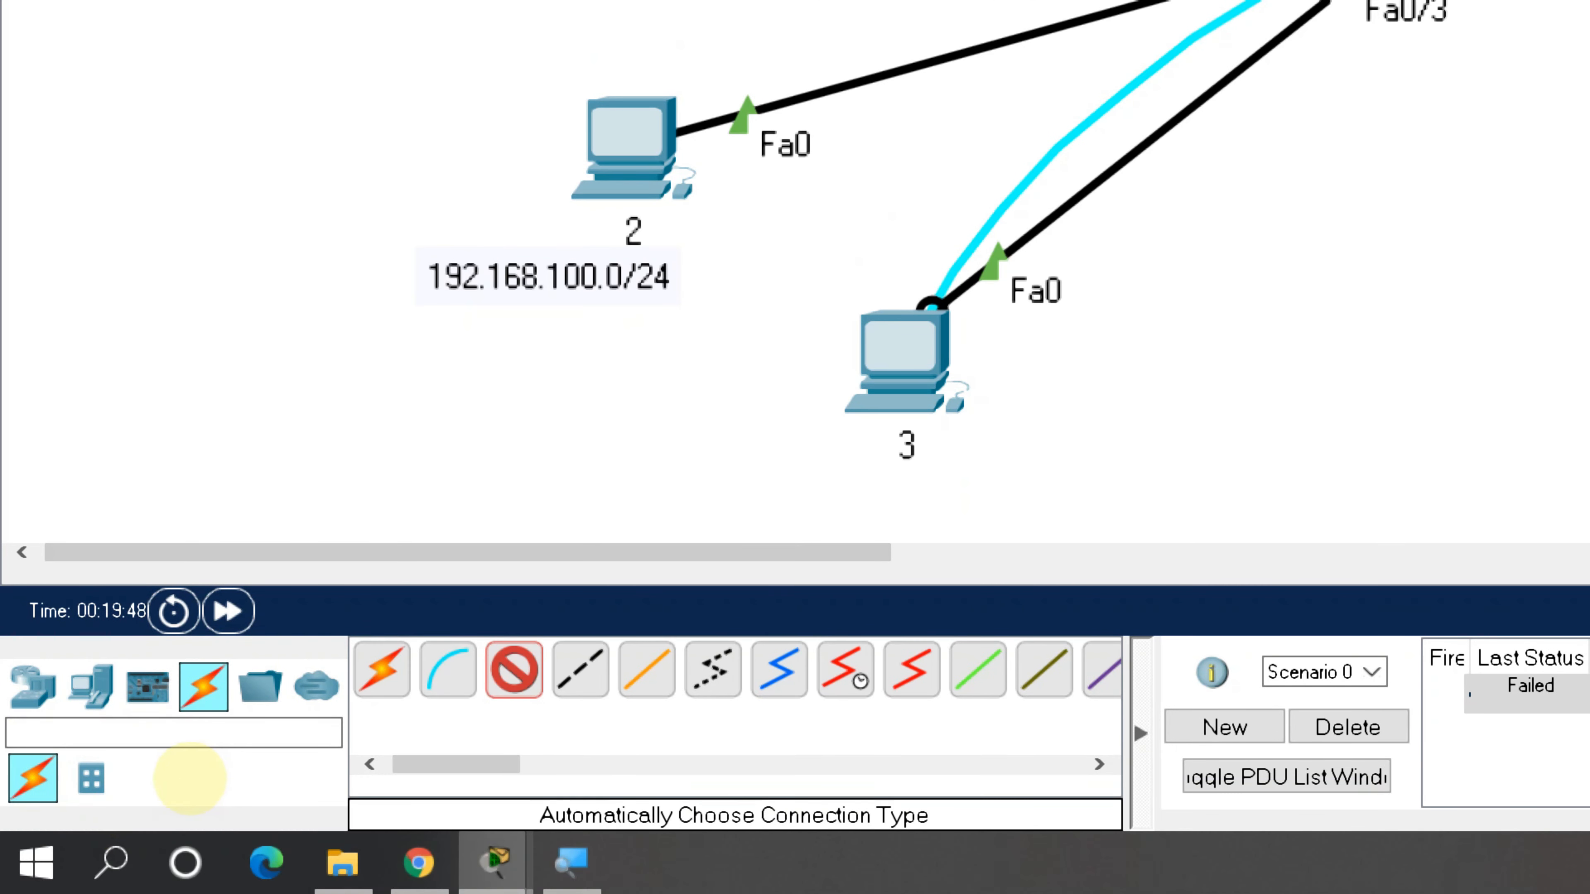
click(382, 670)
click(868, 218)
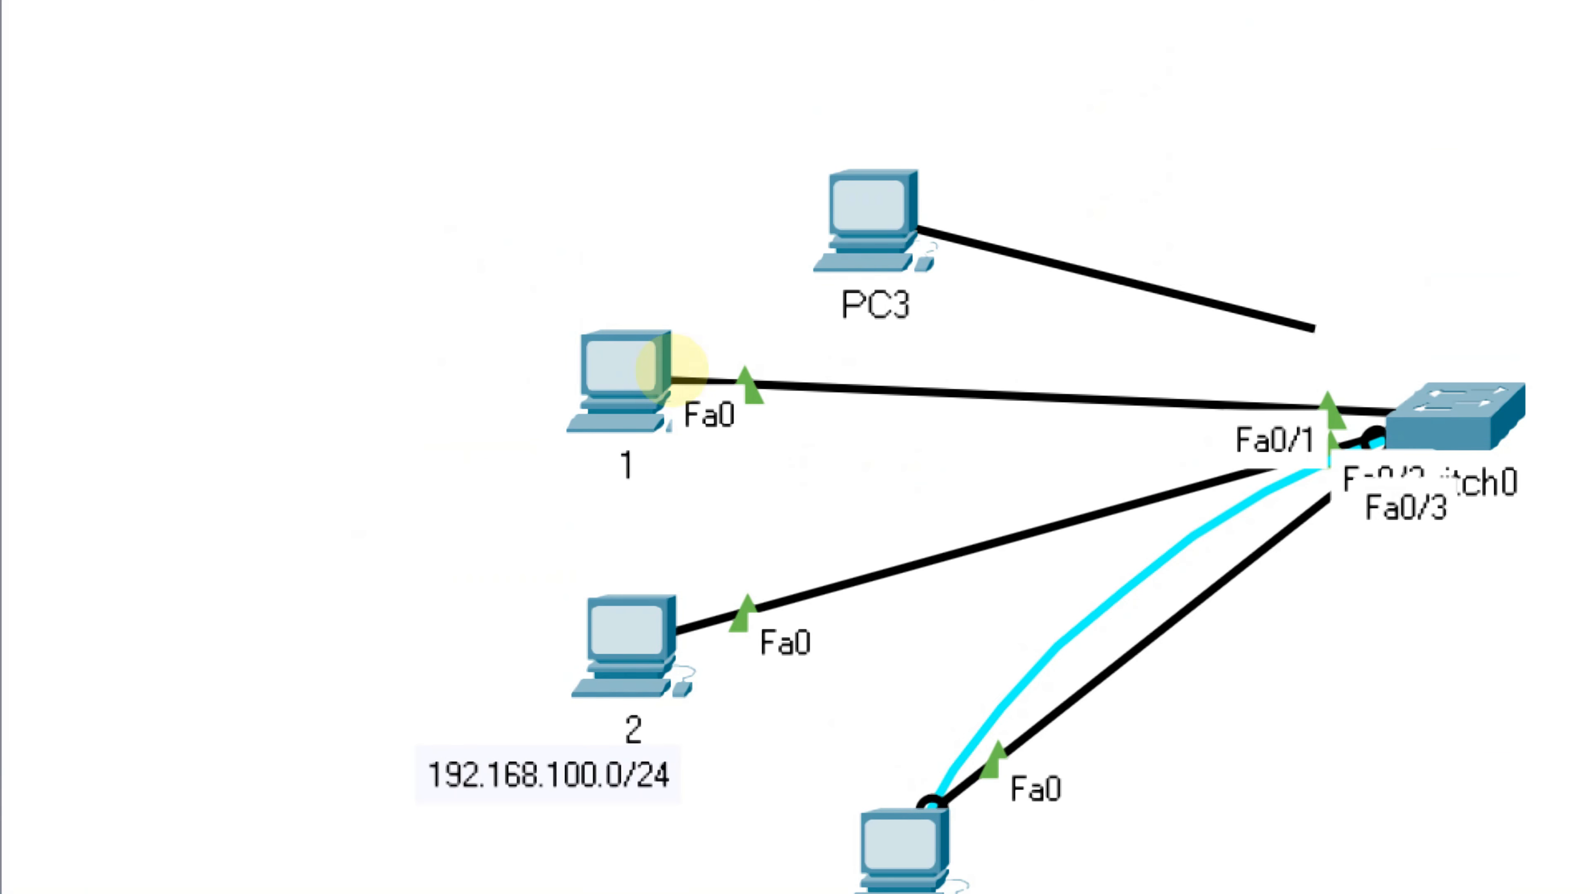
click(1453, 407)
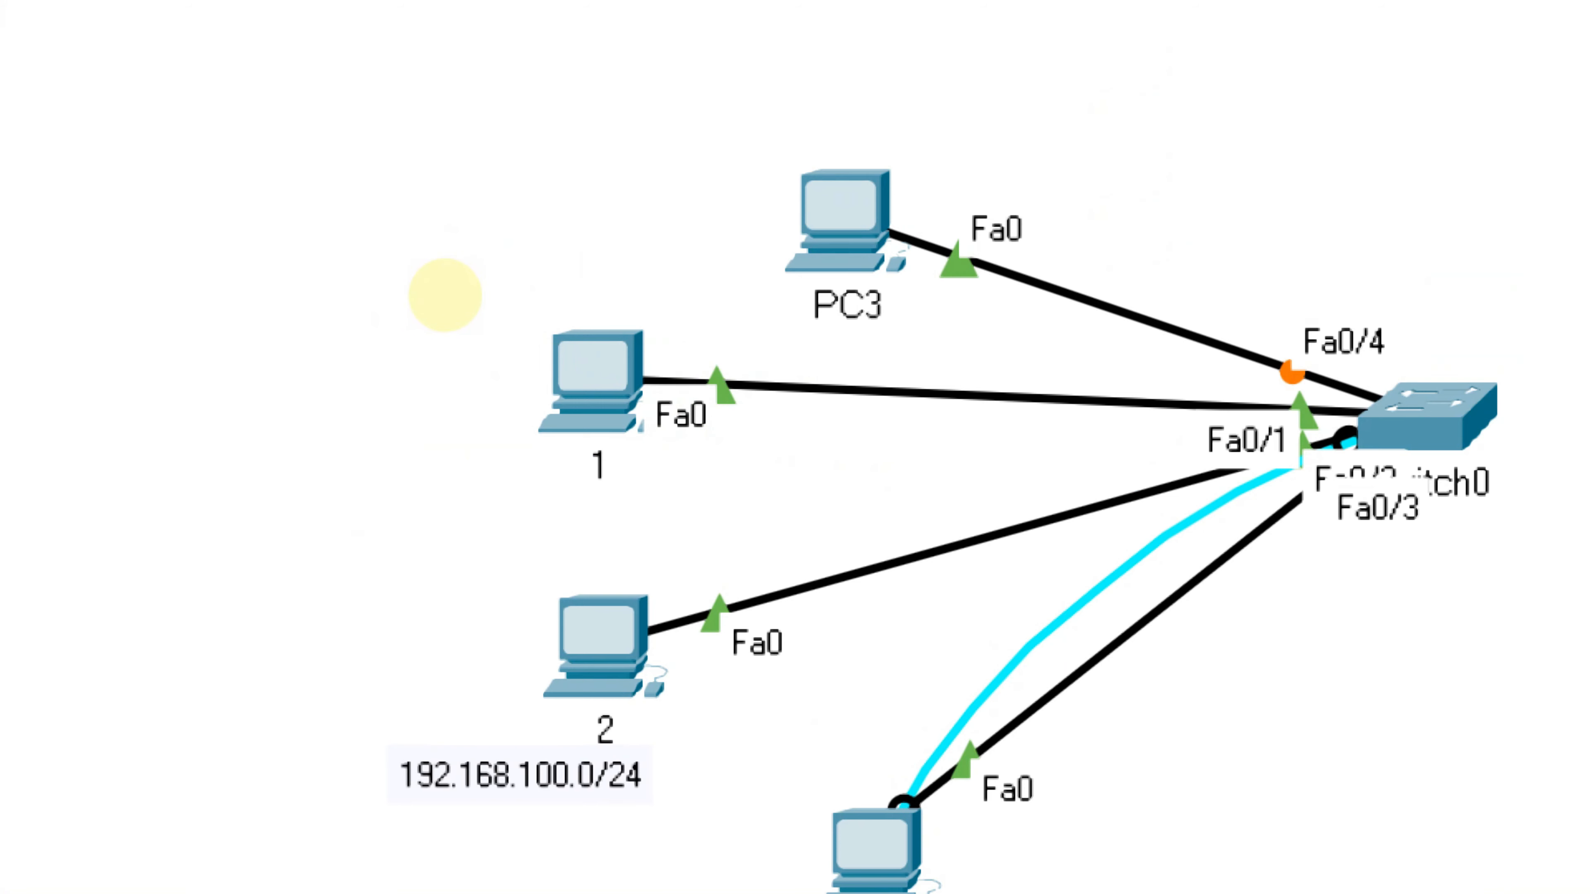
drag(842, 217, 834, 176)
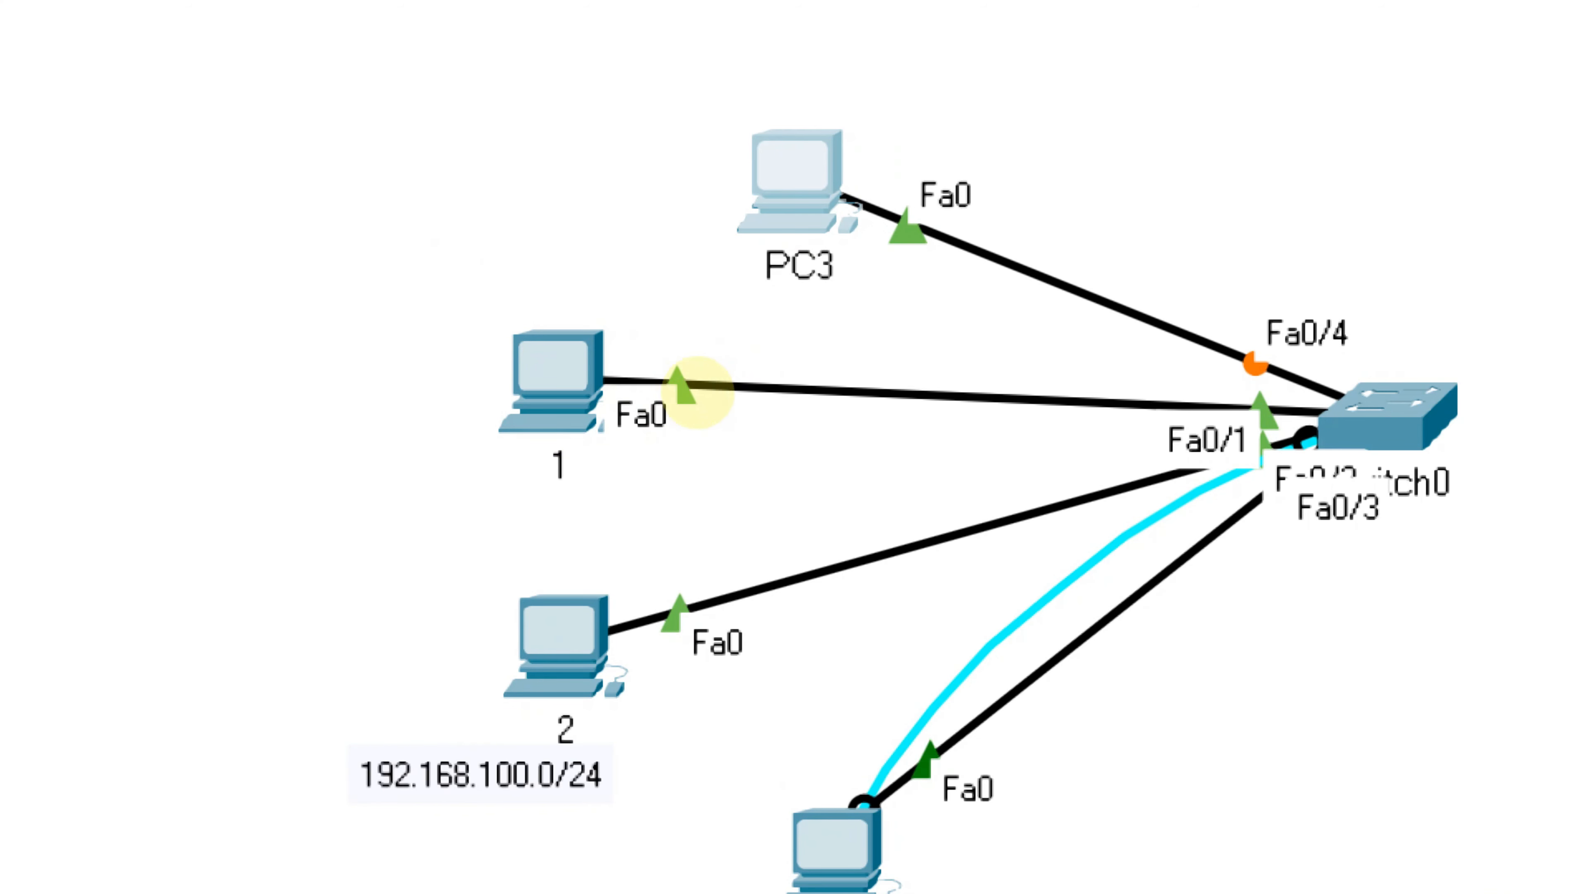
mouse_move(552, 390)
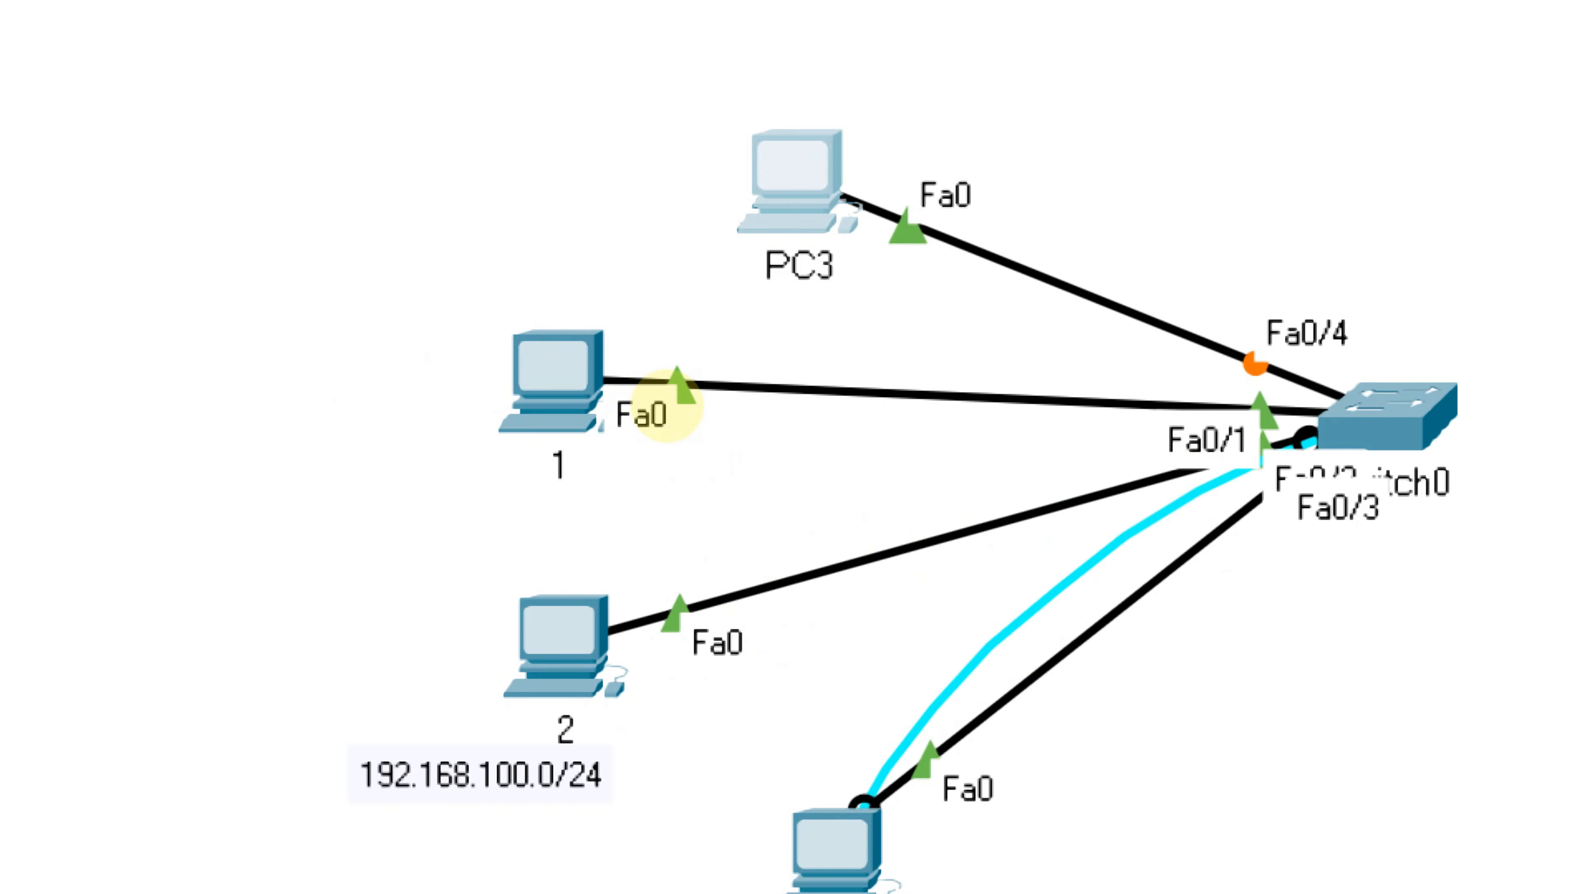
Configure Switch0's interface fa0/4 as an access port in VLAN 10, and return to global configuration mode
click(1386, 416)
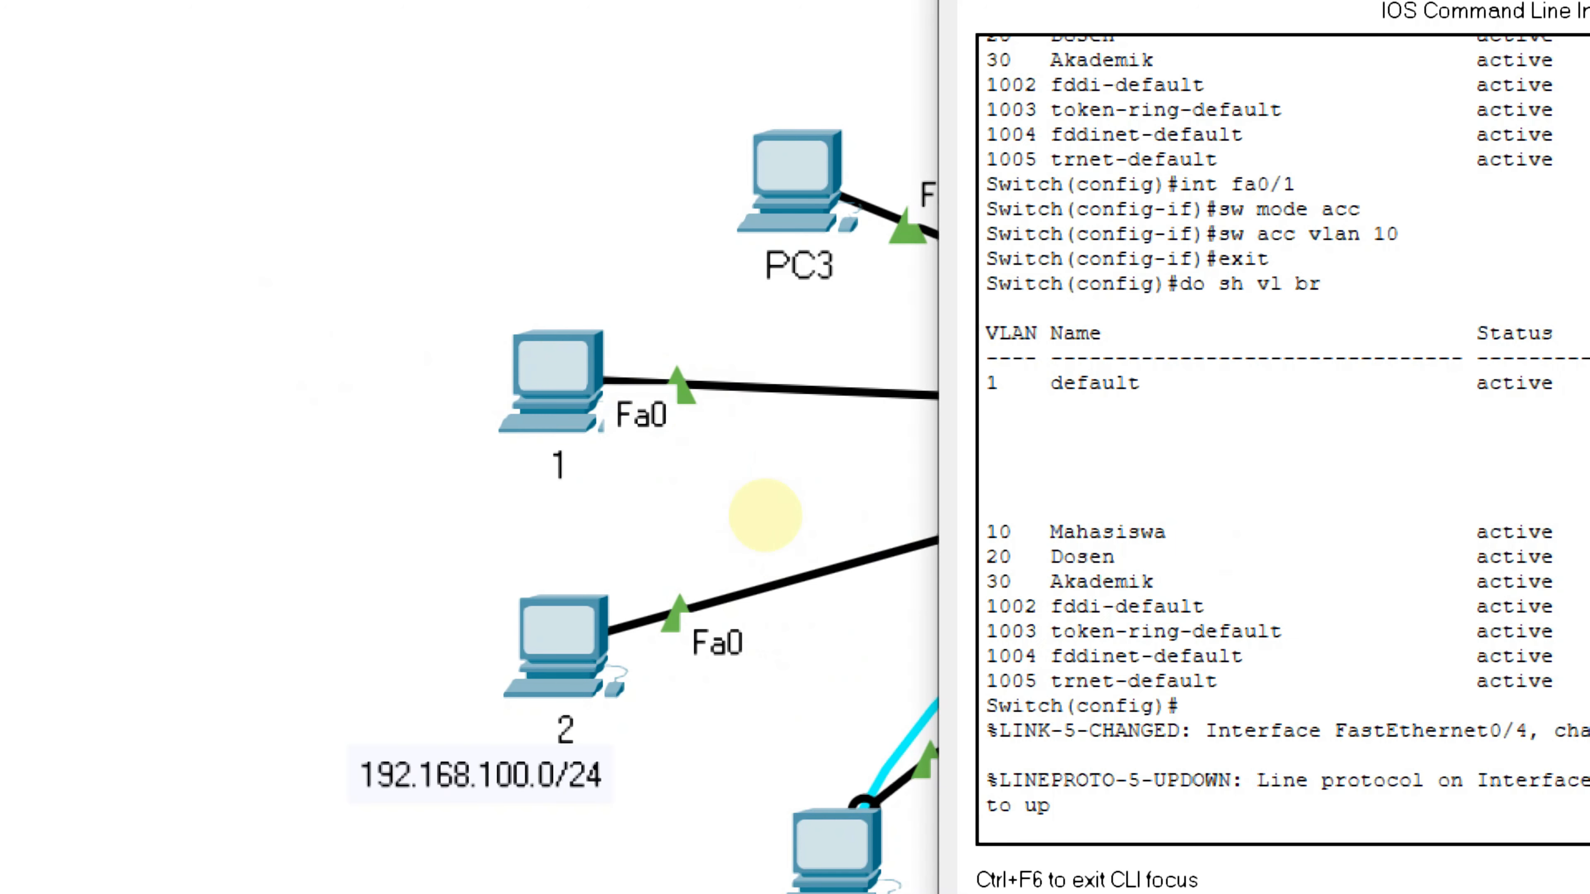
key(Return)
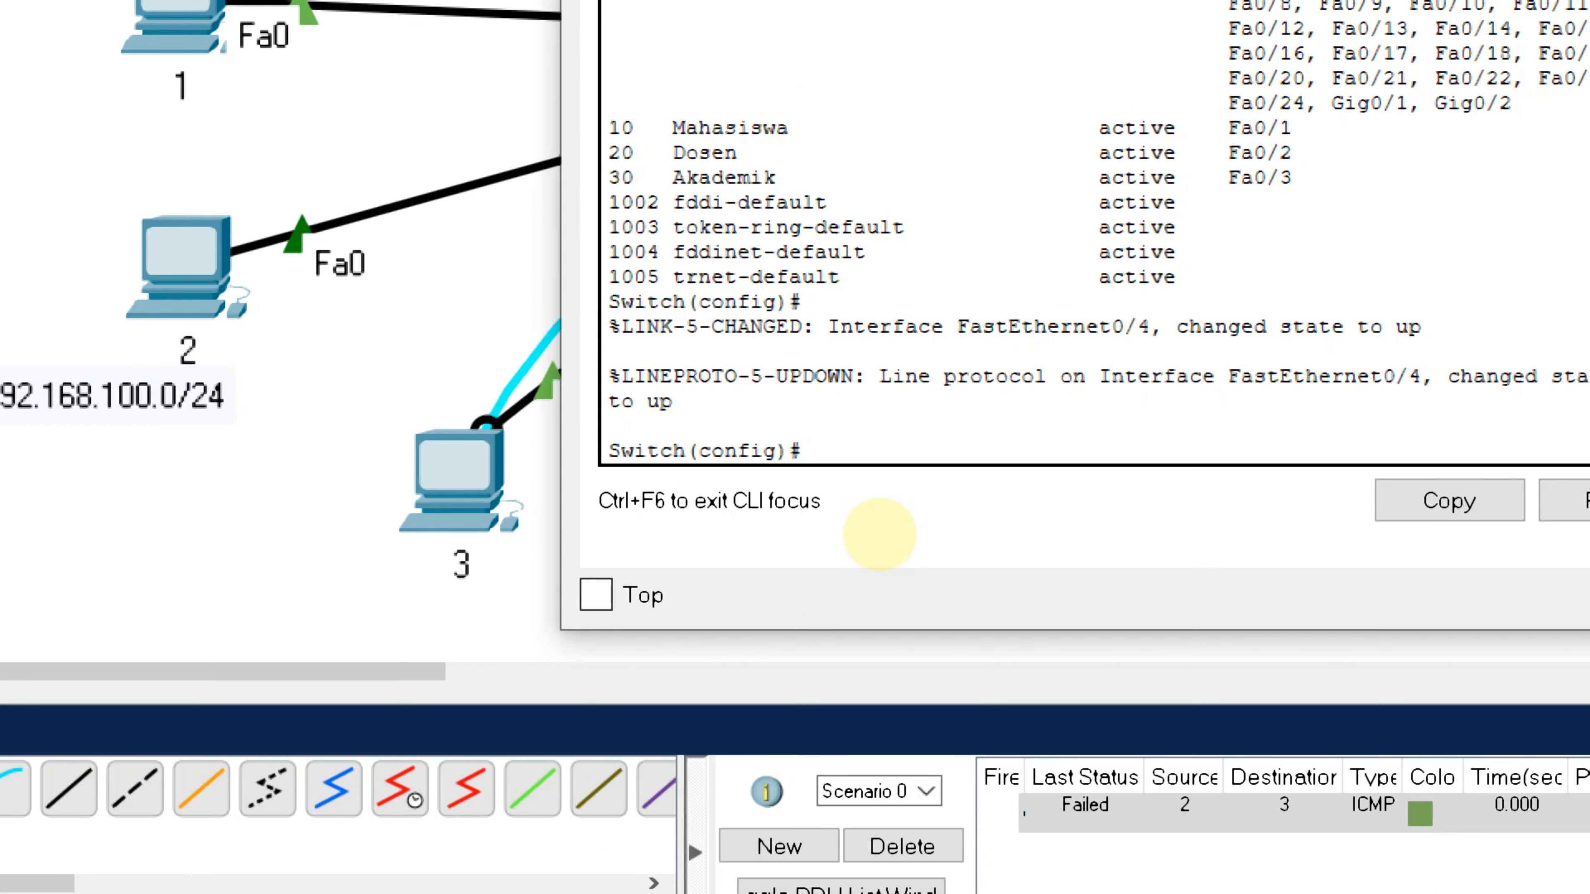
text(int fa0/)
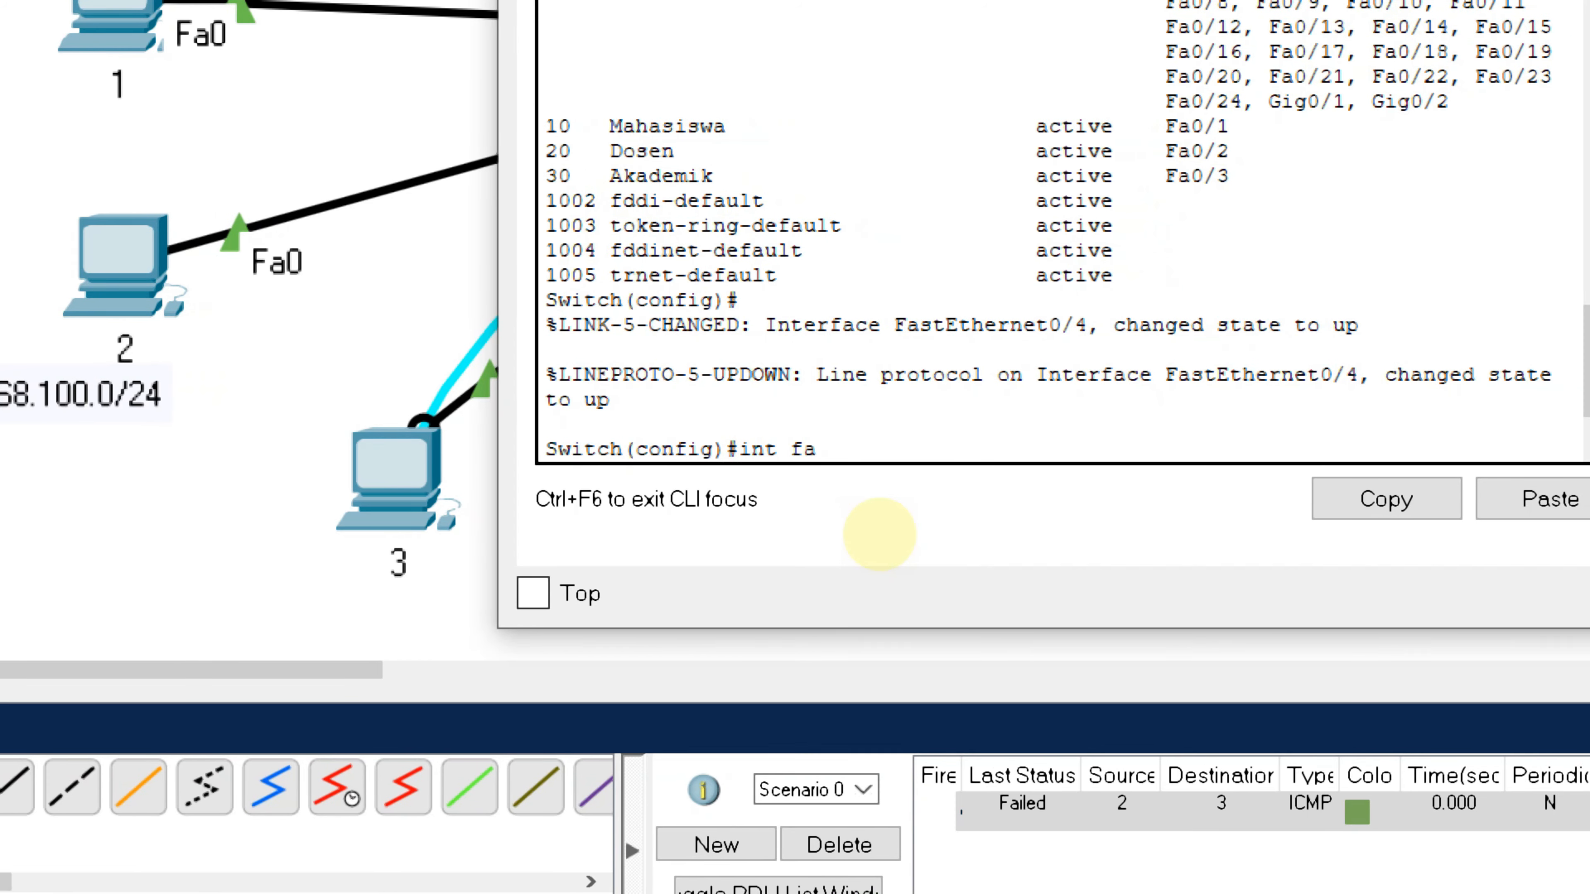
text(4)
key(Return)
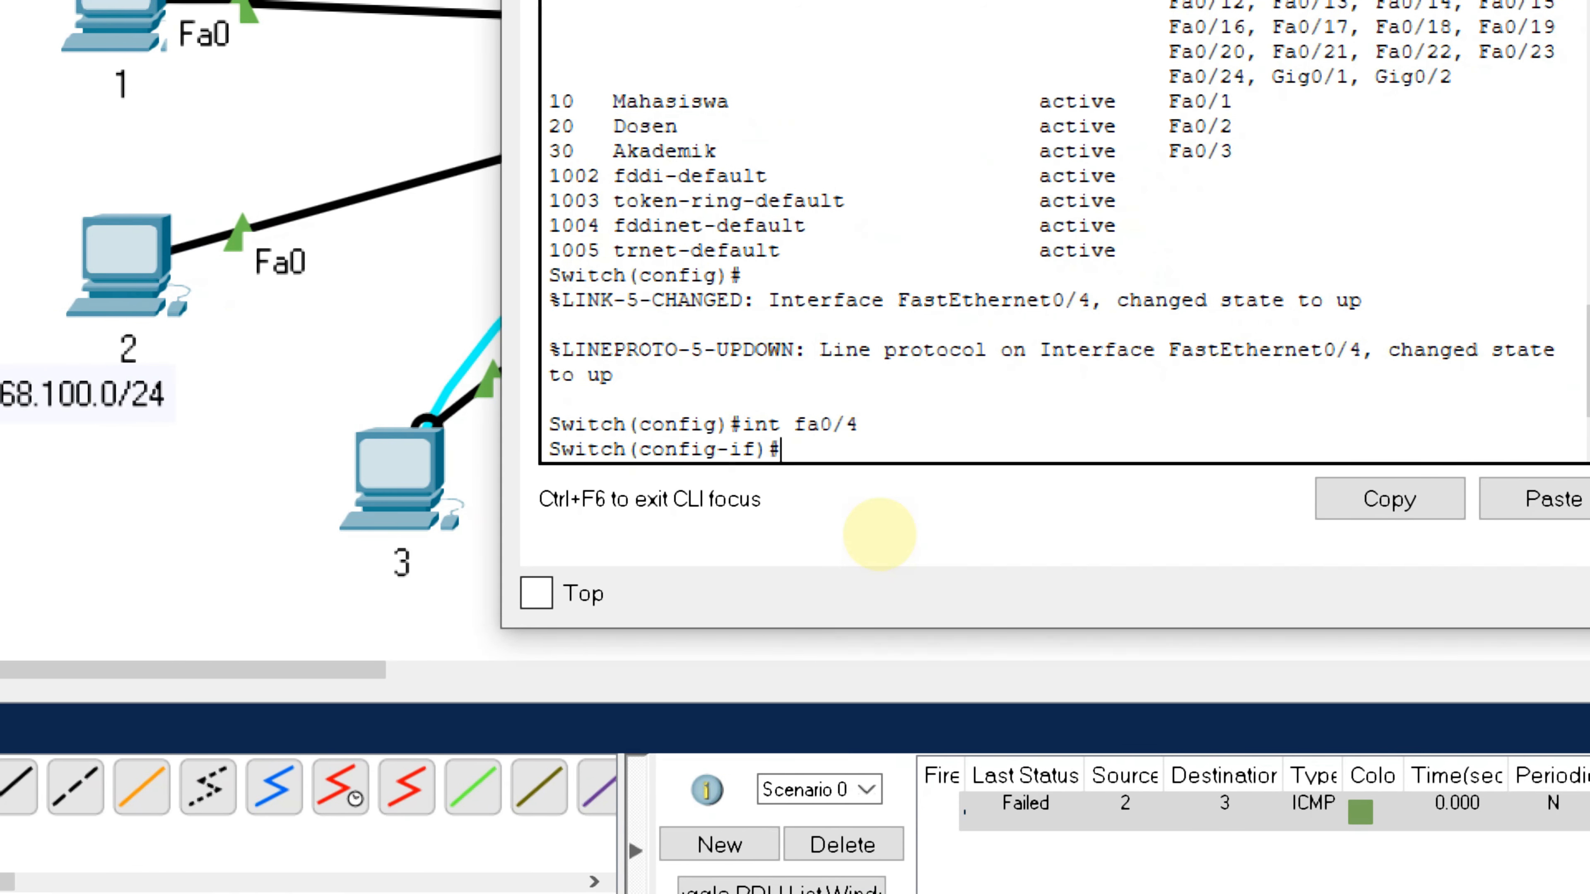
text(sw mode acc)
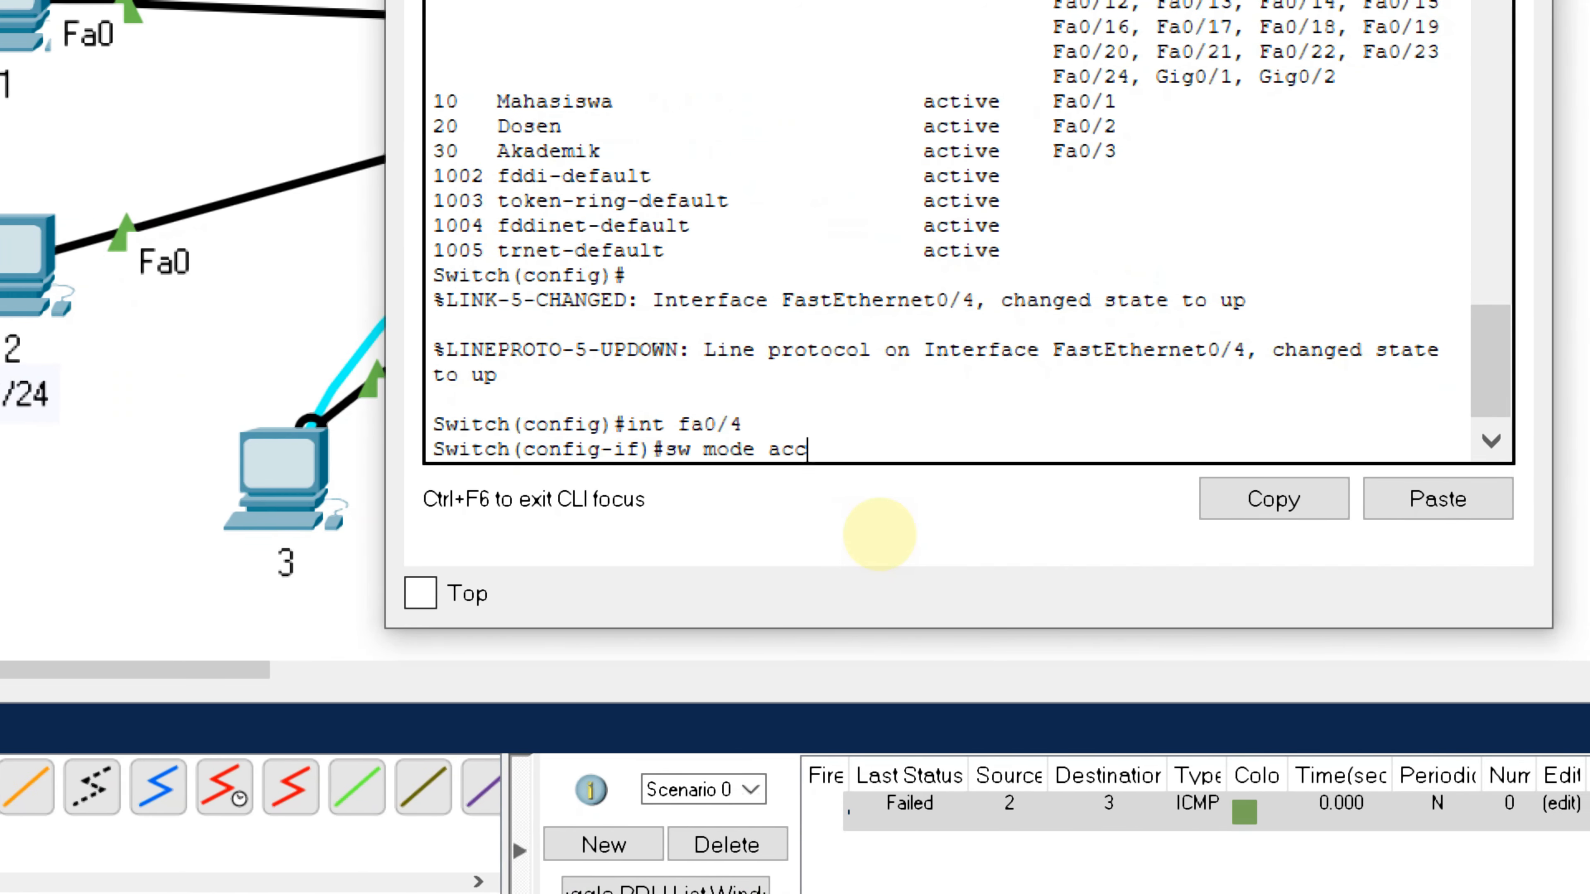
key(Return)
text(sw acc vlan 10)
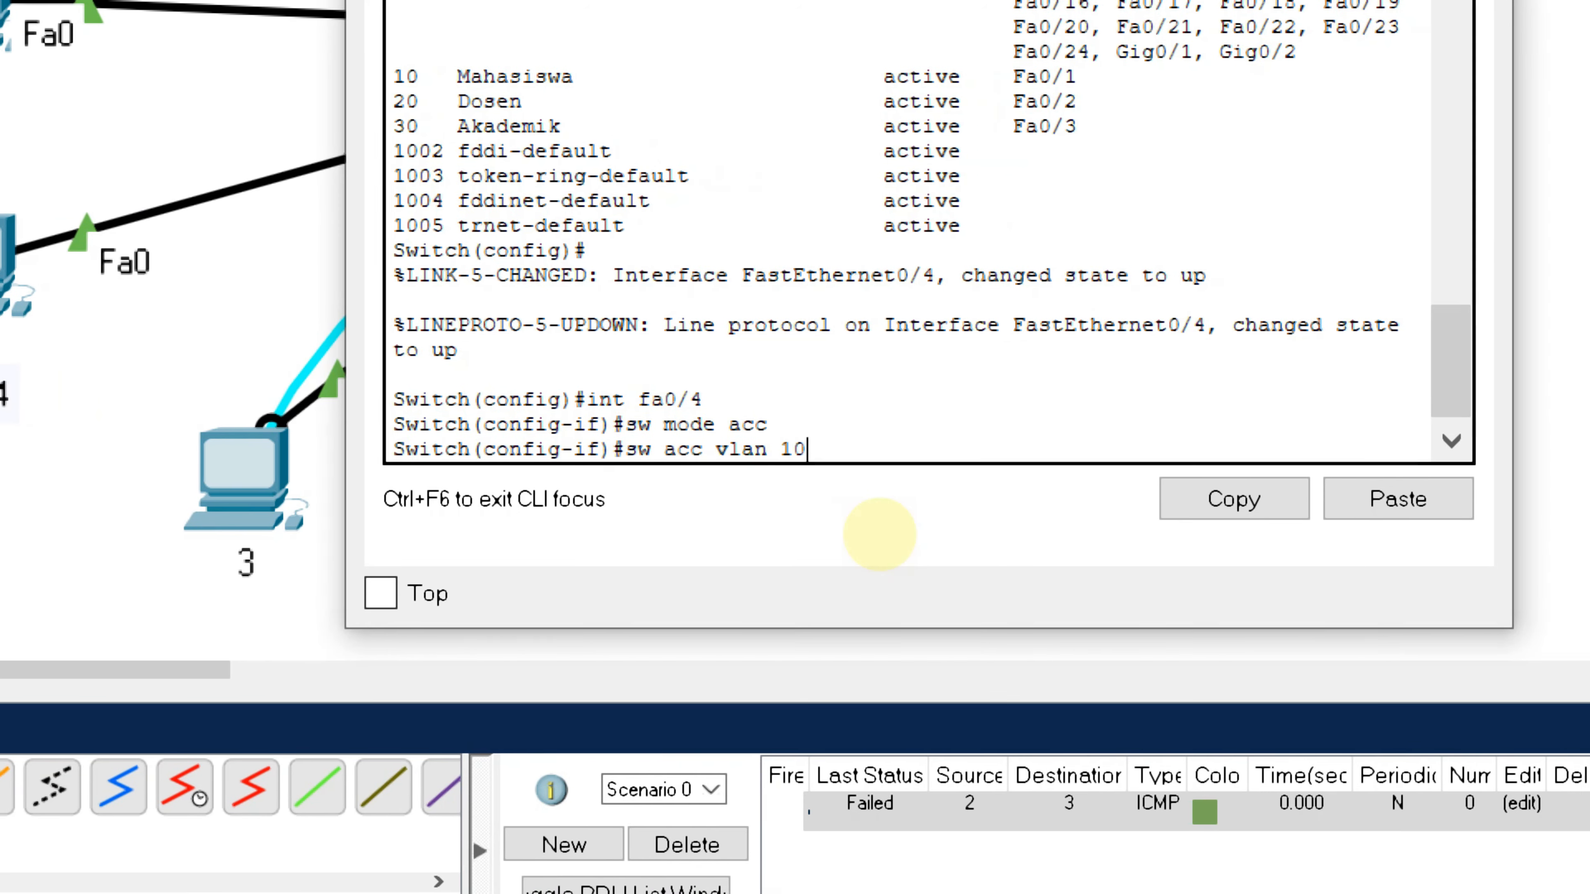
key(Return)
text(exit)
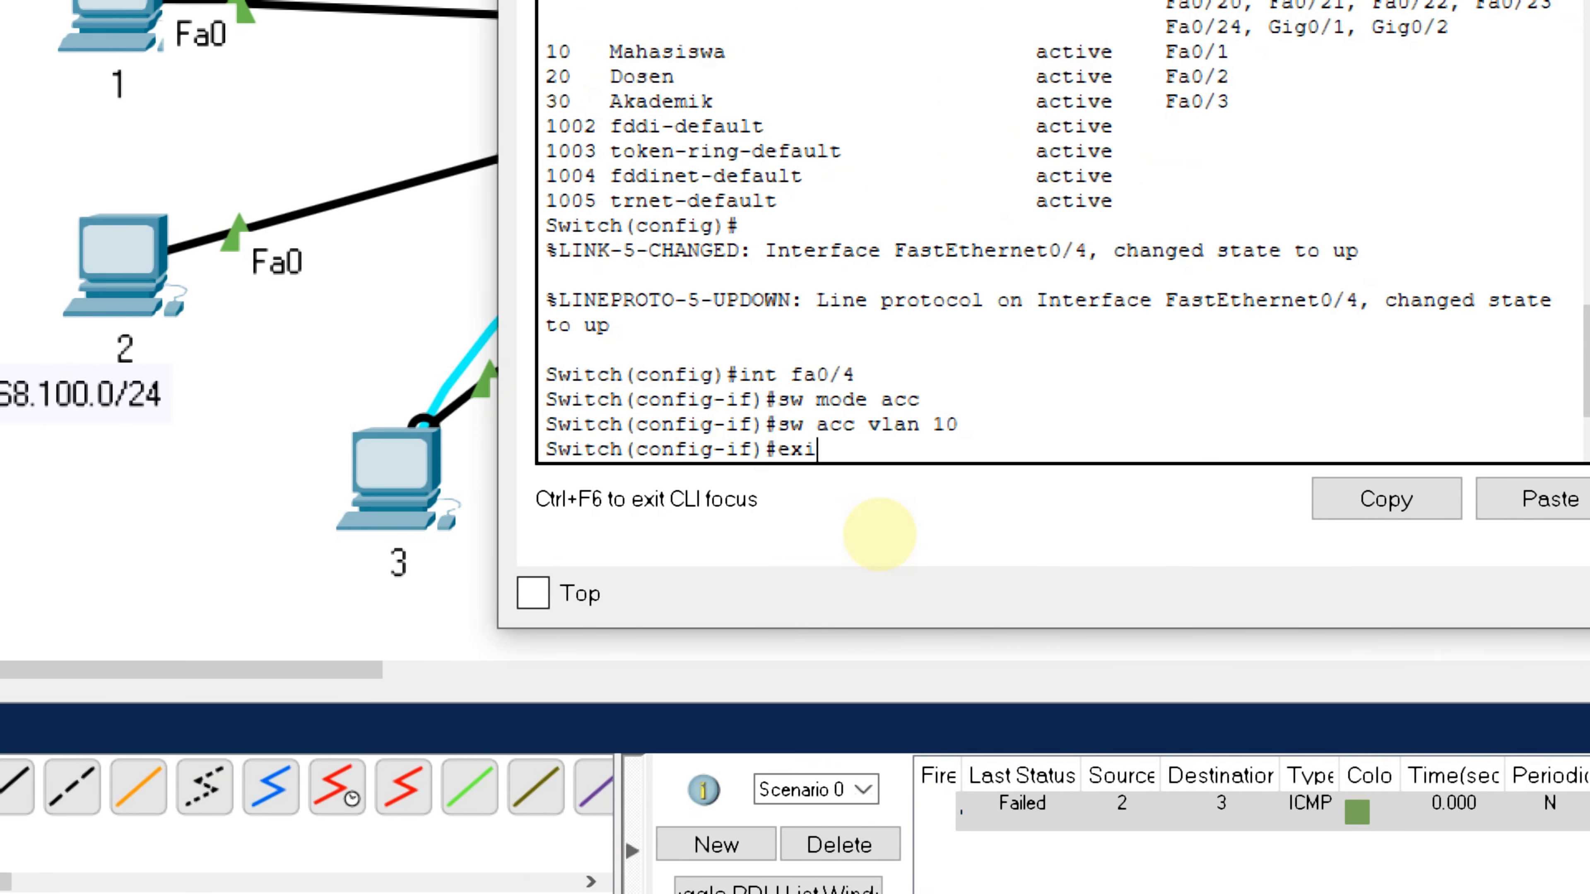
key(Return)
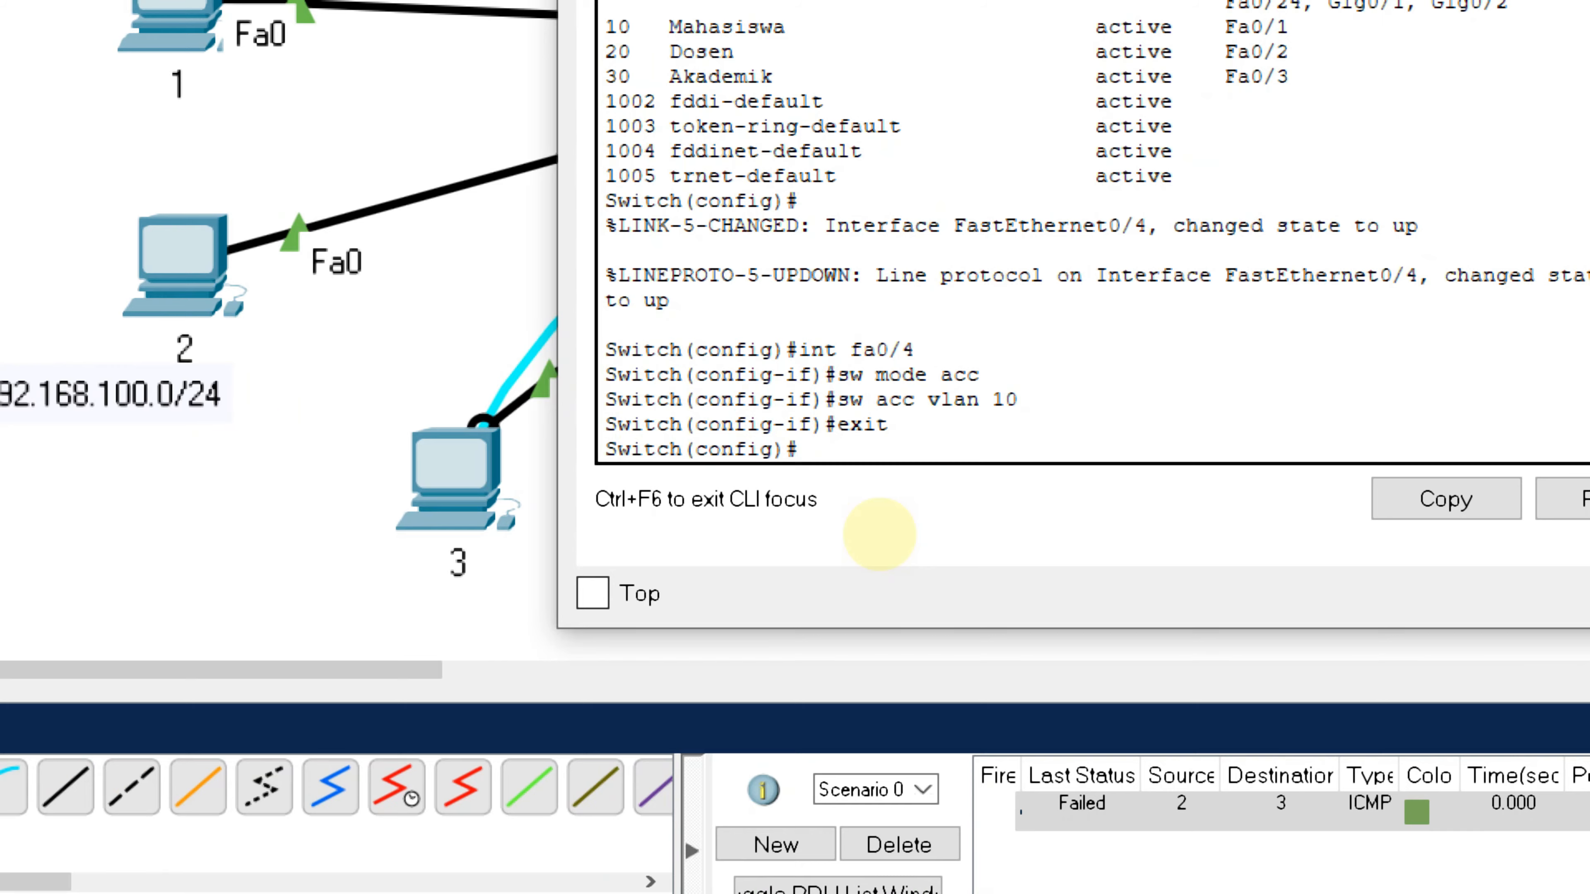
Check the switch's VLAN port assignments with do sh vl br and return to the topology
text(do sh vl br)
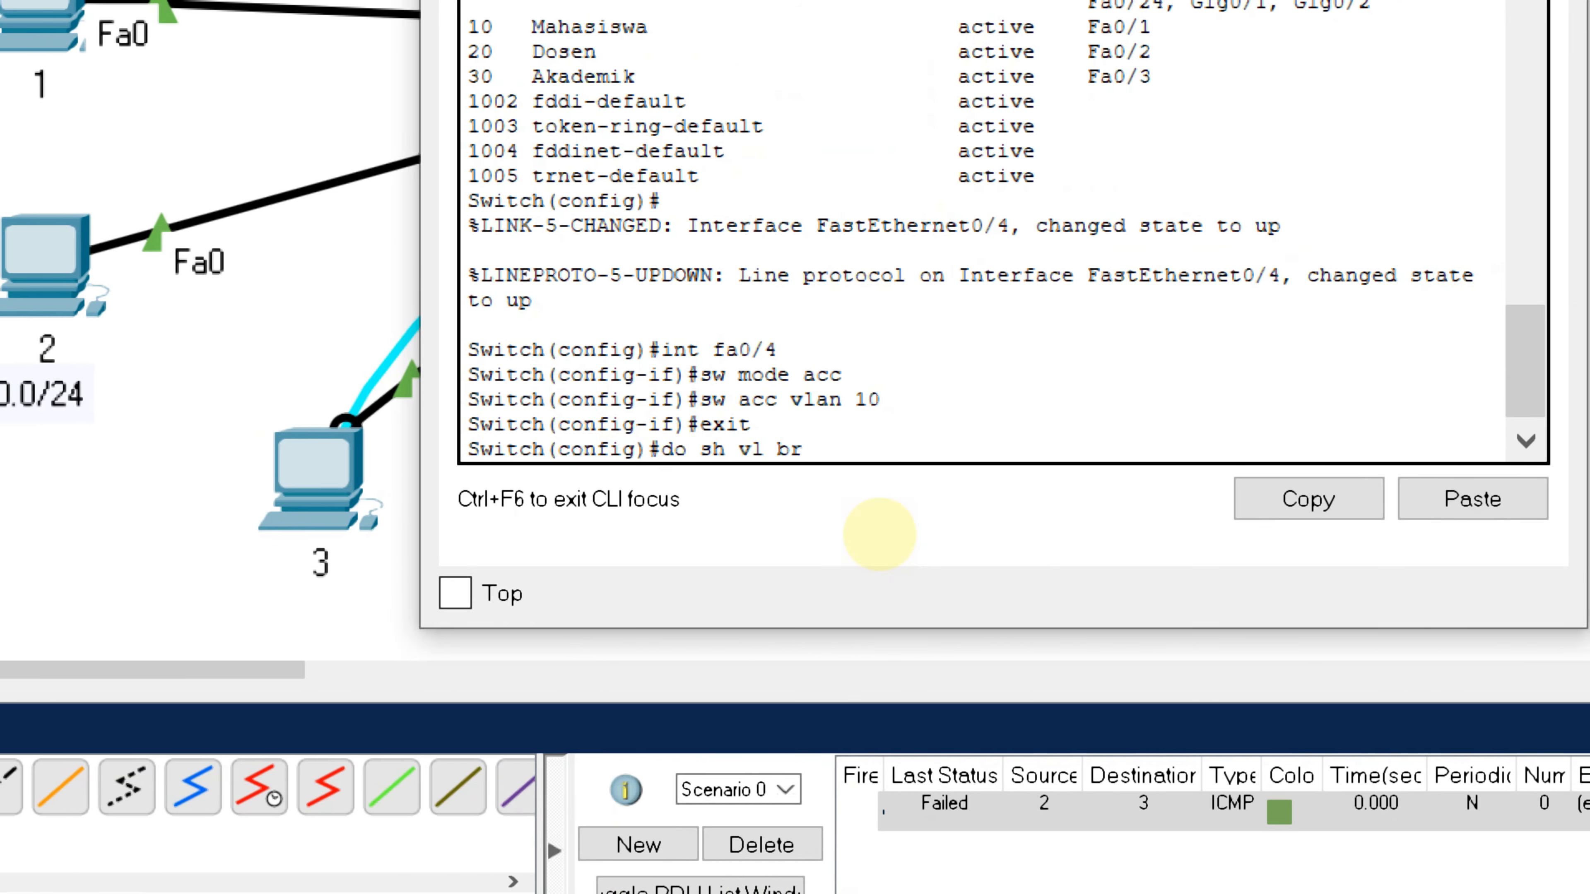
key(Return)
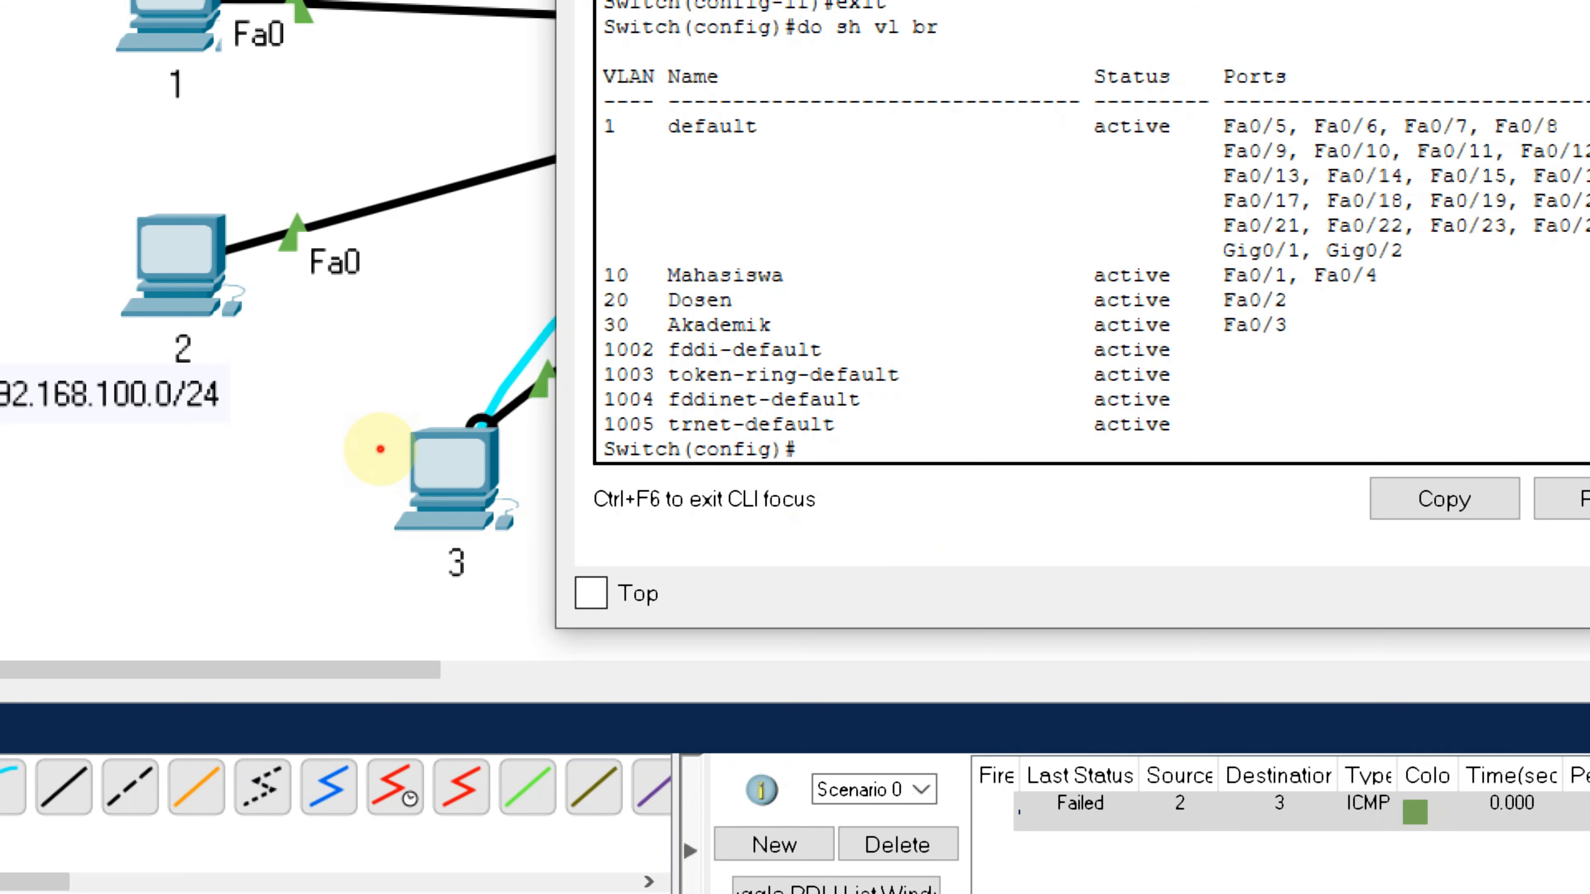
click(380, 449)
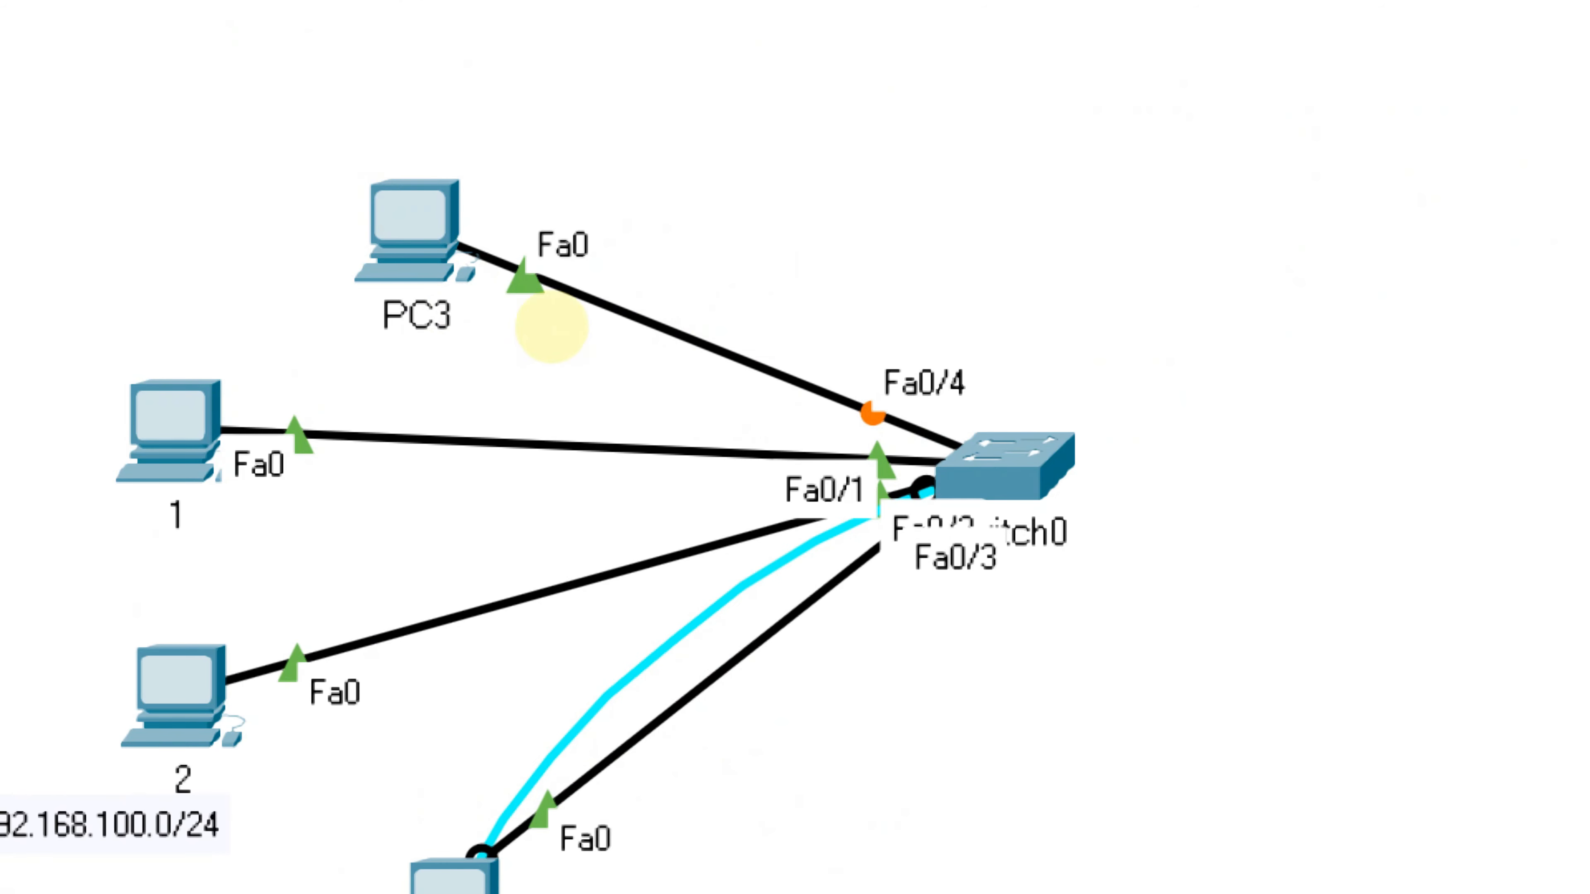
Give PC3 the static IPv4 address 192.168.1.4 with subnet mask 255.255.255.0 and close its configuration window
click(439, 294)
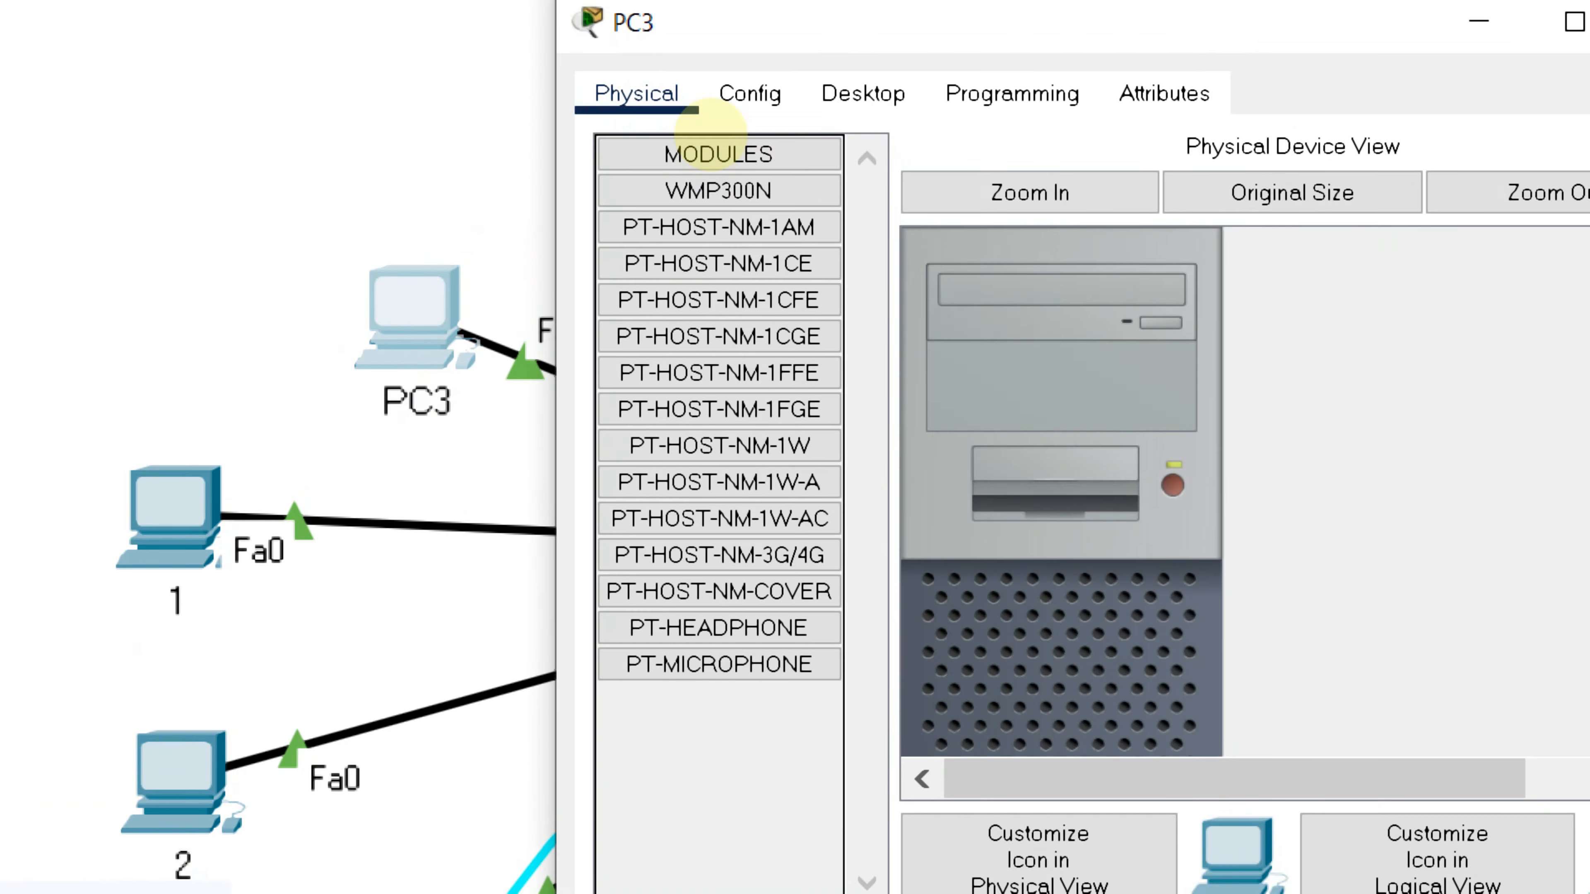
click(865, 11)
click(579, 276)
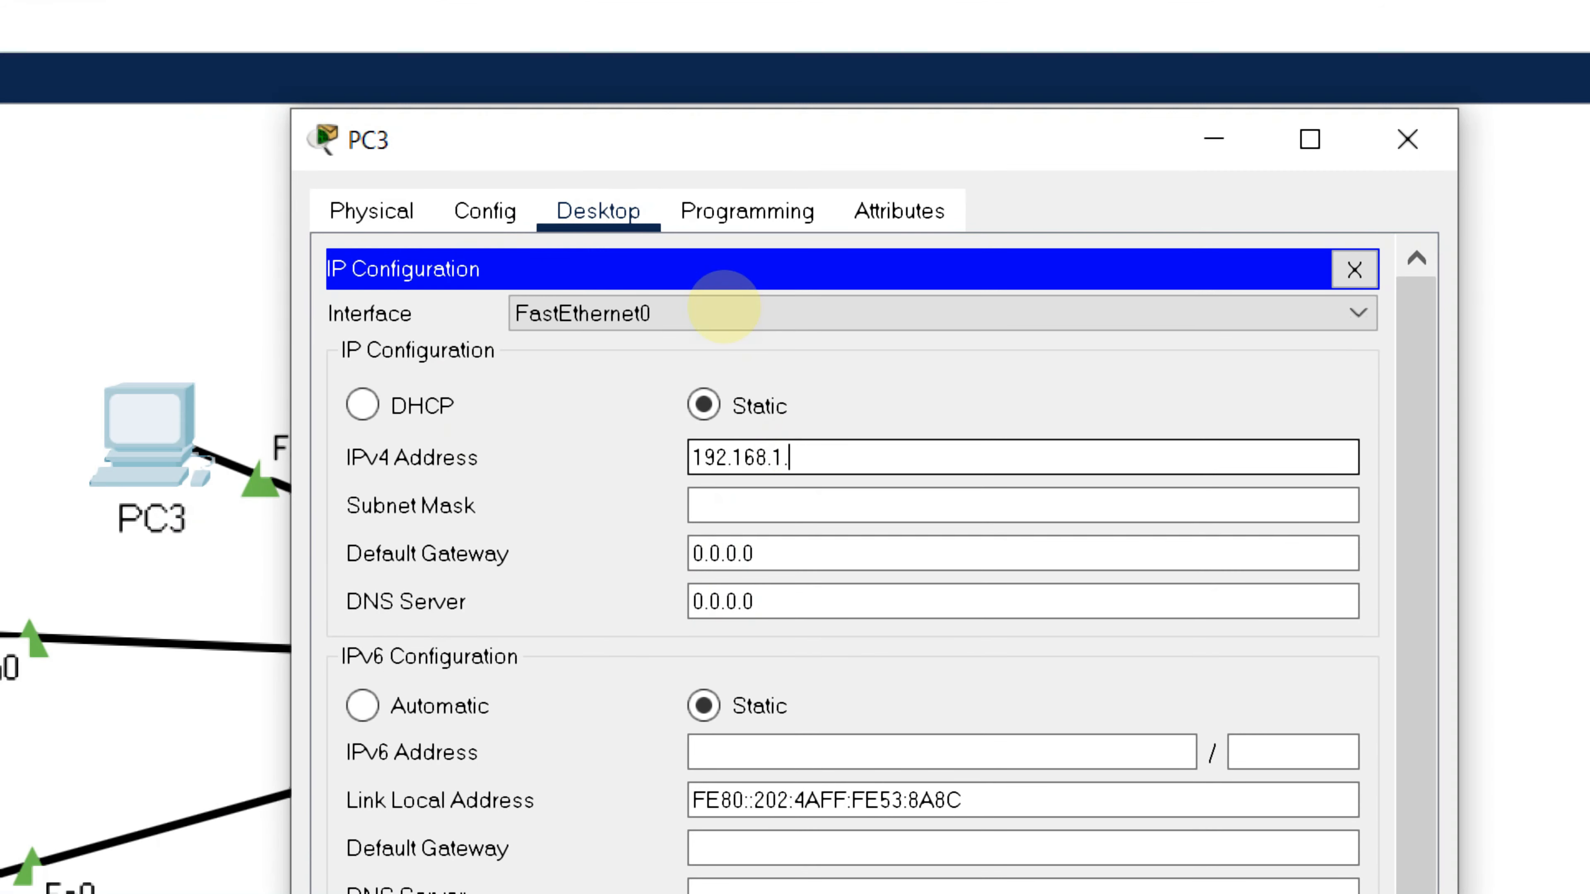
text(4)
key(Tab)
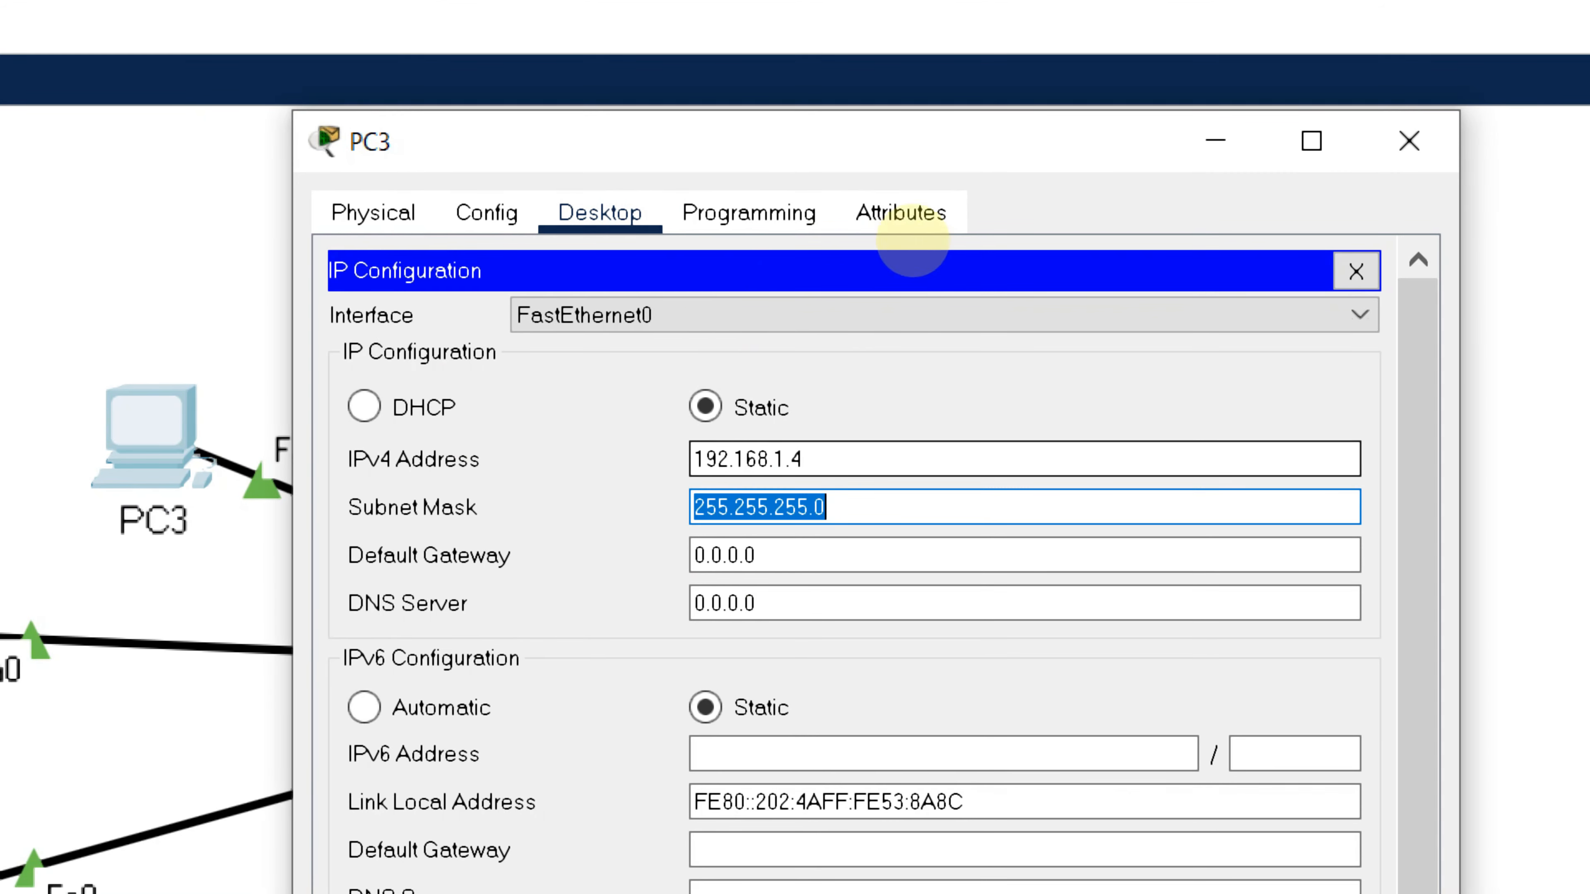
click(1031, 204)
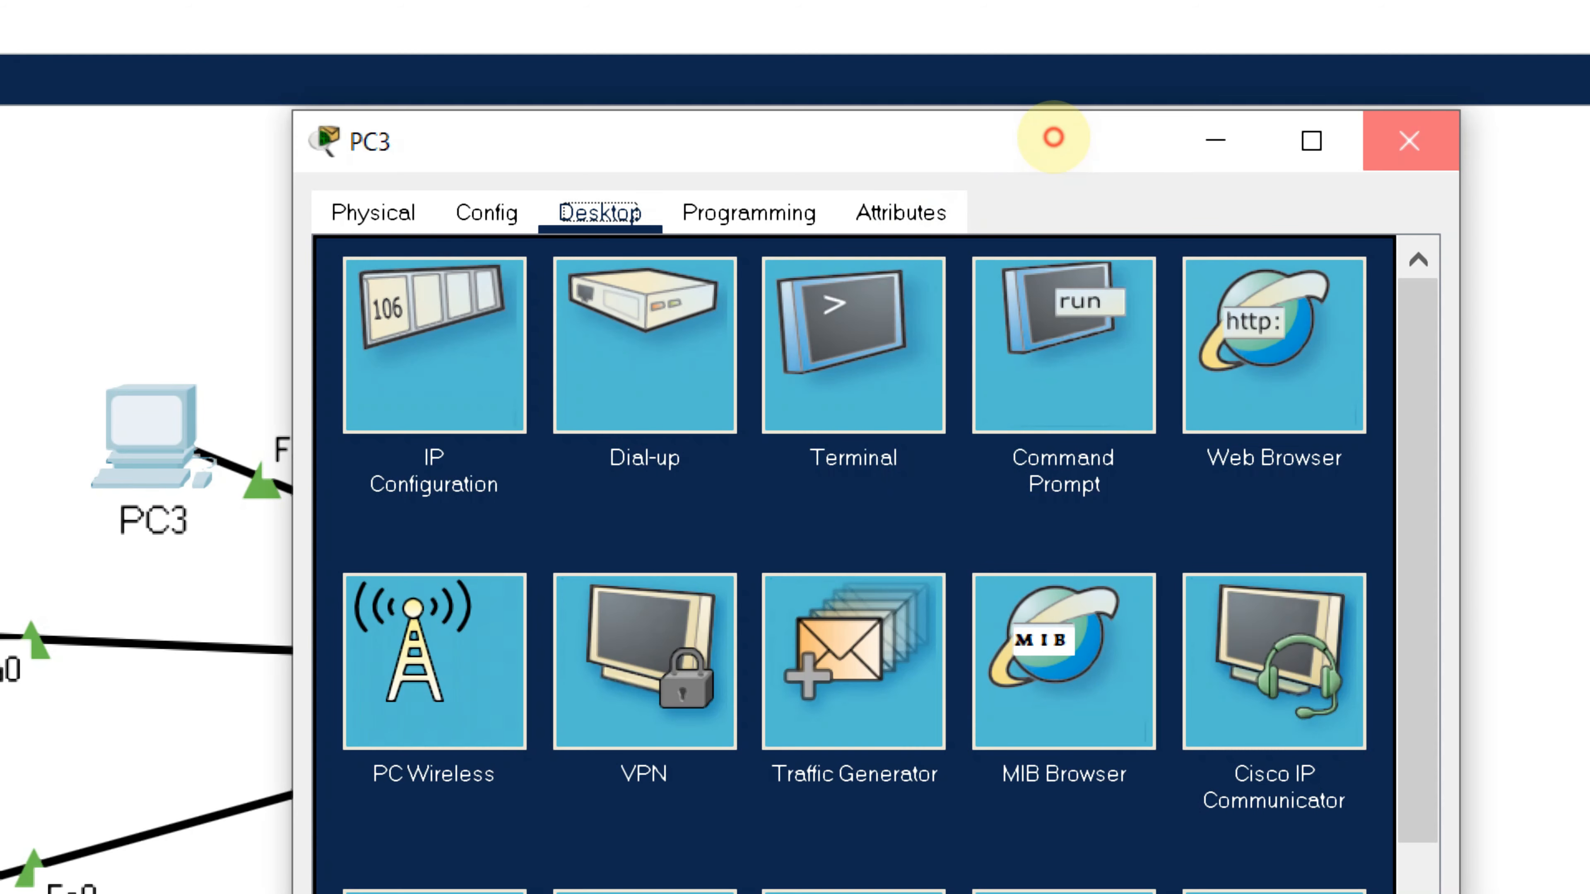
click(1409, 141)
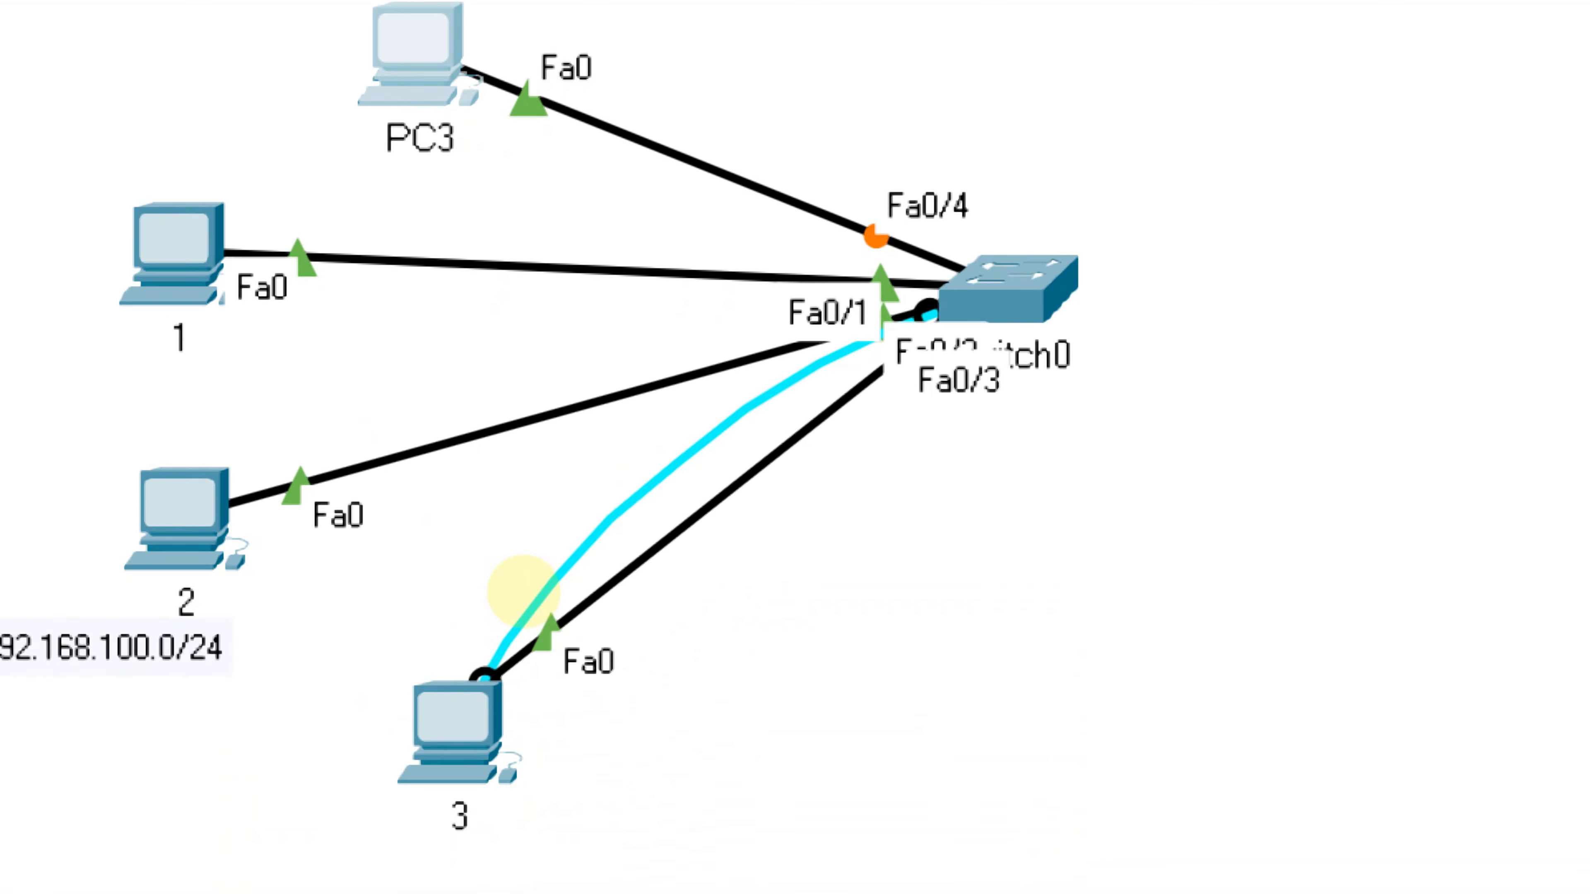
Send a simple PDU from PC3 to PC 1, and delete the current PDU scenario's entries
click(424, 60)
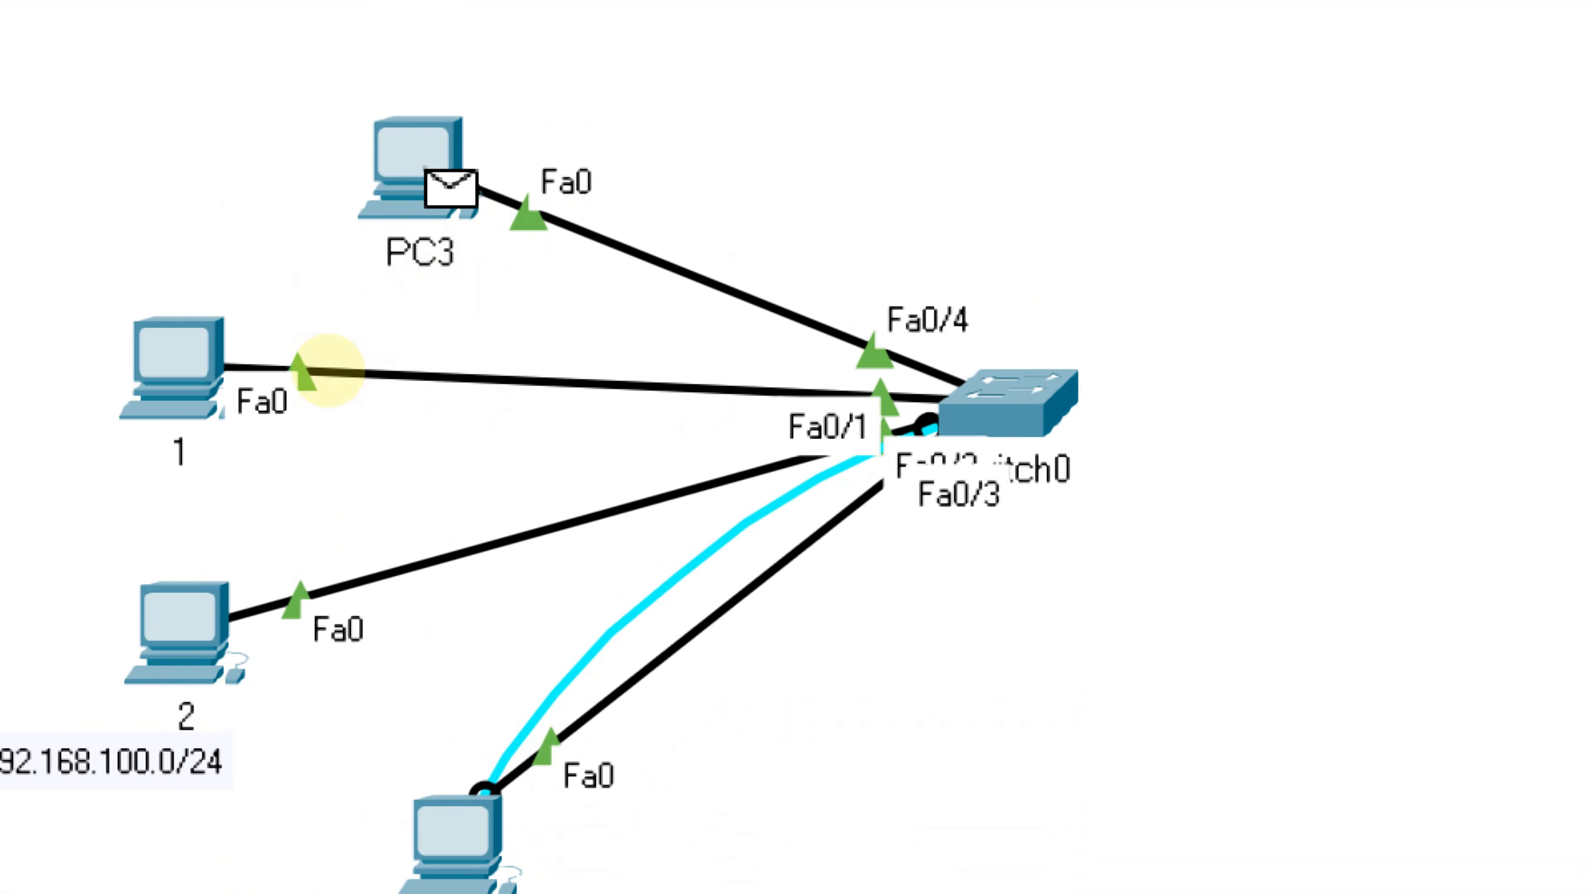
click(183, 252)
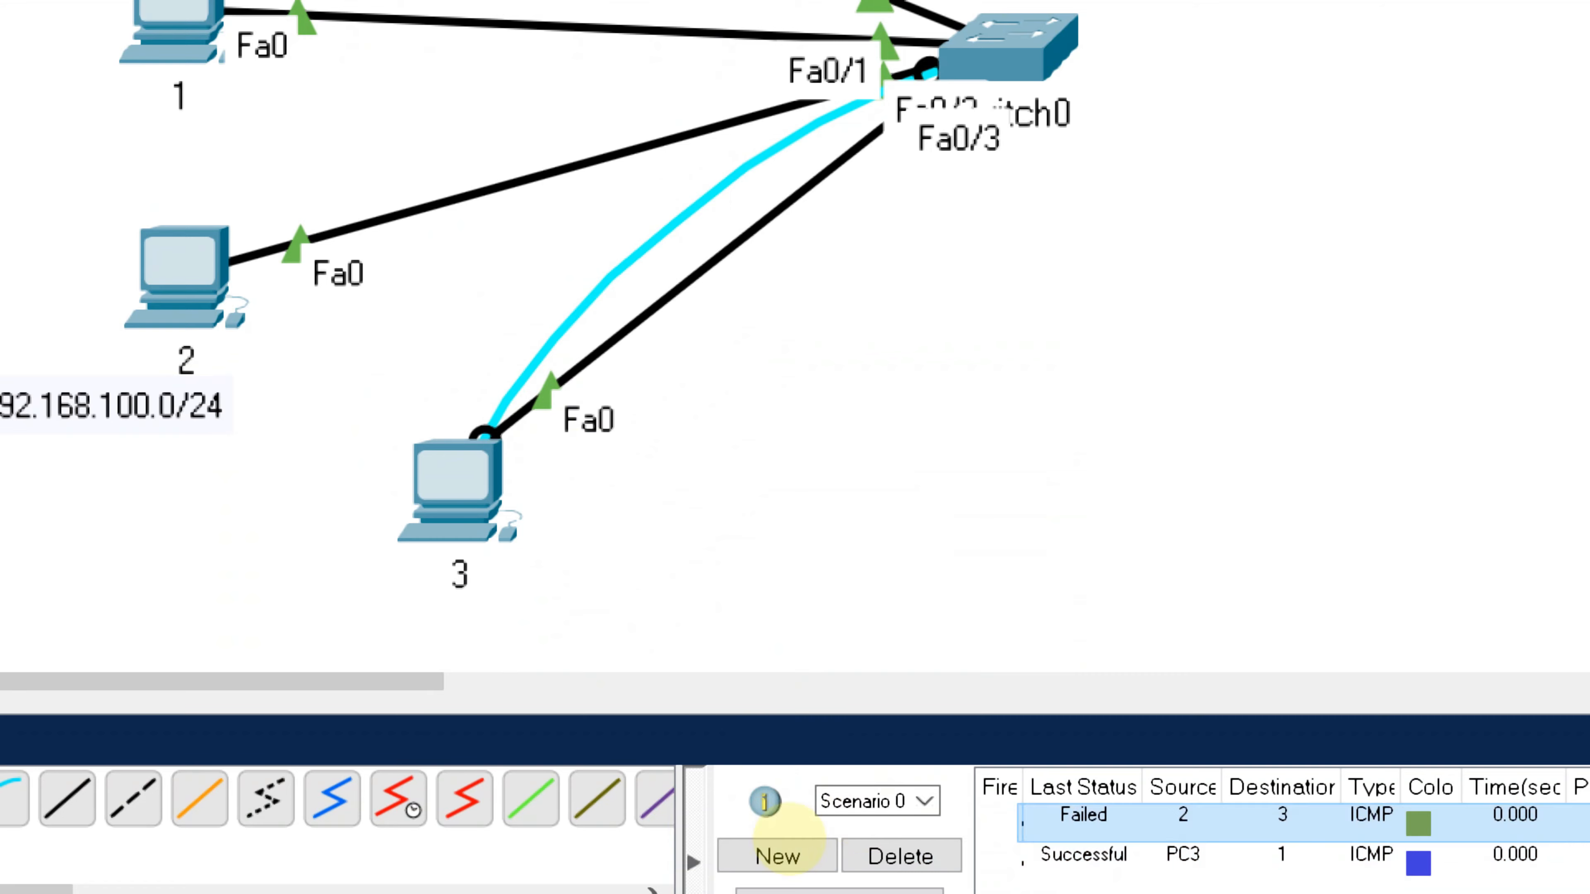
click(889, 821)
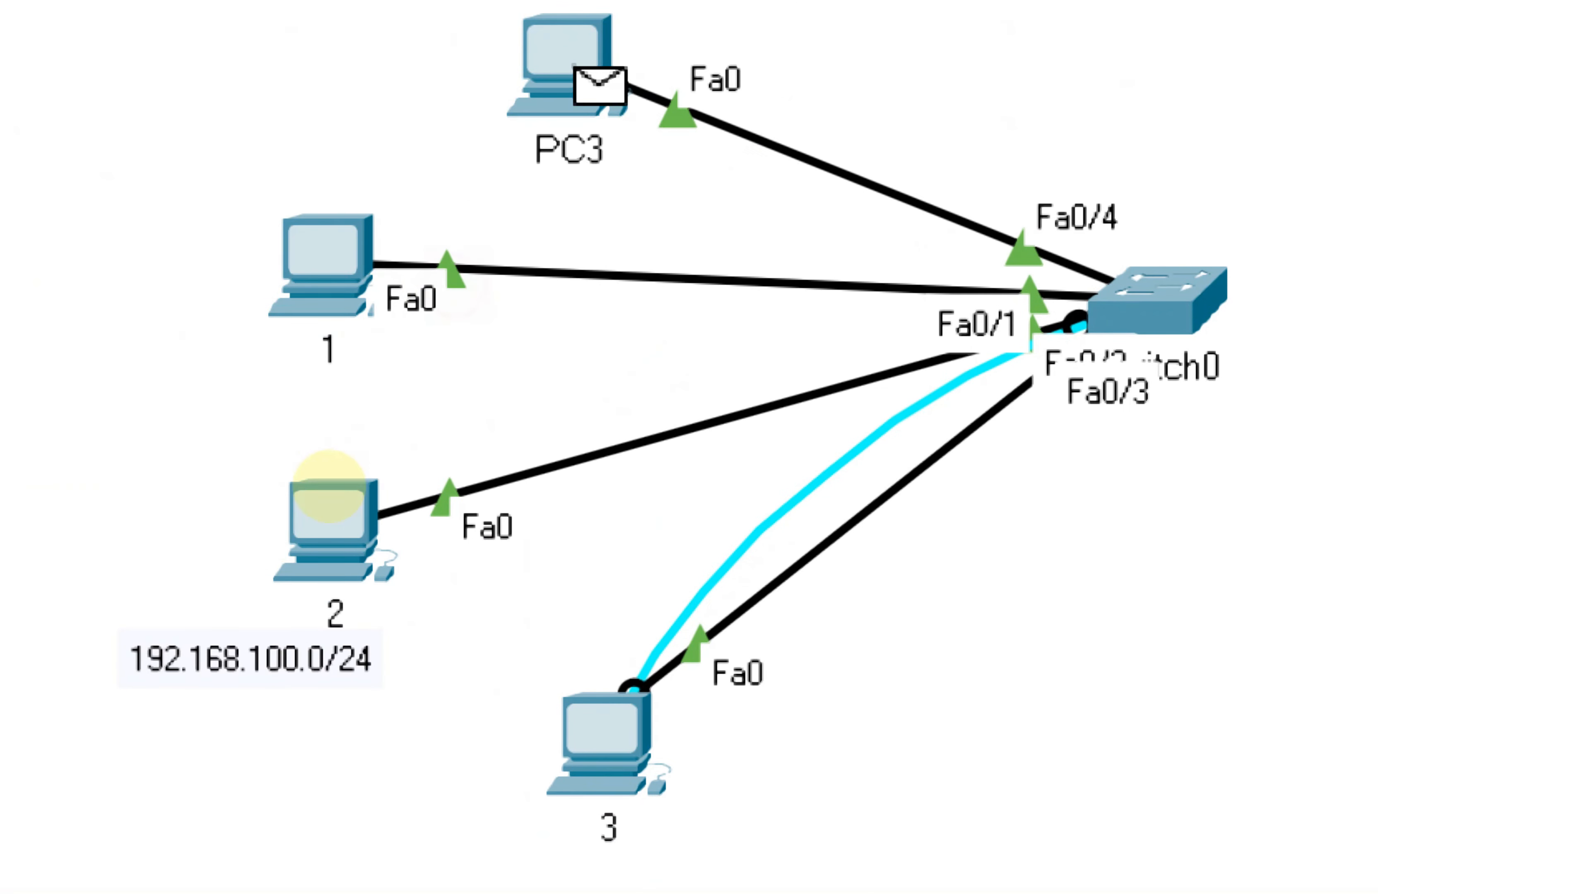
Send a simple PDU from PC3 to PC 2 and fire it again to test traffic between the VLANs
click(328, 485)
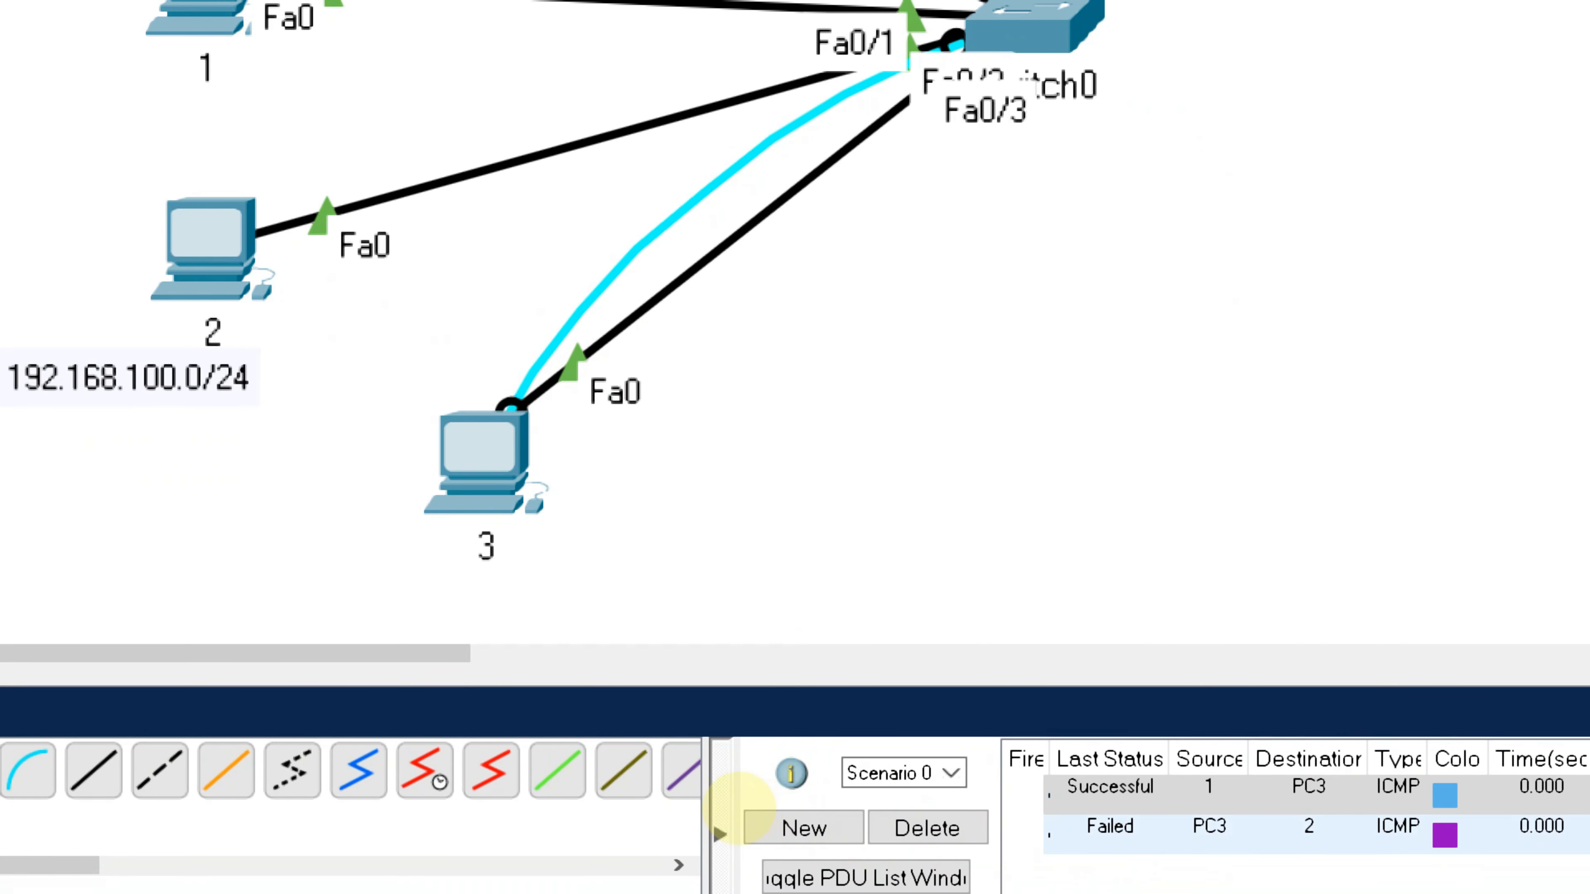
click(739, 809)
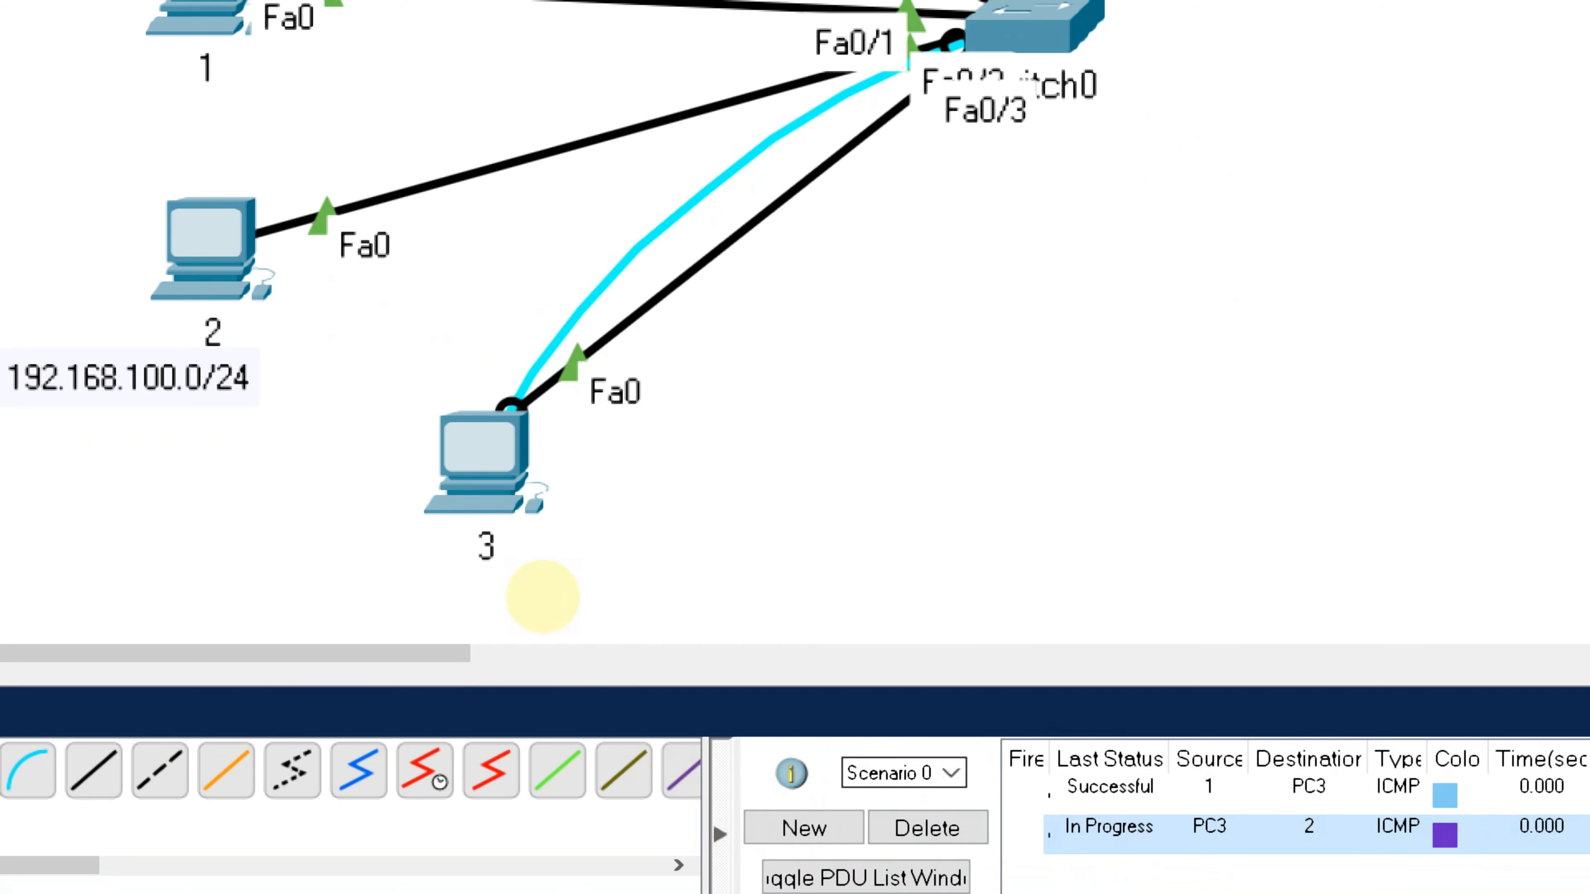
click(442, 514)
scroll(447, 555, up, 3)
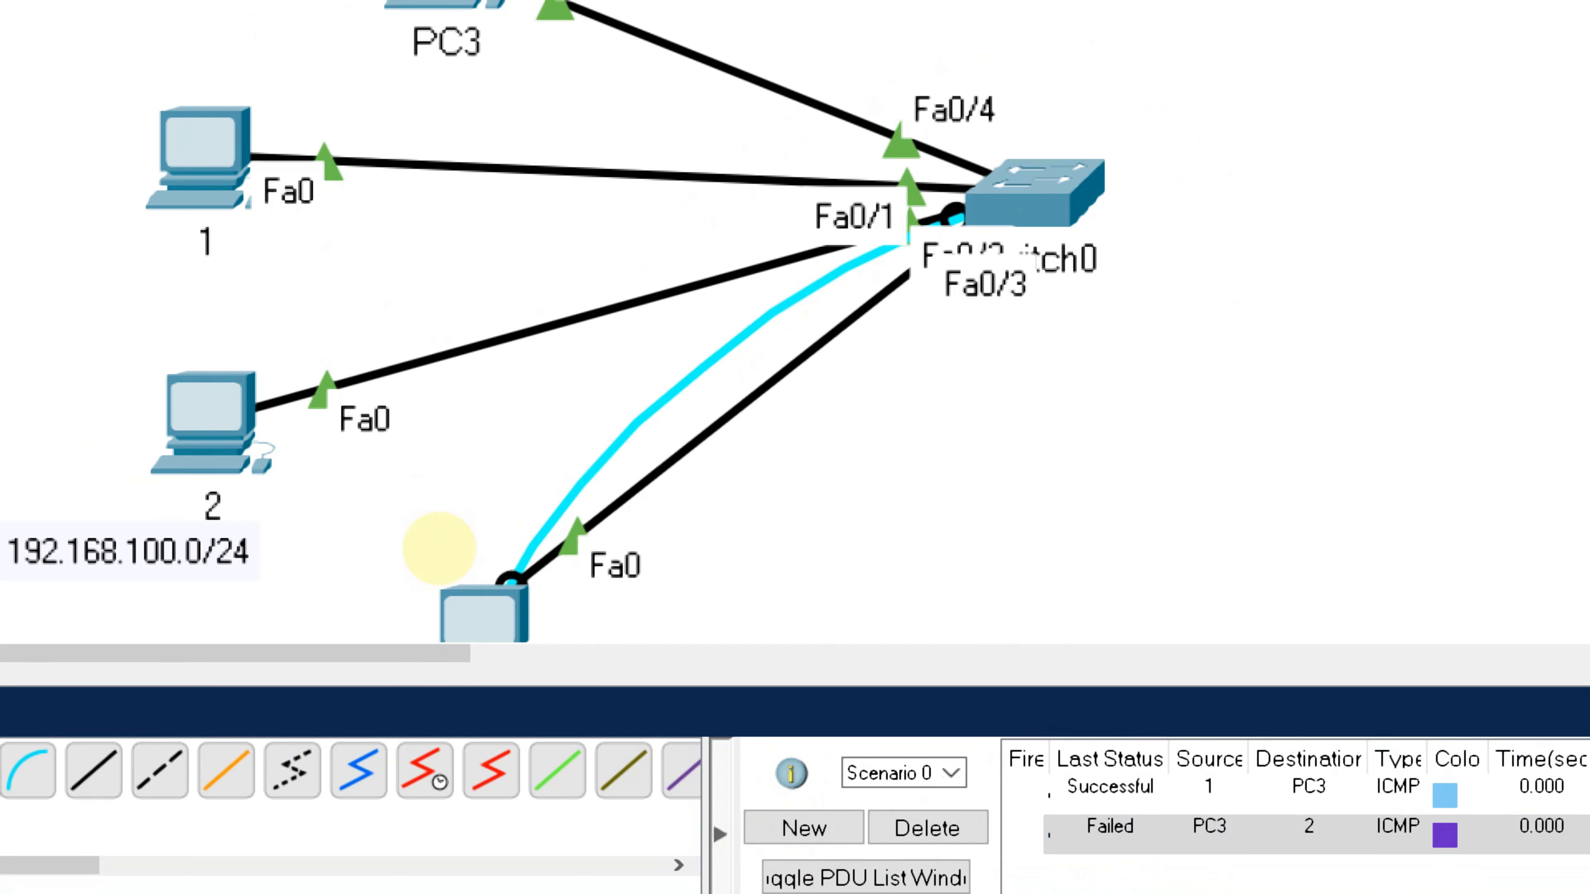